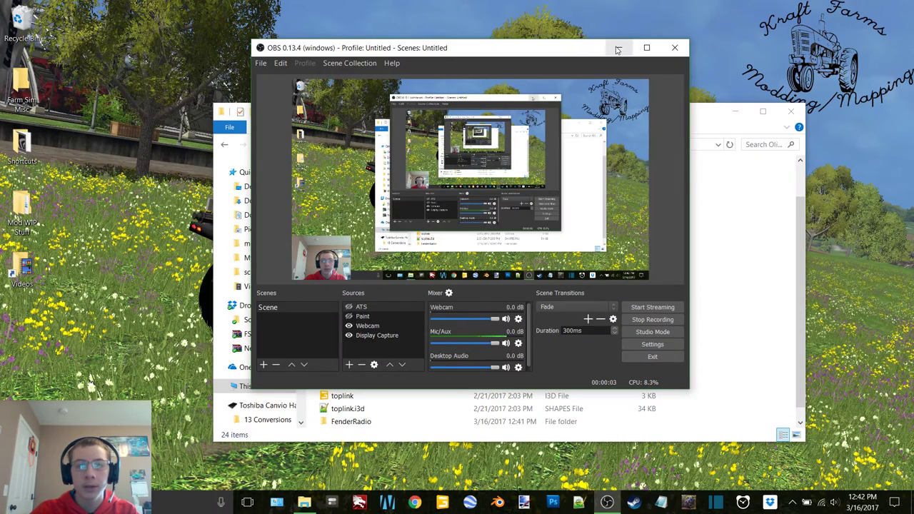
Open the Oliver1955 I3D file in GIANTS Editor 6.0.5, dismiss the welcome window and maximize the editor
left_click(617, 48)
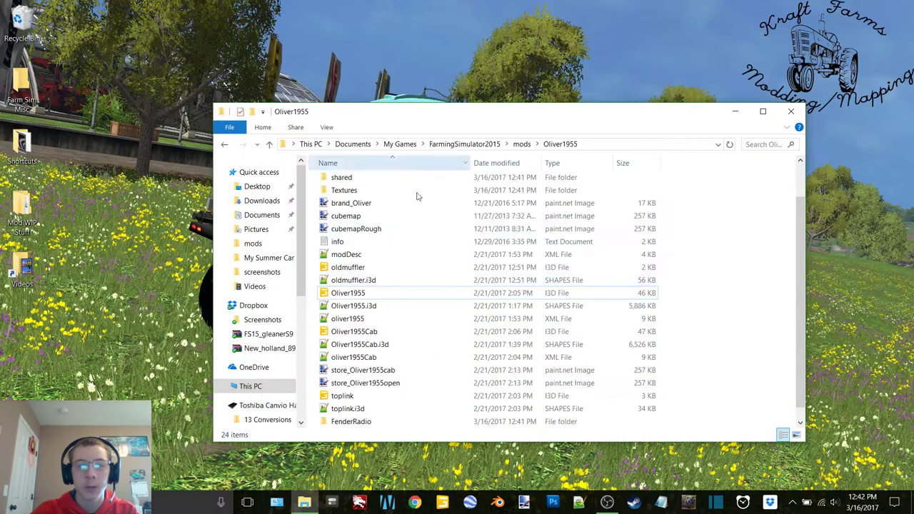
double_click(370, 296)
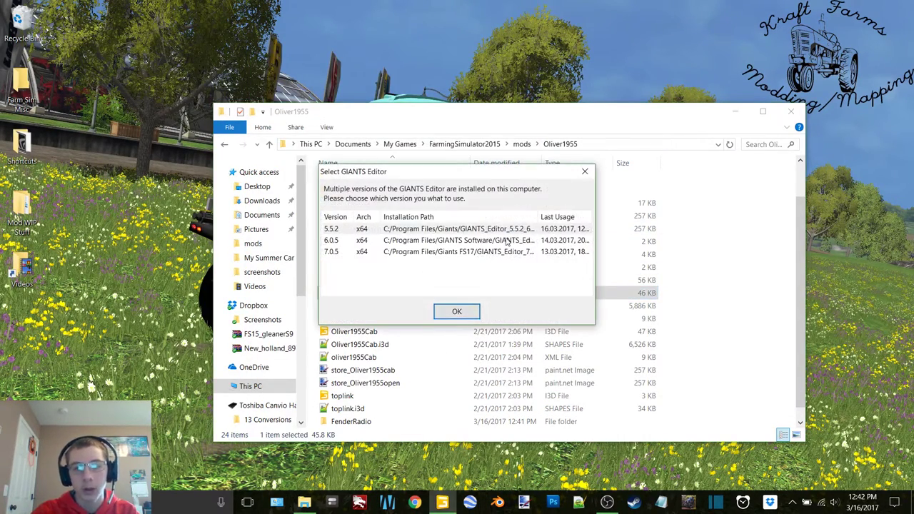
double_click(509, 242)
left_click(736, 113)
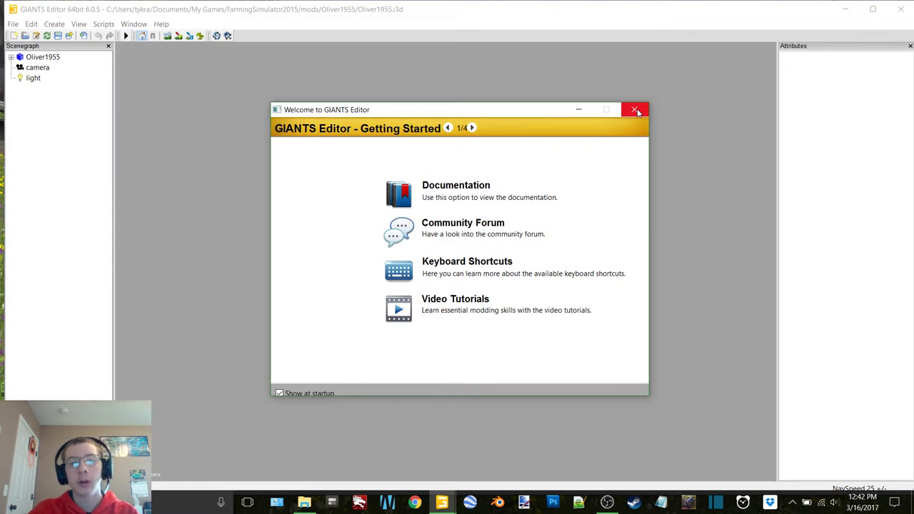
left_click(637, 110)
left_click(874, 12)
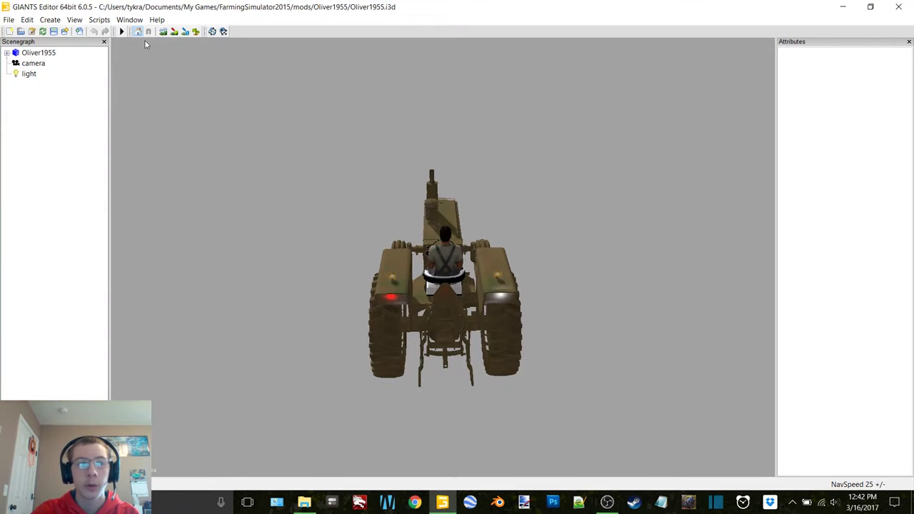
Switch the viewport to the scene's "camera" view and expand the Oliver1955 node in the Scenegraph
left_click(75, 20)
mouse_move(92, 31)
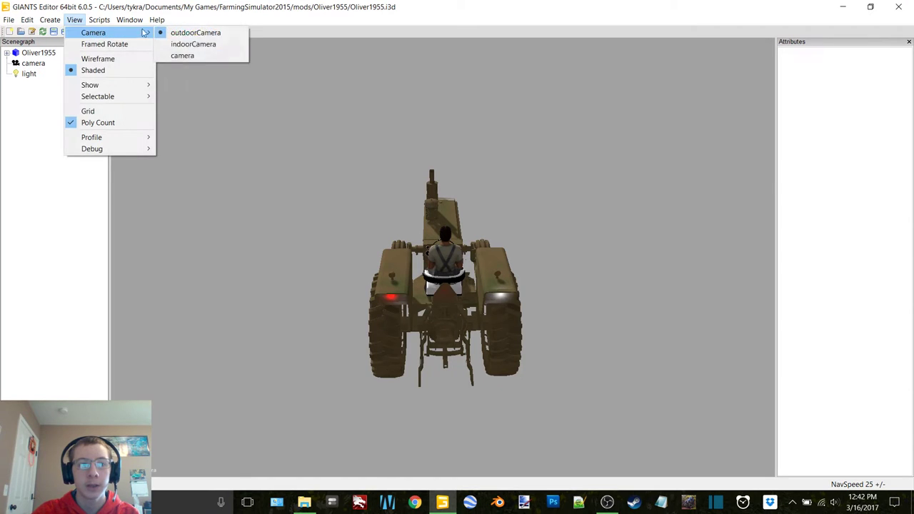
left_click(190, 56)
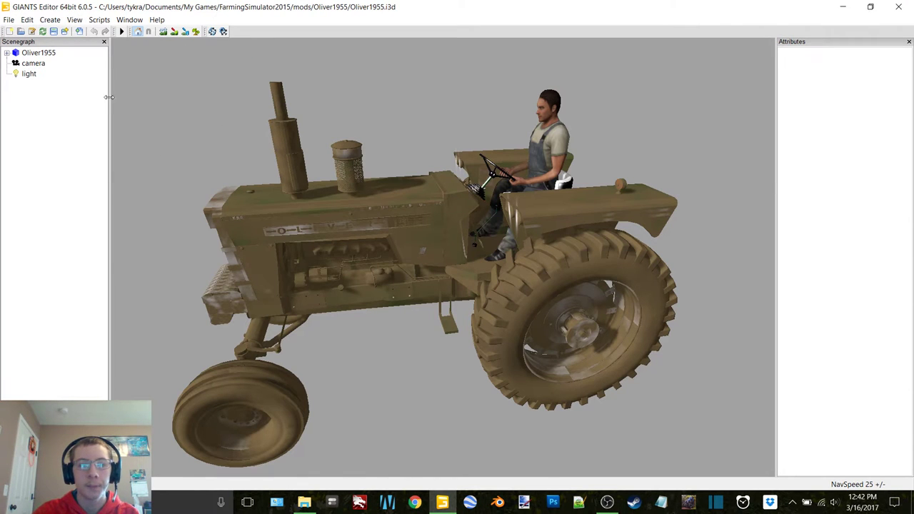
double_click(38, 52)
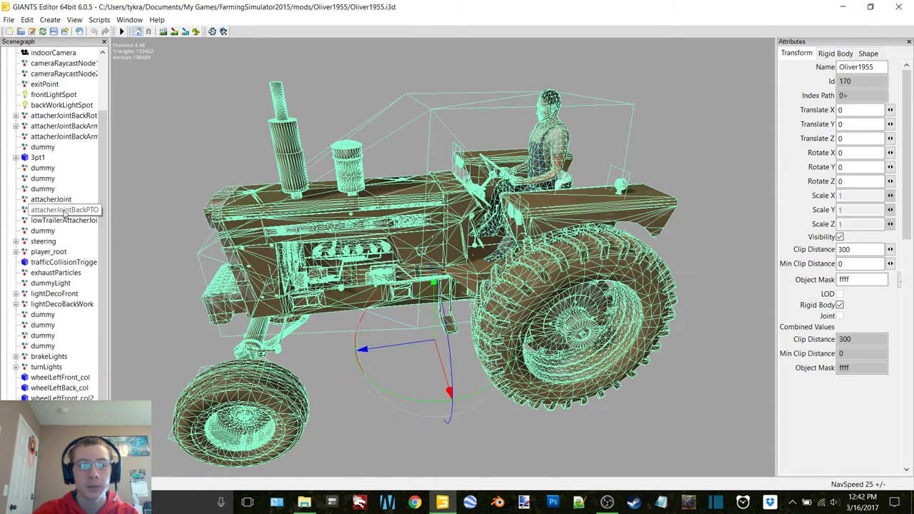
Import the radio model from the FenderRadio folder and move it under the Oliver1955 node
left_click(8, 20)
left_click(28, 93)
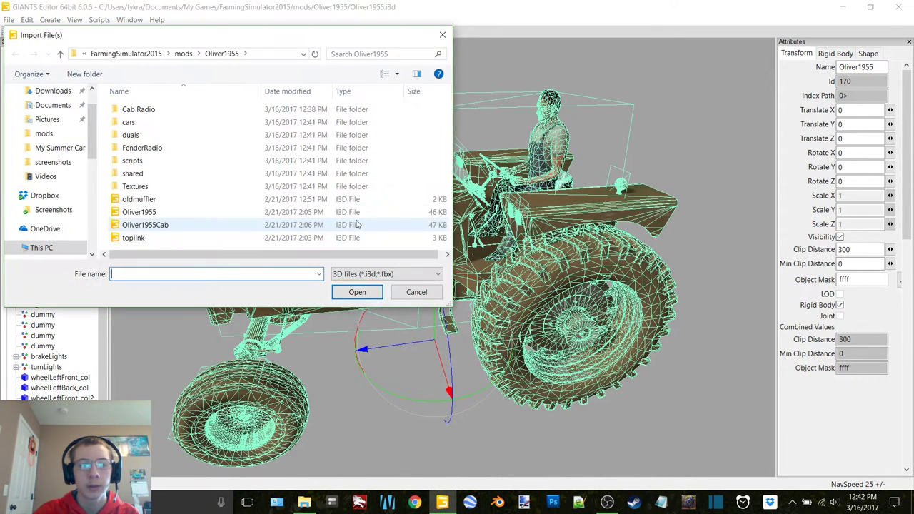
double_click(147, 148)
double_click(142, 109)
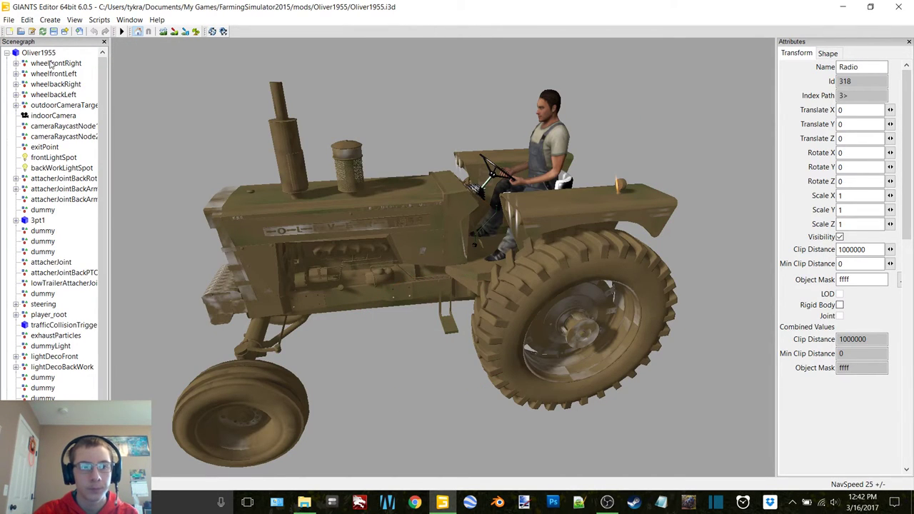
left_click(47, 55)
key("ctrl+v")
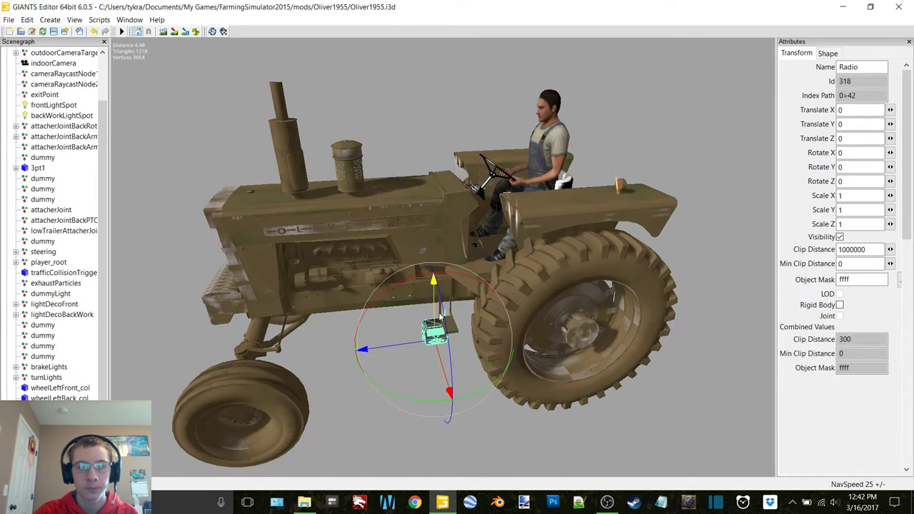
Raise the radio to Y 1.949 and move it over the far fender at about X -0.704, Z -0.645
left_click_drag(432, 311, 427, 135)
middle_click_drag(427, 151, 422, 203, "alt")
scroll(422, 203, "up", 3)
left_click_drag(428, 202, 356, 199, "alt")
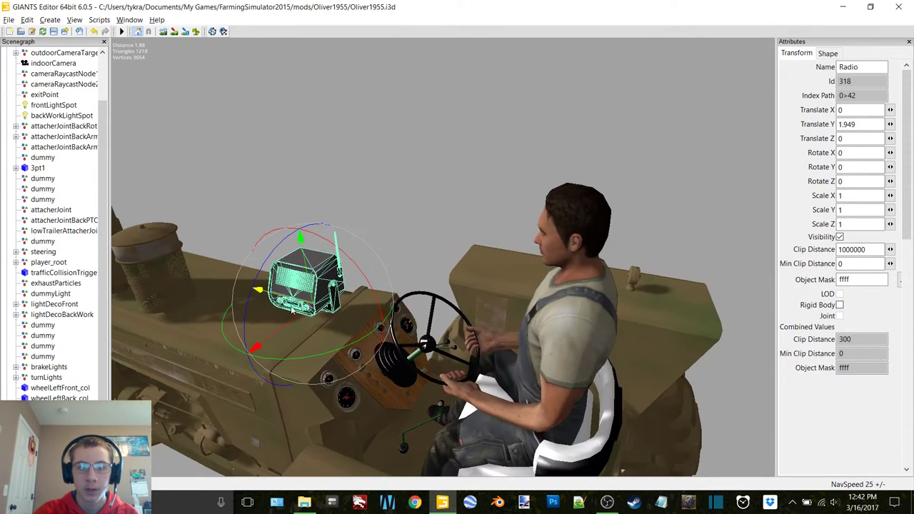
left_click_drag(329, 275, 517, 239)
scroll(438, 283, "up", 5)
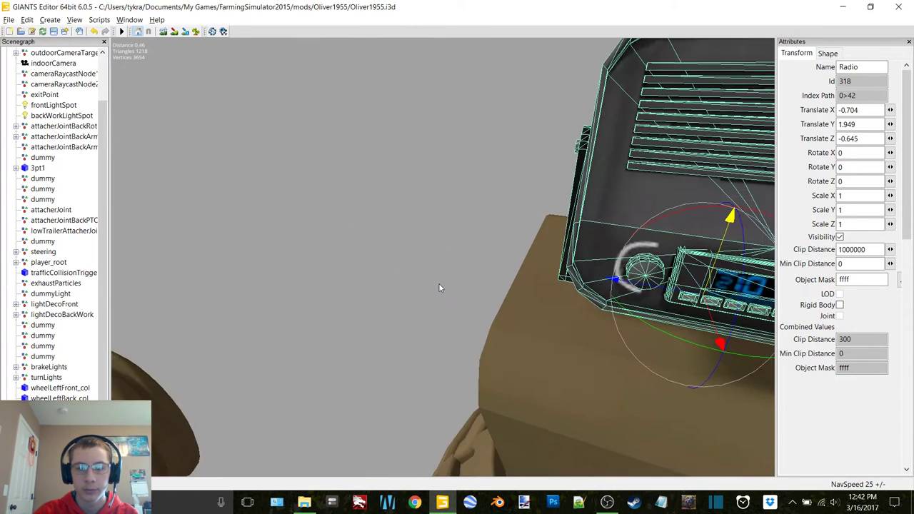
Shift the radio along the fender to about X -0.759, Z -0.81
middle_click_drag(439, 283, 415, 243, "alt")
left_click_drag(415, 244, 454, 251, "alt")
scroll(498, 228, "down", 5)
scroll(454, 246, "up", 3)
scroll(460, 248, "up", 1)
middle_click_drag(454, 250, 371, 322, "alt")
left_click_drag(371, 321, 412, 216, "alt")
scroll(412, 216, "up", 4)
scroll(413, 216, "down", 10)
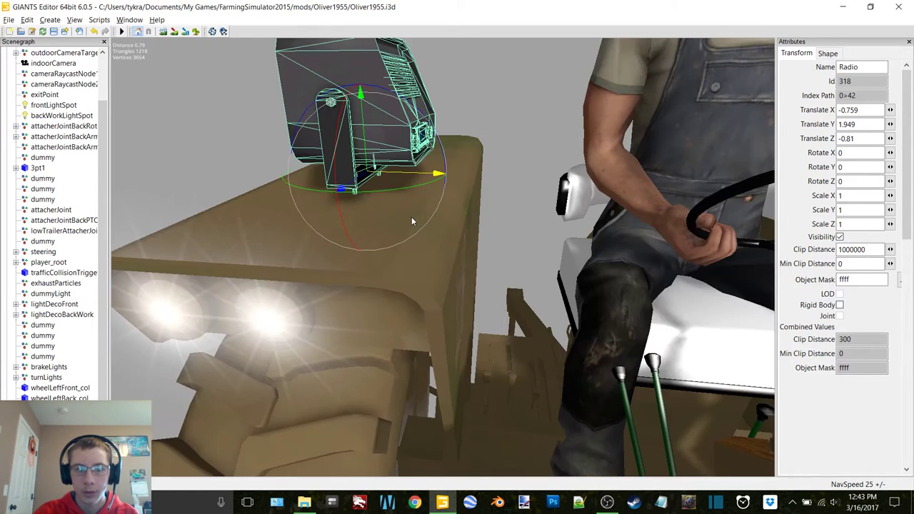
Lower the radio onto the fender surface at about Y 1.904 and check how it sits there
right_click_drag(413, 217, 480, 209)
left_click_drag(426, 230, 442, 256)
scroll(563, 236, "down", 5)
left_click_drag(564, 233, 376, 318, "alt")
left_click_drag(557, 307, 432, 321, "alt")
scroll(432, 320, "up", 5)
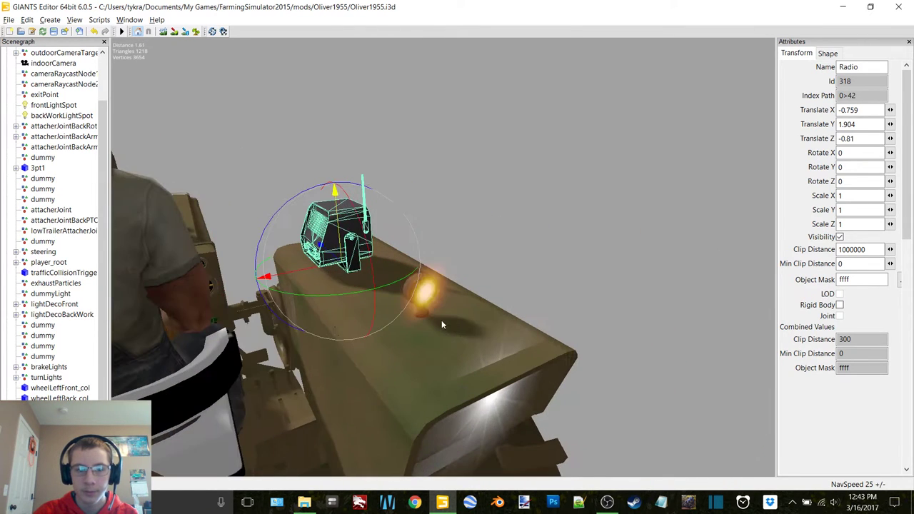
left_click(71, 339)
left_click_drag(334, 266, 383, 275, "alt")
scroll(383, 274, "up", 4)
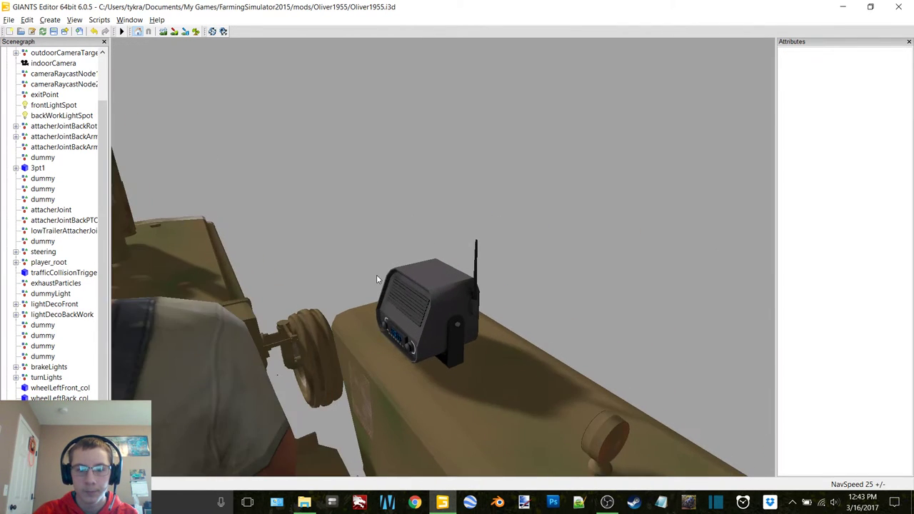
scroll(378, 275, "up", 4)
middle_click_drag(397, 265, 399, 264, "alt")
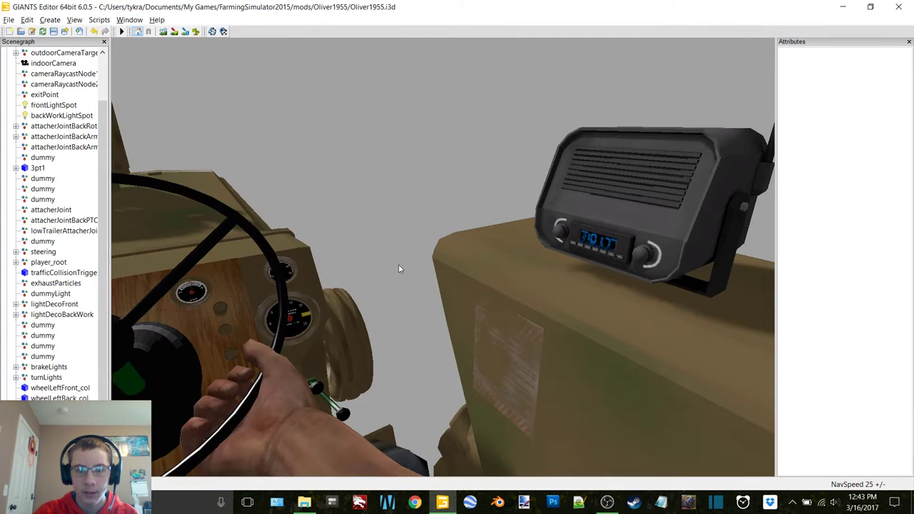
Review the radio's materials and textures in Material Editing, and close the editor without changing them
left_click(629, 207)
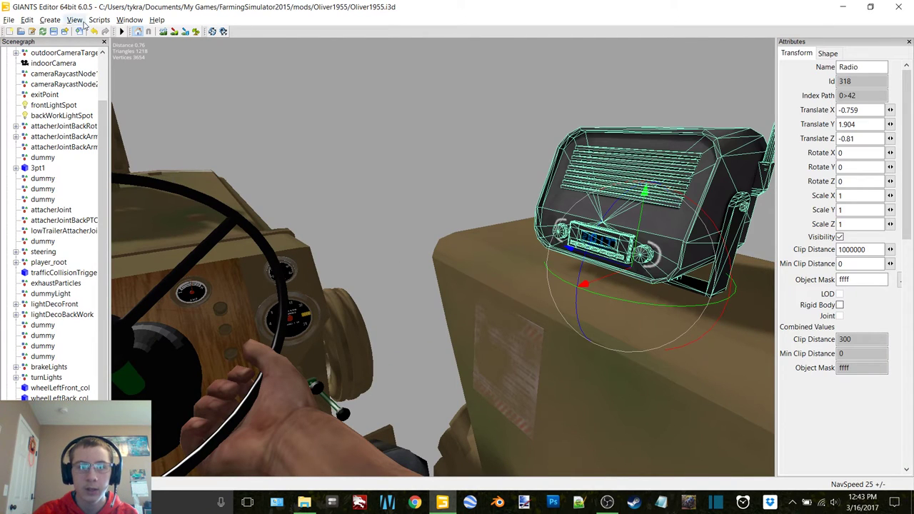
left_click(129, 19)
left_click(153, 112)
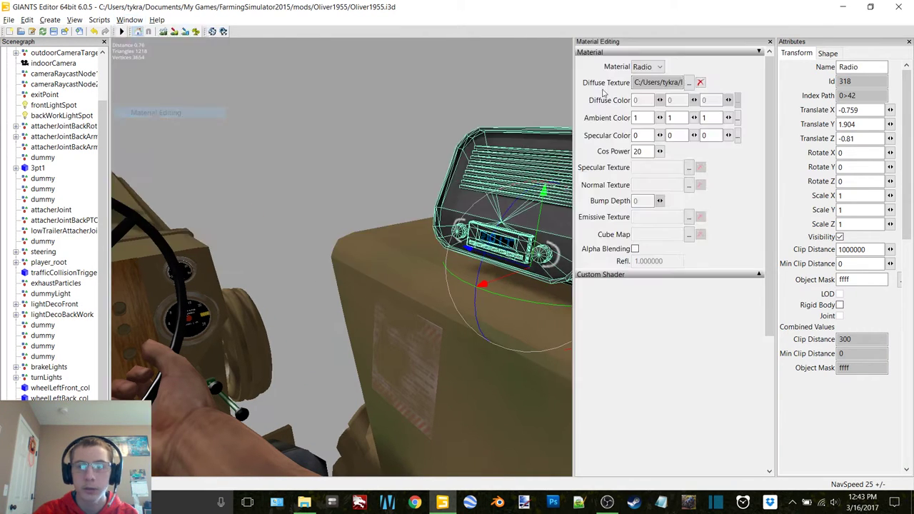
left_click(653, 68)
left_click(642, 89)
left_click(652, 68)
left_click(643, 78)
left_click(769, 41)
Examine the radio's placement on the fender from around the tractor and the driver's seat
left_click(345, 135)
left_click_drag(345, 135, 468, 141, "alt")
scroll(512, 134, "down", 4)
scroll(465, 143, "down", 5)
middle_click_drag(459, 144, 455, 145, "alt")
key("d")
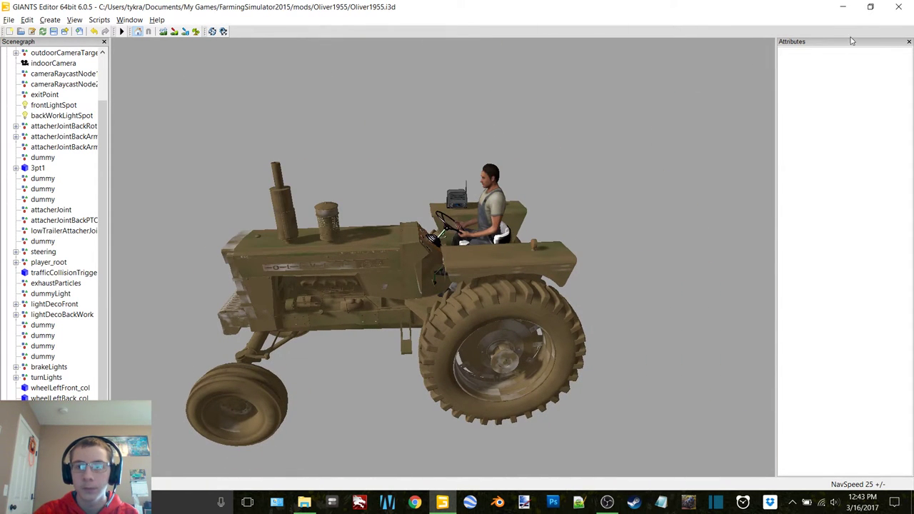
scroll(444, 233, "up", 5)
middle_click_drag(411, 223, 247, 266, "alt")
scroll(406, 226, "up", 3)
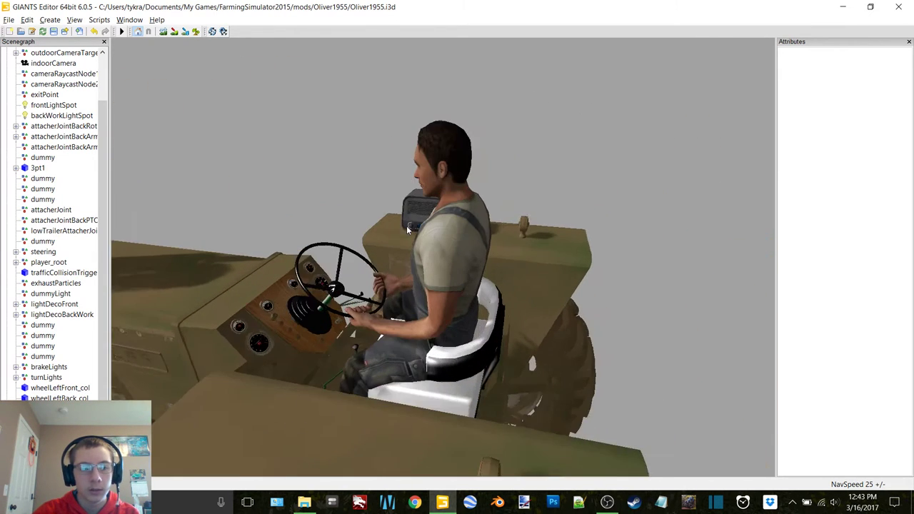
left_click_drag(406, 226, 314, 242, "alt")
scroll(43, 298, "down", 1)
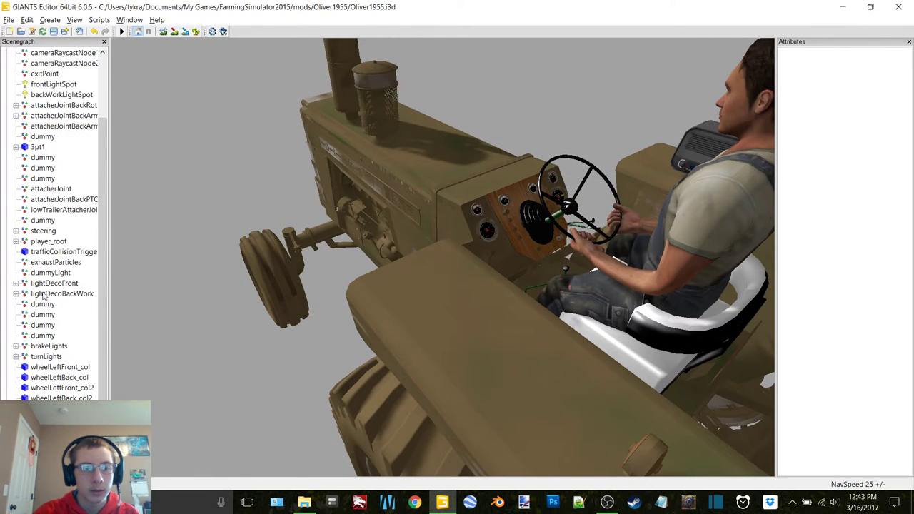
Expand the parts group and locate the needles object on the dashboard
left_click(39, 408)
left_click(15, 409)
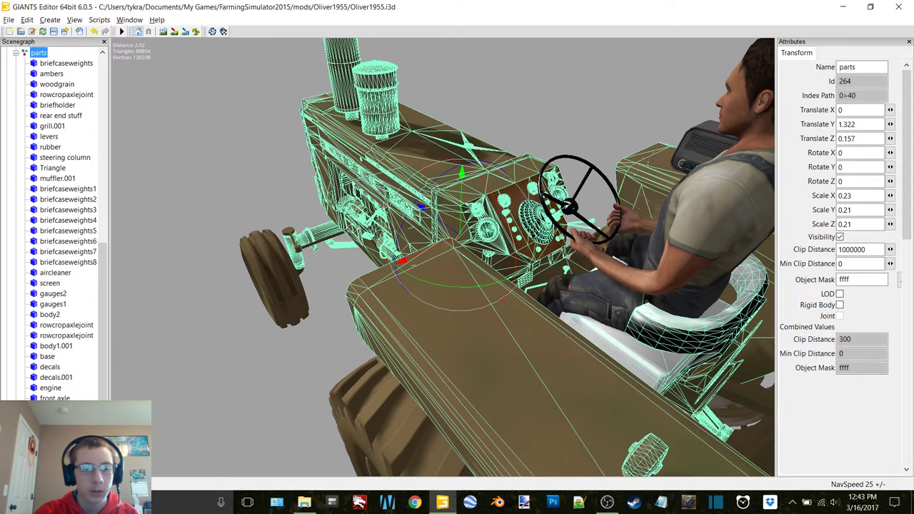
scroll(41, 391, "down", 3)
left_click(50, 398)
key("f")
scroll(384, 233, "down", 3)
scroll(385, 233, "up", 4)
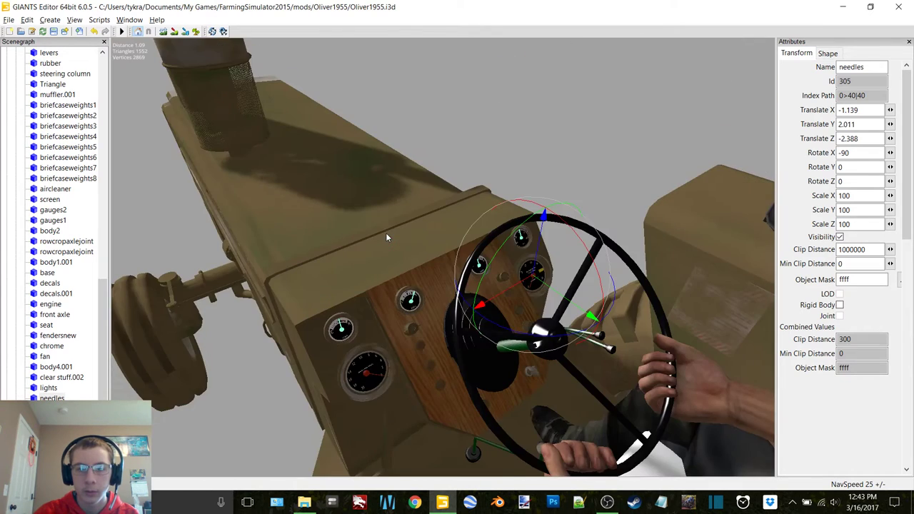
right_click_drag(378, 237, 336, 242)
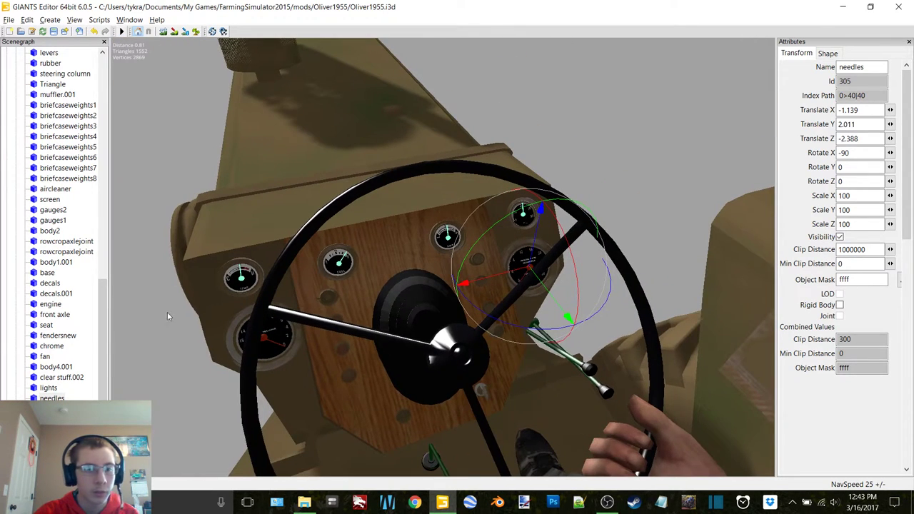
Check which parts are highlighted by lights, clear stuff.002, body4.001, fan, chrome and fendersnew
left_click(54, 387)
left_click(57, 377)
left_click(54, 367)
left_click(50, 356)
left_click(51, 346)
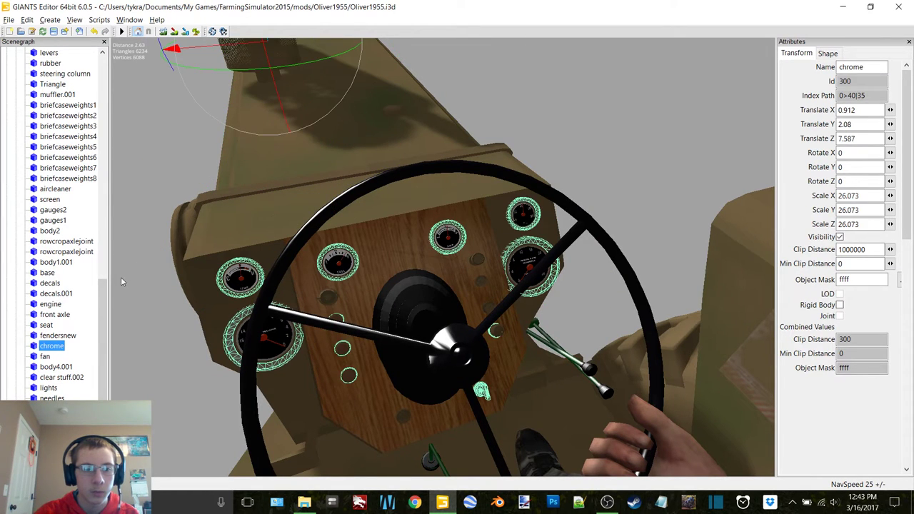
left_click(52, 336)
scroll(57, 314, "up", 6)
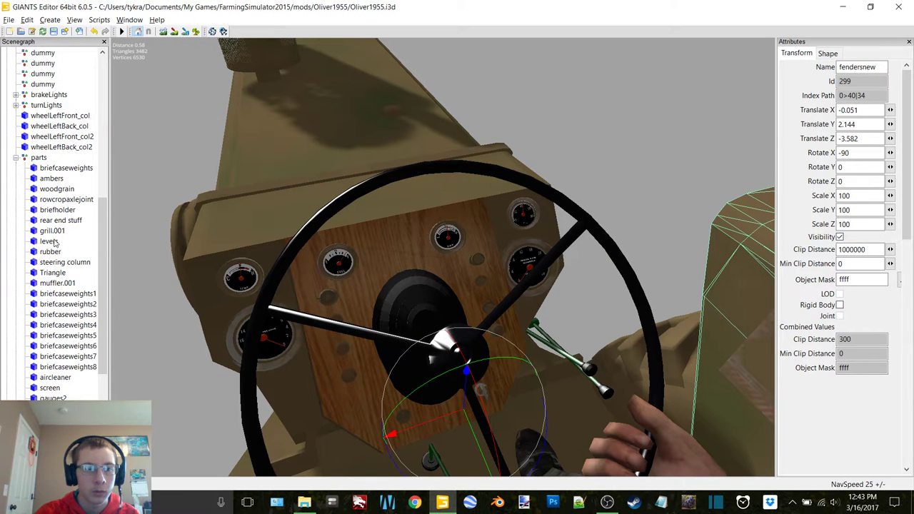
Check the parts from briefcaseweights through aircleaner one by one to identify dashboard components
left_click(53, 169)
left_click(53, 179)
left_click(57, 189)
left_click(64, 209)
left_click(60, 220)
left_click(53, 230)
left_click(49, 242)
left_click(53, 262)
left_click(56, 274)
left_click(58, 284)
left_click(61, 294)
left_click(63, 305)
left_click(55, 377)
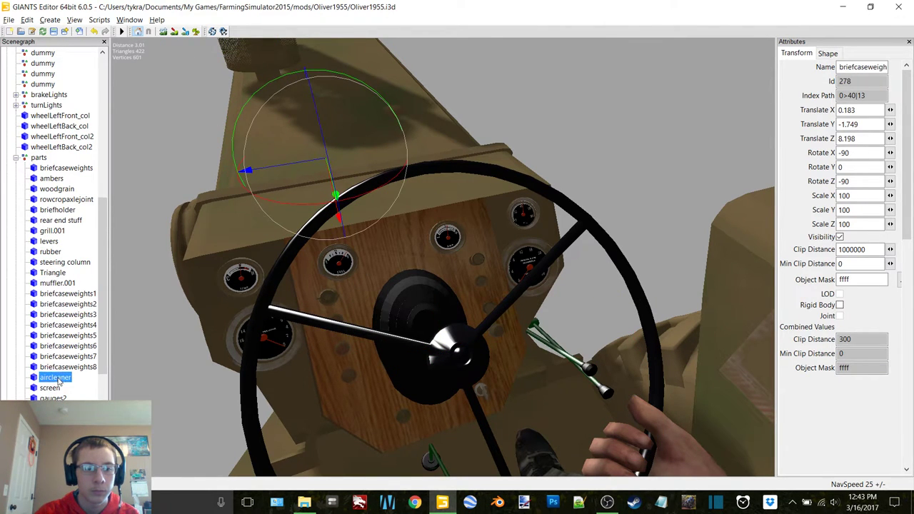
Check the gauges2 and gauges1 objects on the dashboard, plus body2 and the rowcropaxlejoint parts
left_click(53, 397)
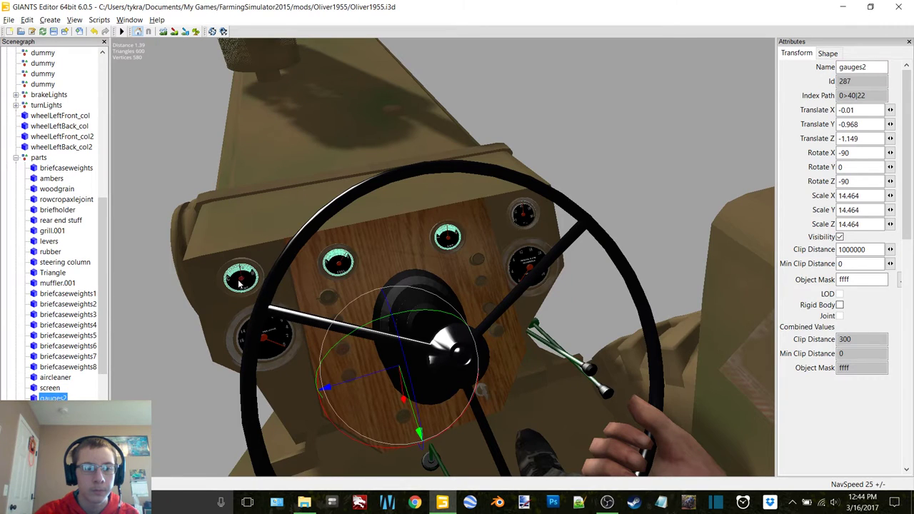
left_click(55, 408)
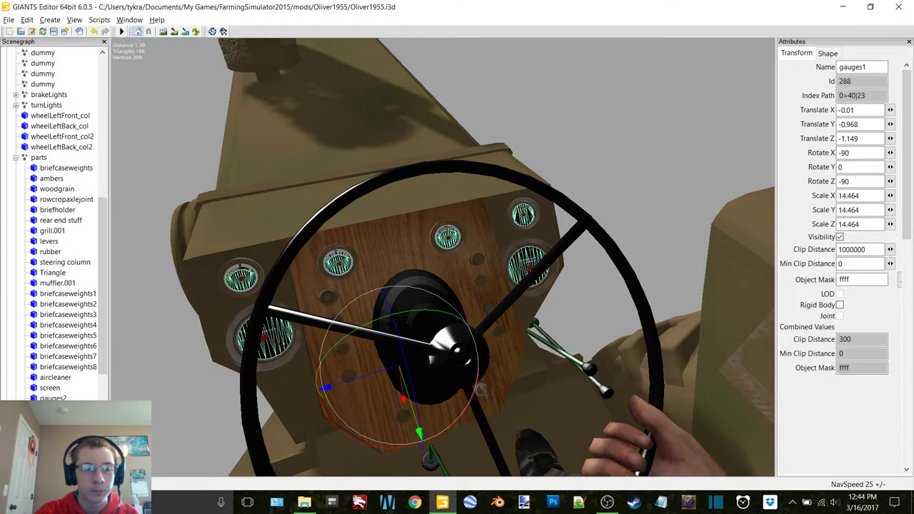
left_click(56, 418)
left_click(57, 429)
scroll(62, 379, "down", 6)
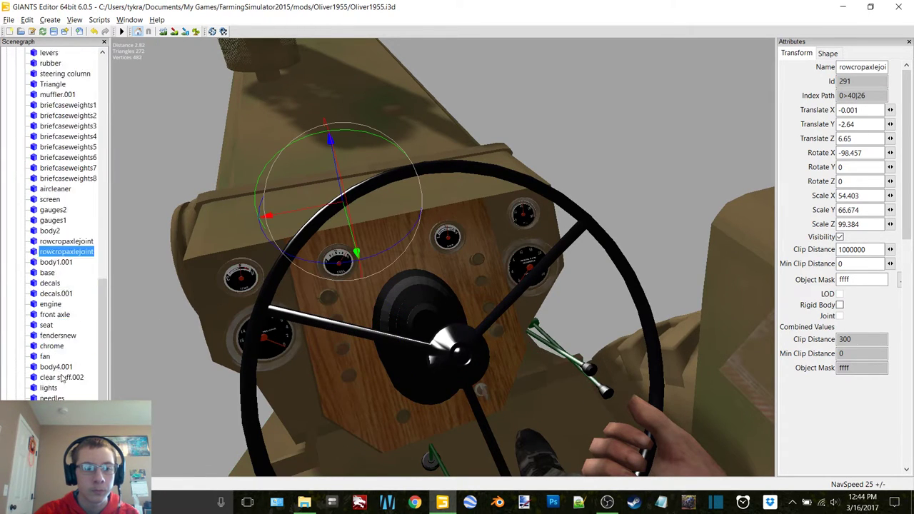
Check the parts from body1.001 through chrome one by one against the dashboard
left_click(55, 263)
left_click(47, 273)
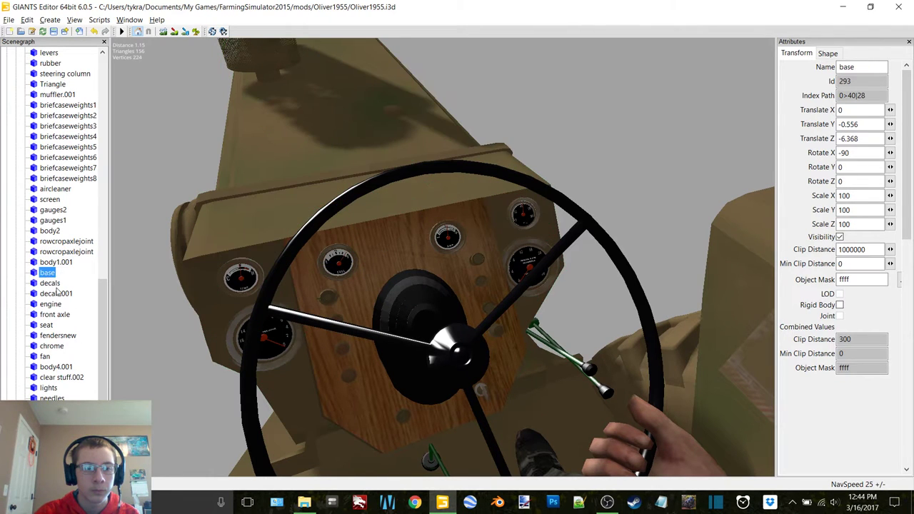
left_click(50, 284)
left_click(58, 294)
left_click(51, 305)
left_click(53, 315)
left_click(48, 325)
left_click(56, 336)
left_click(54, 347)
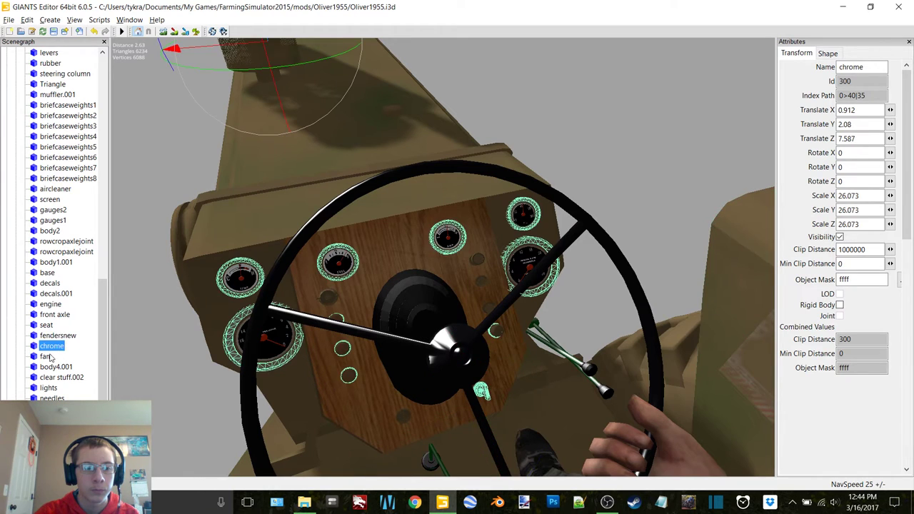
Check the parts from fan through the speed needle in indoorHud, and select the indoorCamera
left_click(45, 356)
left_click(55, 367)
left_click(60, 378)
left_click(49, 388)
left_click(50, 397)
left_click(50, 408)
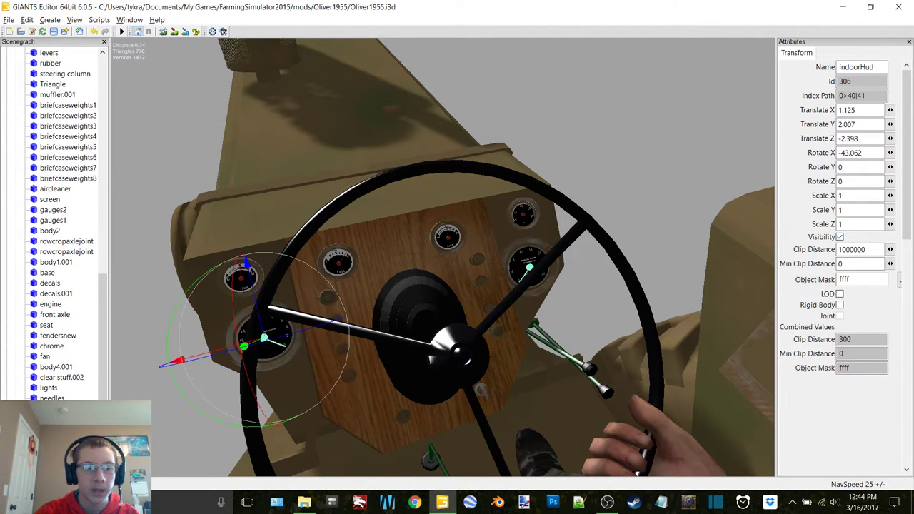
left_click(50, 419)
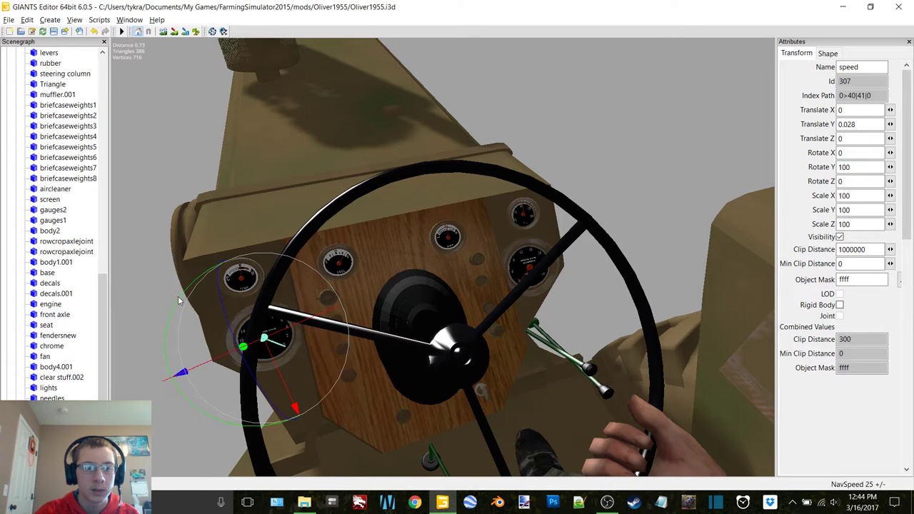
left_click(166, 390)
scroll(93, 184, "down", 12)
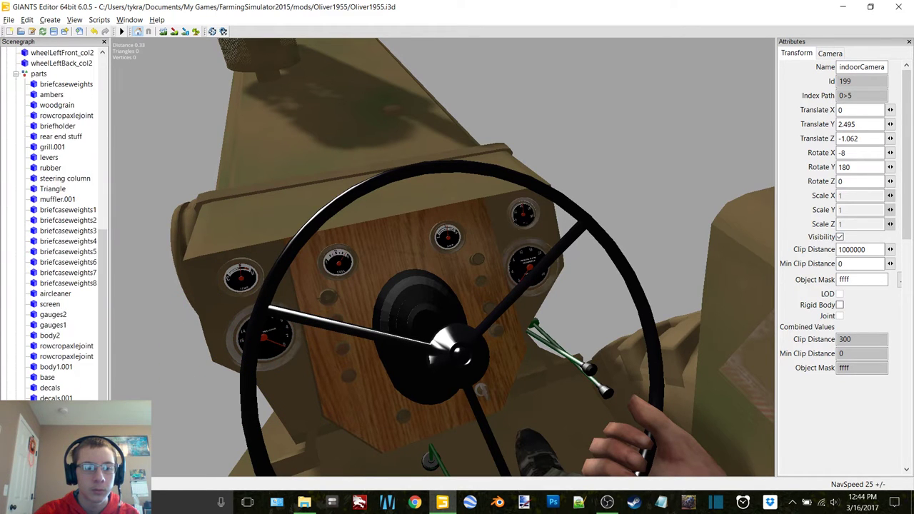
Select the speed needle in indoorHud, examine it on the dashboard gauge, and collapse the indoorHud group
left_click(58, 397)
middle_click_drag(353, 269, 498, 270, "alt")
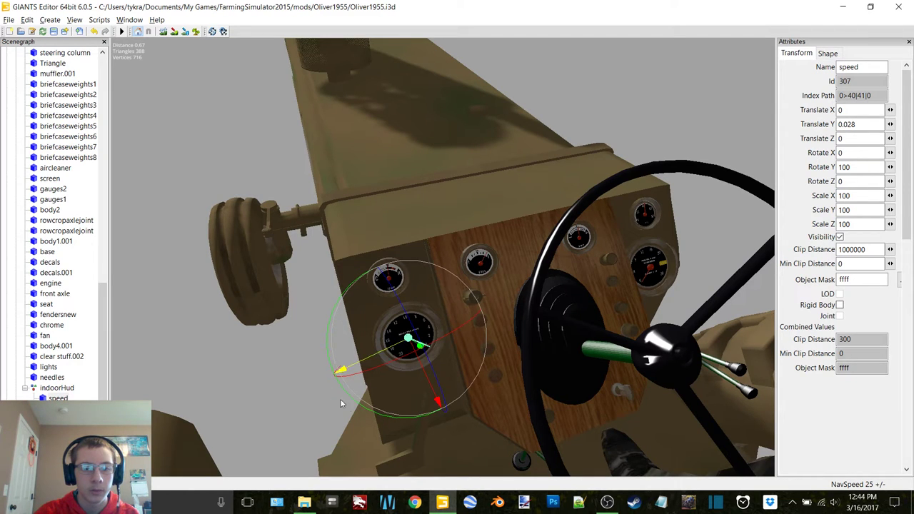
left_click_drag(334, 304, 510, 305)
key("ctrl+z")
left_click_drag(394, 243, 534, 202, "alt")
scroll(534, 202, "down", 5)
middle_click_drag(321, 378, 502, 229, "alt")
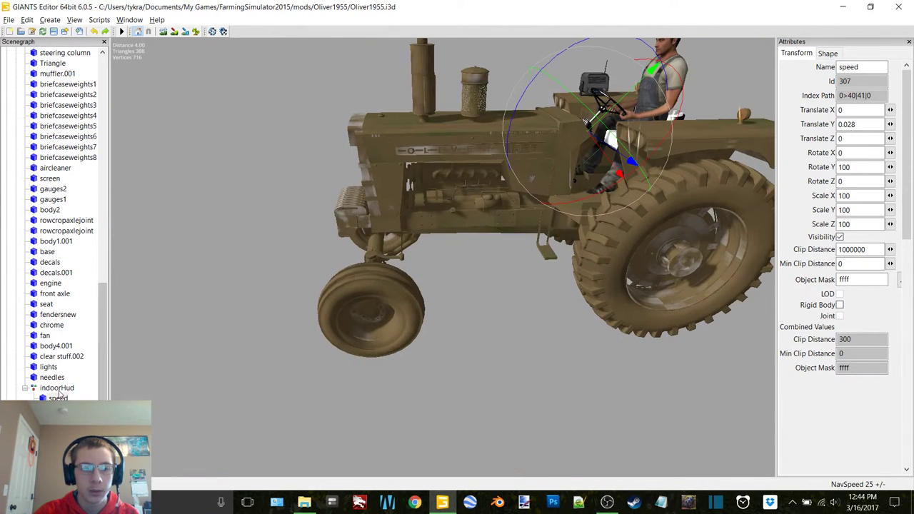
double_click(58, 389)
left_click(76, 394)
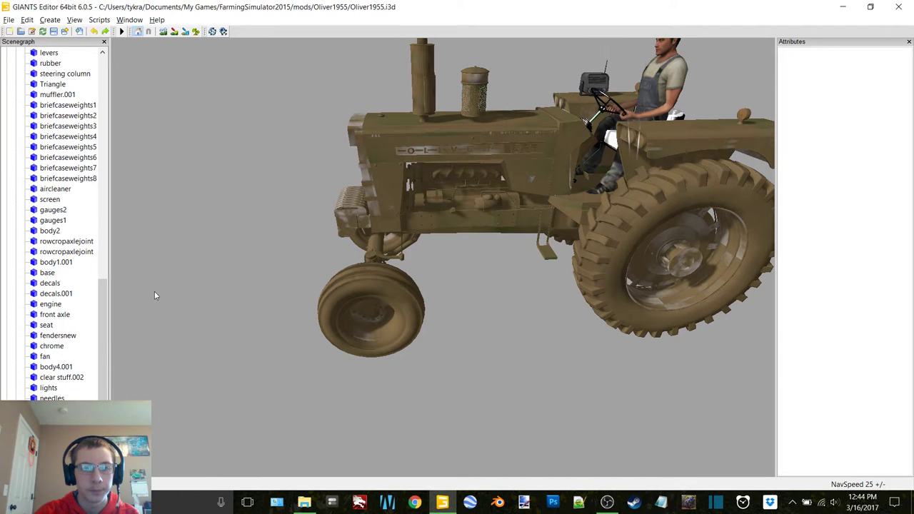
Select the fan in the parts group, inspect its location at the front of the engine, and deselect it
scroll(57, 304, "up", 10)
scroll(57, 304, "down", 5)
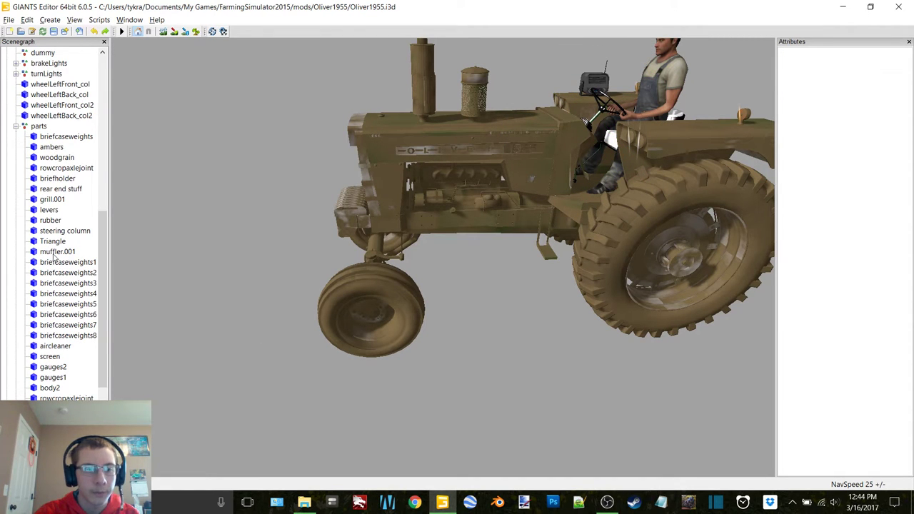
scroll(65, 397, "down", 5)
left_click(45, 356)
middle_click_drag(415, 187, 300, 295, "alt")
scroll(307, 291, "up", 5)
left_click_drag(312, 287, 639, 236, "alt")
scroll(278, 286, "up", 3)
left_click_drag(582, 221, 665, 351)
key("ctrl+z")
left_click_drag(603, 343, 581, 326, "alt")
scroll(439, 324, "up", 3)
scroll(437, 323, "down", 3)
scroll(582, 327, "down", 4)
scroll(582, 324, "down", 3)
middle_click_drag(582, 323, 572, 324, "alt")
left_click_drag(573, 324, 532, 331, "alt")
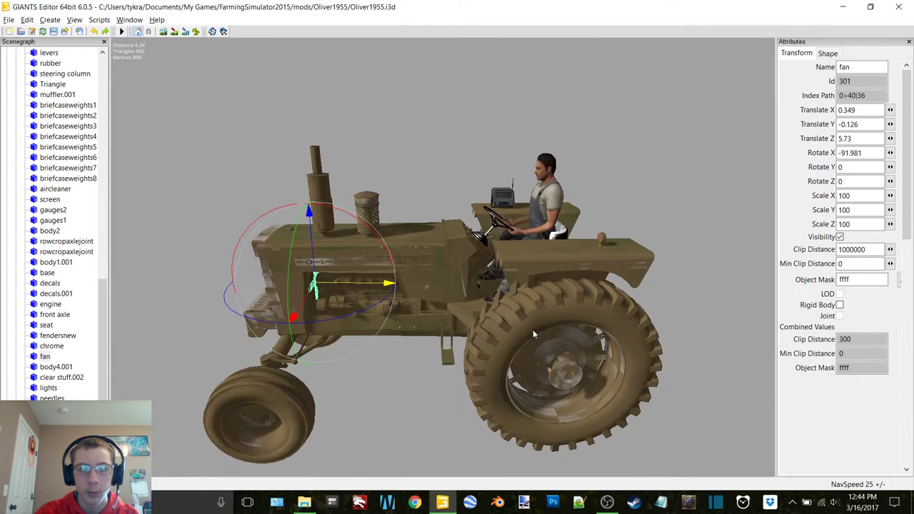
left_click(489, 224)
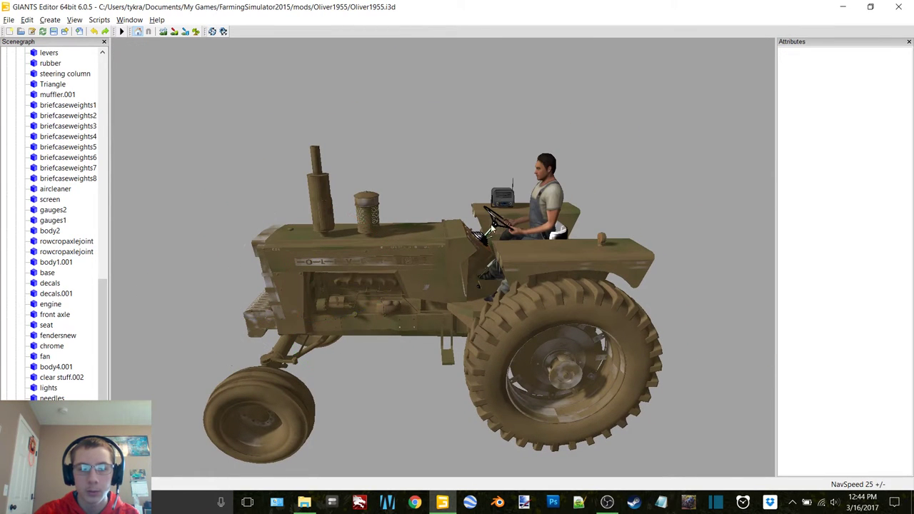
Close the Oliver1955.i3d scene and save its changes
left_click(898, 7)
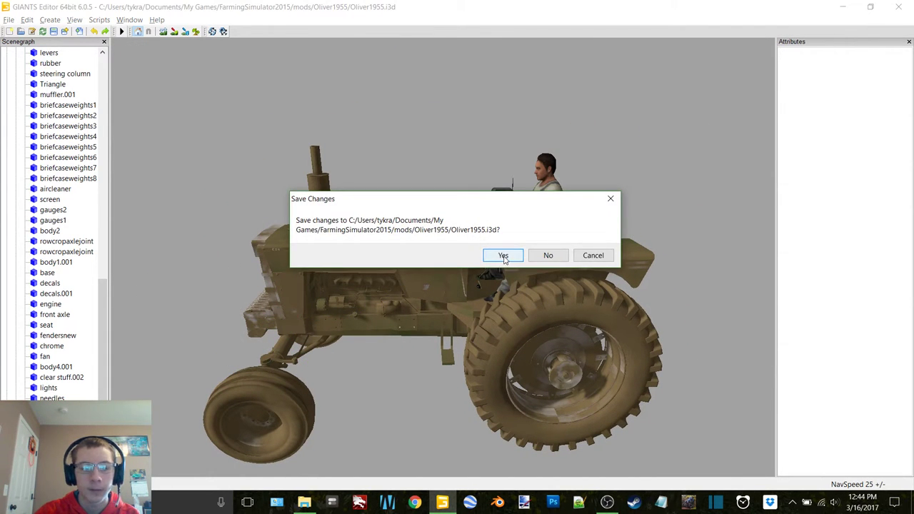
left_click(592, 255)
left_click(74, 19)
left_click(898, 6)
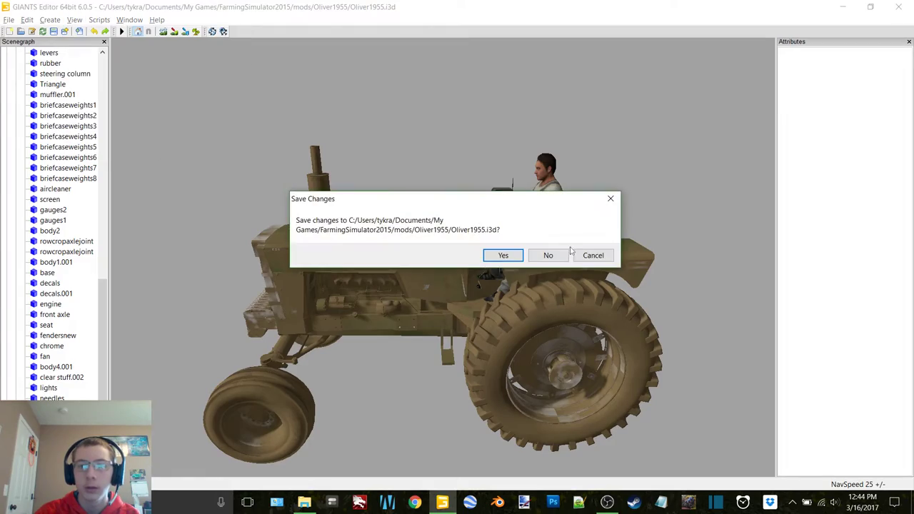
left_click(505, 258)
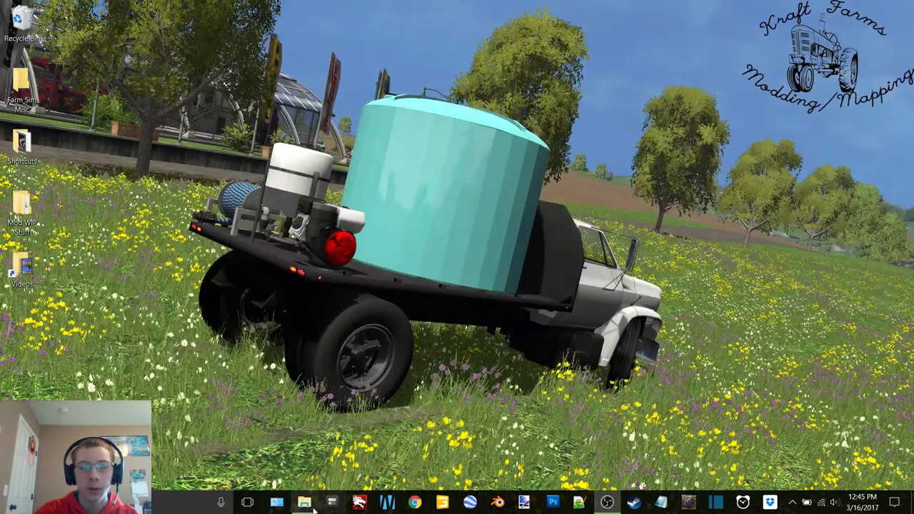
Open Oliver1955Cab.i3d from the Oliver1955 mod folder, dismiss the welcome window, and switch the scene to another camera view
left_click(304, 502)
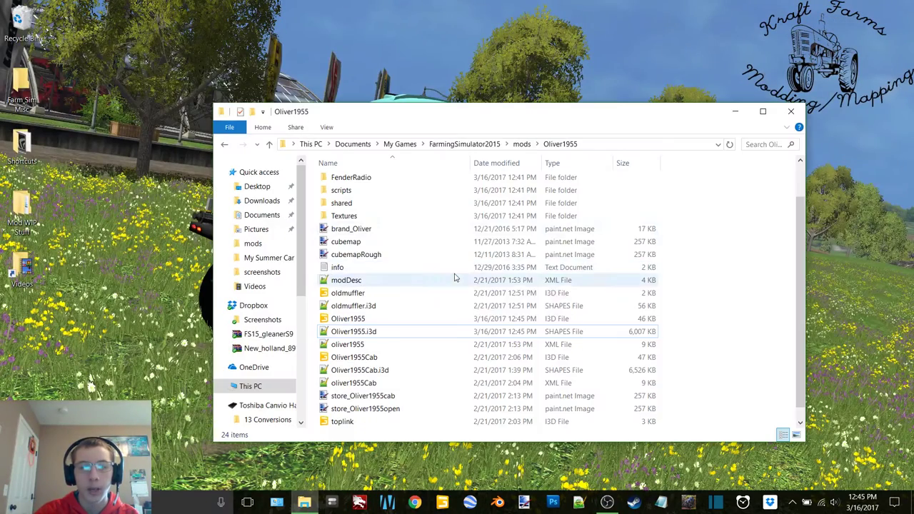
double_click(376, 357)
double_click(429, 229)
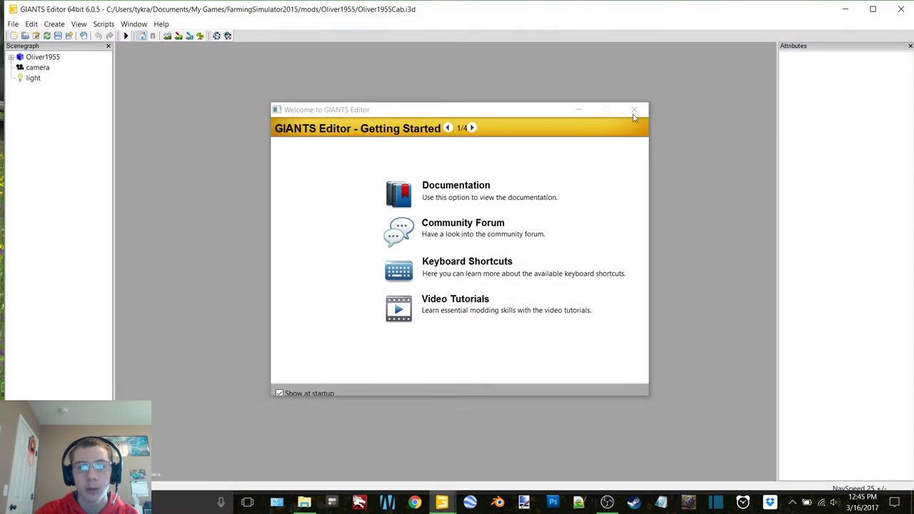
left_click(634, 109)
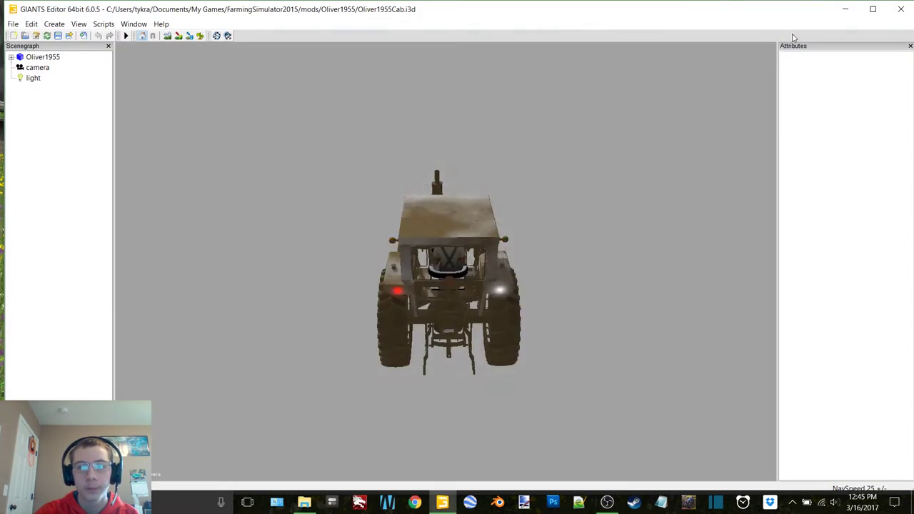
left_click(872, 11)
left_click(74, 19)
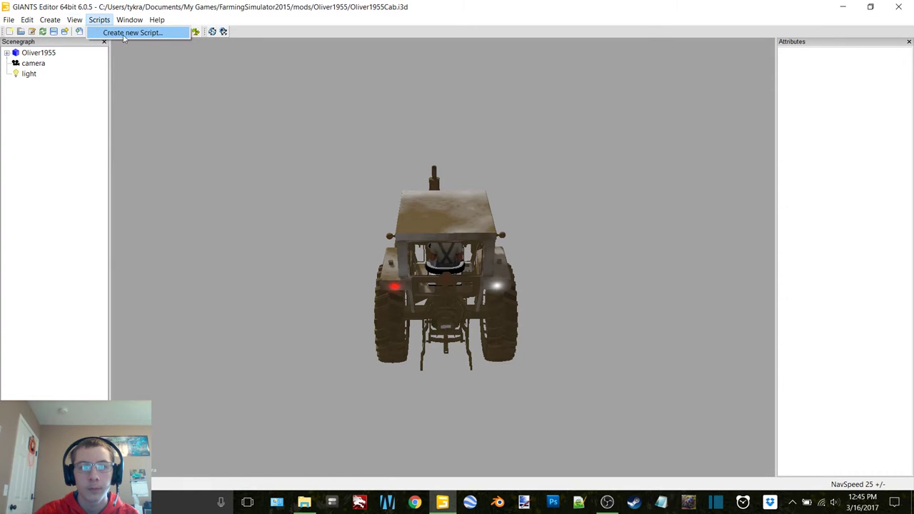
mouse_move(96, 33)
left_click(196, 56)
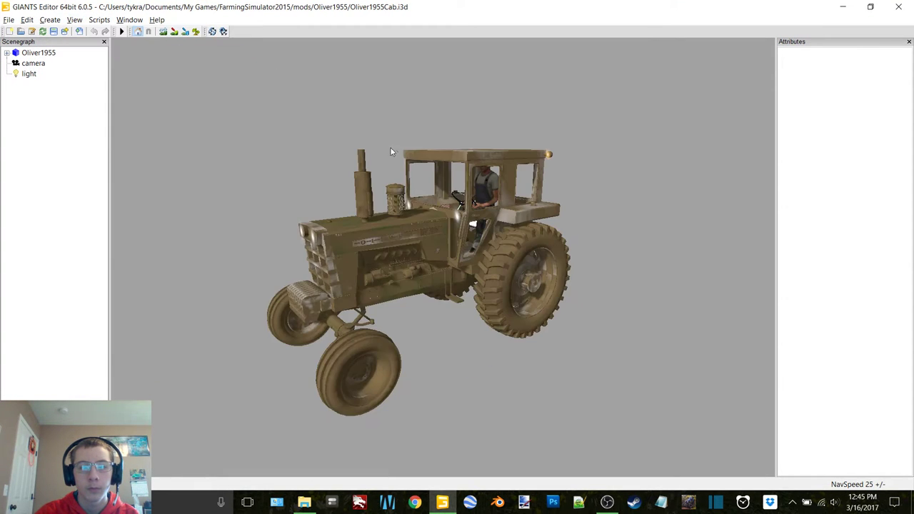
Import the radio I3D file from the mod's Cab Radio folder into the cab tractor scene
scroll(400, 147, "up", 5)
middle_click_drag(404, 146, 399, 151, "alt")
scroll(399, 151, "up", 4)
left_click_drag(402, 150, 202, 136, "alt")
right_click_drag(202, 135, 371, 163, "alt")
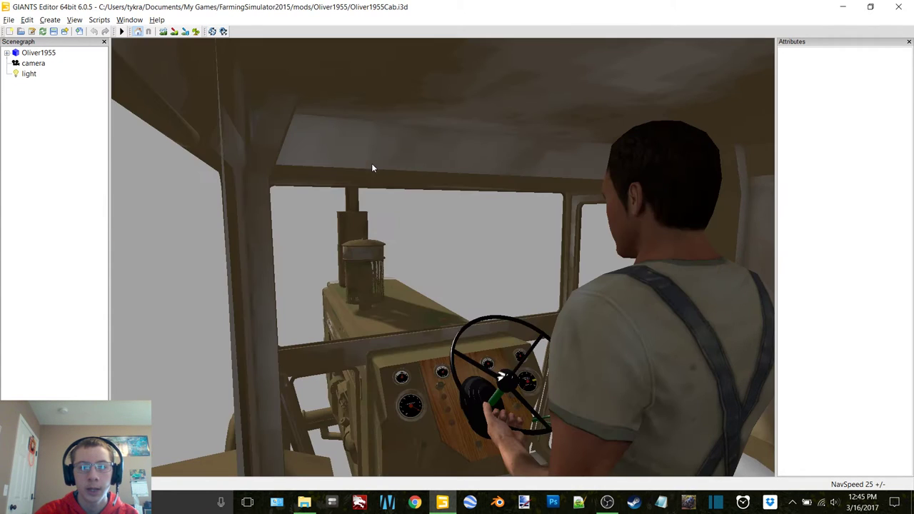
left_click(8, 20)
left_click(55, 92)
left_click(161, 109)
left_click(147, 55)
double_click(147, 110)
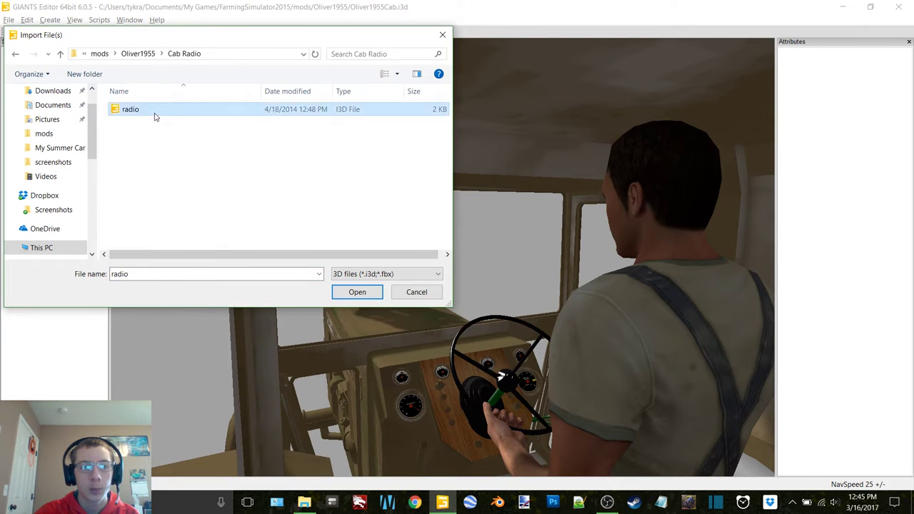
double_click(153, 113)
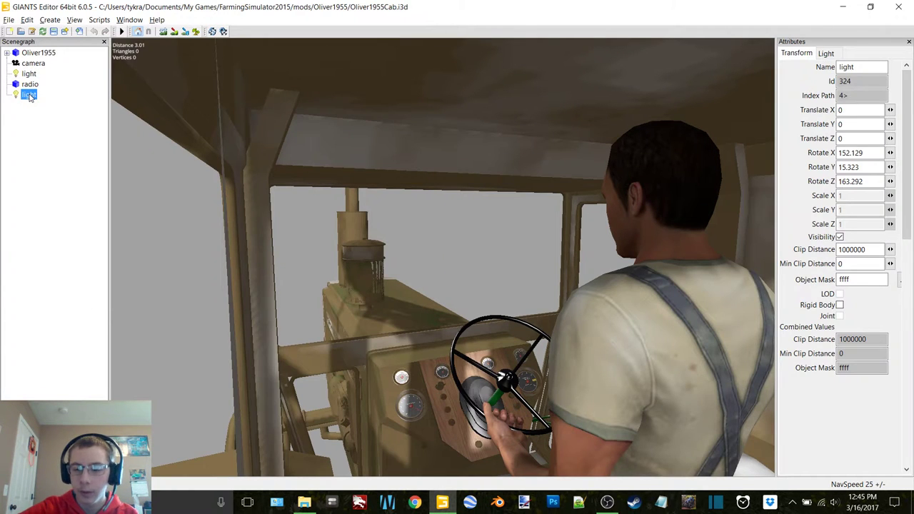
Delete the light imported with the radio and move the radio object into the Oliver1955 group
key("Delete")
left_click(29, 84)
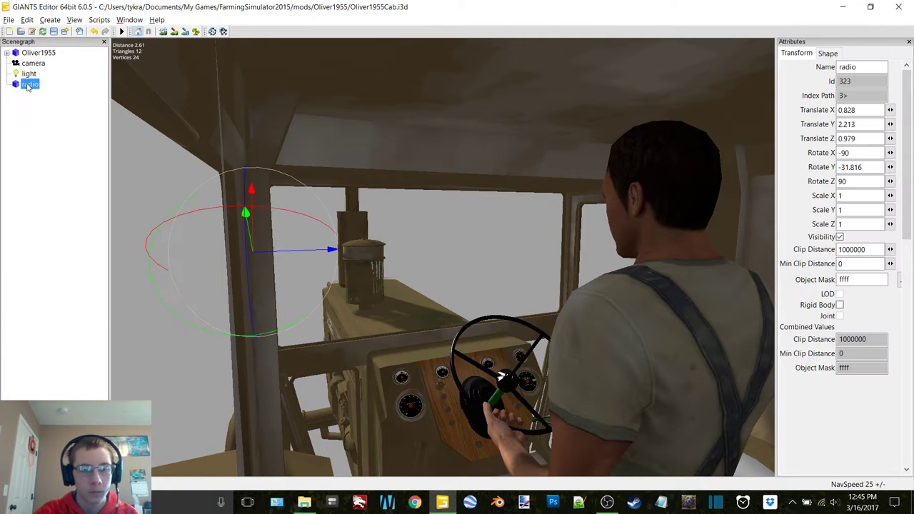
left_click_drag(29, 84, 36, 56)
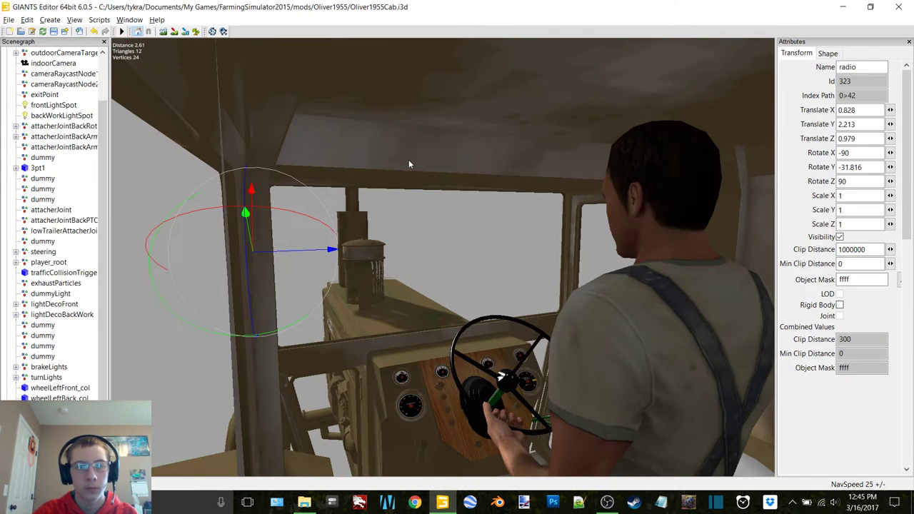
Place the radio inside the cab near the roof, at about X 0.238, Y 2.463, Z -1.112
scroll(402, 163, "down", 2)
scroll(402, 163, "up", 3)
left_click_drag(402, 164, 349, 115, "alt")
key("ctrl+b")
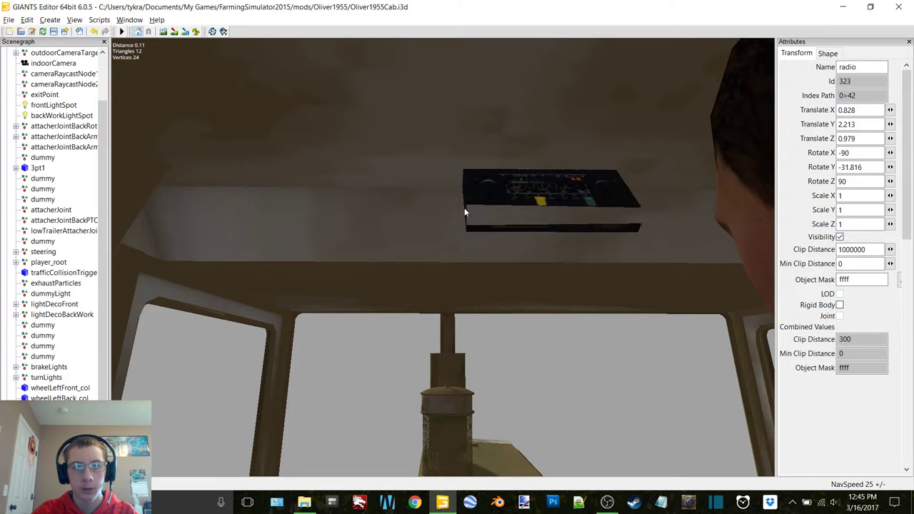
left_click(461, 196)
left_click_drag(421, 187, 392, 179, "alt")
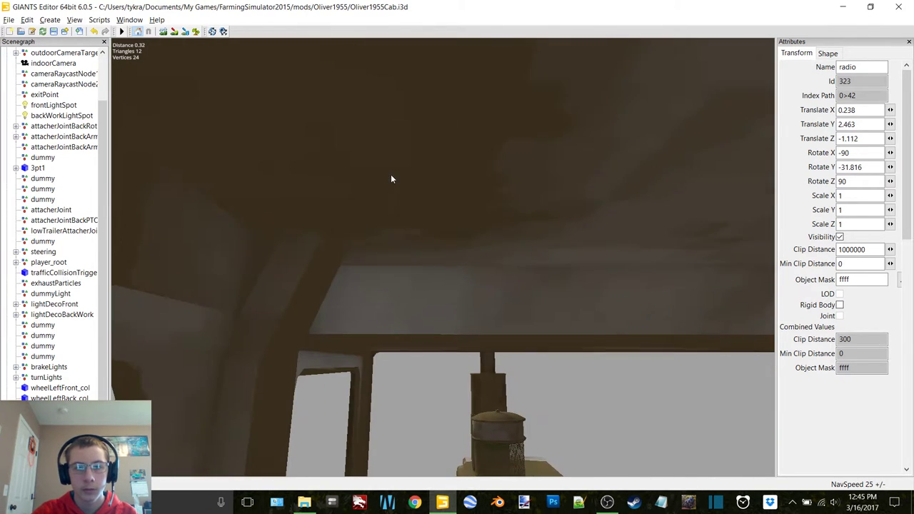
Move the radio to about Y 2.581, Z -1.039 and set its Y rotation to 0
right_click_drag(391, 179, 485, 215)
left_click_drag(485, 216, 471, 246, "alt")
left_click_drag(460, 337, 253, 188)
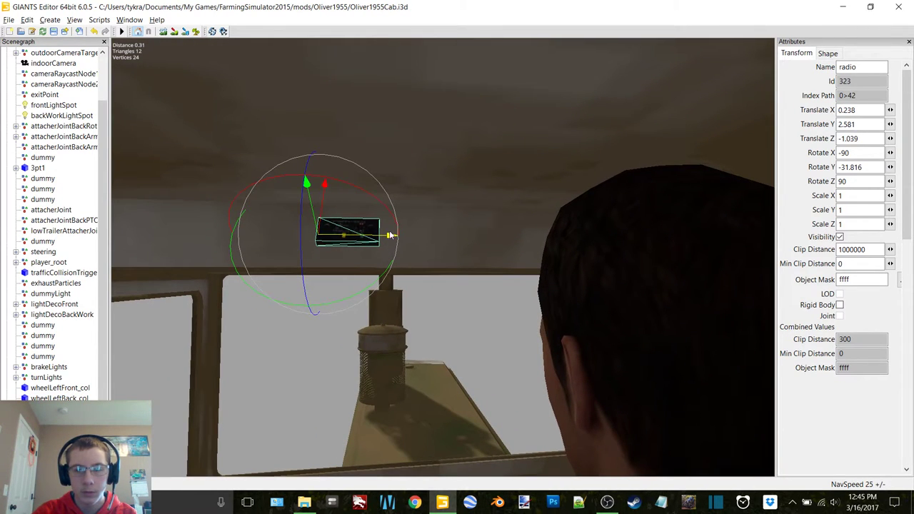
double_click(872, 167)
type("0")
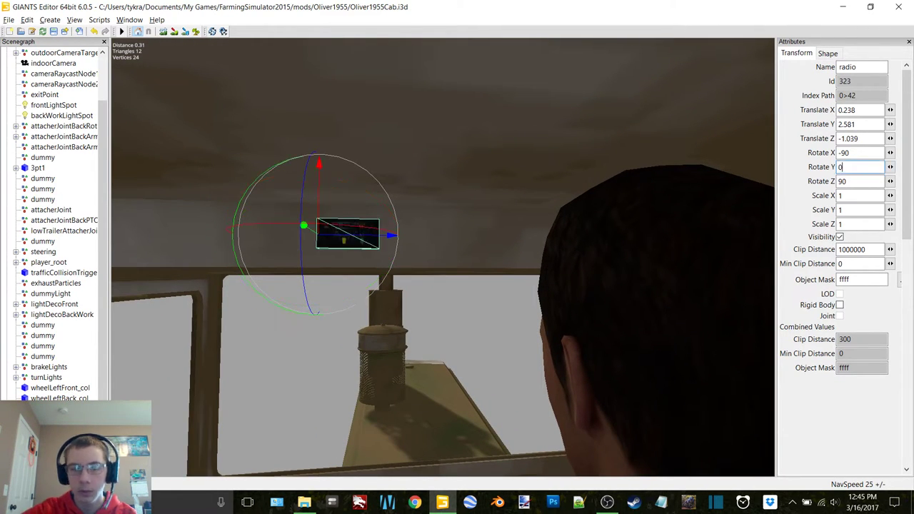
Move the radio forward to the panel above the windshield, at about Y 2.625, Z -0.692
scroll(427, 229, "up", 3)
middle_click_drag(425, 225, 361, 233, "alt")
left_click_drag(361, 233, 469, 237, "alt")
middle_click_drag(469, 242, 439, 240)
left_click_drag(685, 267, 310, 236)
Set the radio's scale to 2 on the X, Y and Z axes
type("2")
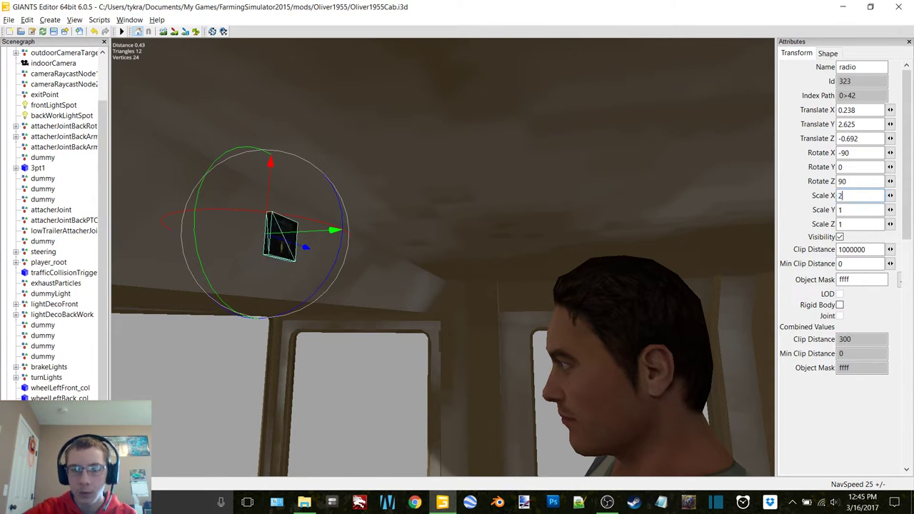
double_click(853, 210)
type("2")
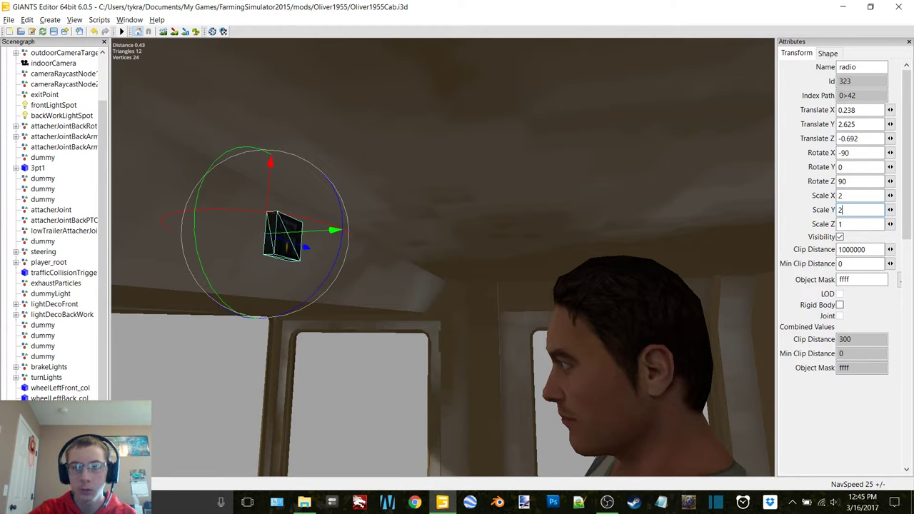
double_click(848, 224)
type("2")
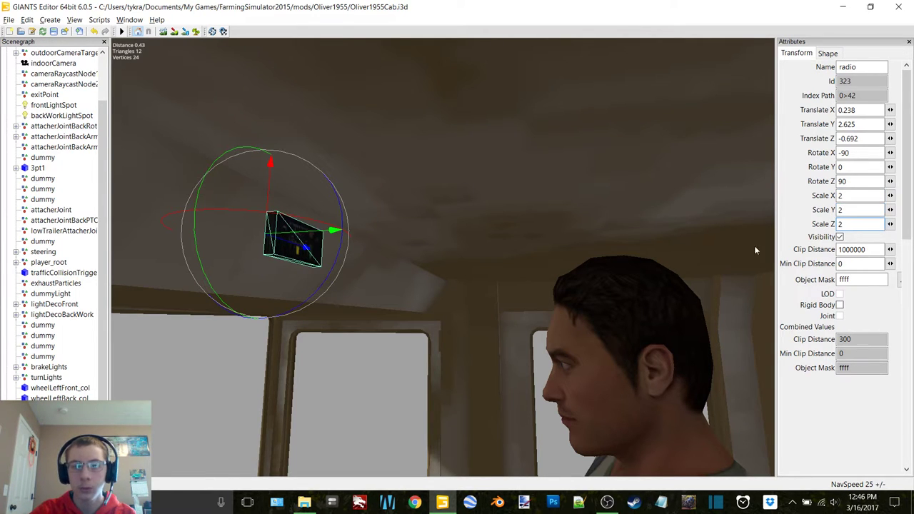
Enlarge the radio's front face by setting its X and Z scale to 3
scroll(418, 300, "up", 3)
left_click_drag(417, 300, 297, 306, "alt")
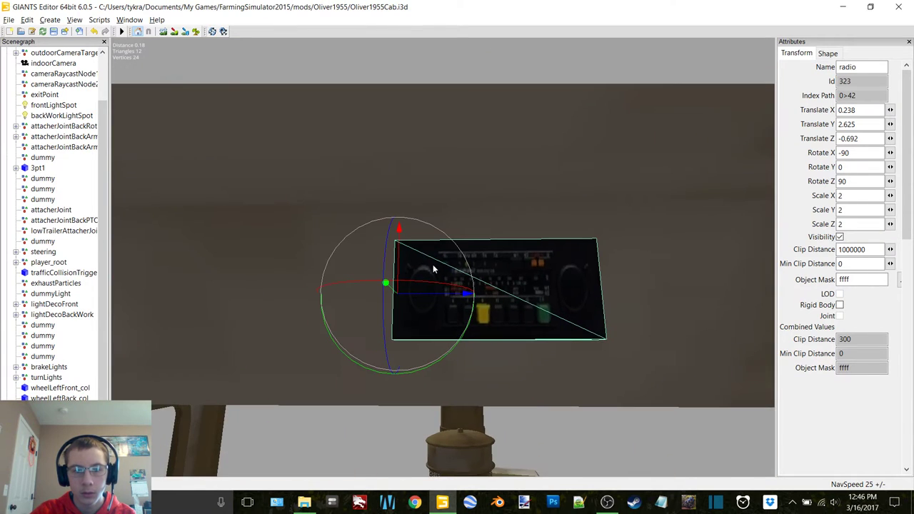
scroll(431, 262, "down", 3)
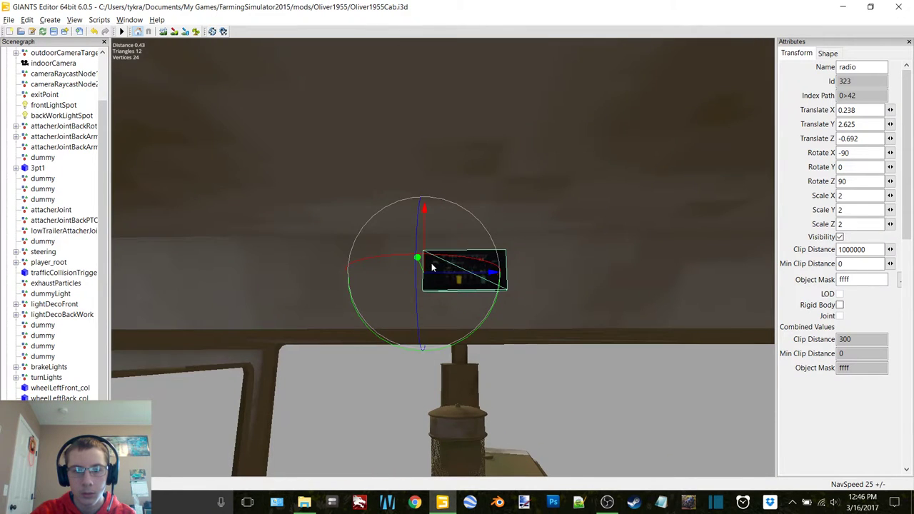
double_click(848, 195)
type("3")
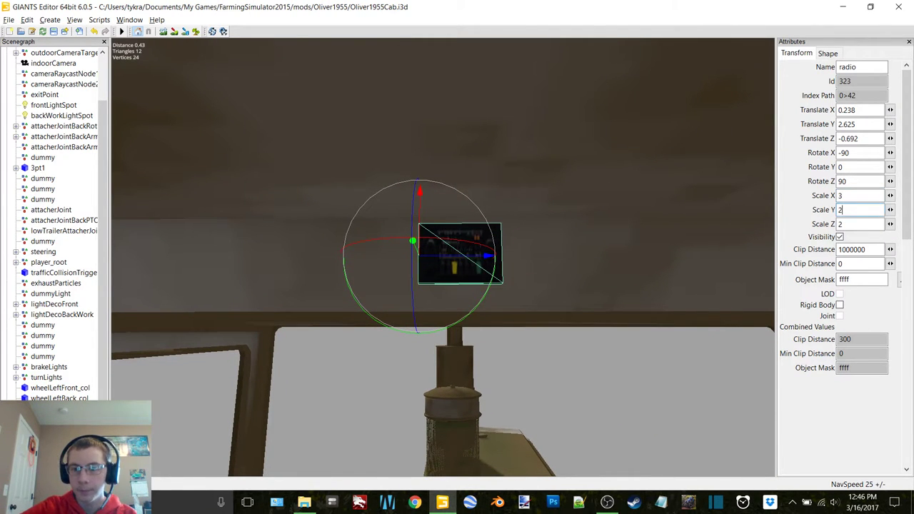
type("3")
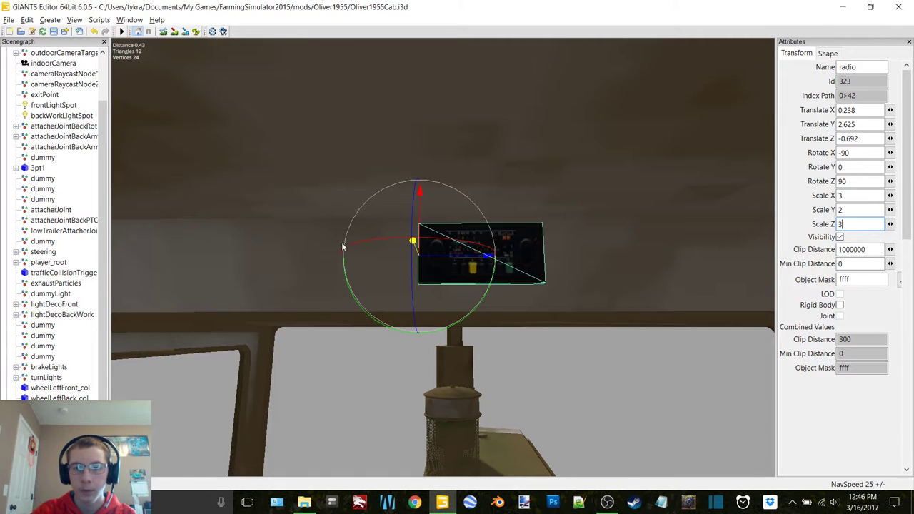
Shift the radio to about Y 2.632, Z -0.676 and tilt it to a Y rotation of about 36.5 to match the sloped panel
middle_click_drag(341, 243, 343, 246, "alt")
left_click_drag(343, 246, 477, 263, "alt")
middle_click_drag(476, 263, 478, 262, "alt")
scroll(473, 261, "up", 4)
left_click_drag(471, 261, 493, 247, "alt")
key("s")
left_click_drag(443, 205, 431, 157)
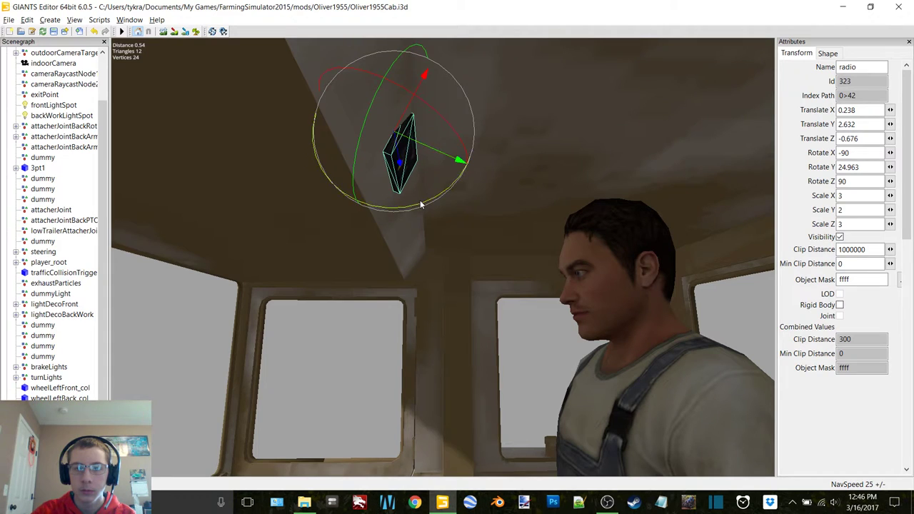
left_click_drag(421, 205, 457, 179)
Slide the radio sideways along the panel to about X 0.043 and check its fit from outside the cab
scroll(458, 179, "down", 3)
left_click_drag(474, 223, 519, 228)
scroll(551, 194, "down", 4)
left_click_drag(412, 219, 504, 236, "alt")
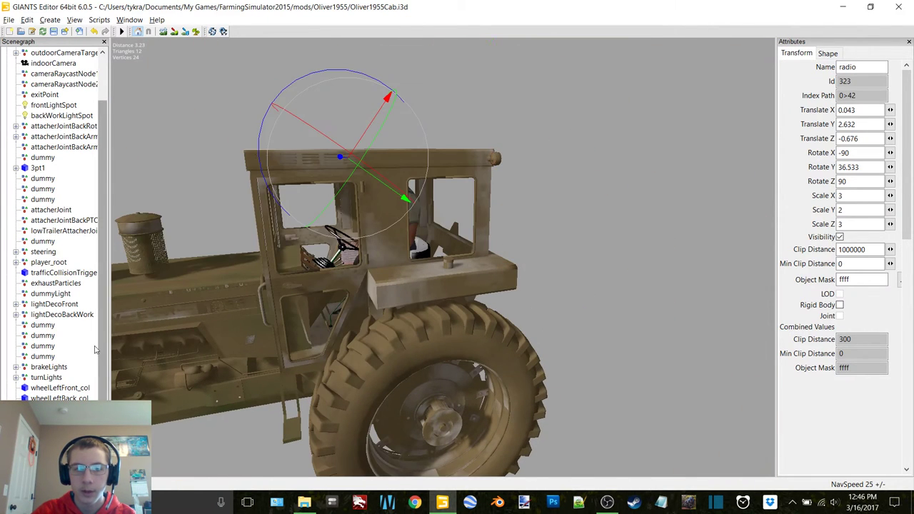
Close the Oliver1955Cab.i3d scene and save its changes
left_click(83, 353)
left_click(898, 6)
left_click(899, 7)
left_click(504, 255)
left_click(712, 204)
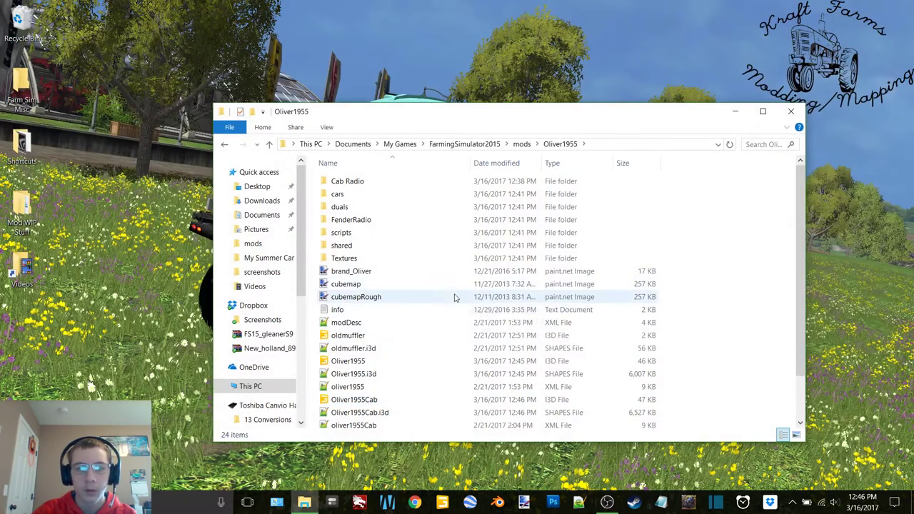
Extract the RJK_Ford_F250 archive in the FarmingSimulator2015 mods folder into its own RJK_Ford_F250 folder
left_click(733, 114)
double_click(22, 86)
double_click(373, 222)
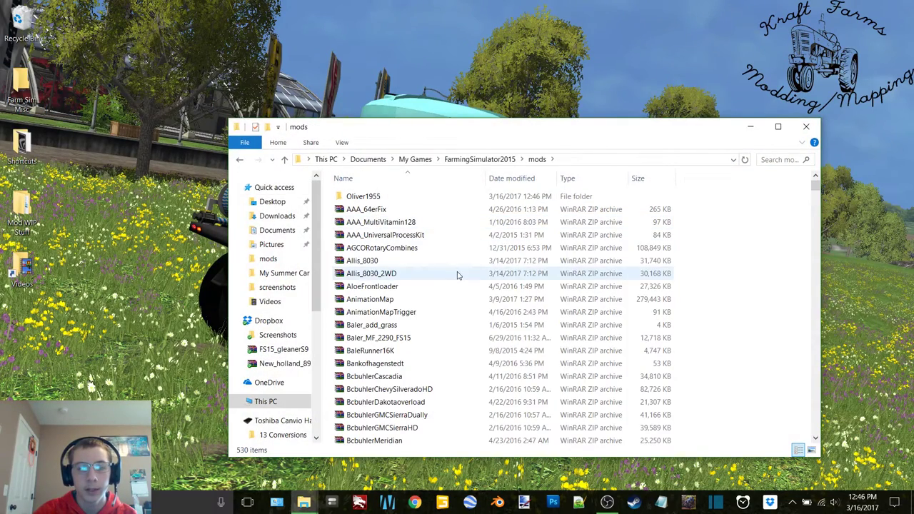
left_click_drag(814, 188, 805, 384)
scroll(410, 300, "up", 3)
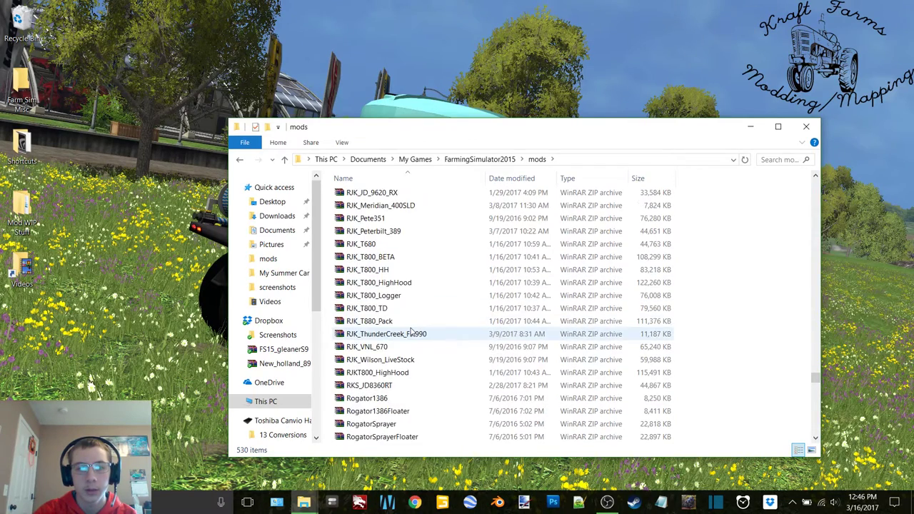
right_click(390, 243)
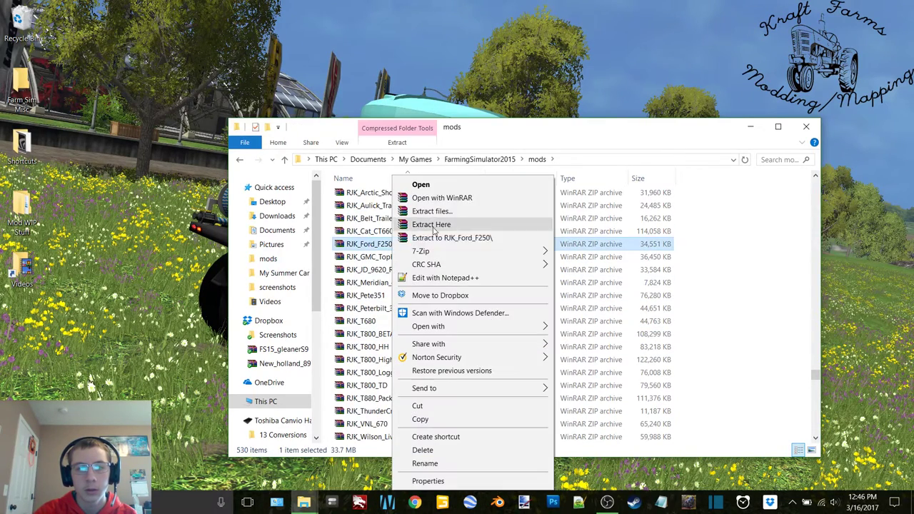
left_click(456, 238)
Open Ford_F250 from the extracted RJK_Ford_F250 folder in a maximized GIANTS Editor window, dismissing the welcome screen
left_click_drag(817, 378, 816, 178)
double_click(372, 209)
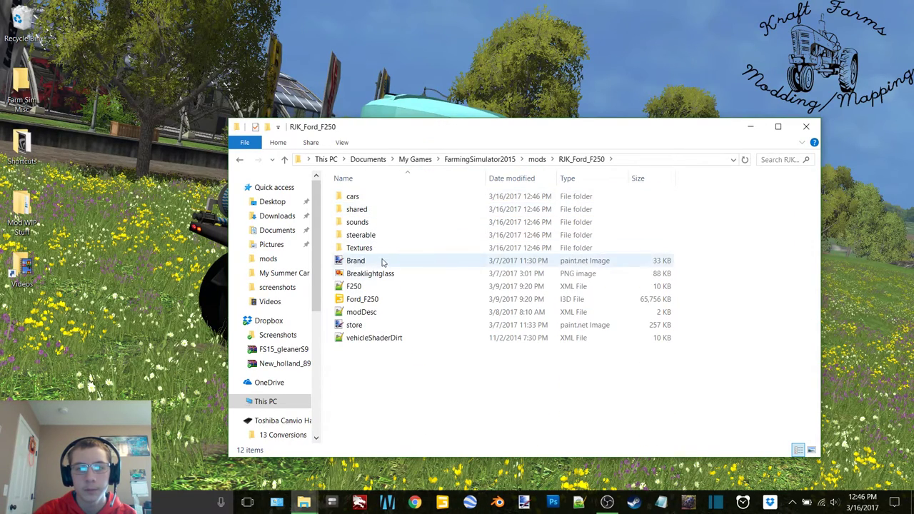
double_click(370, 299)
double_click(445, 239)
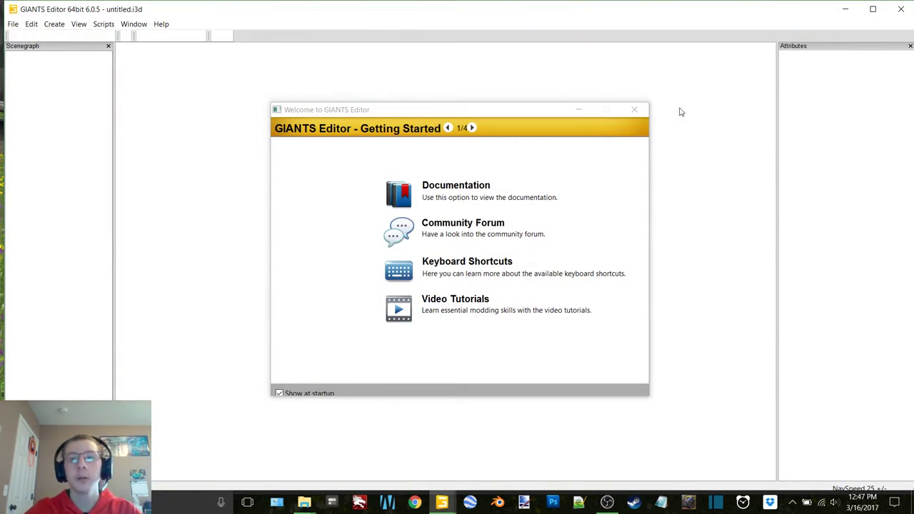
left_click(635, 113)
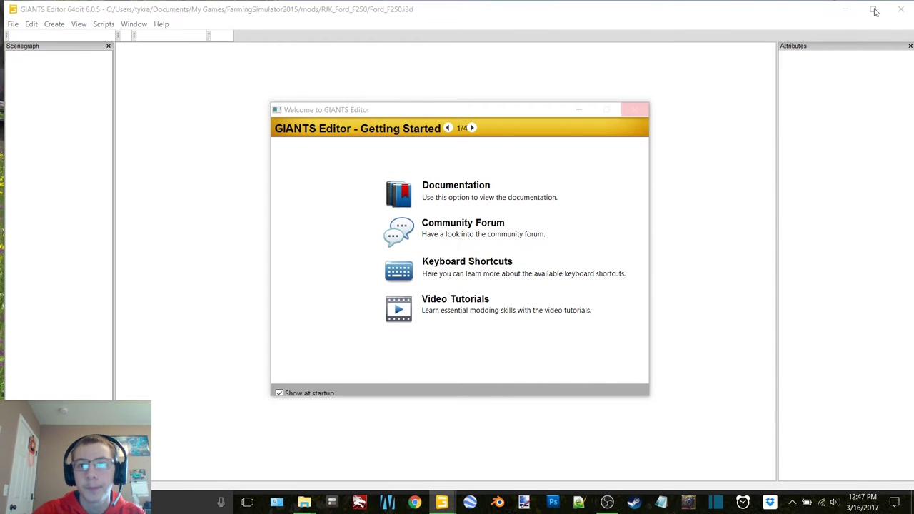
left_click(874, 10)
Examine the truck's dashboard gauges and go through the parts of the Ford's Visual group to look for the needles
scroll(443, 155, "up", 10)
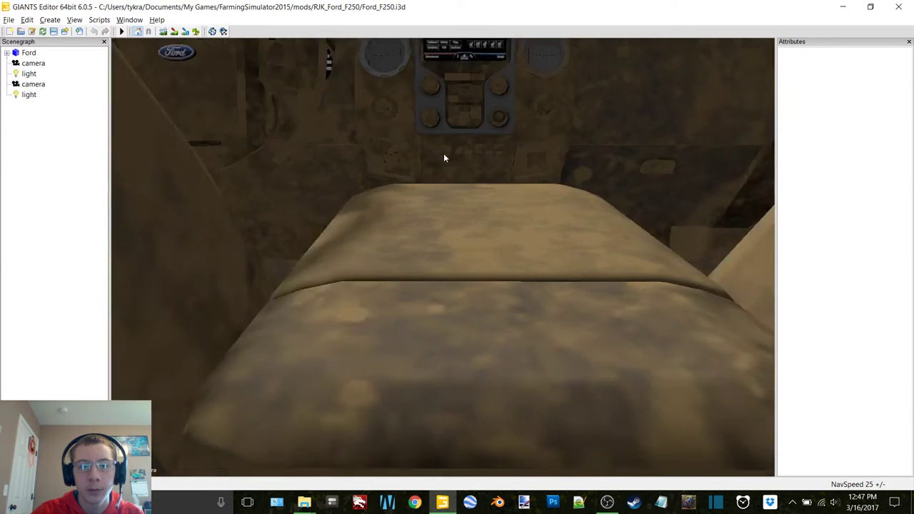
middle_click_drag(444, 156, 708, 341, "alt")
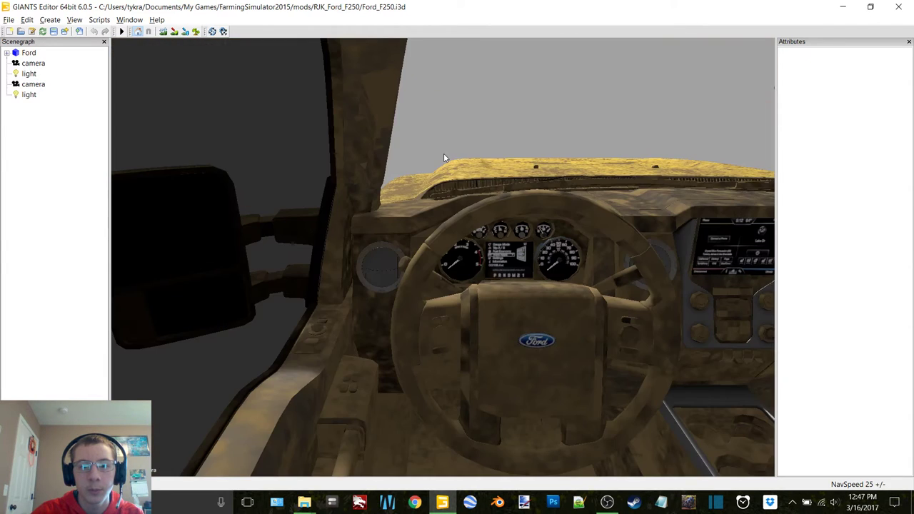
scroll(444, 155, "up", 6)
left_click(519, 277)
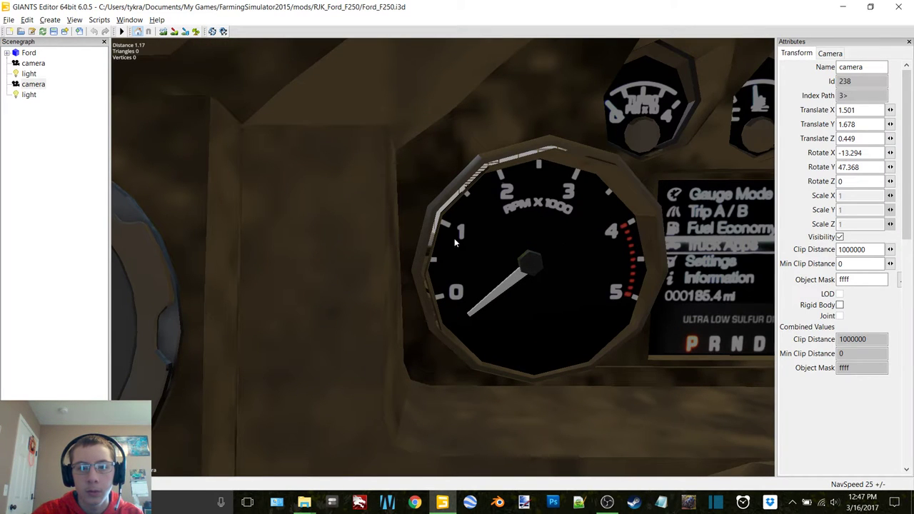
double_click(29, 53)
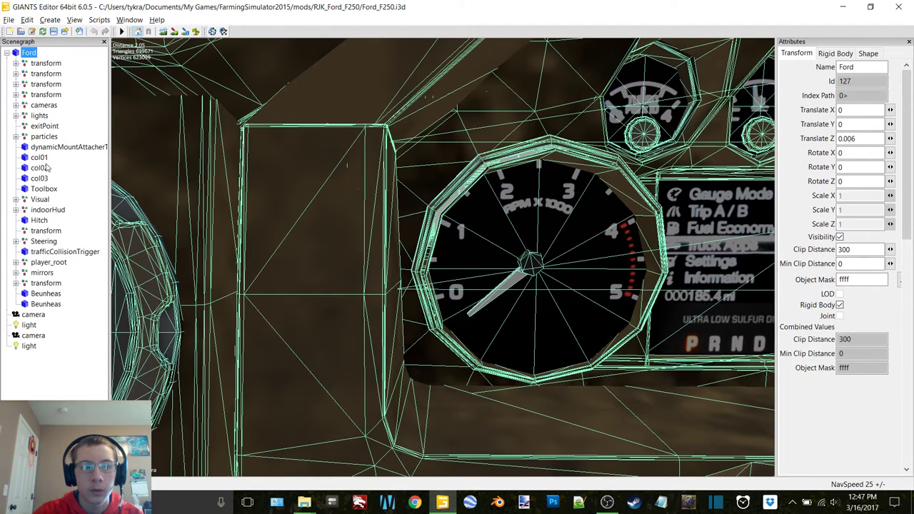
double_click(40, 200)
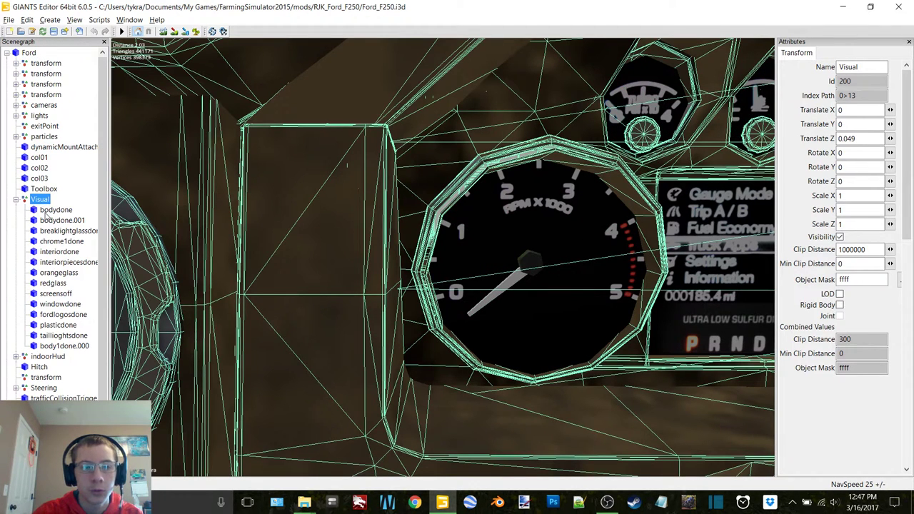
left_click(67, 345)
left_click(64, 336)
left_click(61, 327)
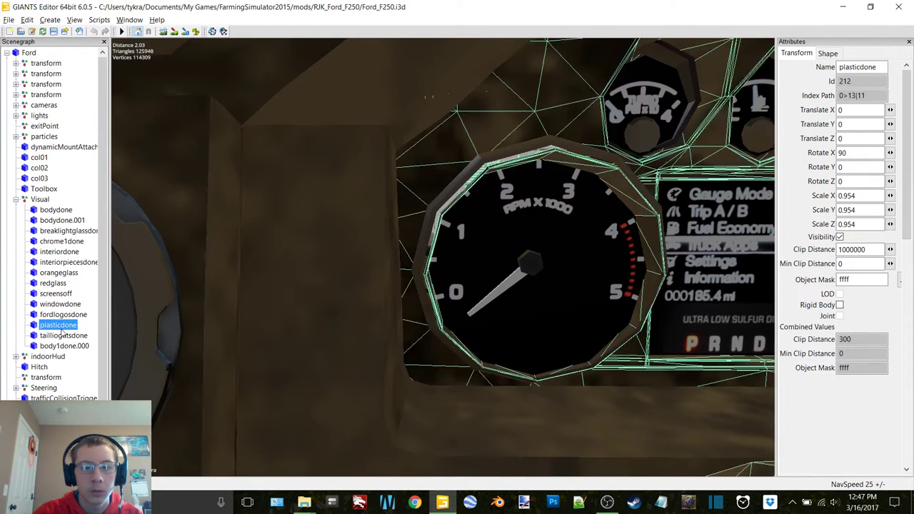
left_click(65, 315)
left_click(61, 304)
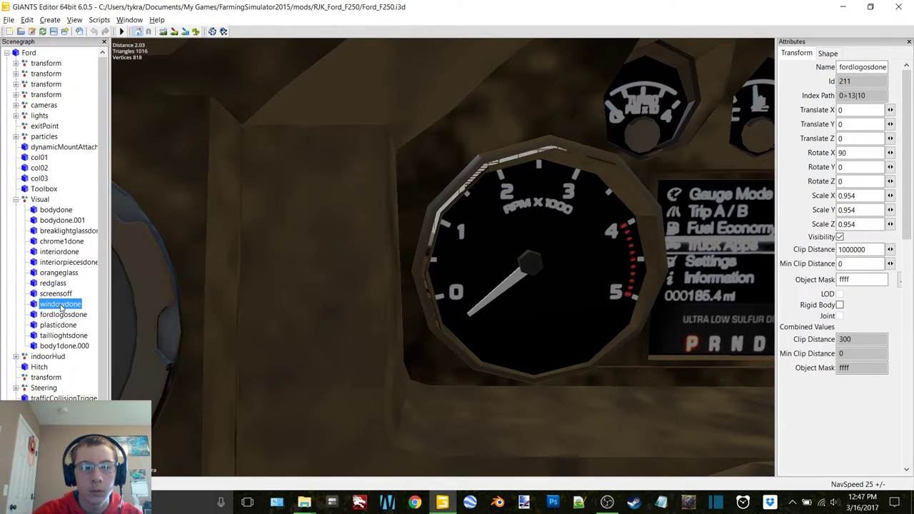
left_click(58, 294)
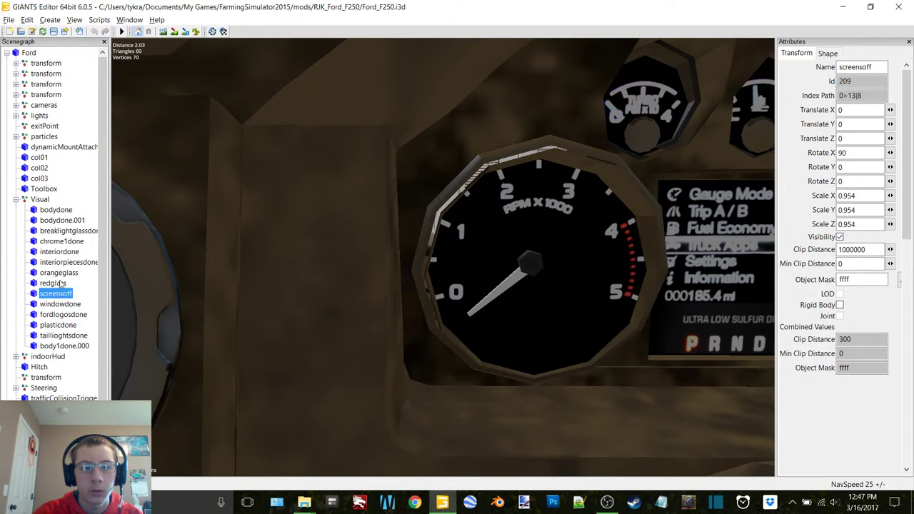
left_click(66, 262)
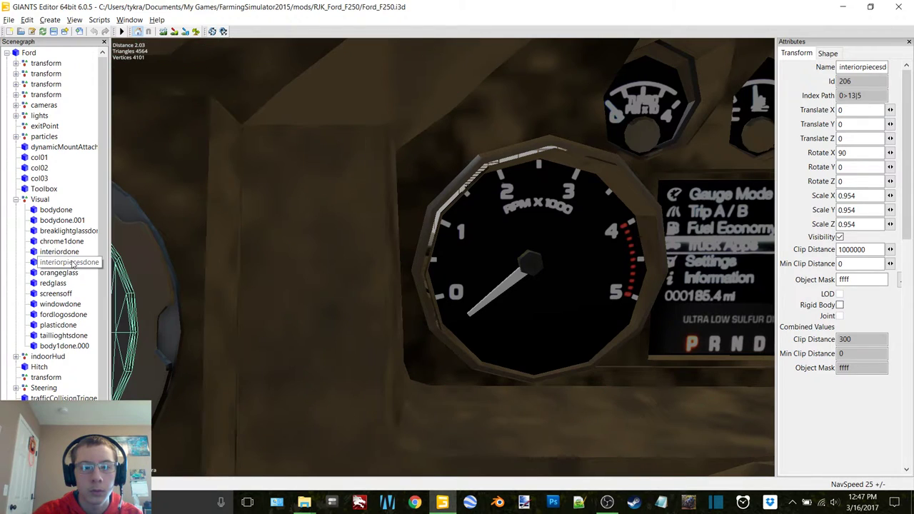
Collapse the Visual group and turn off its visibility to isolate the dashboard gauges
double_click(40, 199)
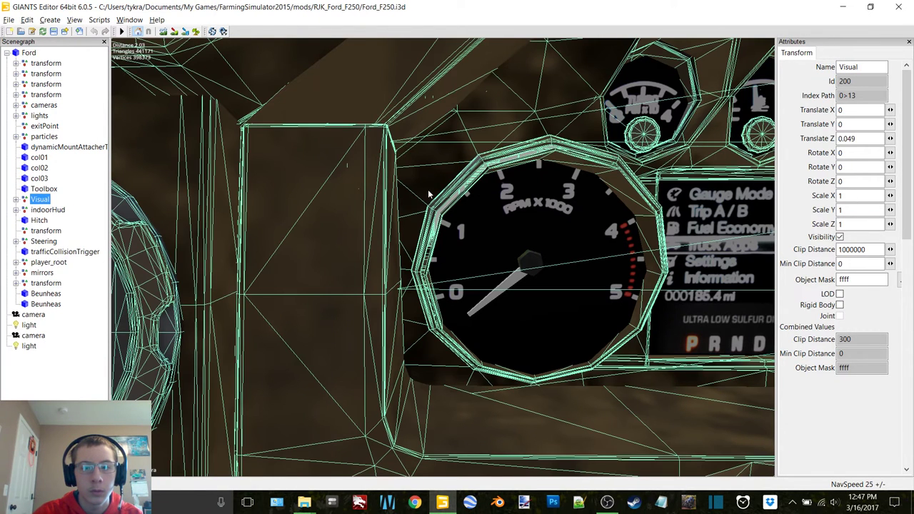
left_click(840, 237)
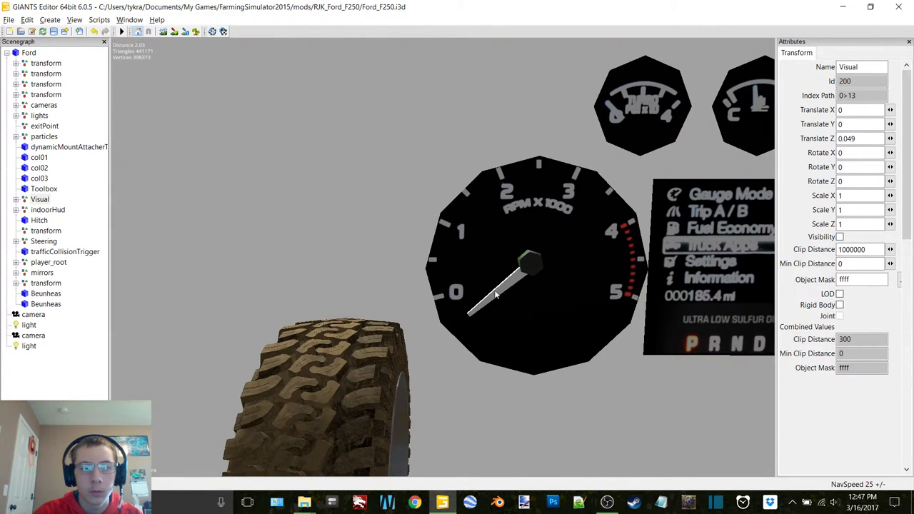
left_click(297, 278)
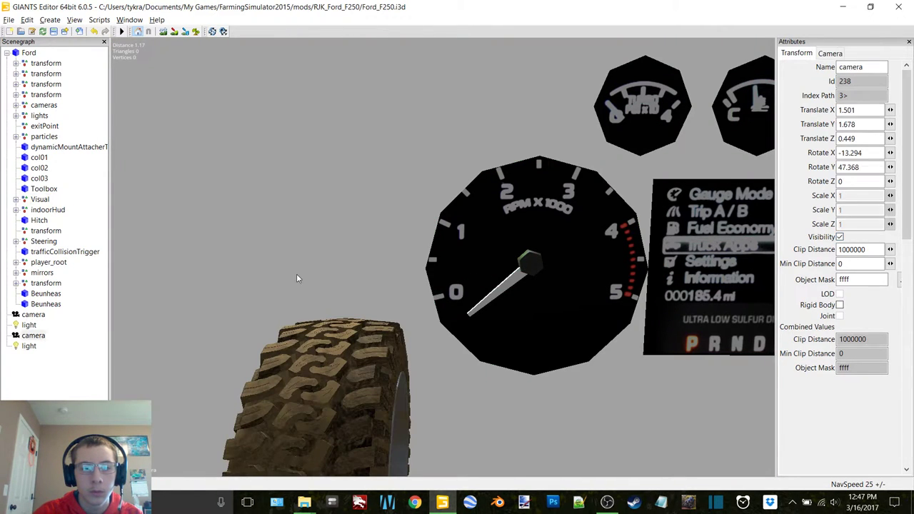
Check the Ford's remaining groups for the gauge needles and expand indoorHud
left_click(47, 284)
left_click(45, 274)
left_click(50, 262)
left_click(50, 251)
left_click(44, 241)
left_click(46, 231)
left_click(43, 219)
double_click(46, 211)
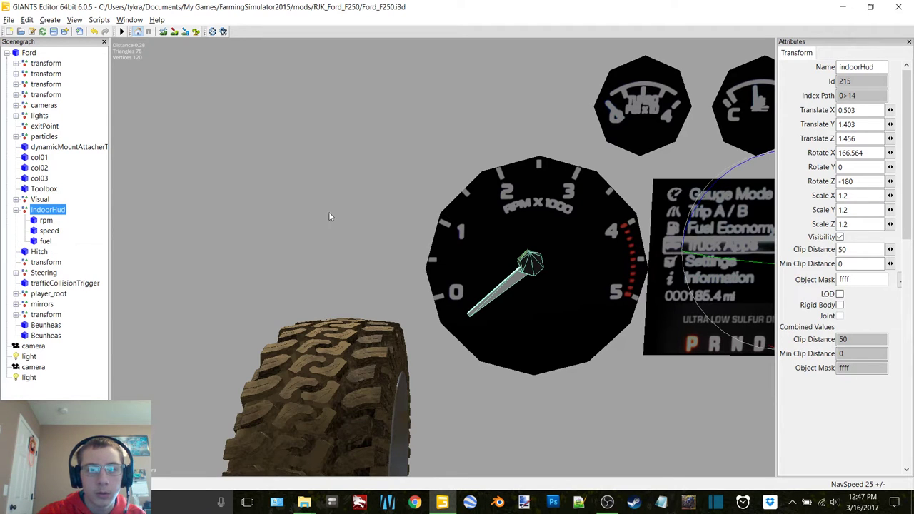
Inspect the rpm, speed and fuel needles inside the indoorHud group and their index paths
left_click(46, 221)
left_click(49, 231)
key("f")
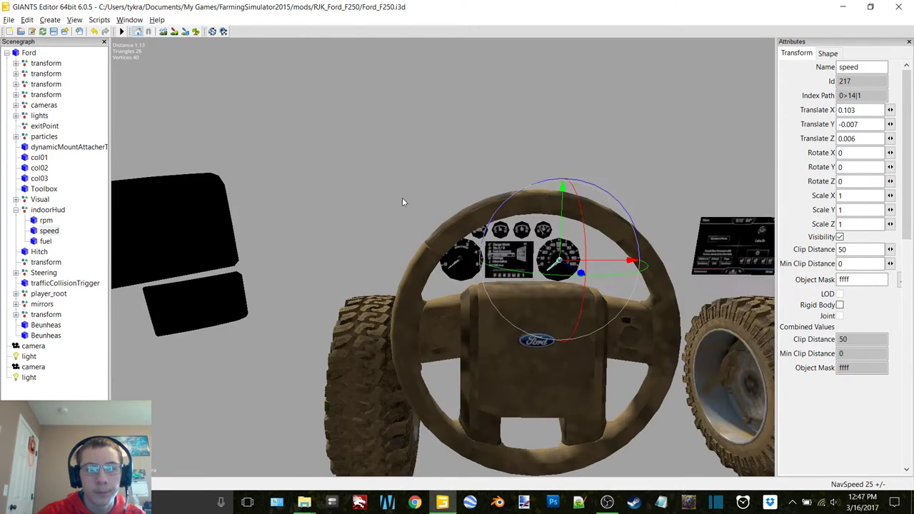
scroll(368, 203, "up", 3)
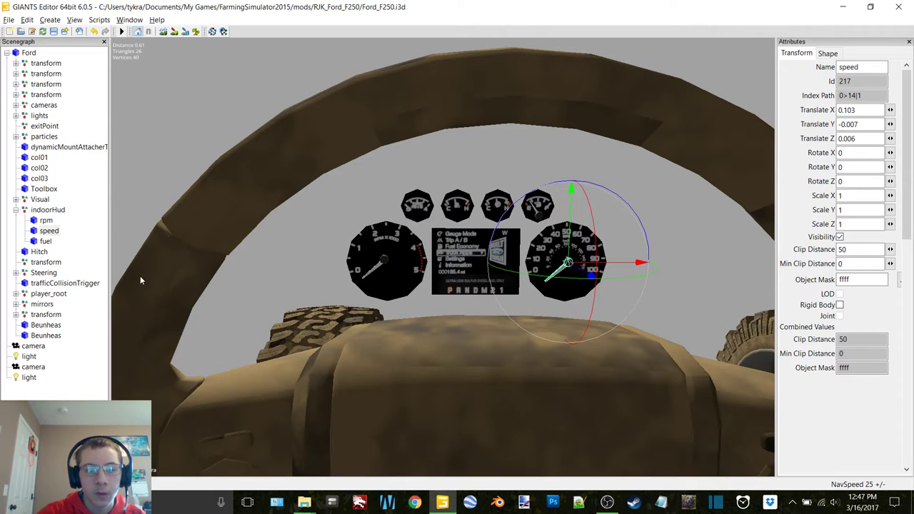
left_click(46, 243)
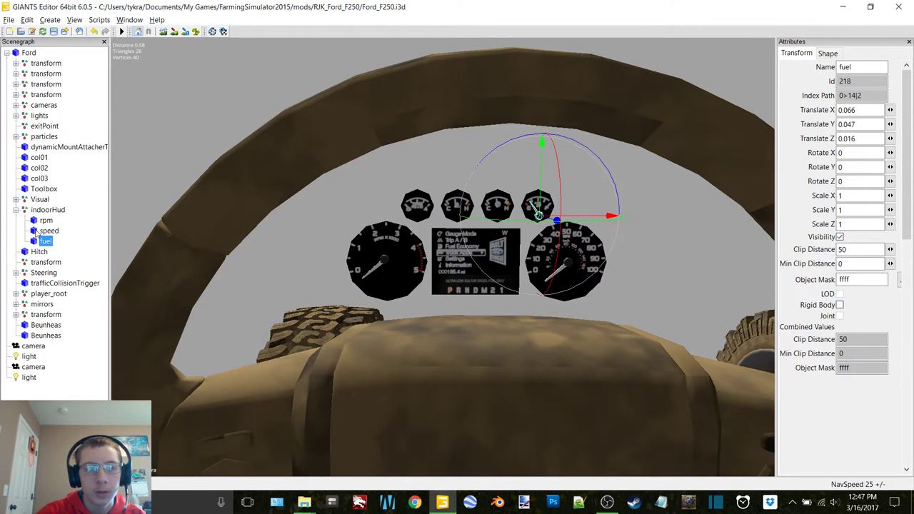
left_click(45, 222)
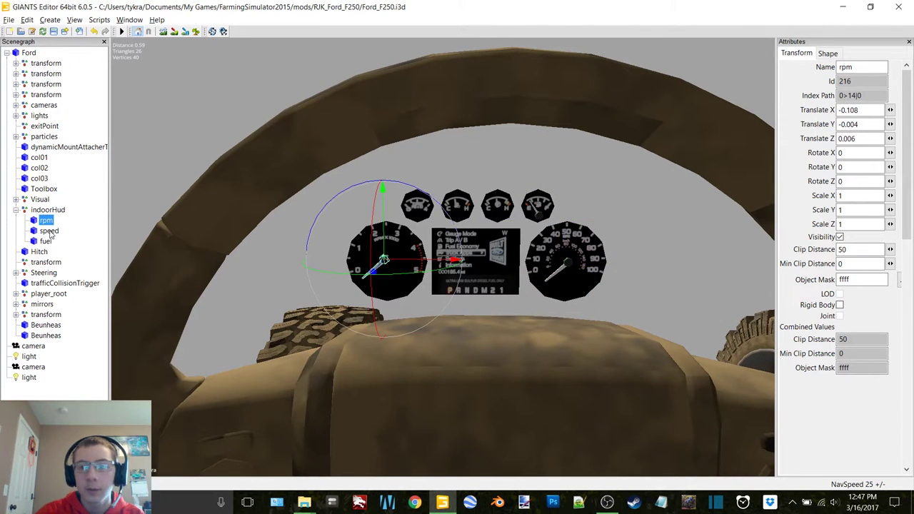
left_click(49, 231)
left_click(45, 221)
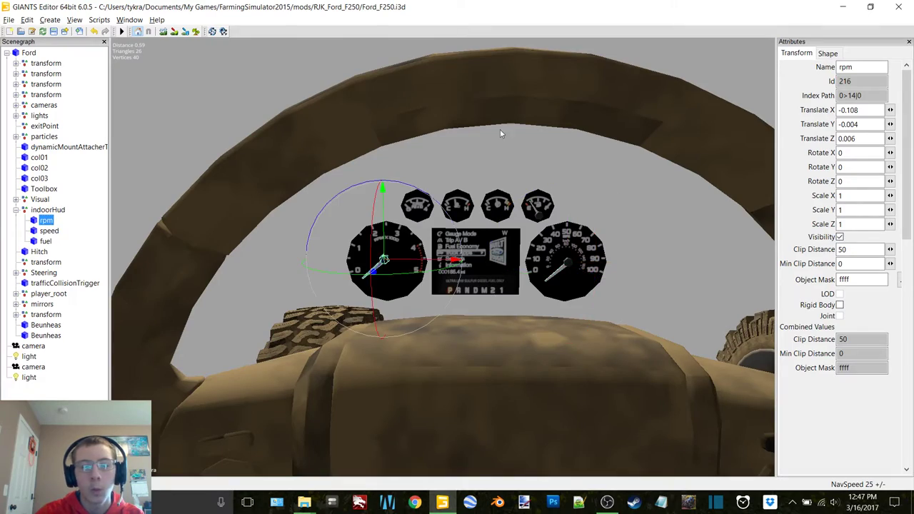
Open the truck's modDesc and F250 XML files in Notepad++, review modDesc's specializations and store entries, and close modDesc
left_click(845, 5)
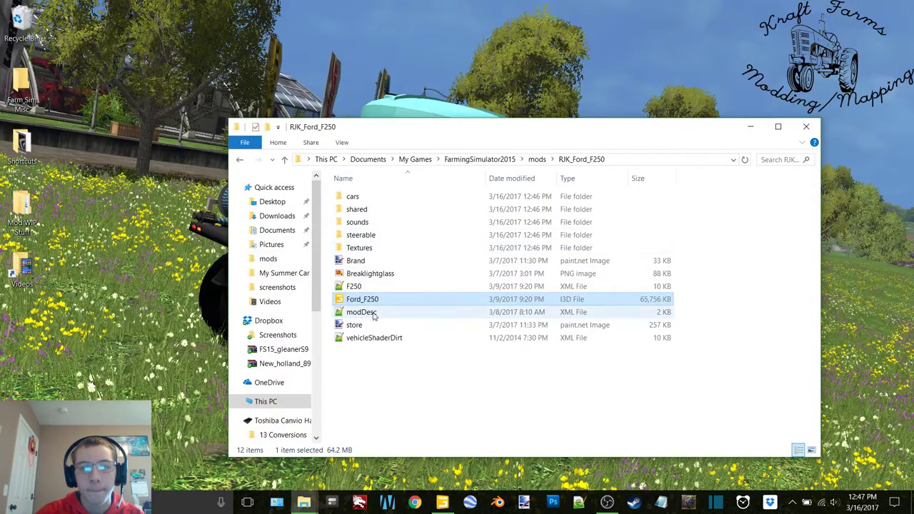
double_click(368, 313)
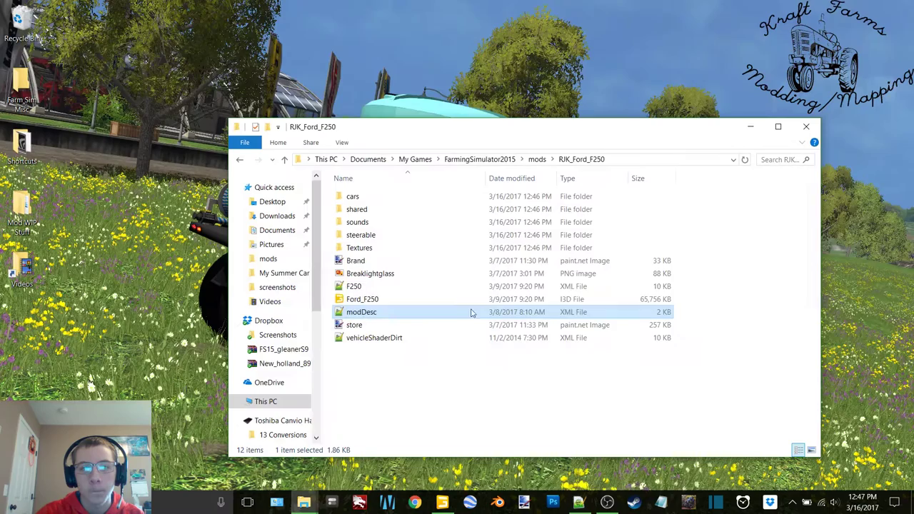
double_click(365, 289)
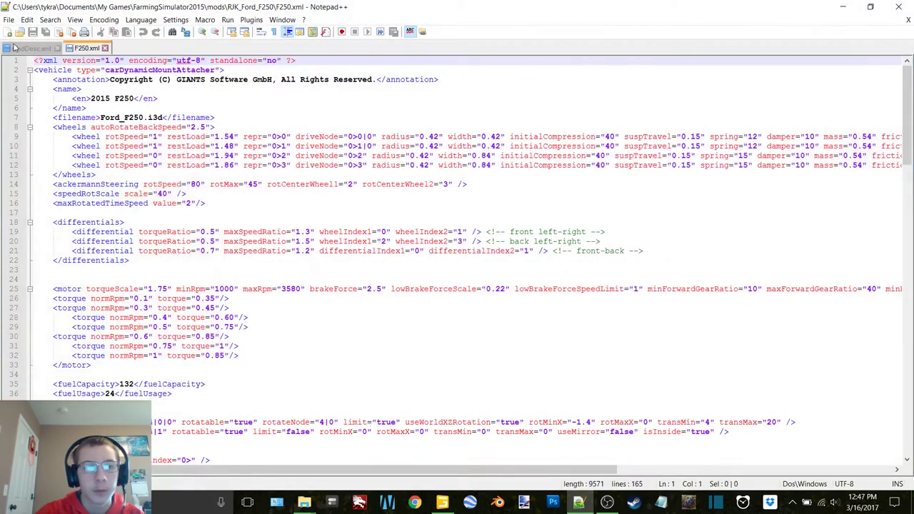
left_click(14, 48)
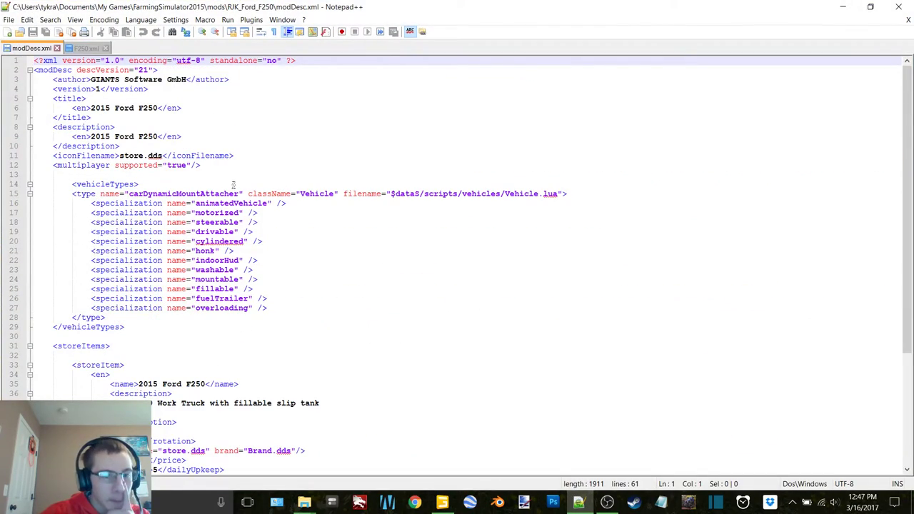
scroll(233, 185, "down", 6)
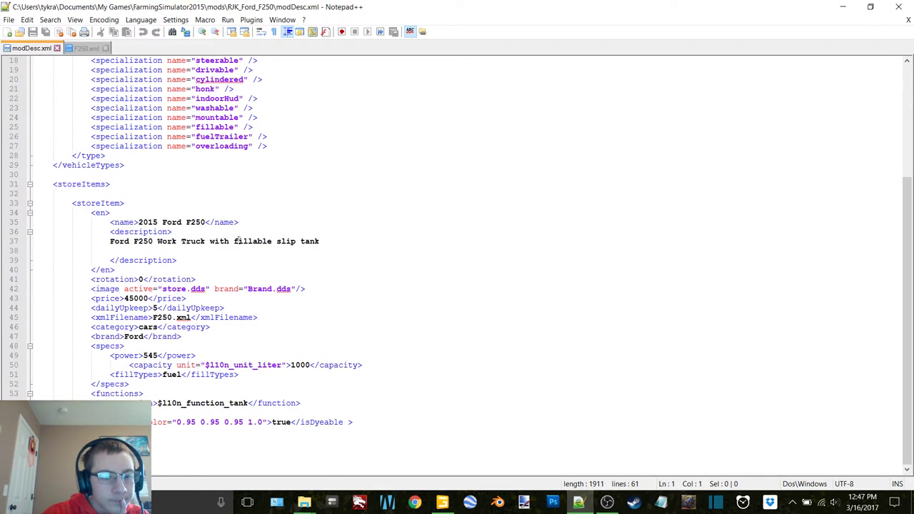
left_click(56, 48)
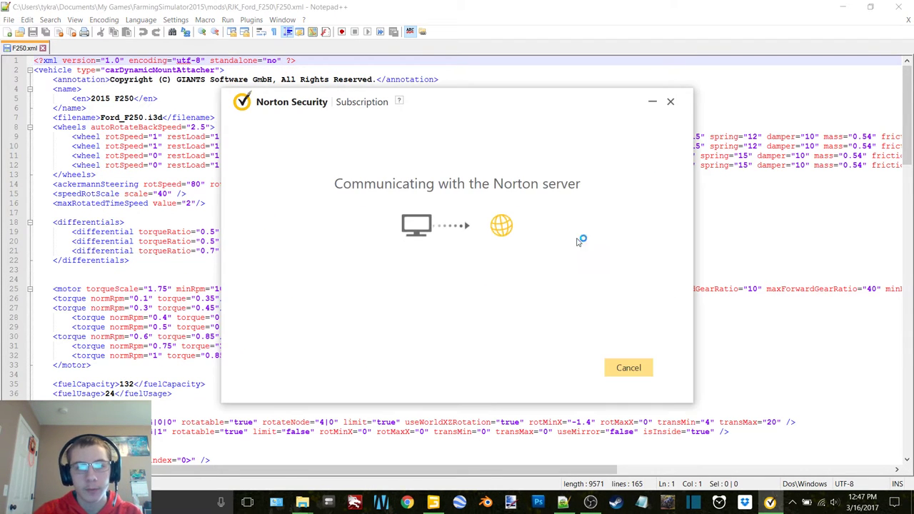
Search F250.xml for the rpm needle's index path 0>14|0
key("ctrl+f")
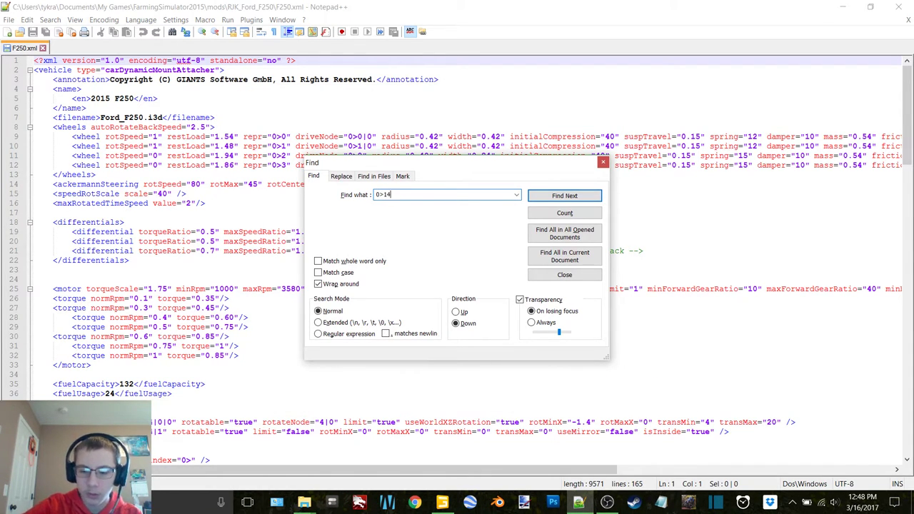
type("0>14|0")
key("Return")
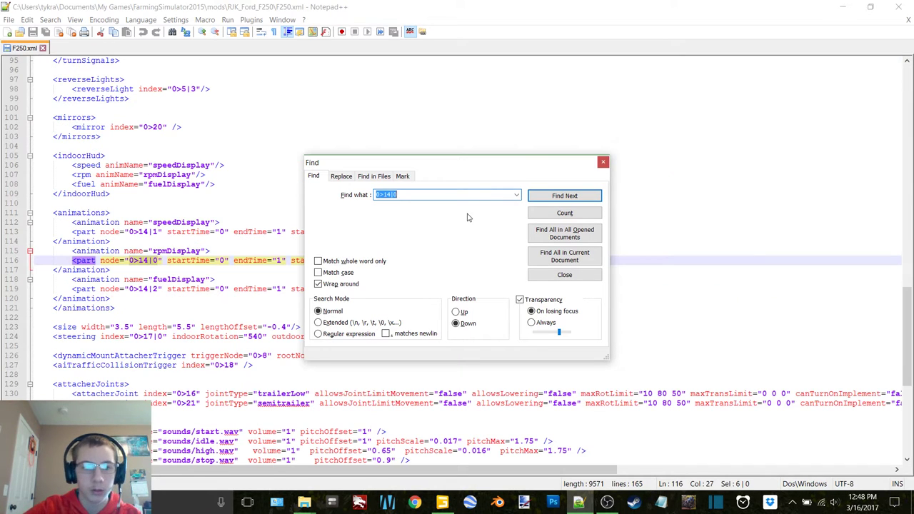
left_click(603, 163)
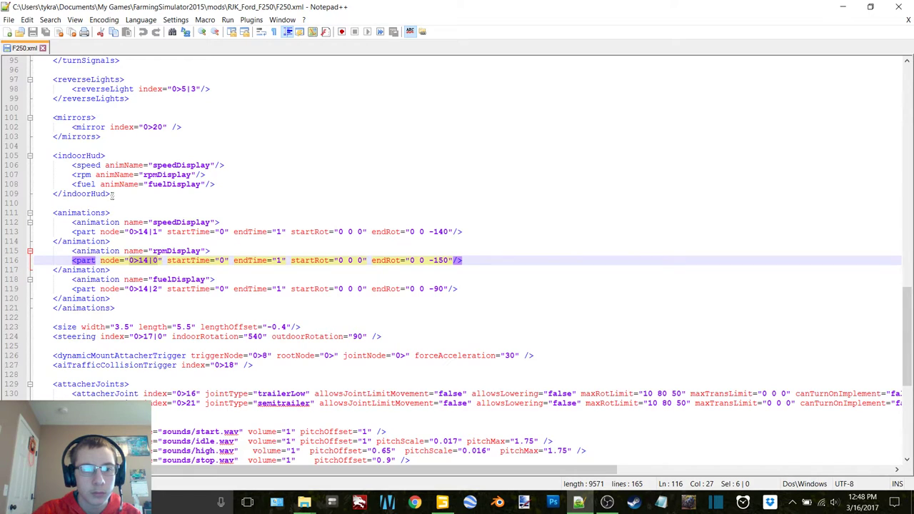
Copy the indoorHud and animations blocks from F250.xml
left_click(104, 137)
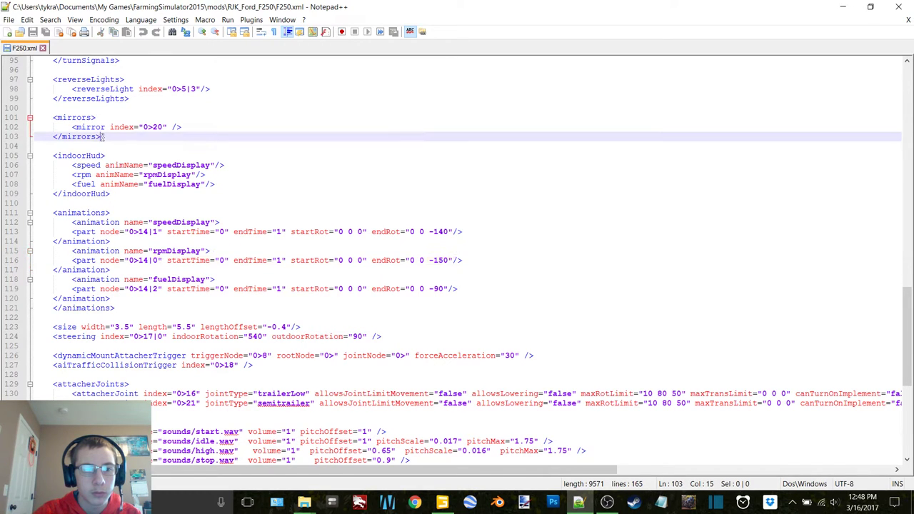
left_click_drag(104, 136, 117, 308)
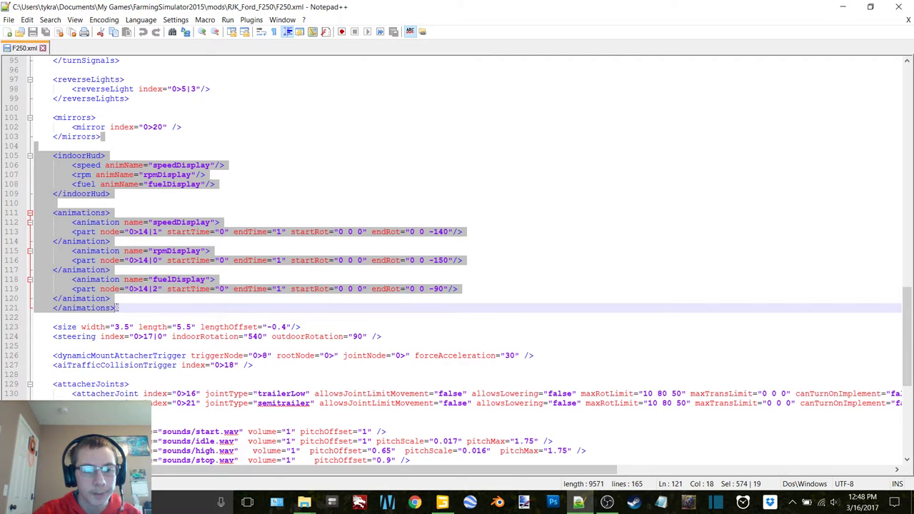
left_click(843, 6)
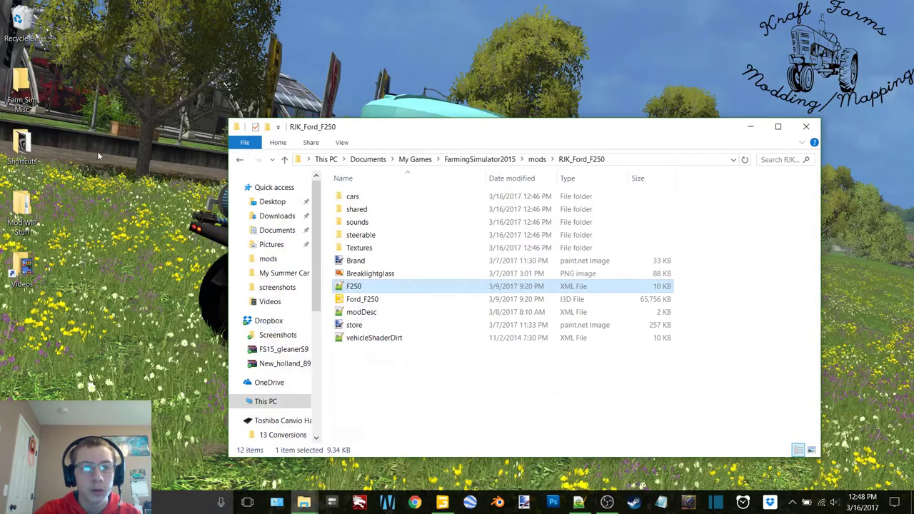
Open the oliver1955 and oliver1955Cab XML files from the Oliver1955 mod folder in Notepad++
left_click(245, 142)
left_click(318, 169)
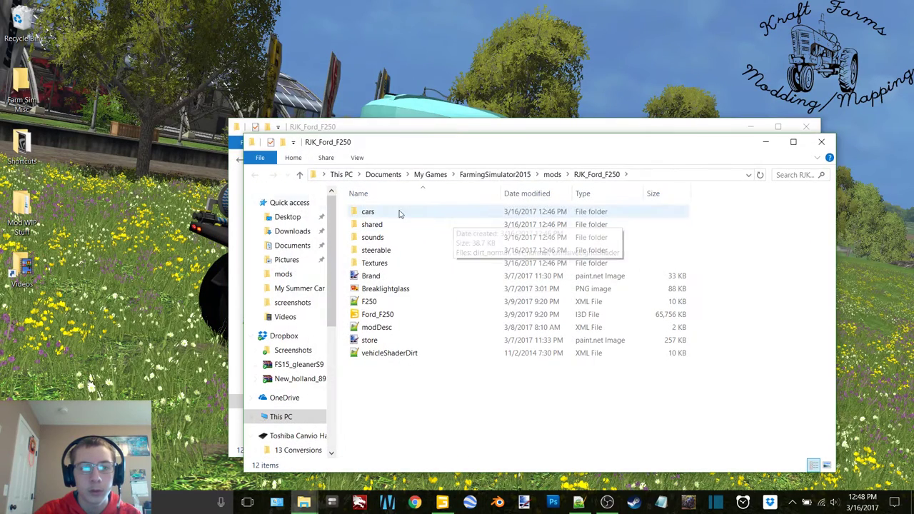
left_click(552, 174)
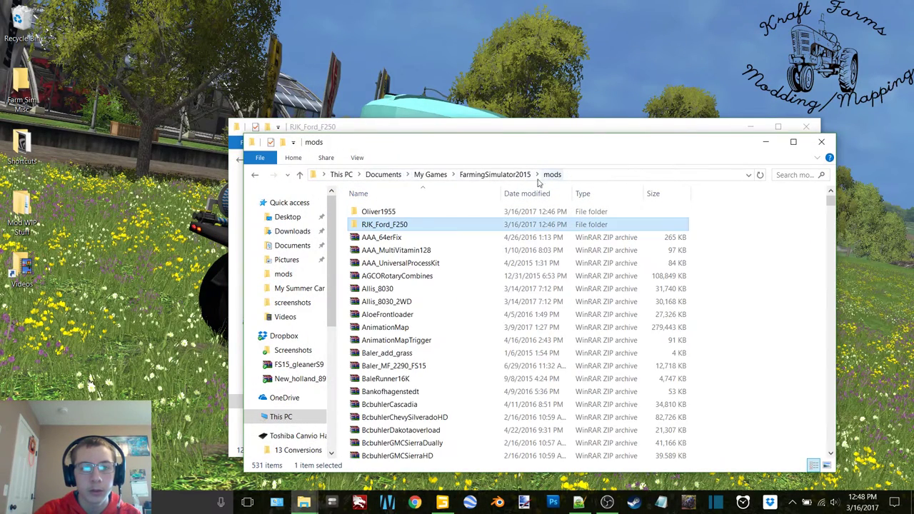
double_click(405, 214)
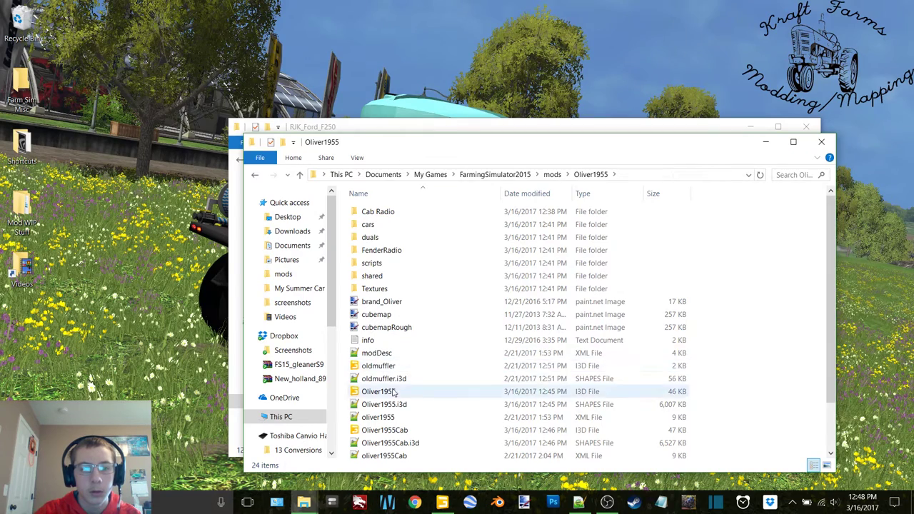
left_click(386, 418)
scroll(400, 371, "down", 2)
left_click(391, 401, "ctrl")
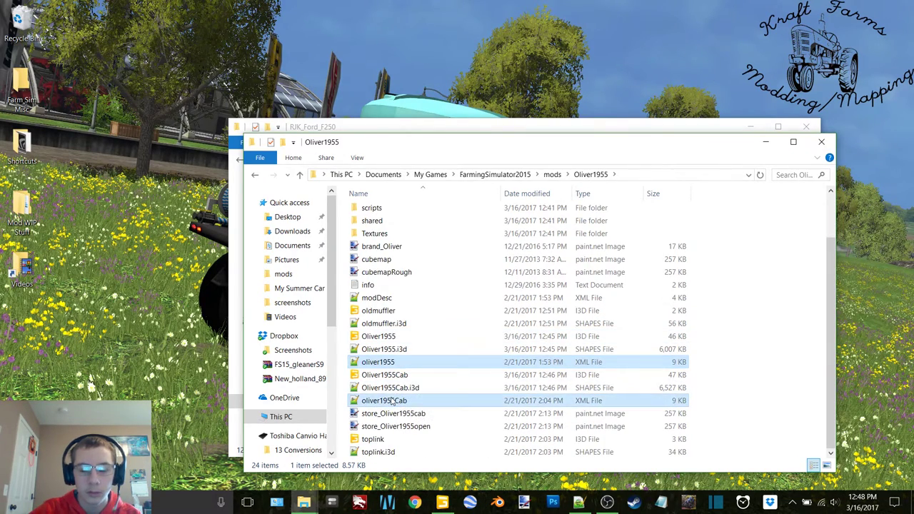
double_click(391, 401)
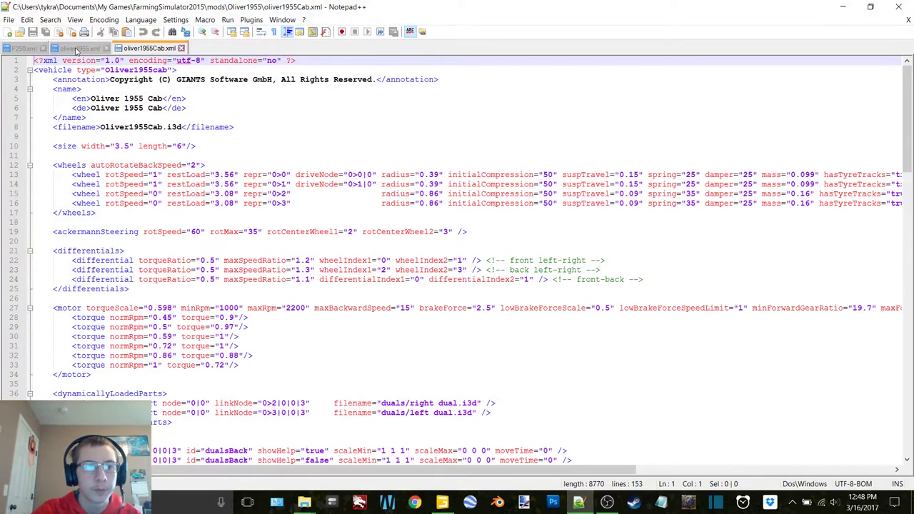
Paste the copied indoorHud and animations blocks below the turnSignals section in oliver1955Cab.xml
left_click(85, 47)
scroll(201, 310, "down", 4)
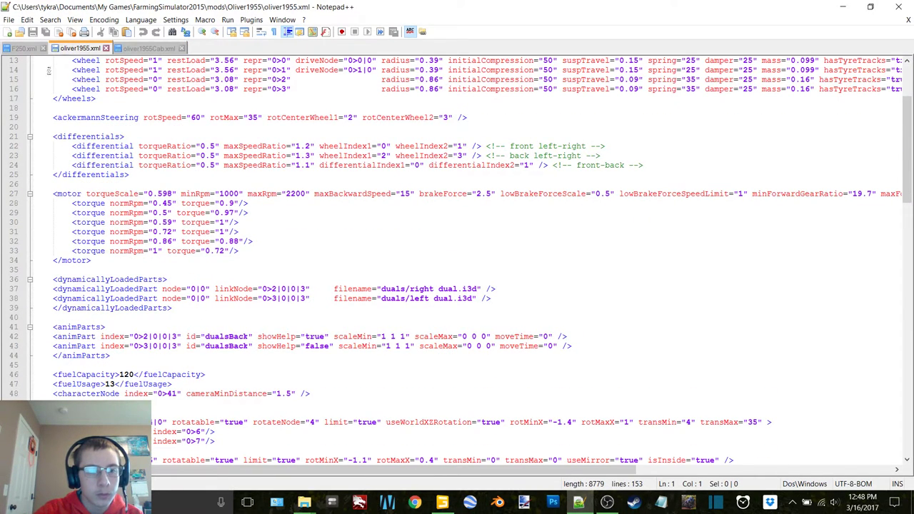
left_click(24, 49)
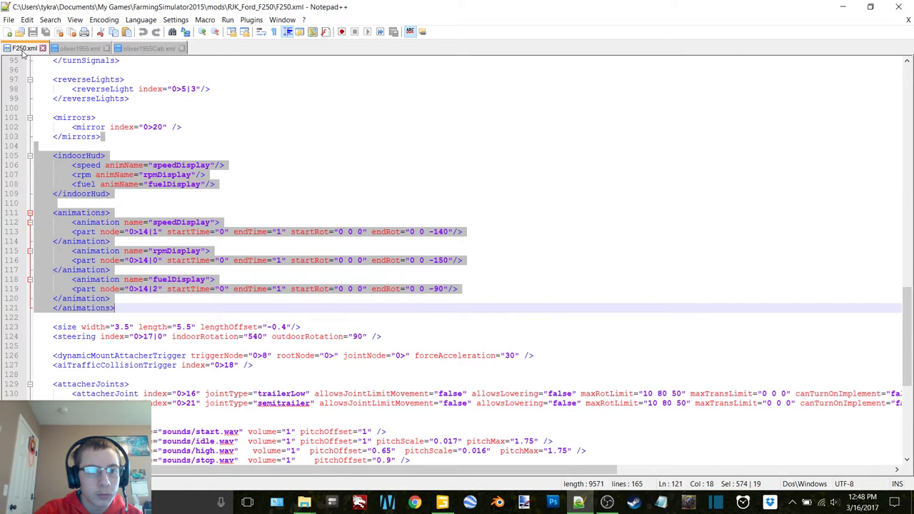
left_click(147, 49)
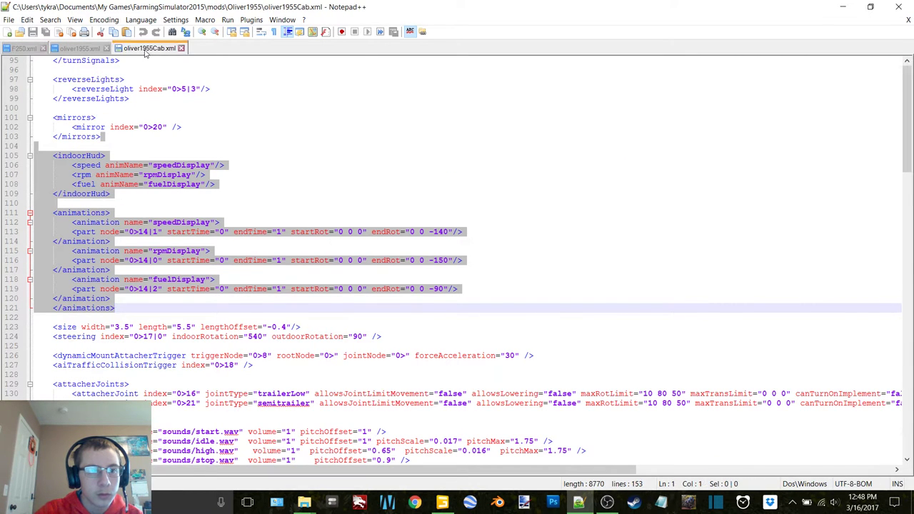
scroll(180, 227, "down", 5)
scroll(180, 227, "down", 6)
scroll(180, 229, "down", 1)
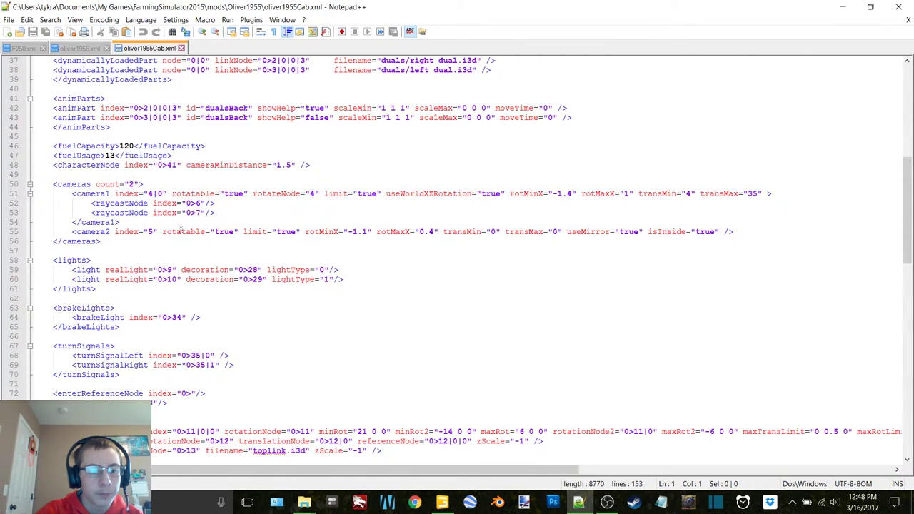
left_click(124, 376)
key("ctrl+v")
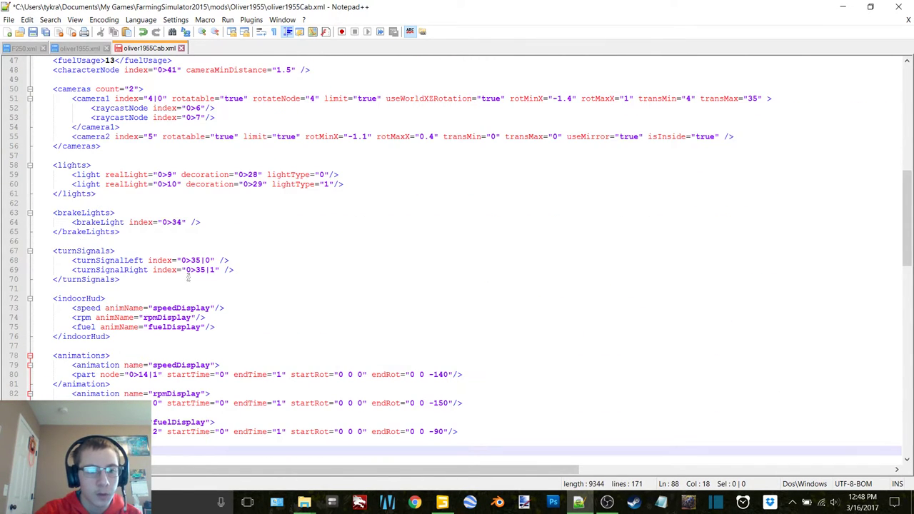
Delete the fuel line from indoorHud and the fuelDisplay animation from the pasted code
left_click_drag(206, 318, 216, 328)
key("BackSpace")
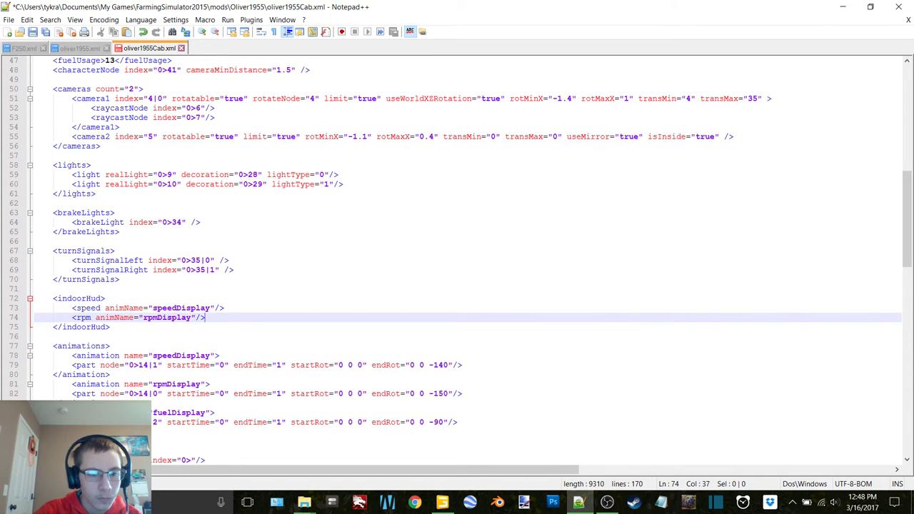
left_click_drag(112, 403, 123, 431)
key("BackSpace")
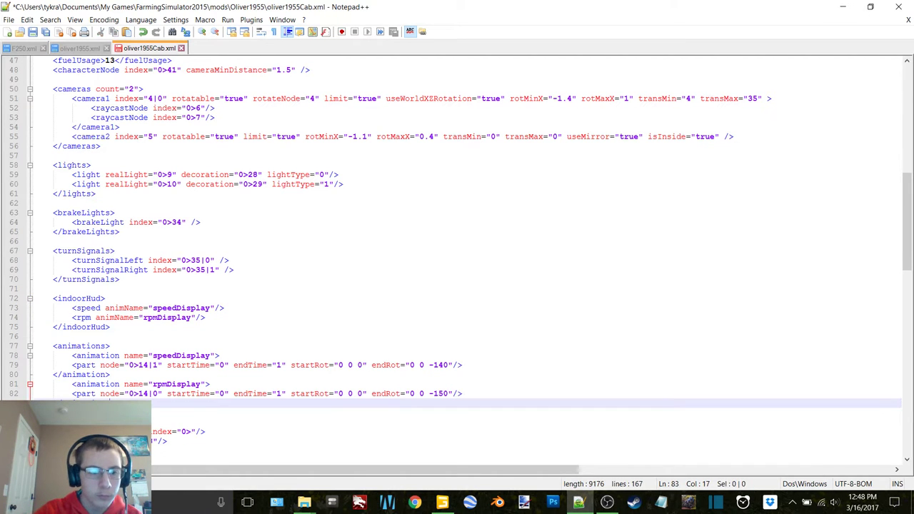
Open the Oliver1955 i3d file from the mod folder in GIANTS Editor 6.0.5 and dismiss the welcome window
left_click(842, 6)
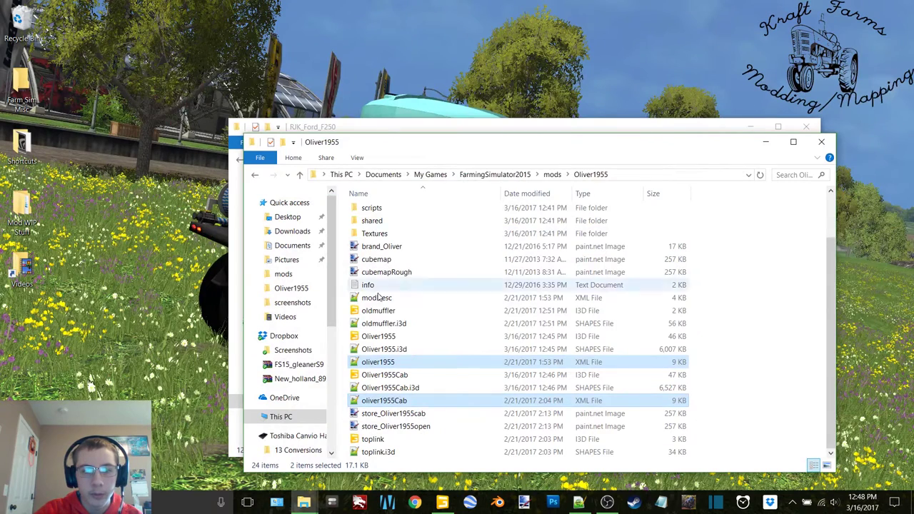
double_click(390, 337)
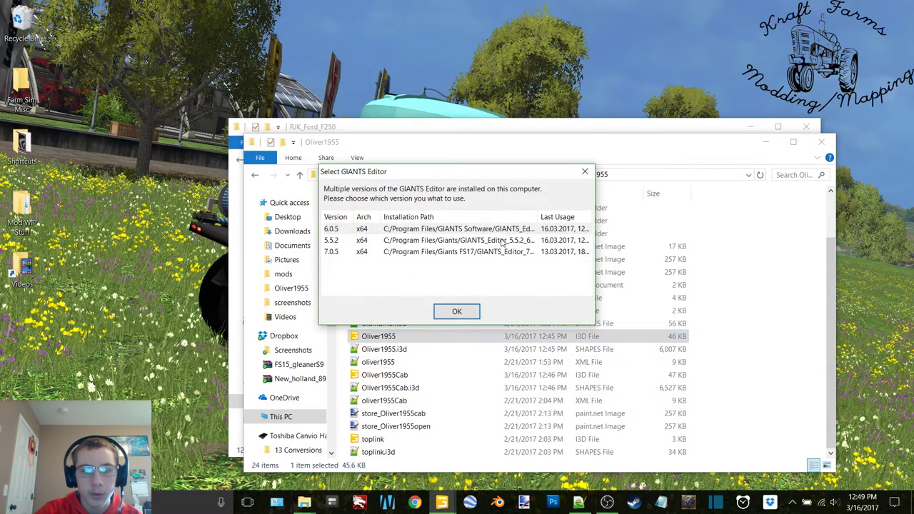
left_click(505, 229)
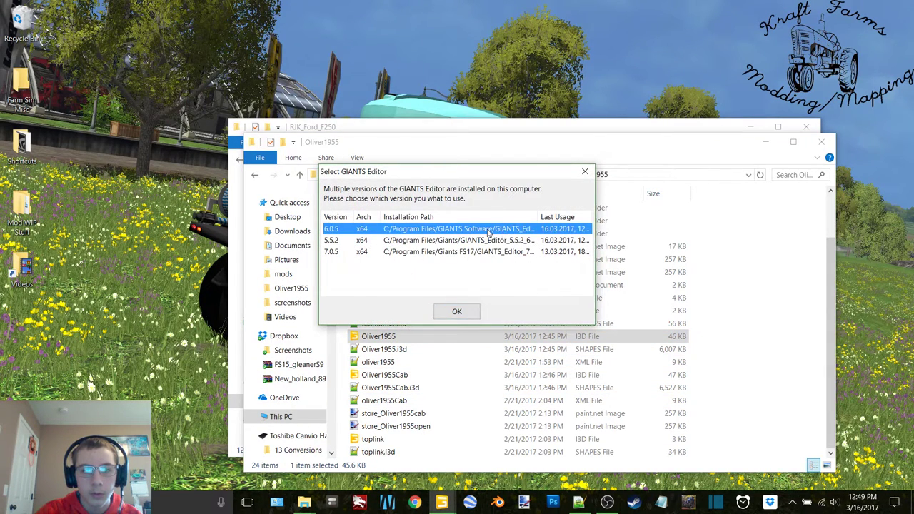
left_click(457, 311)
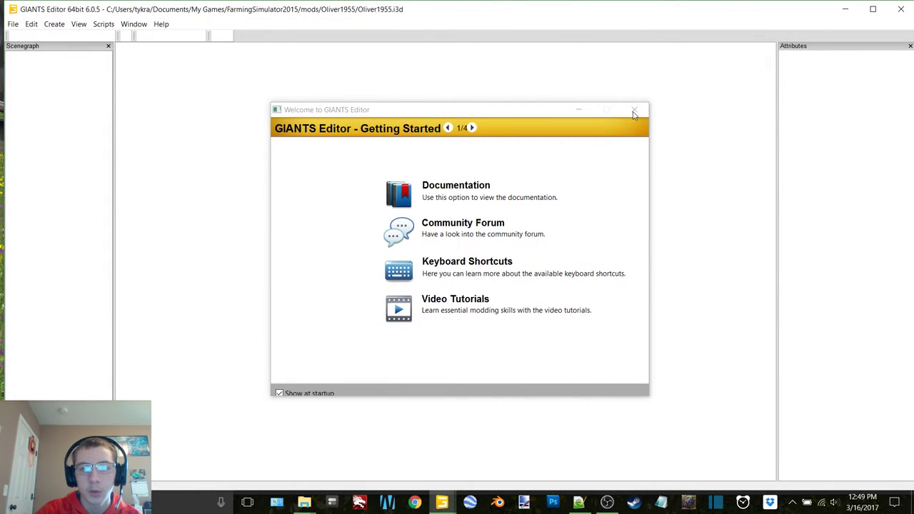
left_click(636, 112)
Expand the Oliver1955 node and its parts group, and inspect the indoorHud group's index path
left_click(36, 53)
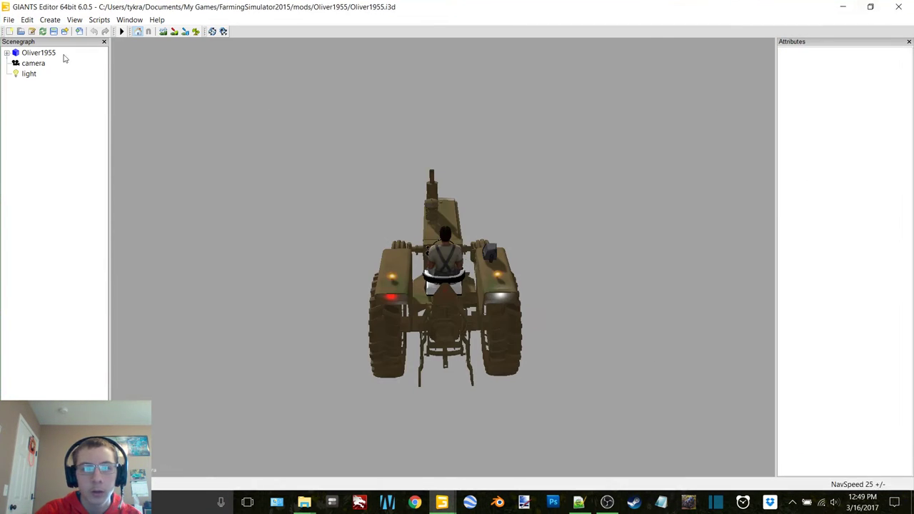
double_click(34, 57)
scroll(51, 362, "down", 1)
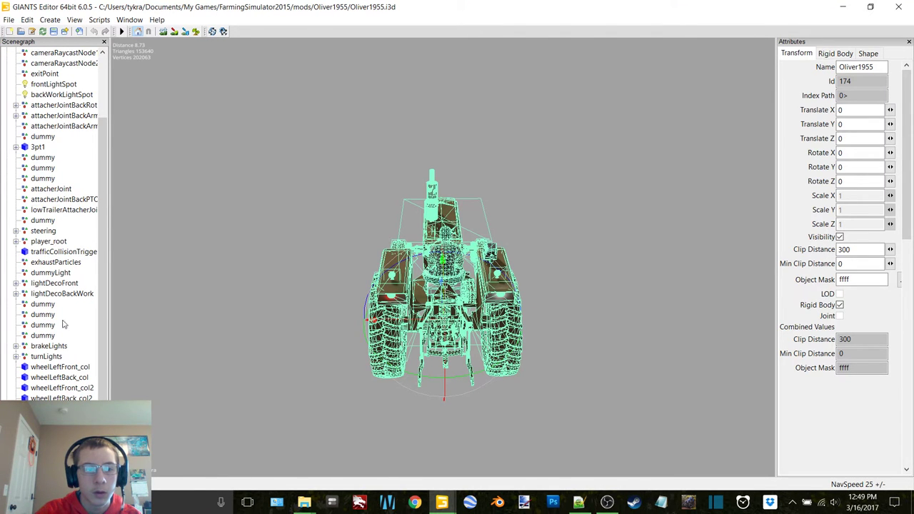
double_click(45, 409)
scroll(65, 352, "down", 3)
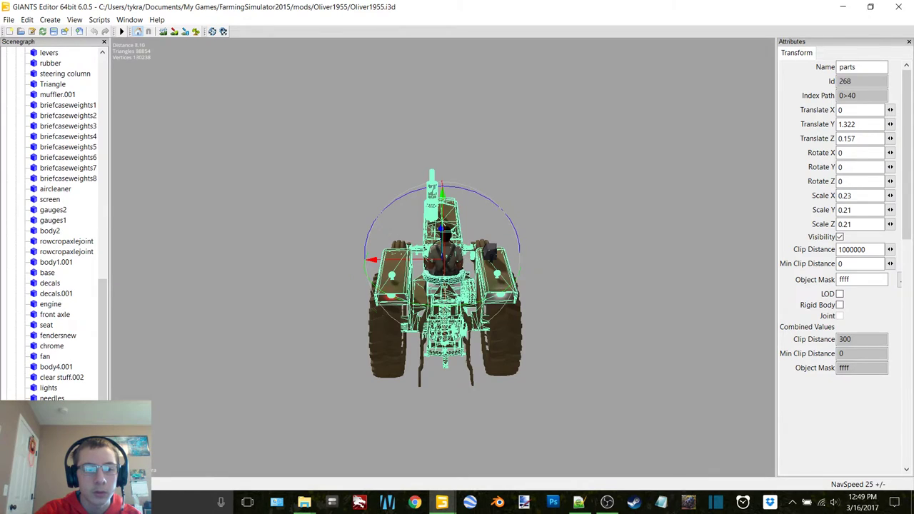
left_click(54, 408)
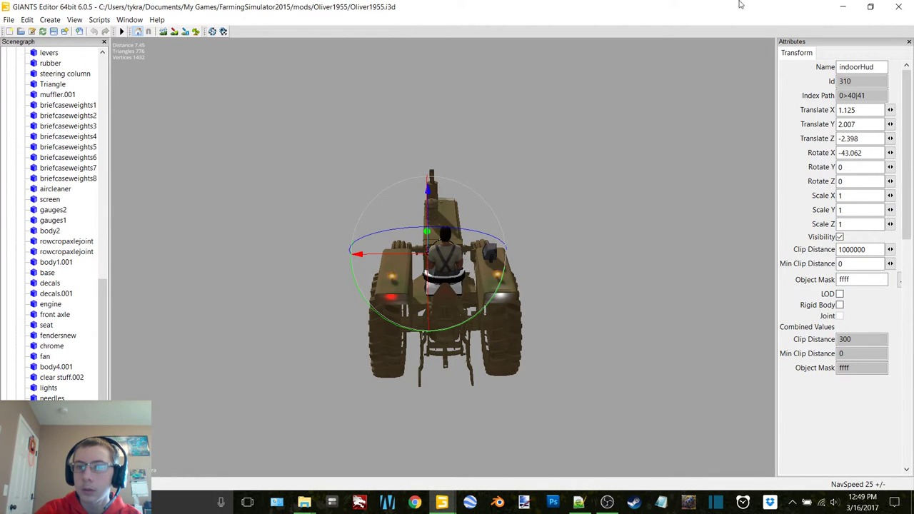
Open the Oliver1955Cab i3d file in GIANTS Editor 6.0.5, dismiss the welcome window and maximize the editor
left_click(843, 7)
double_click(387, 374)
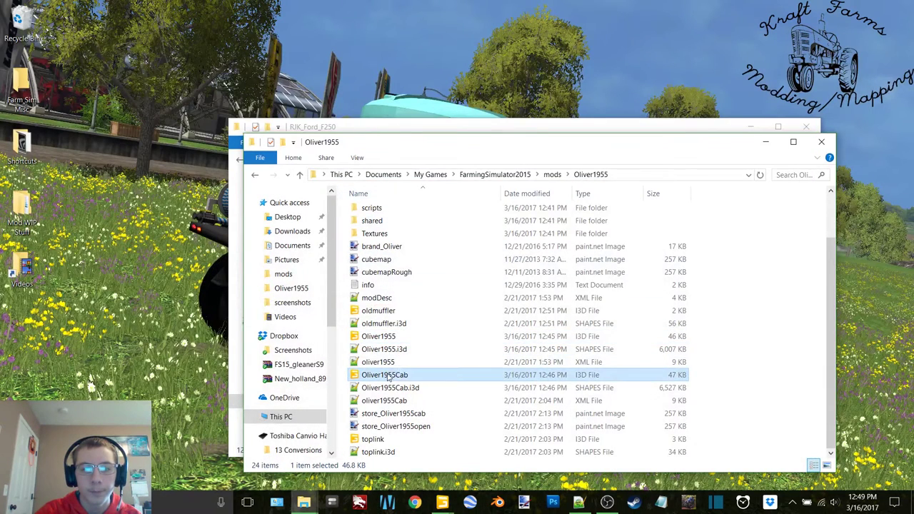
double_click(479, 230)
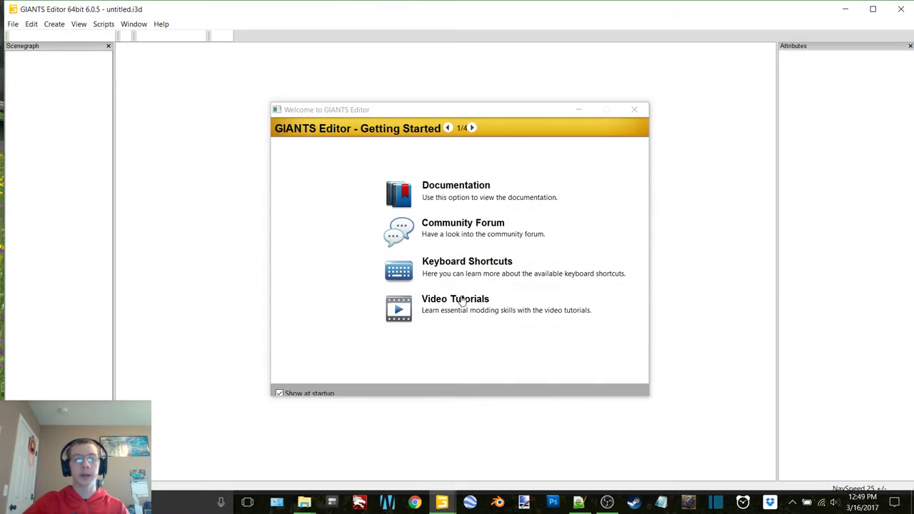
left_click(634, 109)
left_click(873, 8)
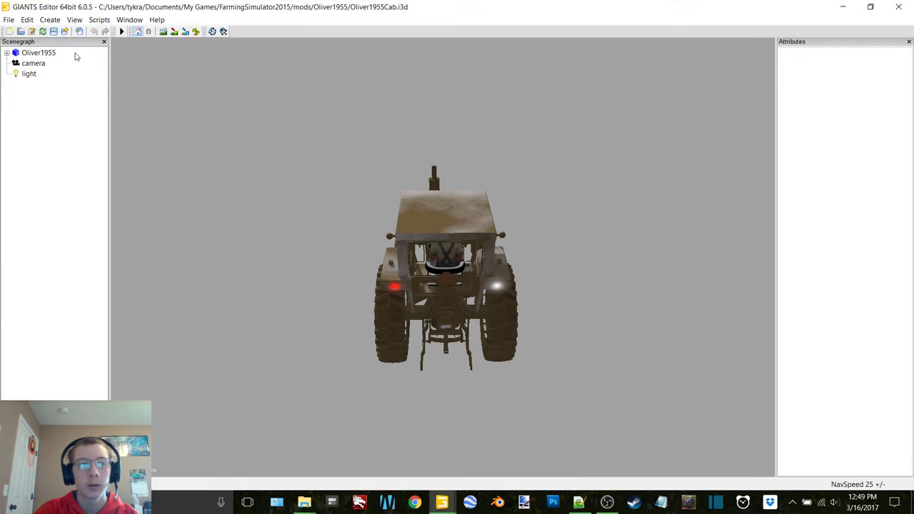
Expand the cab tractor's Oliver1955 node and parts group, and look through the parts for the gauge needles
double_click(37, 54)
scroll(35, 392, "down", 2)
double_click(37, 418)
scroll(54, 221, "down", 4)
scroll(57, 215, "up", 8)
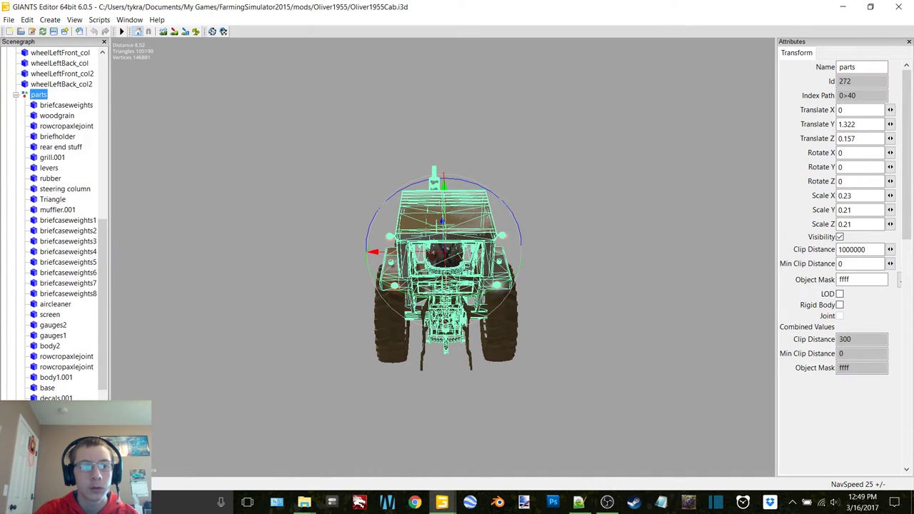
scroll(57, 214, "up", 4)
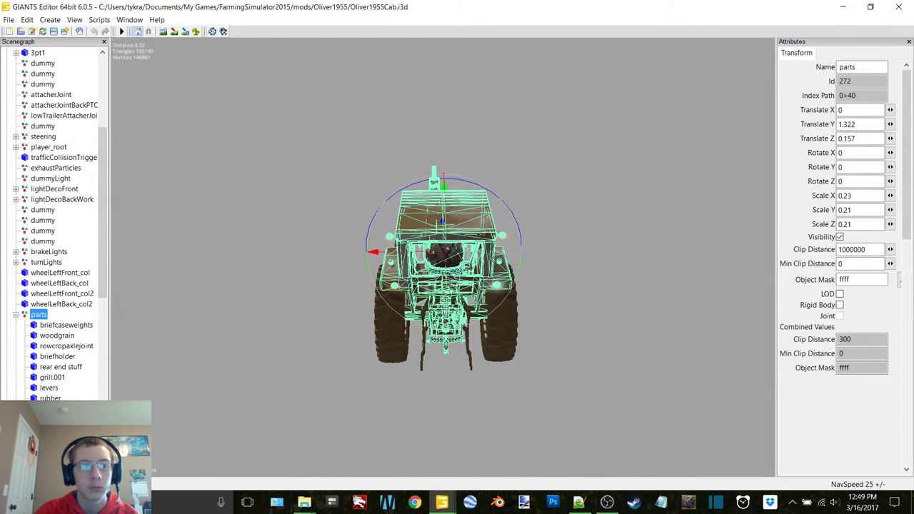
scroll(55, 366, "down", 12)
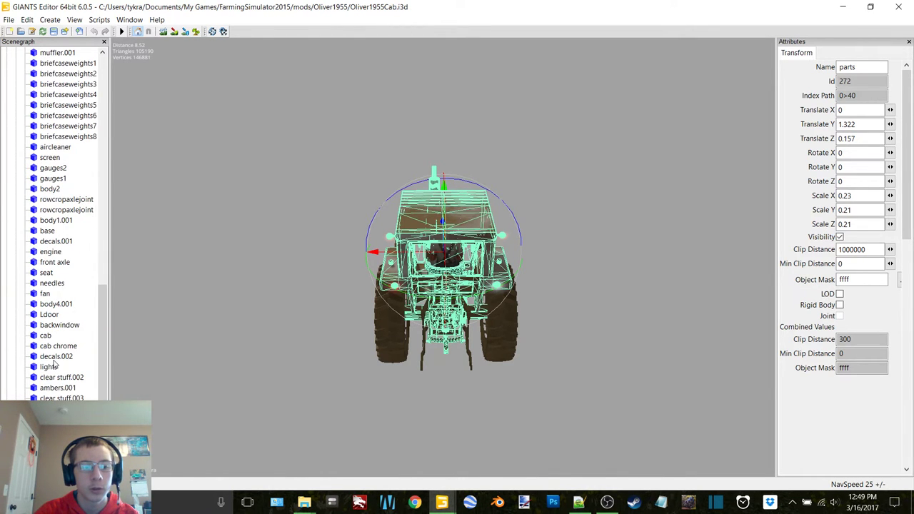
scroll(68, 284, "up", 9)
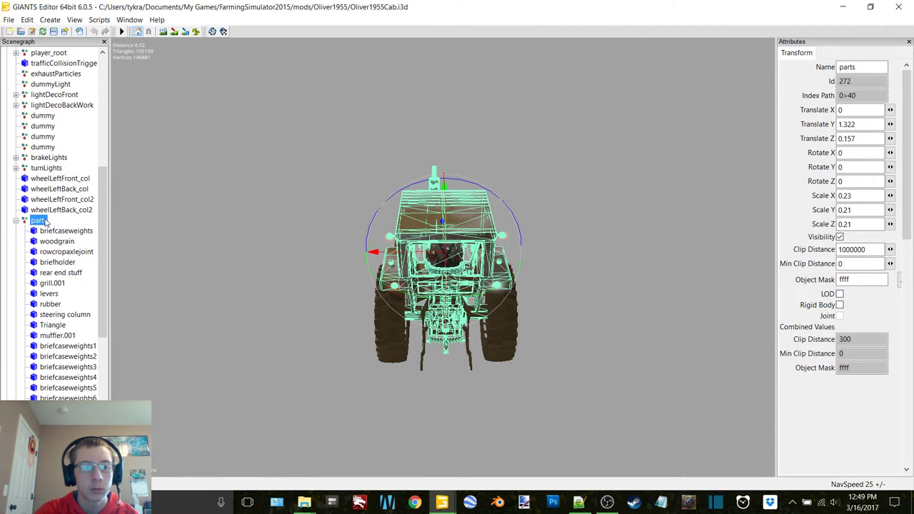
double_click(45, 220)
left_click_drag(372, 252, 502, 253)
scroll(429, 262, "up", 4)
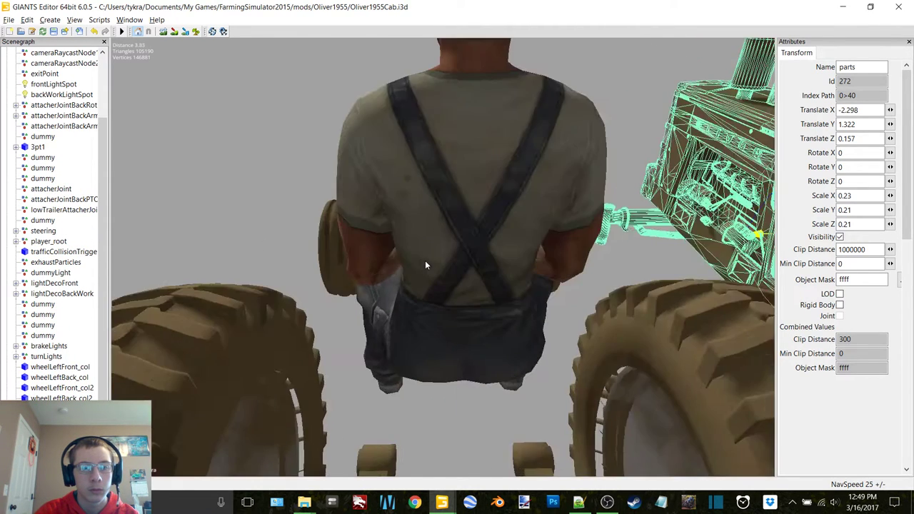
scroll(427, 266, "up", 5)
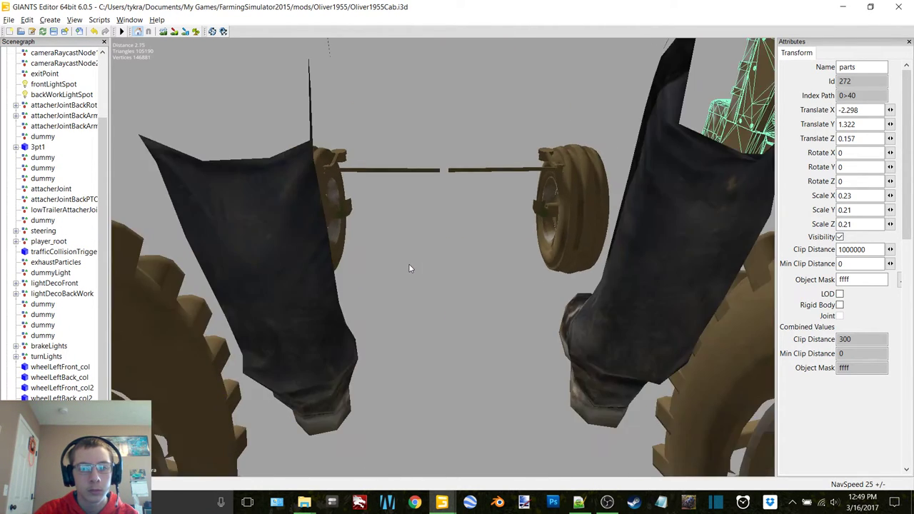
key("ctrl+z")
Examine the cab tractor's dashboard up close and check parts at the start and end of the parts group for the gauge needles
scroll(408, 266, "up", 6)
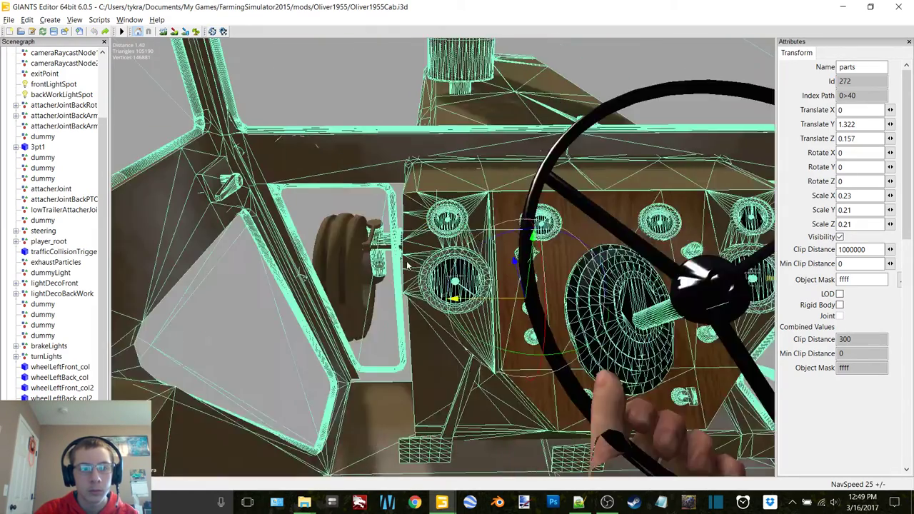
mouse_move(407, 266)
left_mouse_down("alt")
mouse_move(467, 327)
mouse_move(417, 268)
left_mouse_up("alt")
scroll(407, 267, "up", 3)
scroll(417, 268, "down", 4)
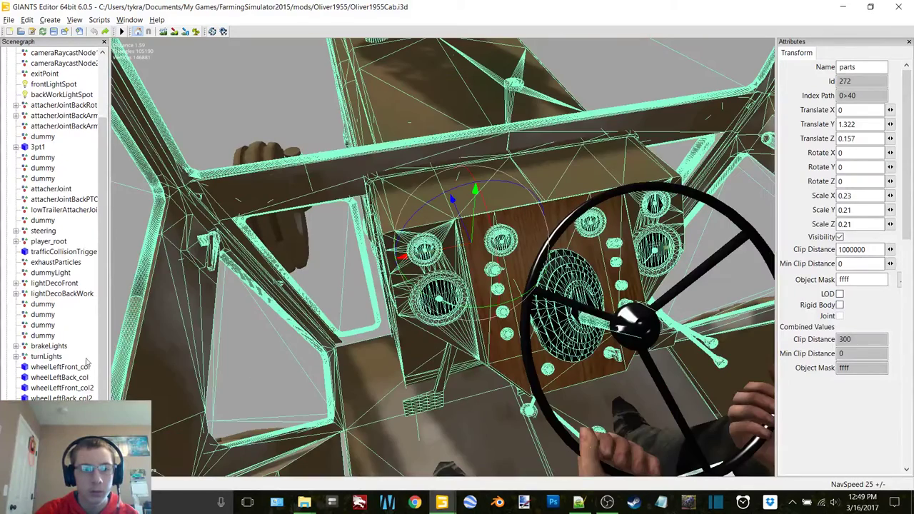
scroll(57, 214, "up", 10)
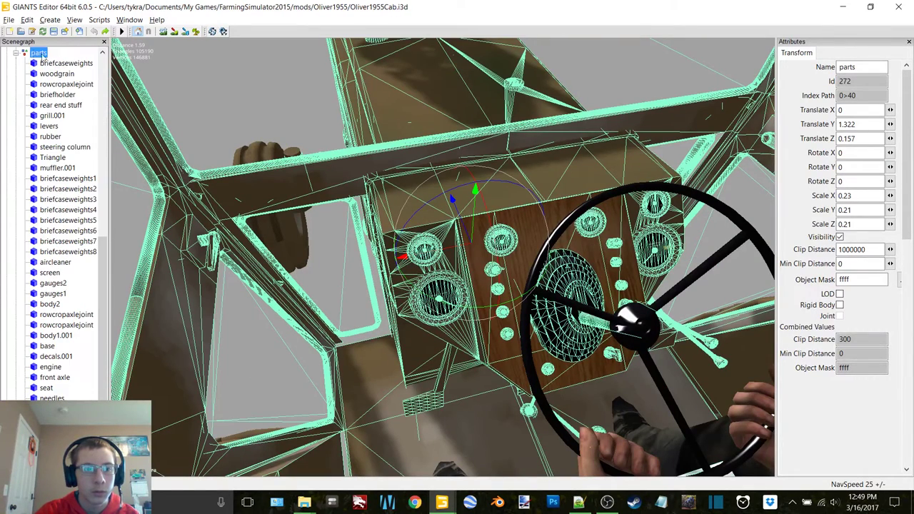
left_click(54, 63)
left_click(56, 73)
left_click(61, 84)
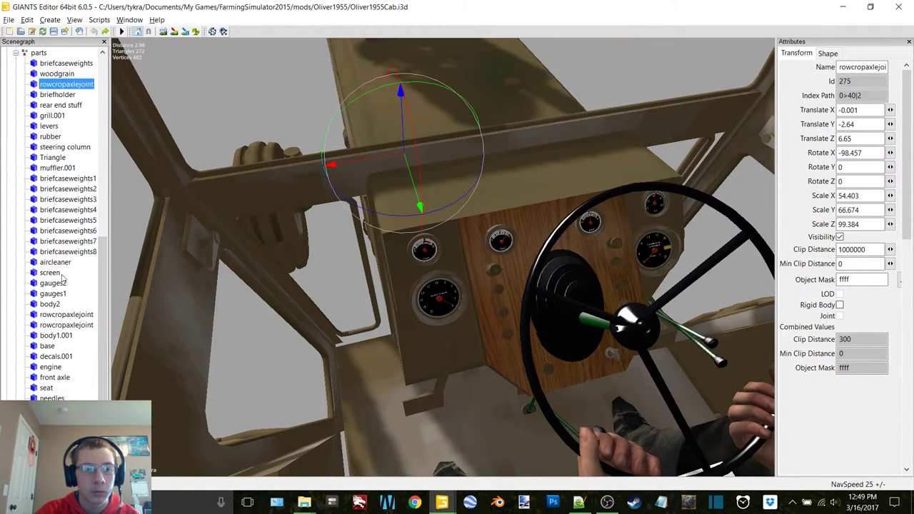
scroll(63, 314, "down", 2)
scroll(62, 327, "down", 2)
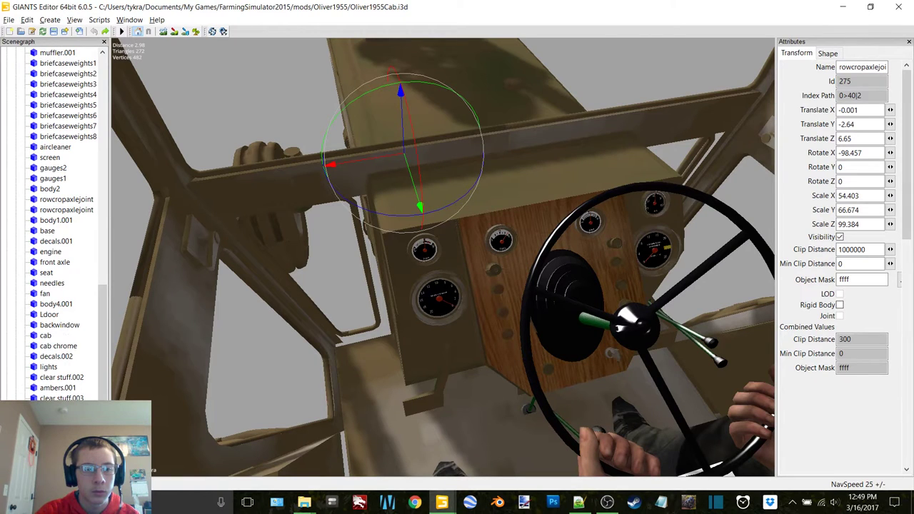
left_click(48, 409)
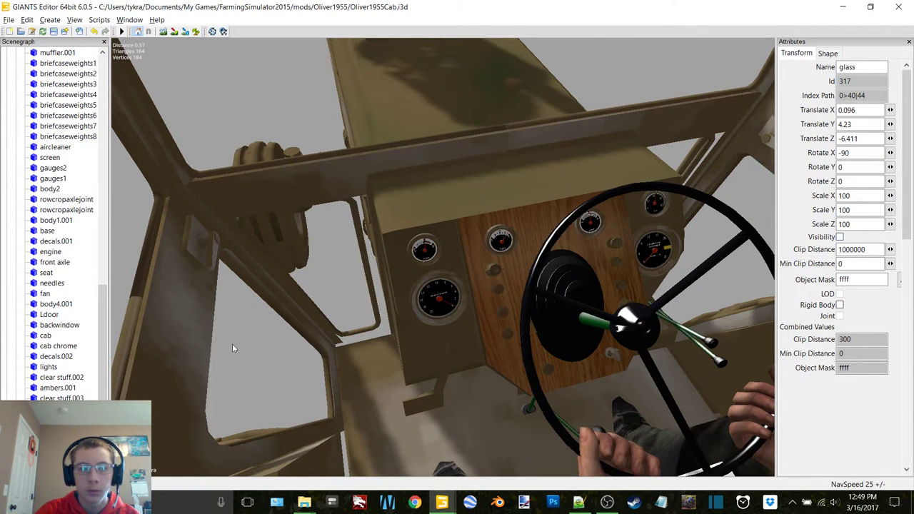
left_click(180, 376)
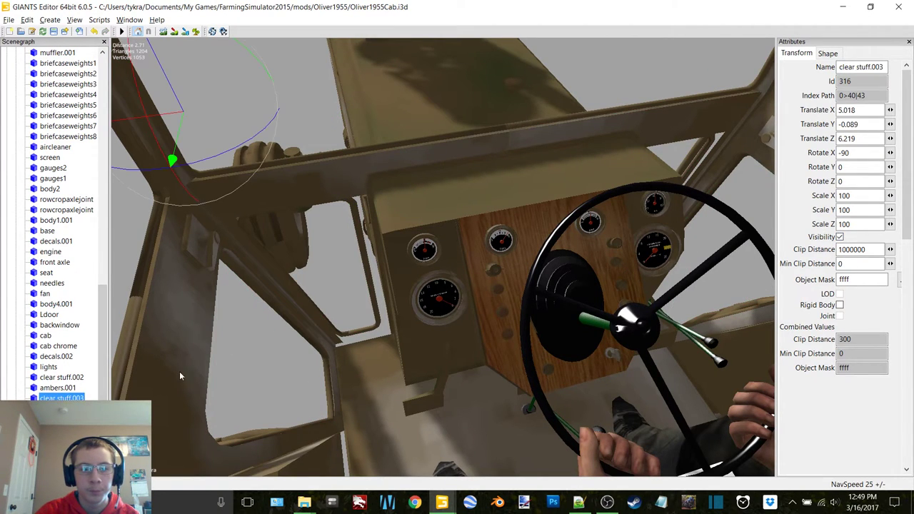
Check the parts from ambers.001 back to body4.001 for the needles, and inspect the miles-per-hour gauge up close
left_click(62, 388)
left_click(54, 377)
left_click(48, 367)
left_click(54, 357)
left_click(56, 346)
left_click(45, 335)
left_click(51, 326)
left_click(50, 315)
left_click(54, 305)
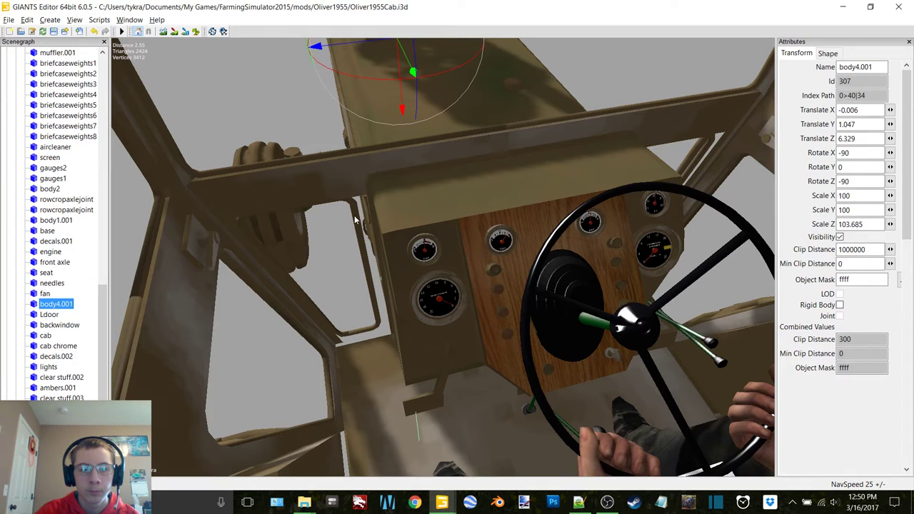
scroll(355, 218, "up", 2)
scroll(355, 218, "up", 2)
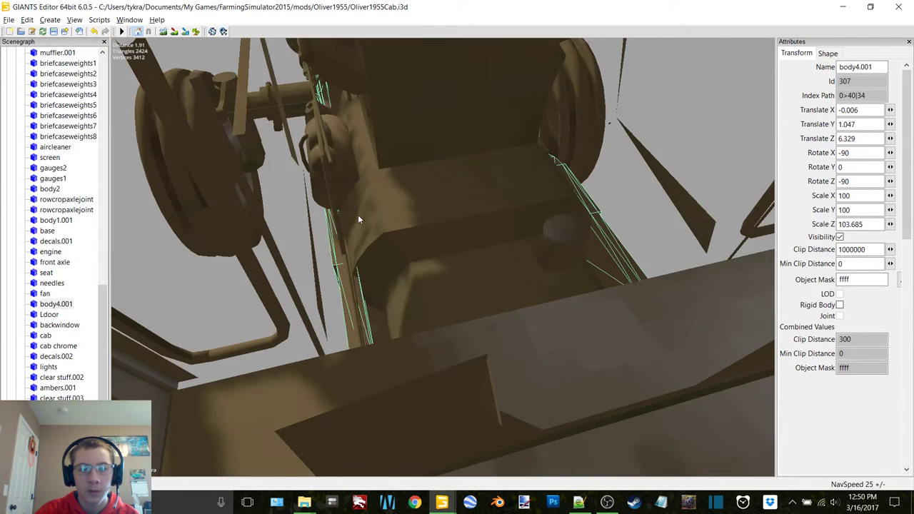
scroll(357, 219, "down", 1)
left_click(438, 218)
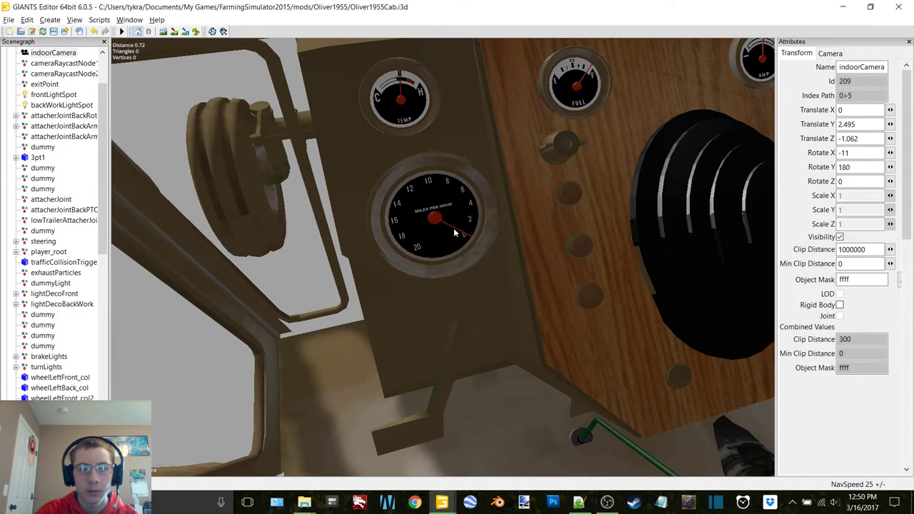
Return to the parts group and check each part from briefcaseweights through muffler.001 against the dashboard gauges
scroll(48, 357, "down", 6)
scroll(47, 359, "up", 10)
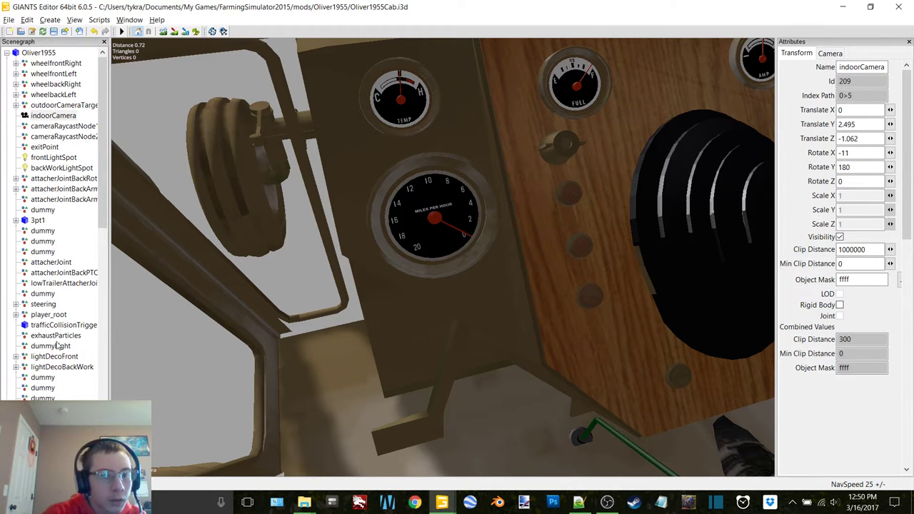
scroll(57, 374, "down", 6)
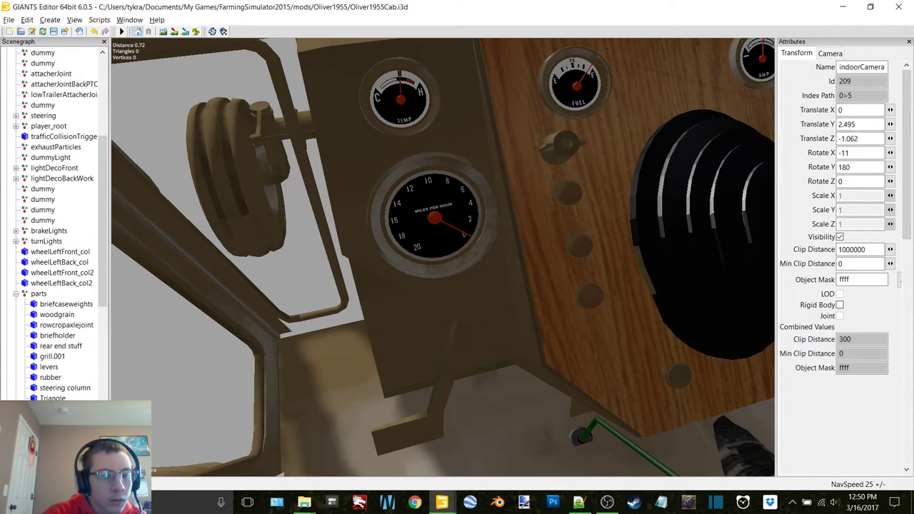
scroll(55, 225, "down", 9)
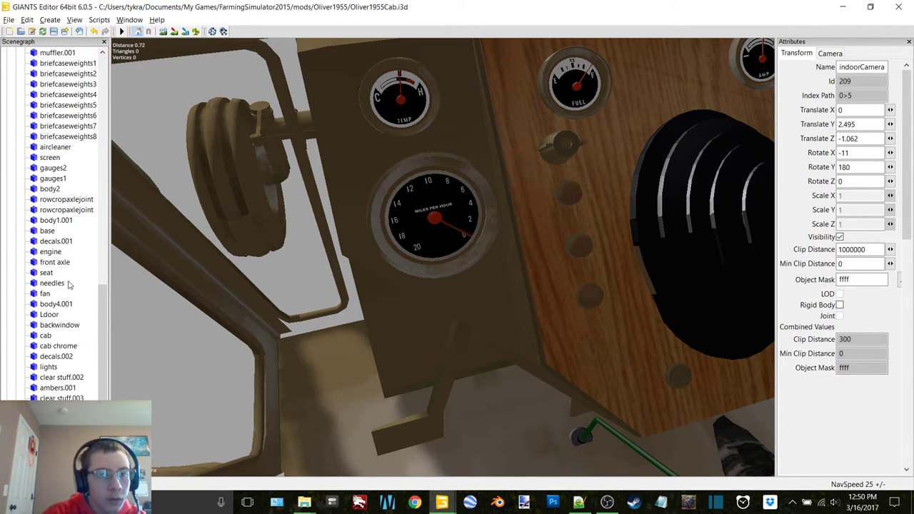
scroll(40, 64, "up", 4)
left_click(39, 64)
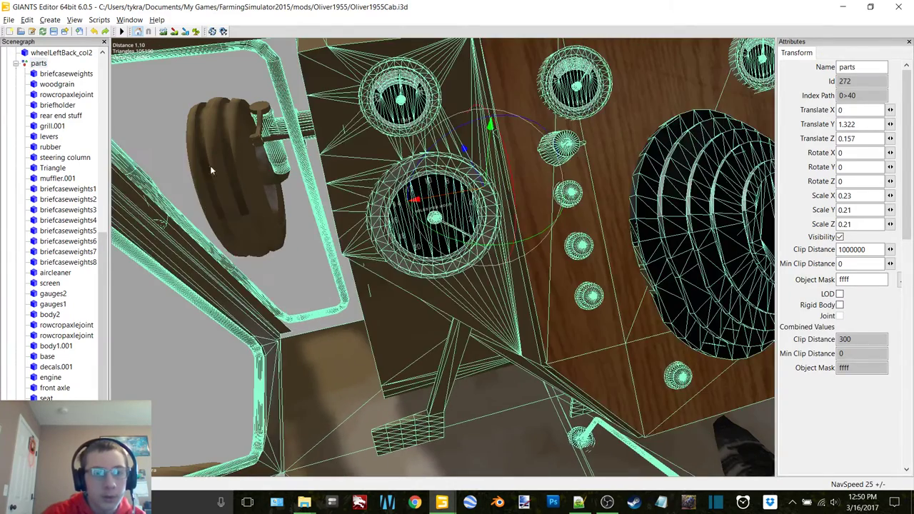
left_click(70, 75)
left_click(66, 84)
left_click(64, 94)
left_click(57, 104)
left_click(57, 115)
left_click(53, 126)
left_click(50, 136)
left_click(52, 146)
left_click(56, 157)
left_click(53, 168)
left_click(57, 177)
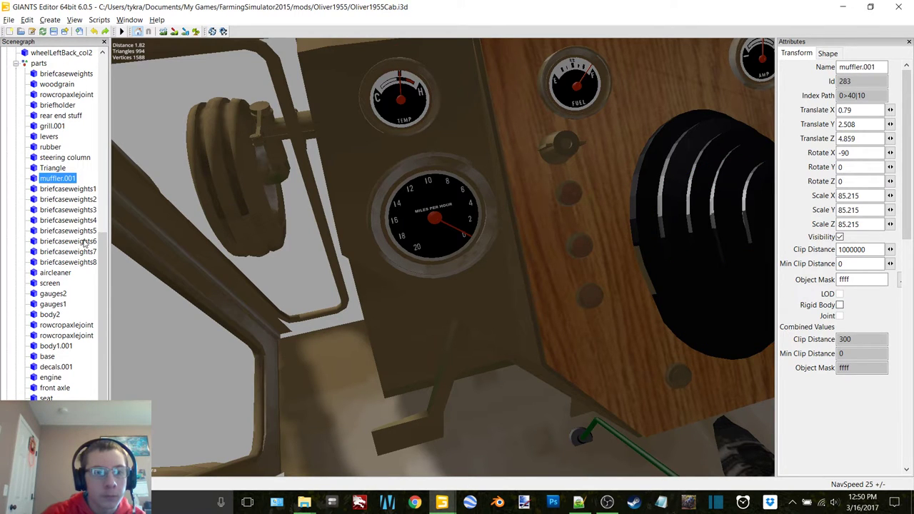
Check the remaining parts from aircleaner onward until the part containing the gauge needles is selected
left_click(54, 273)
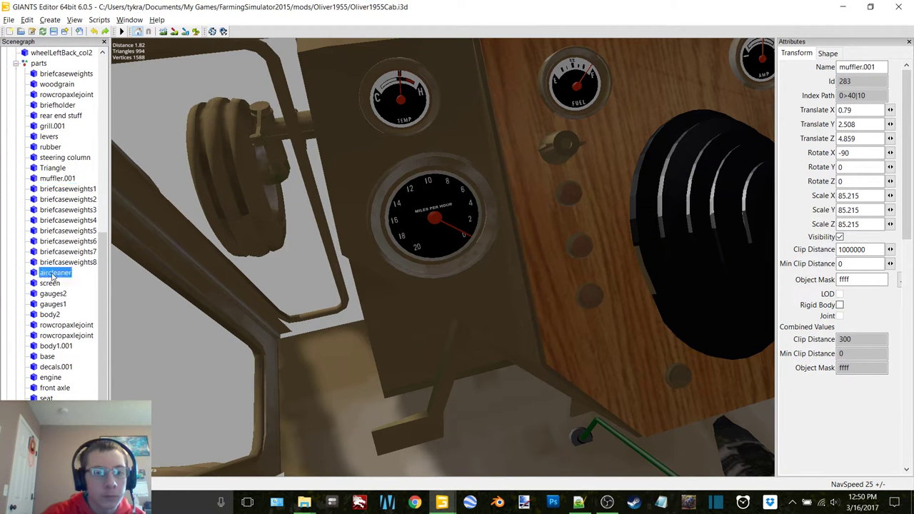
left_click(52, 283)
left_click(53, 293)
left_click(53, 304)
left_click(50, 315)
left_click(54, 325)
left_click(57, 335)
left_click(55, 346)
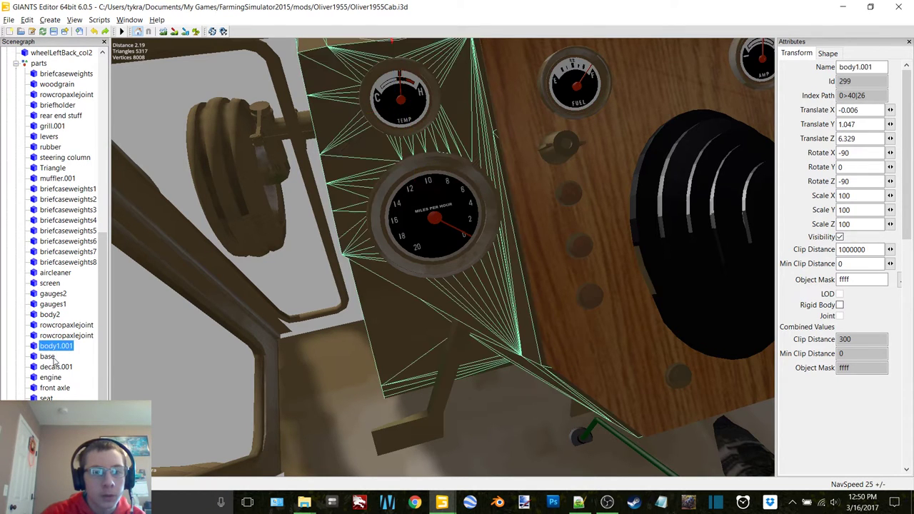
left_click(48, 356)
left_click(47, 377)
left_click(47, 387)
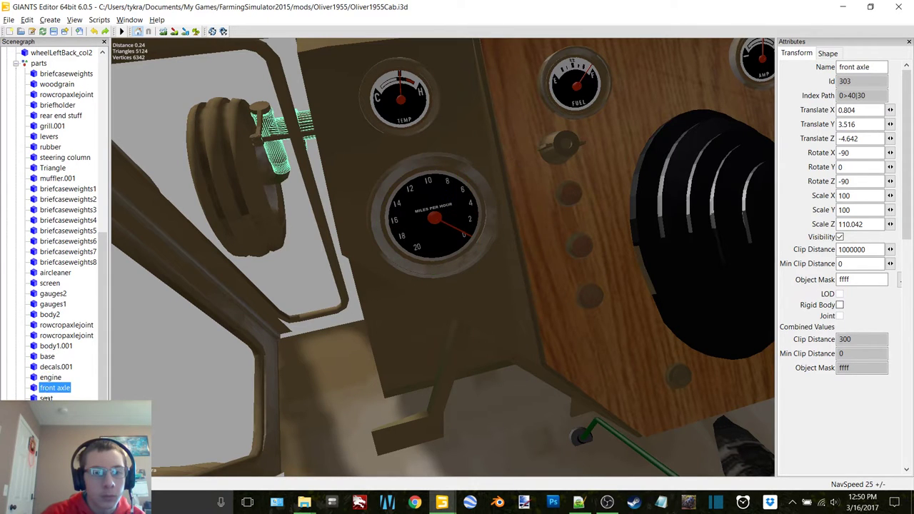
left_click(45, 398)
left_click(48, 408)
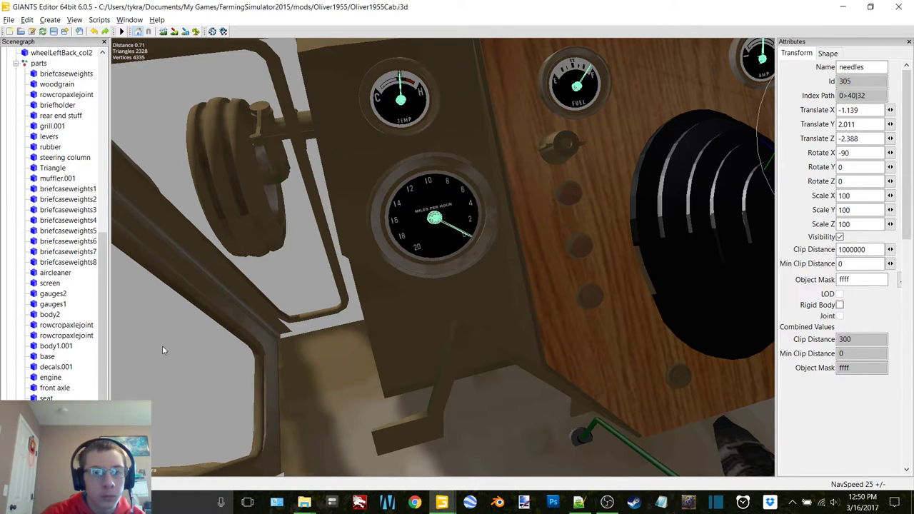
Examine the selected needles on the cab tractor's dashboard from outside and inside the cab, keeping the editor open
scroll(429, 199, "down", 8)
left_click_drag(393, 205, 457, 204, "alt")
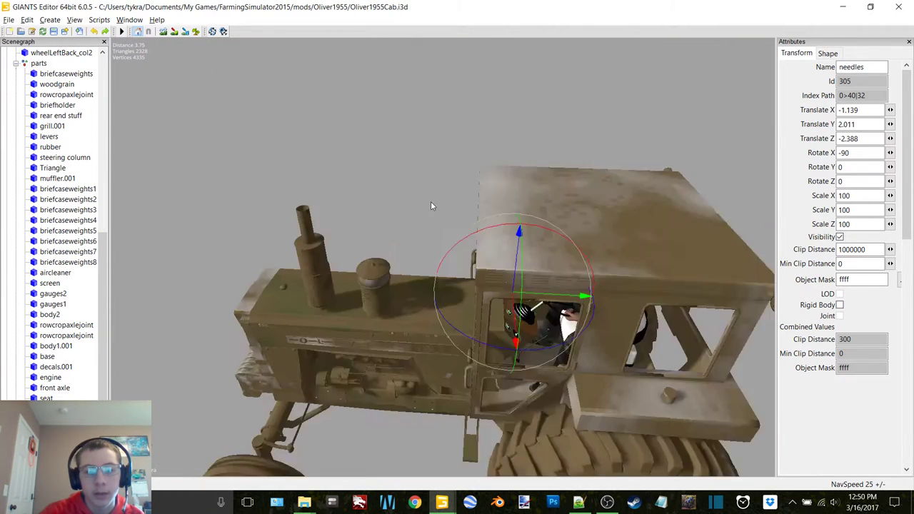
left_click(899, 6)
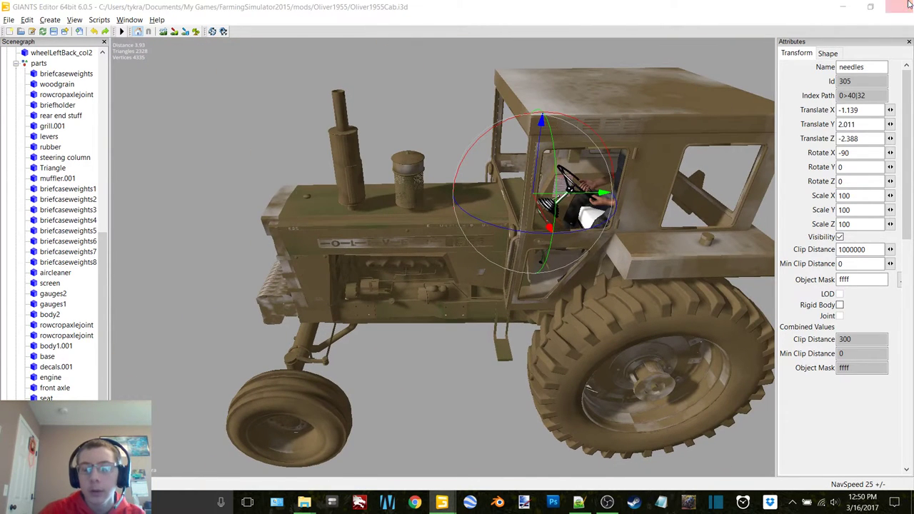
left_click(595, 258)
scroll(312, 287, "up", 6)
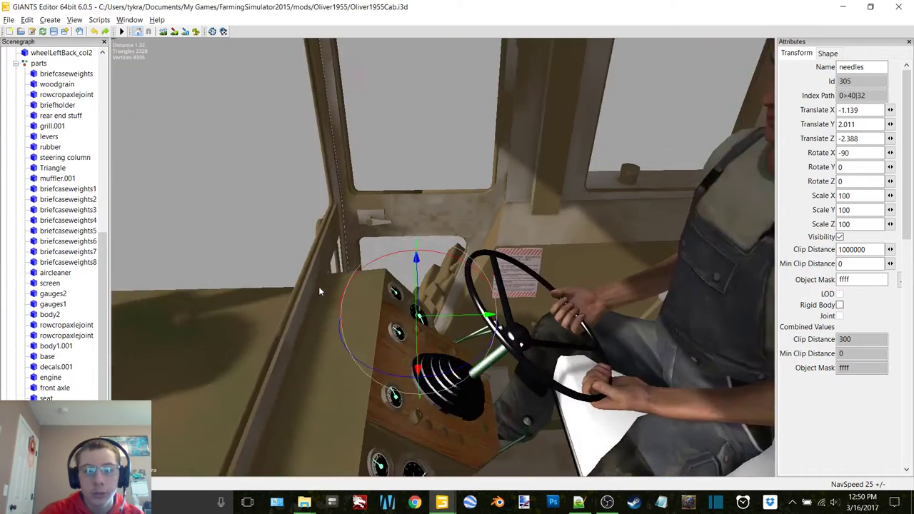
left_click_drag(319, 287, 350, 256, "alt")
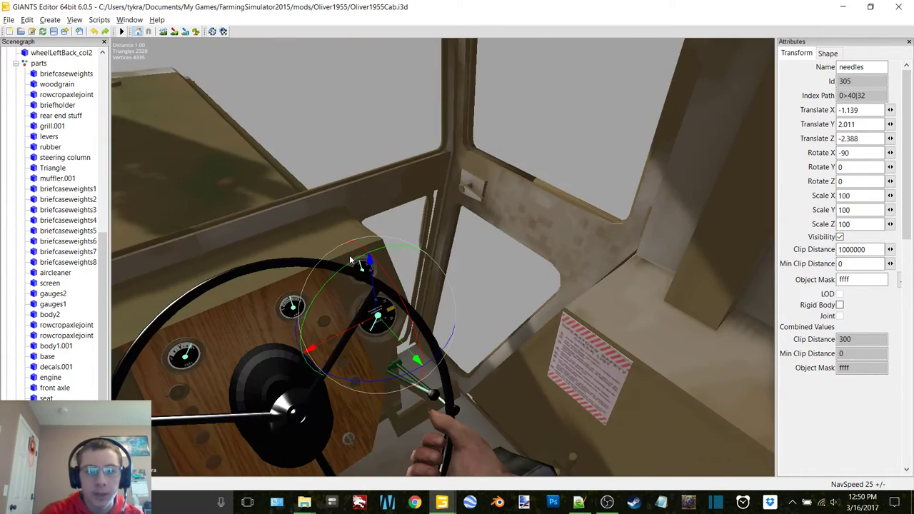
middle_click_drag(349, 255, 350, 255, "alt")
left_click_drag(350, 260, 313, 263)
left_click_drag(360, 230, 359, 230, "alt")
Switch to the open Oliver1955 scene and export its needles part to the Oliver1955 mod folder as needles
left_click(843, 7)
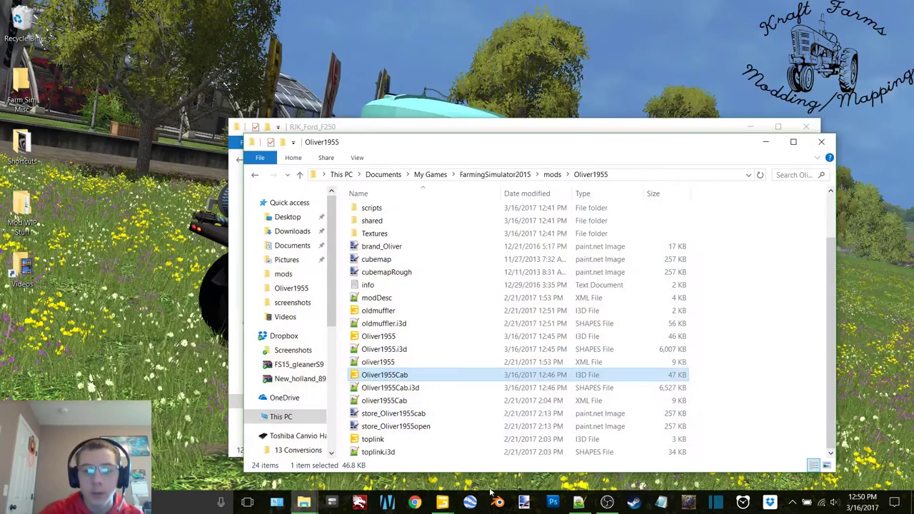
left_click(443, 502)
left_click(430, 455)
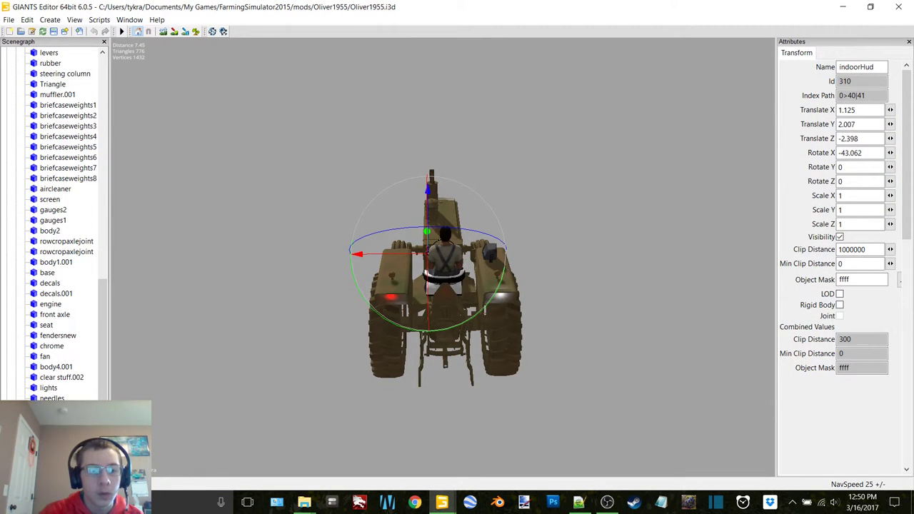
key("Up")
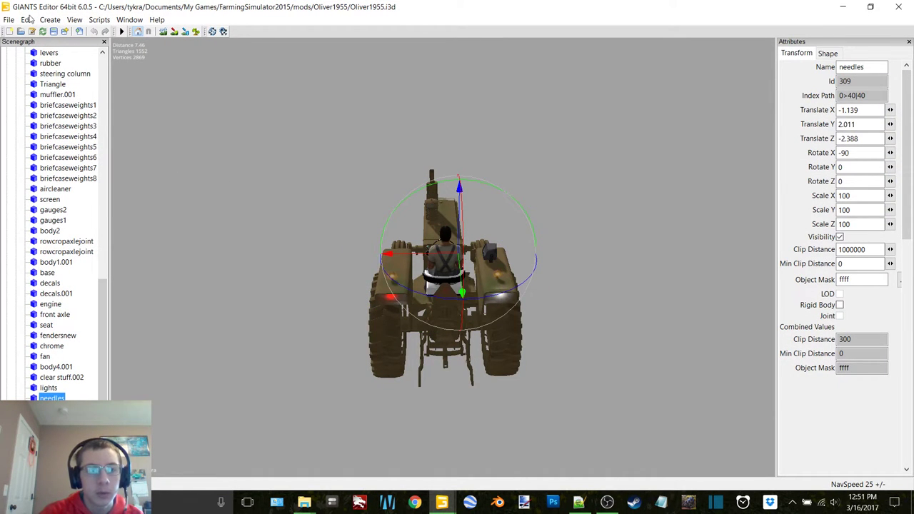
left_click(8, 19)
left_click(51, 116)
left_click(140, 53)
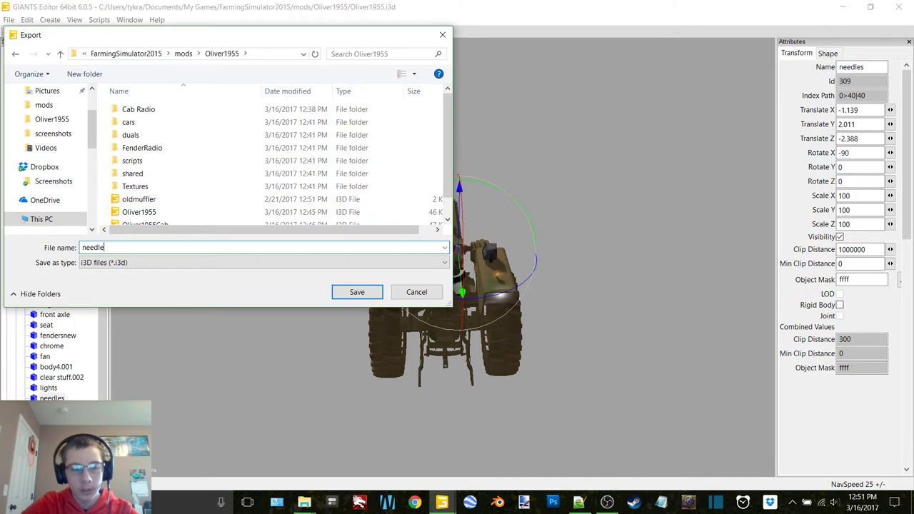
left_click(164, 247)
type("needles")
key("Return")
Export the indoorHud group to the Oliver1955 mod folder as indoorhud
left_click(53, 408)
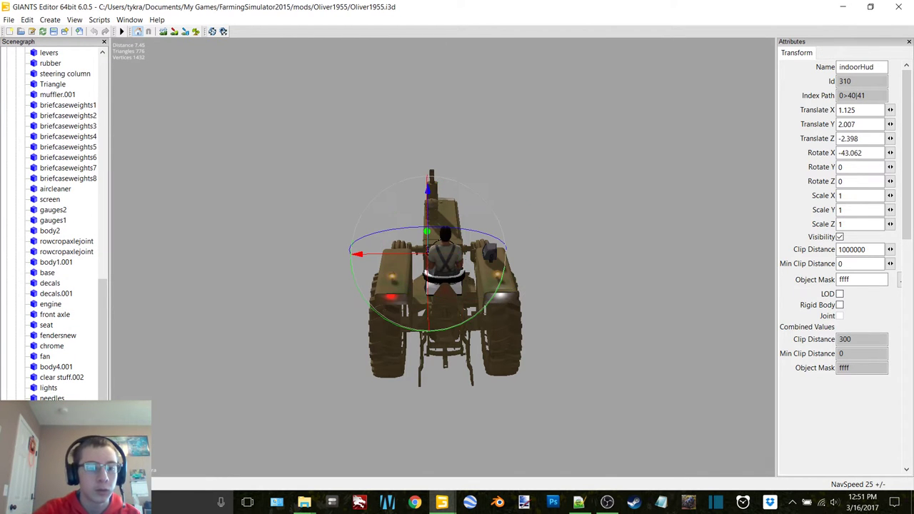
left_click(10, 19)
left_click(92, 117)
type("indoorh")
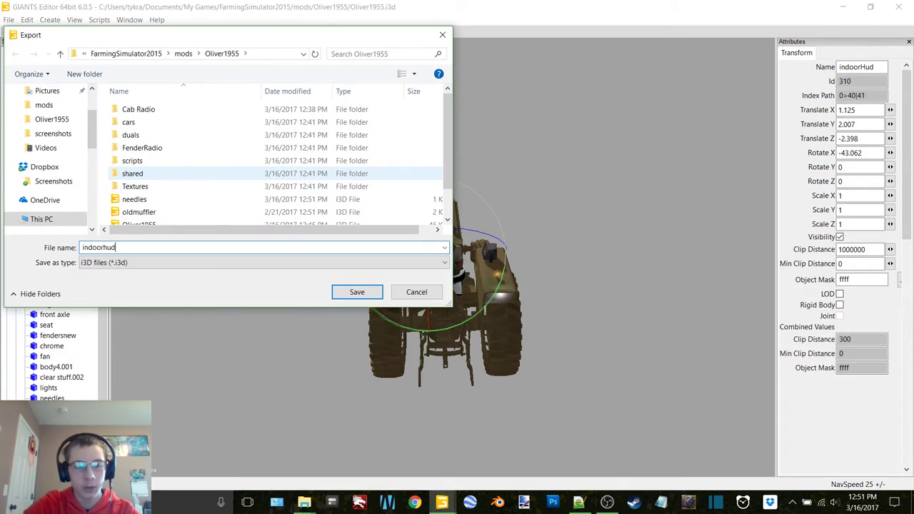
type("ud")
key("Return")
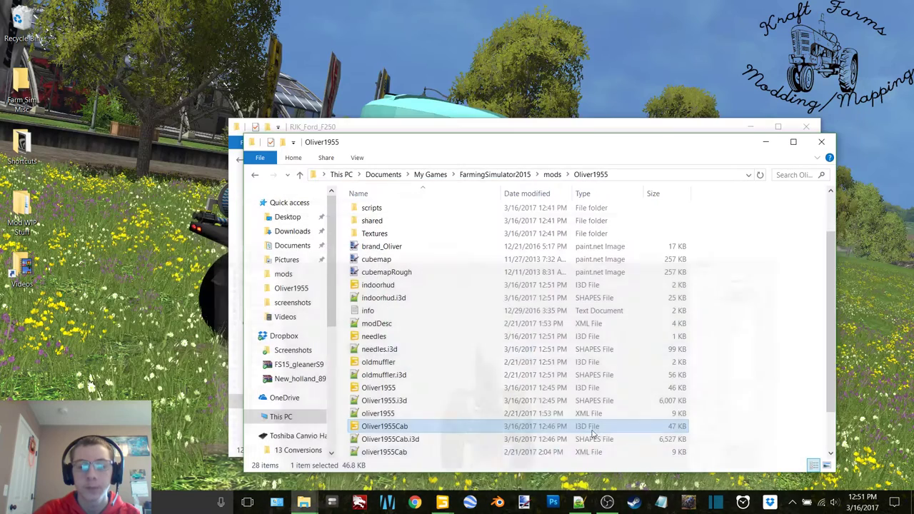
Switch to the Oliver1955Cab scene and import the indoorhud and needles i3d files from the Oliver1955 mod folder
mouse_move(442, 502)
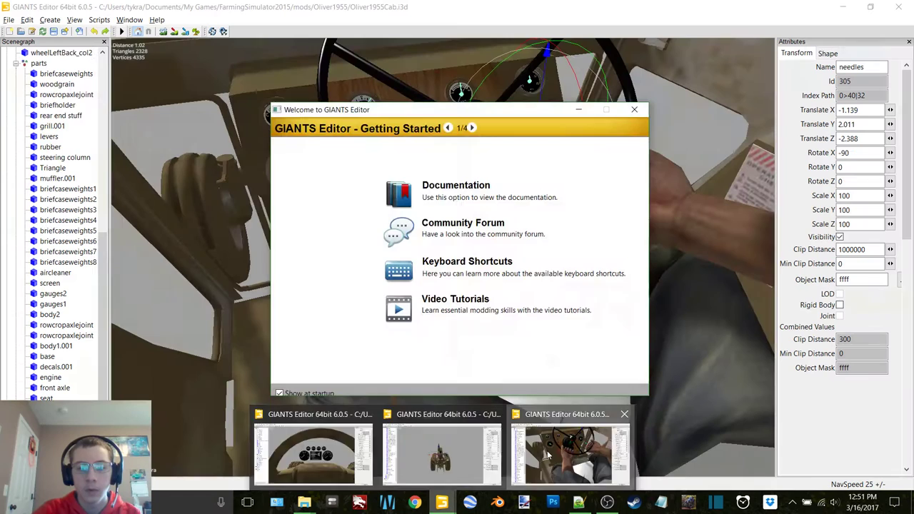
left_click(548, 454)
middle_click_drag(363, 176, 366, 179, "alt")
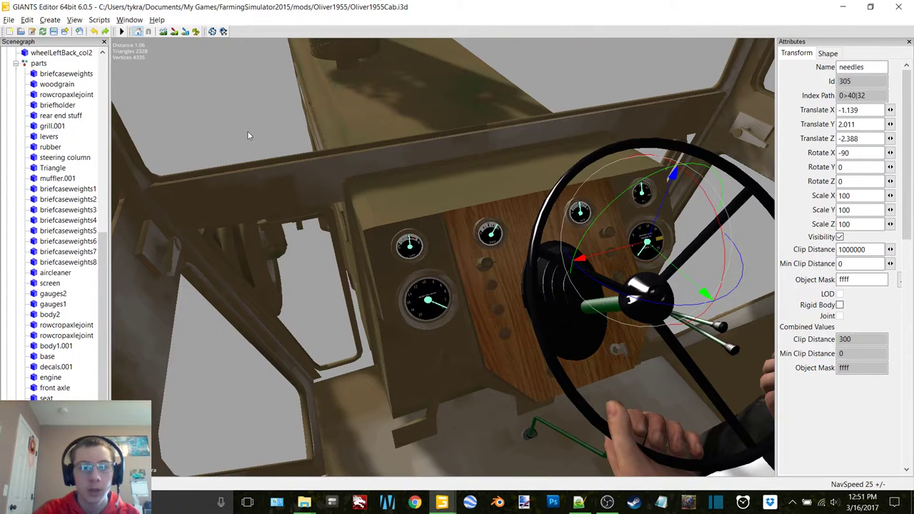
left_click(8, 19)
left_click(32, 92)
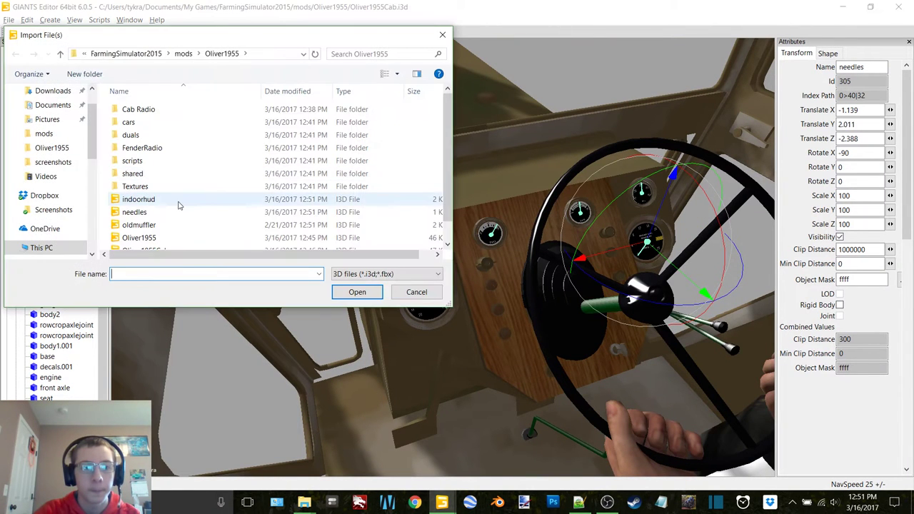
left_click(134, 212)
left_click(138, 199, "ctrl")
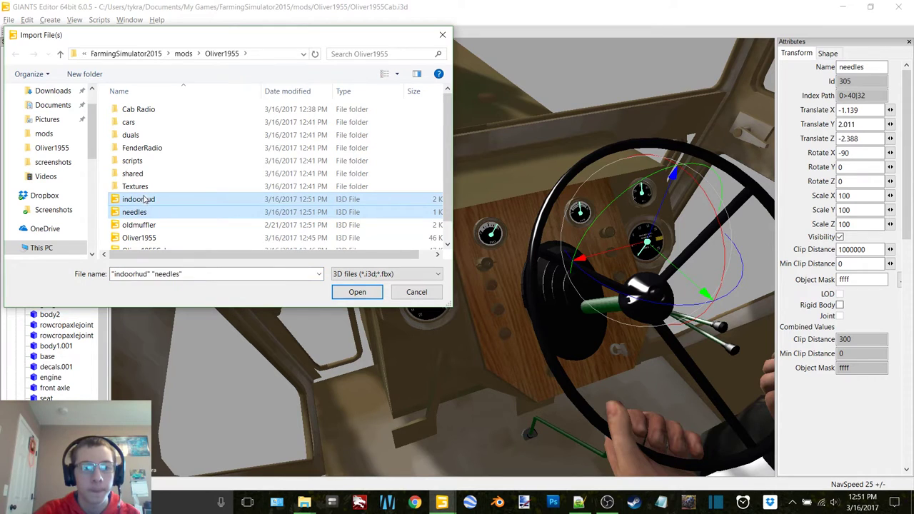
left_click(357, 291)
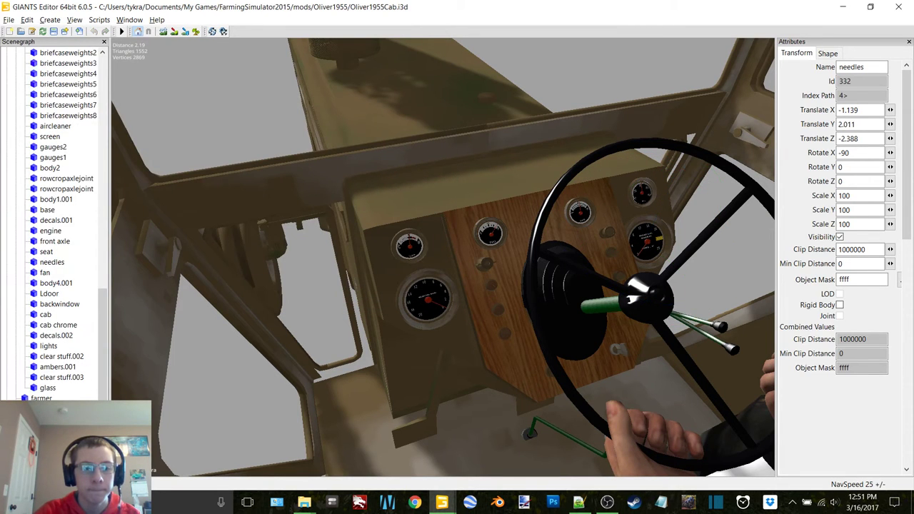
Move the imported needles and indoorHud into the parts group and delete the group's old needles part
scroll(70, 196, "up", 5)
left_click(39, 53)
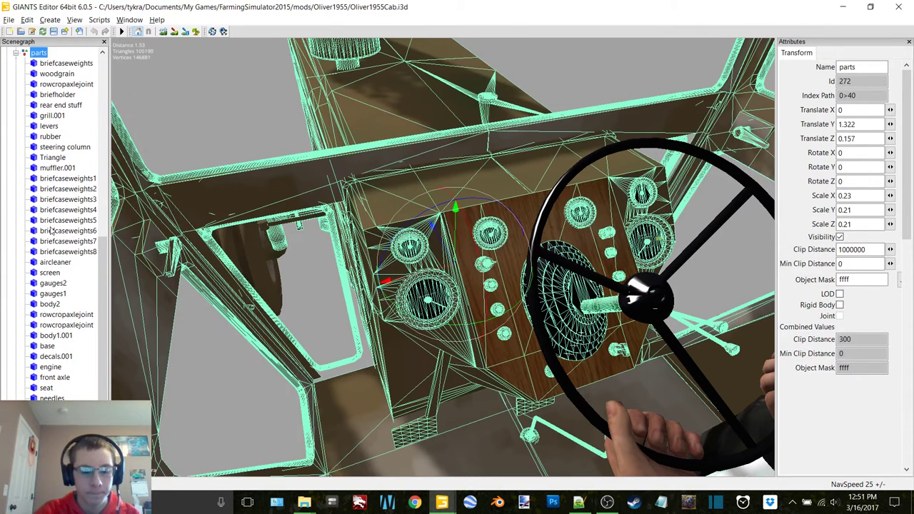
key("ctrl+v")
left_click(57, 451)
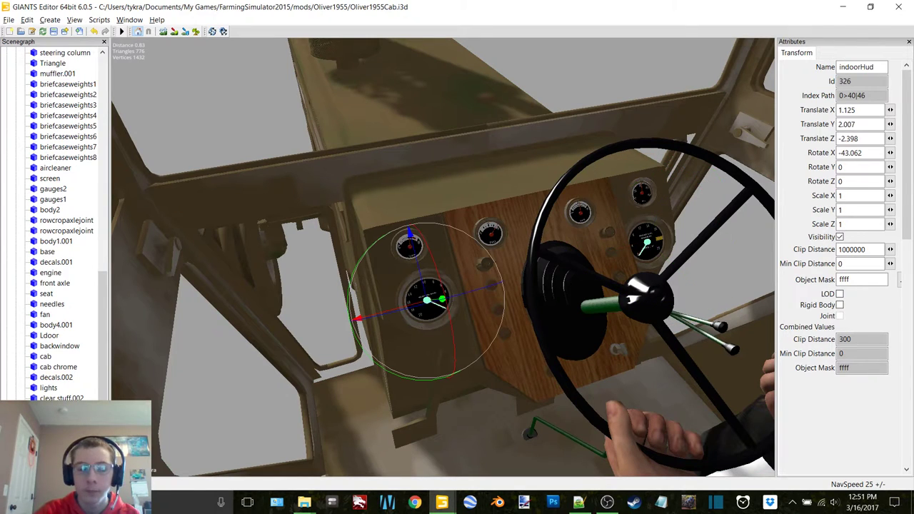
left_click(58, 440)
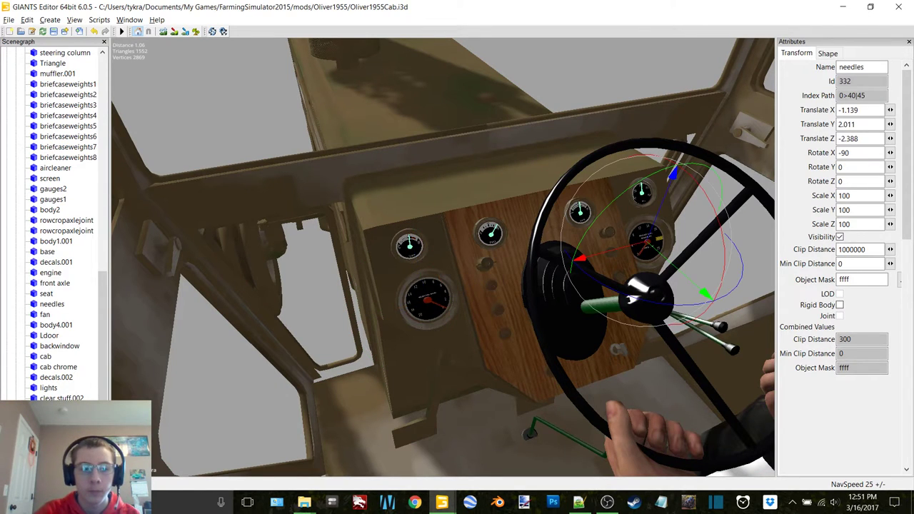
left_click(51, 304)
key("Delete")
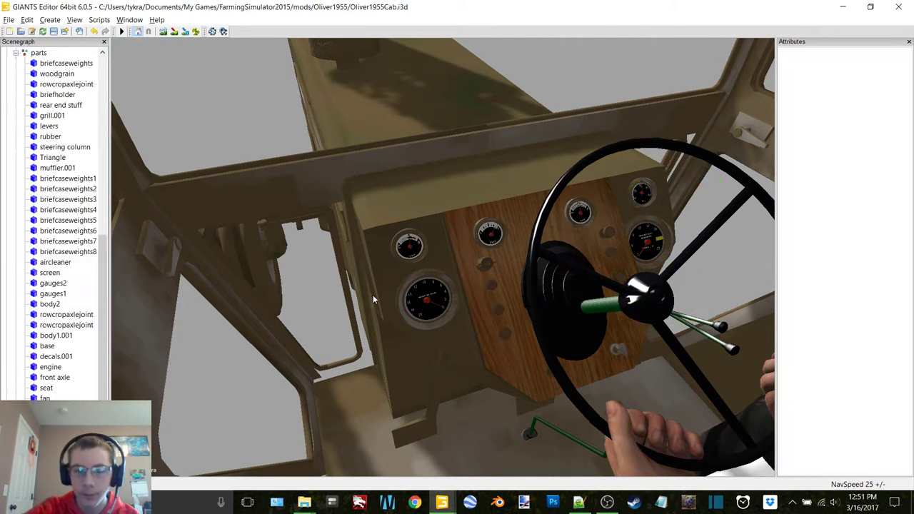
Check the placement and index paths of the pasted needles and indoorHud in the parts group
scroll(43, 384, "down", 4)
left_click(51, 409)
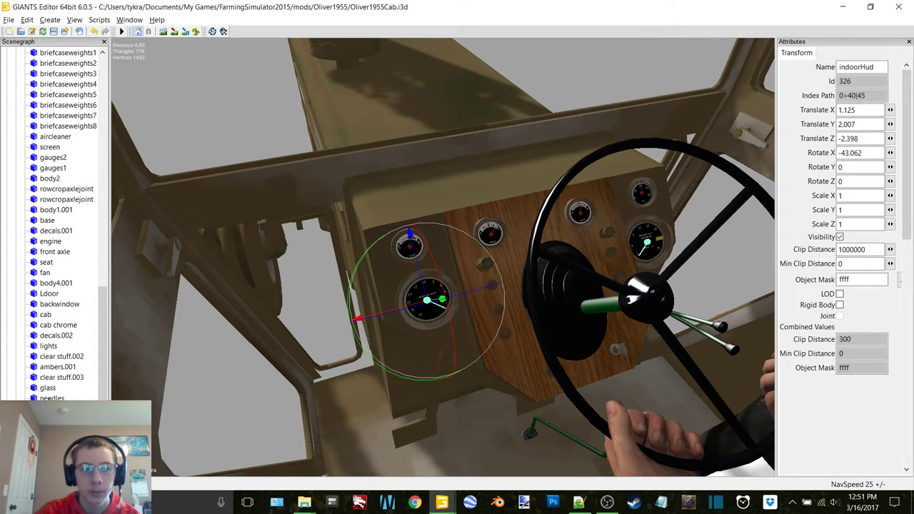
left_click(49, 397)
left_click(51, 409)
left_click(52, 399)
left_click(51, 408)
left_click(71, 394)
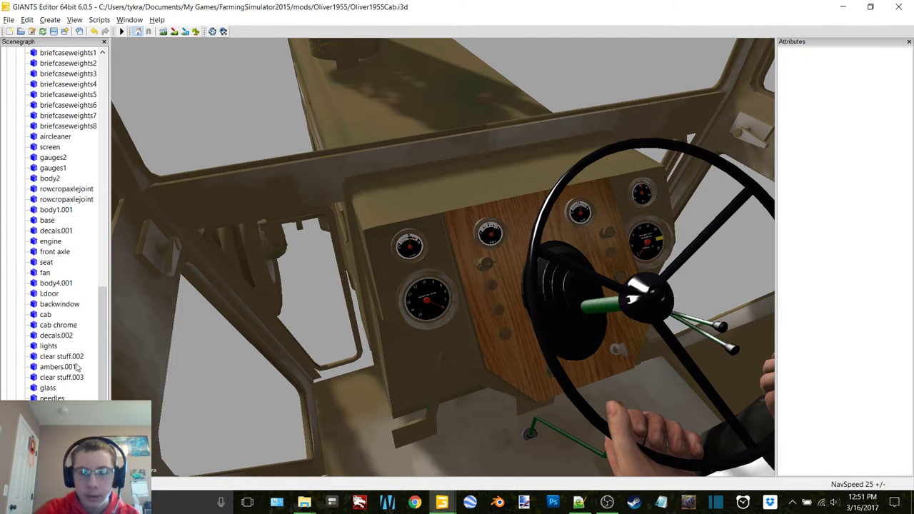
left_click(54, 398)
left_click(54, 408)
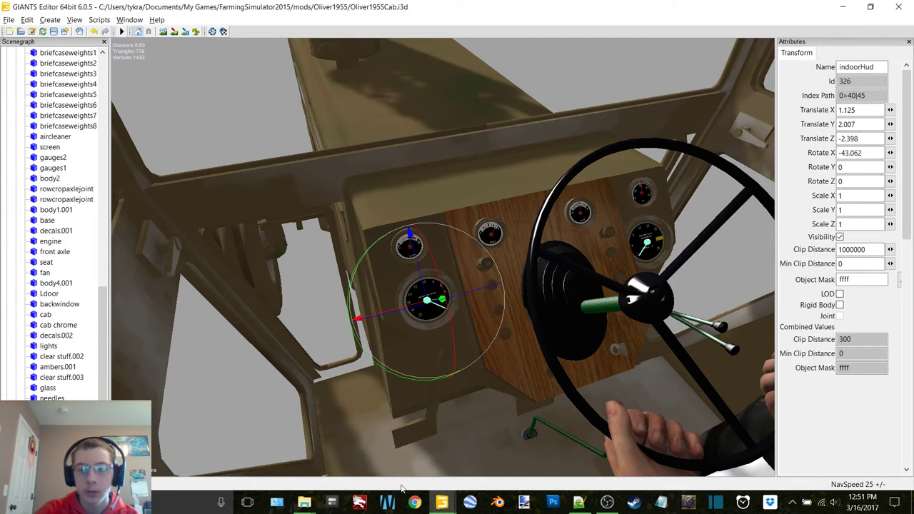
Switch to Notepad++ and check oliver1955.xml around the turnSignals section before returning to oliver1955Cab.xml
left_click(578, 502)
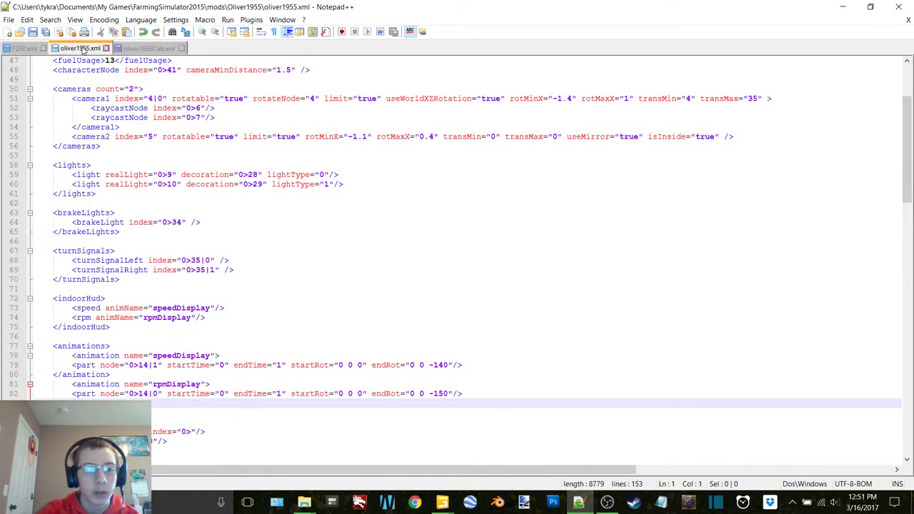
left_click(80, 48)
scroll(123, 224, "down", 12)
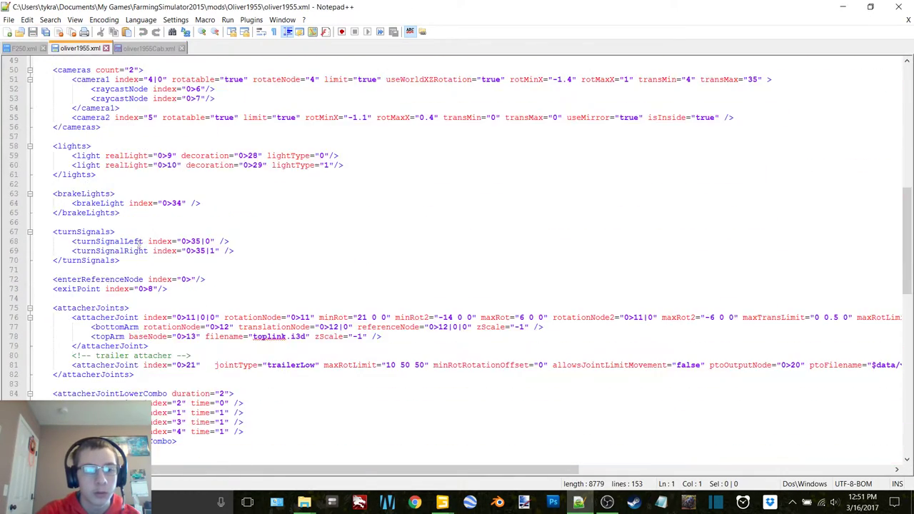
left_click(127, 262)
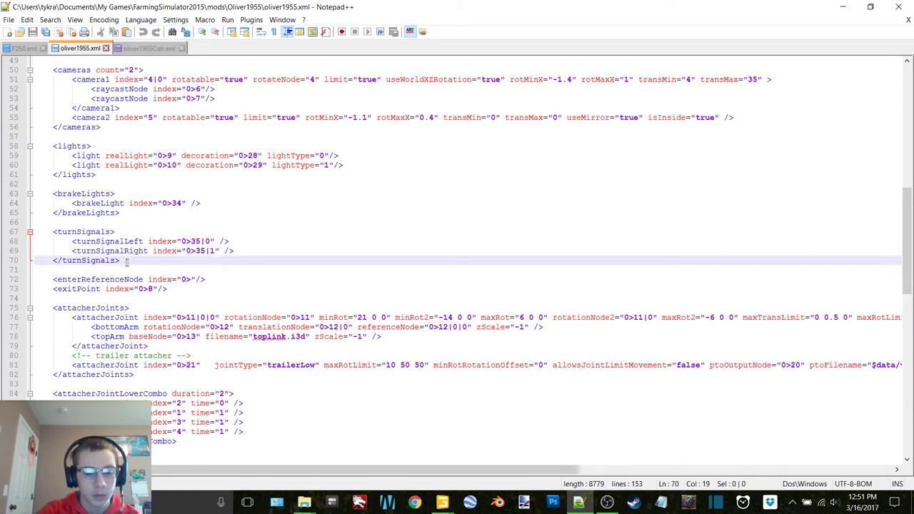
left_click(146, 48)
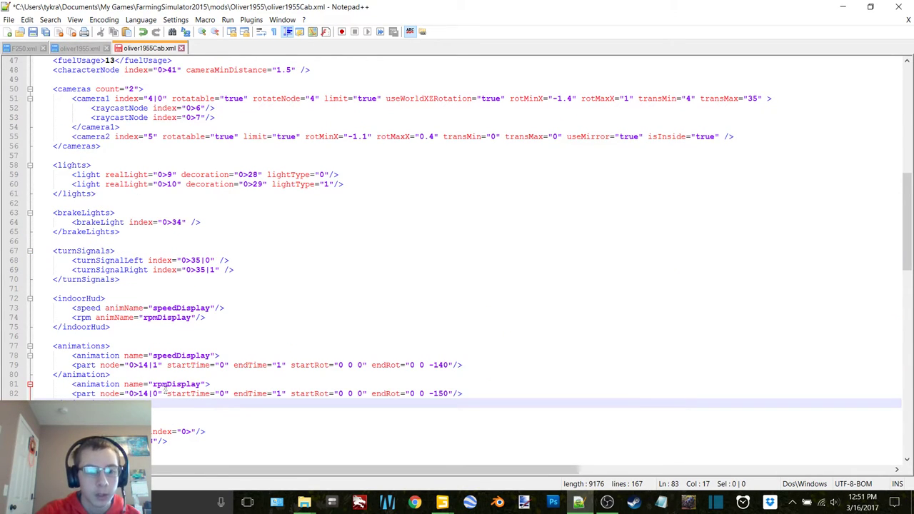
Set the speedDisplay part node in oliver1955Cab.xml to 0>40|45|1, consulting the needle index paths in the Oliver1955Cab scene
left_click(148, 365)
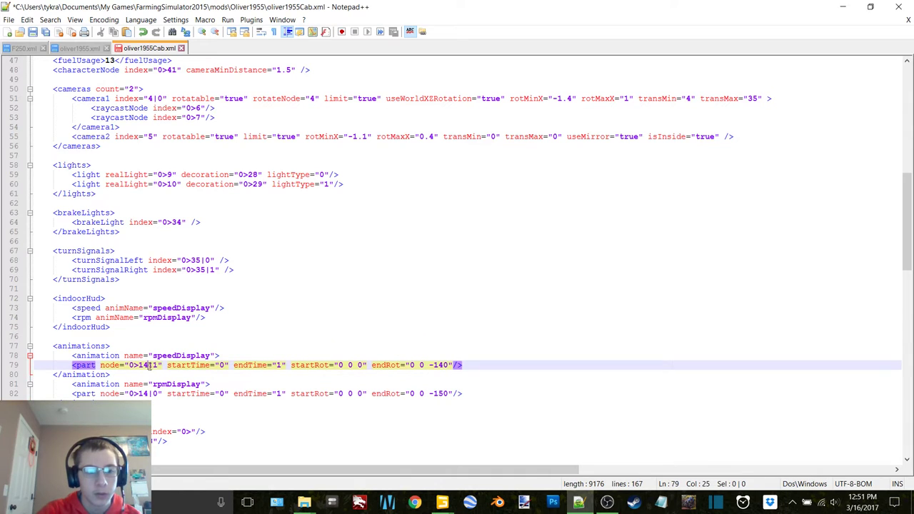
mouse_move(443, 502)
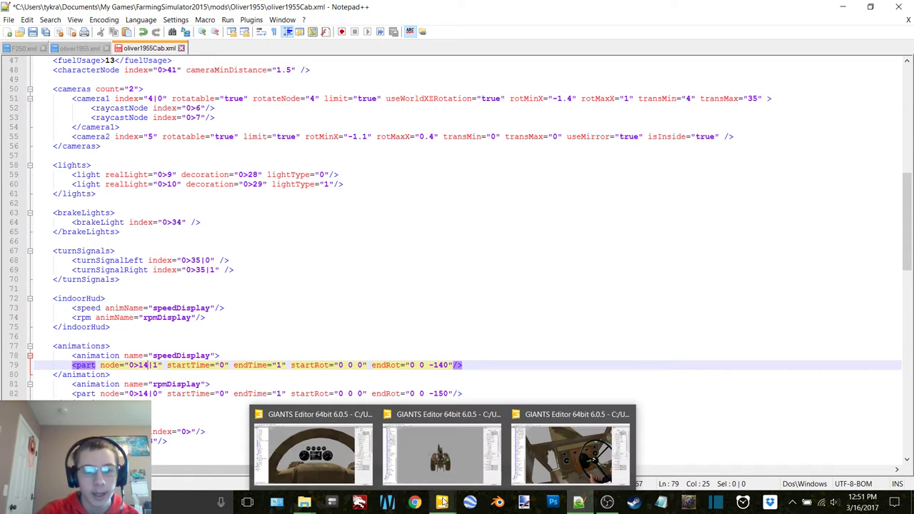
left_click(570, 454)
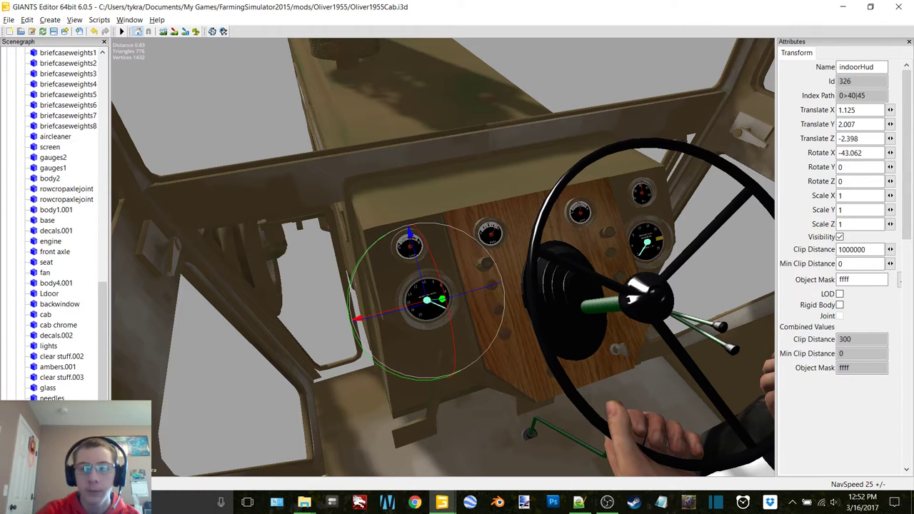
key("Down")
left_click(646, 241)
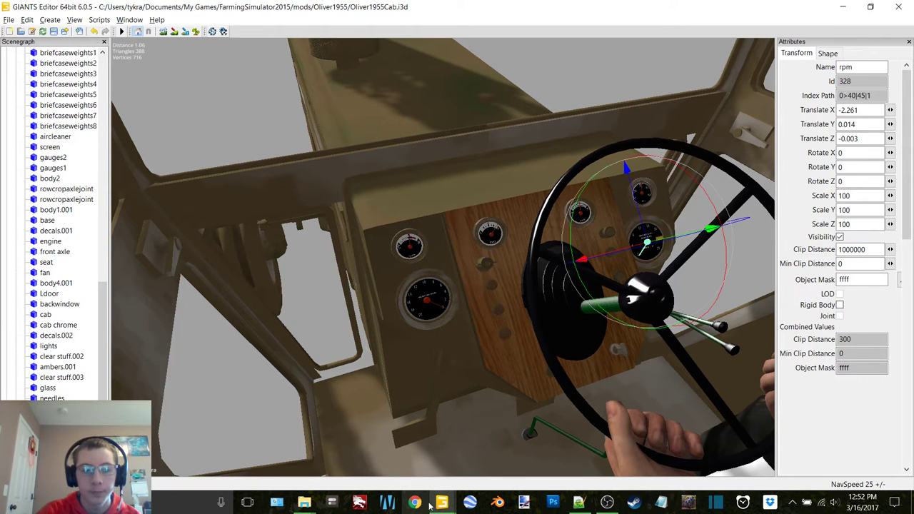
left_click(594, 503)
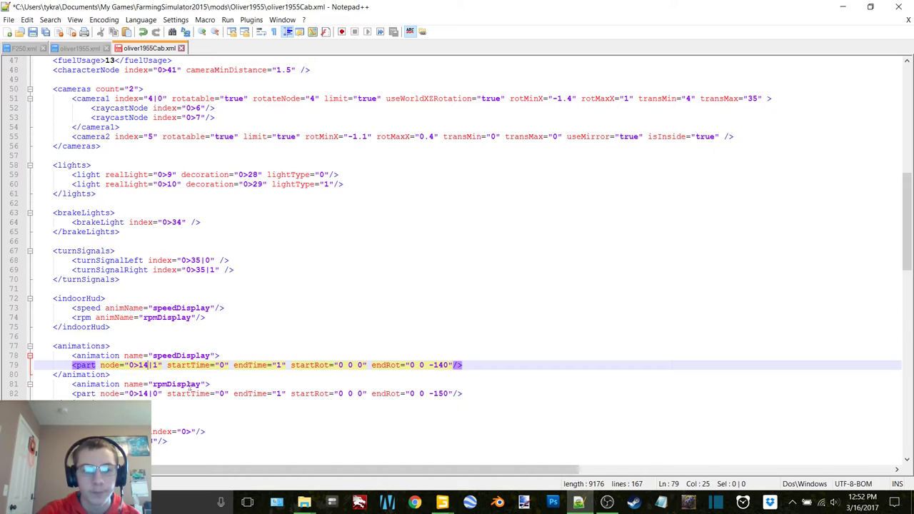
left_click_drag(148, 365, 139, 365)
type("40")
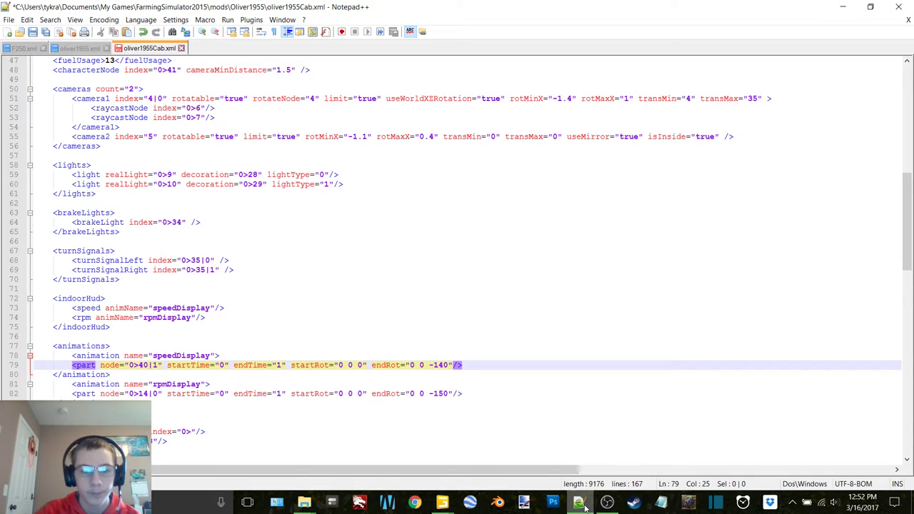
mouse_move(584, 505)
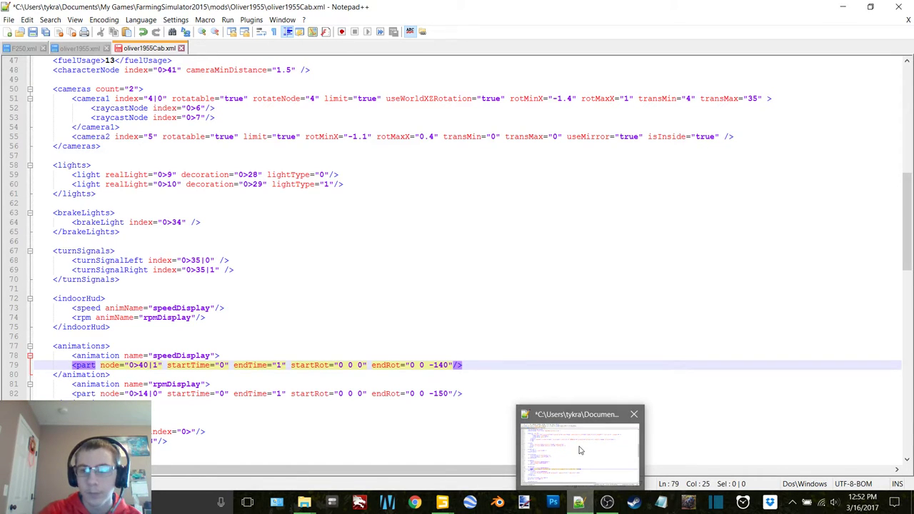
mouse_move(442, 502)
mouse_move(596, 446)
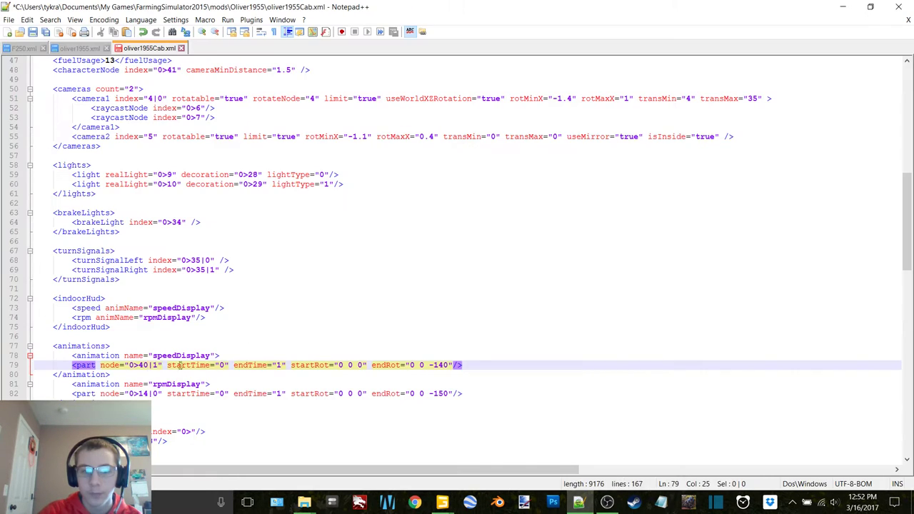
type("|45")
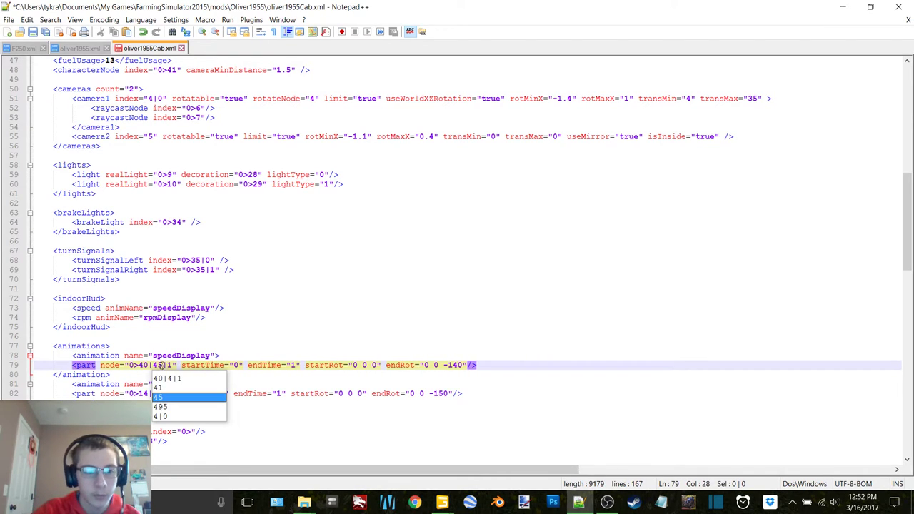
key("Escape")
Set the rpmDisplay part node to 0>40|45|1 by reusing the speedDisplay node value
left_click_drag(173, 365, 132, 366)
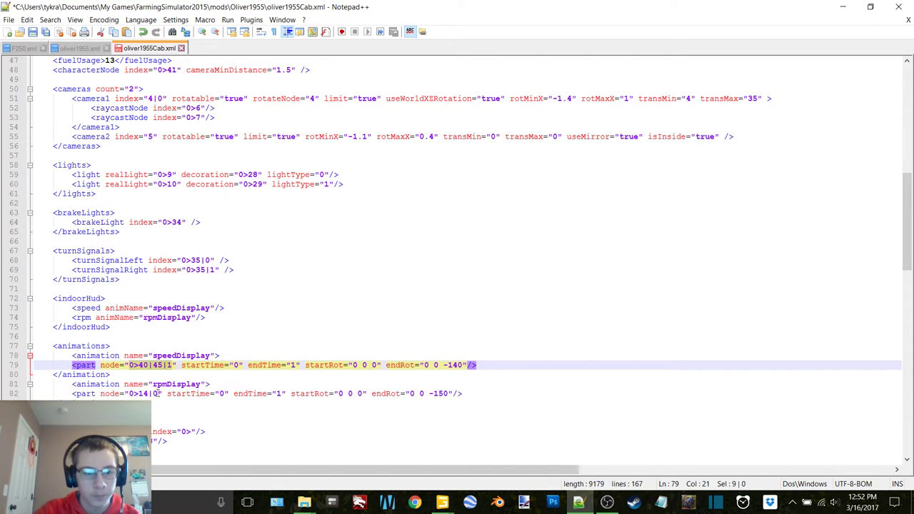
left_click_drag(160, 393, 133, 393)
type("0>40|45|1")
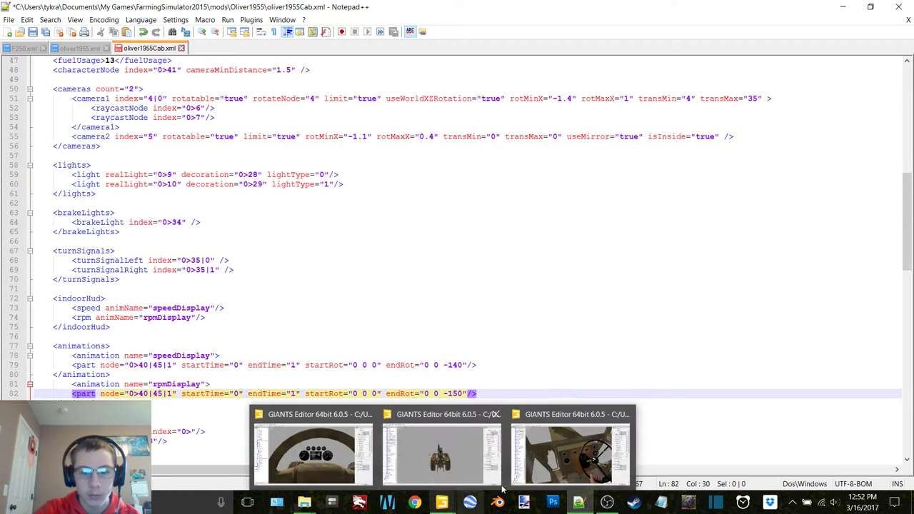
Check the index paths of speed and rpm in the Oliver1955Cab scene and set the speedDisplay part node to 0>40|45|0
left_click(544, 457)
left_click(54, 408)
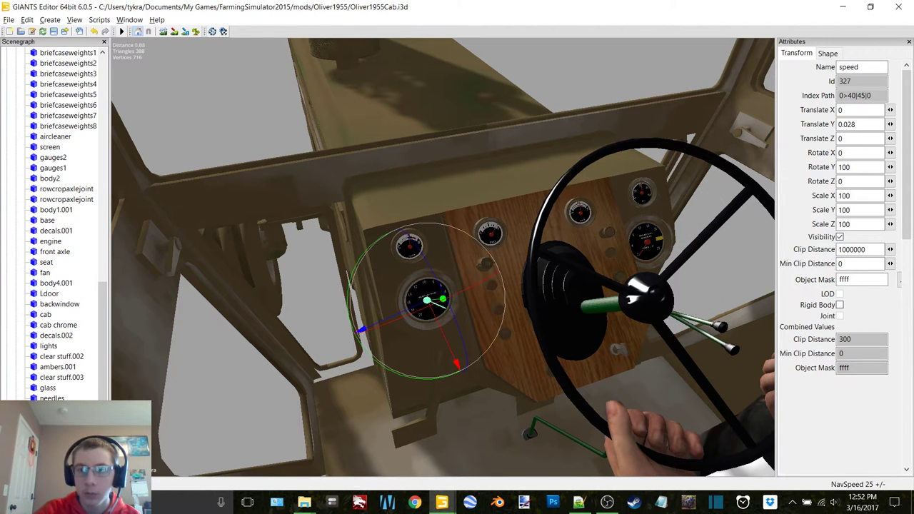
left_click(54, 419)
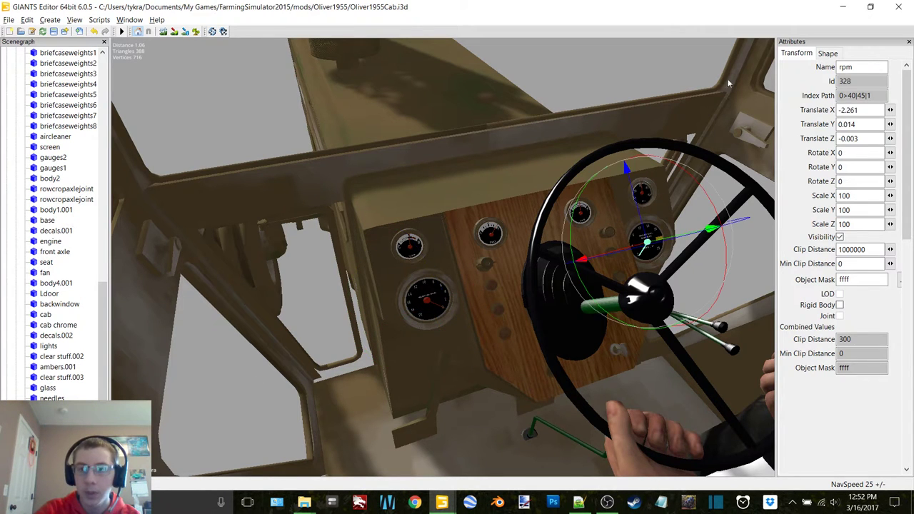
left_click(843, 6)
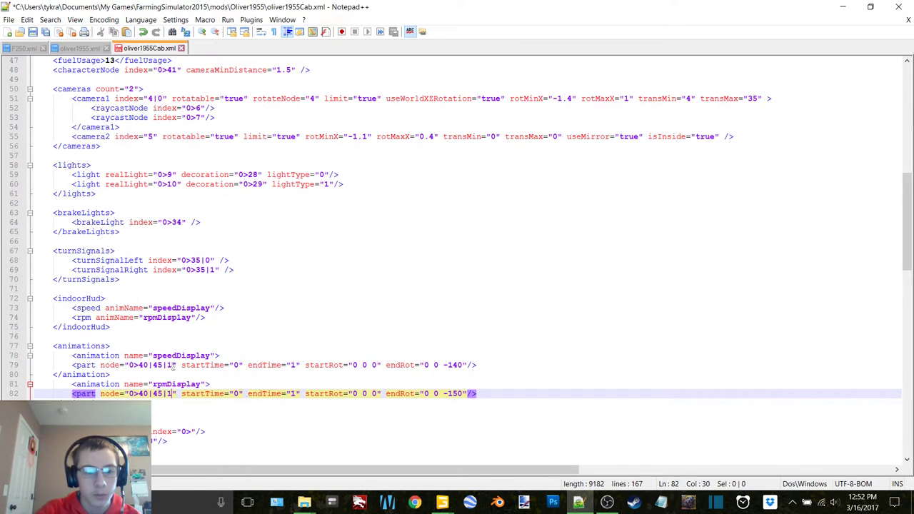
left_click(172, 365)
key("BackSpace")
type("0")
left_click(173, 347)
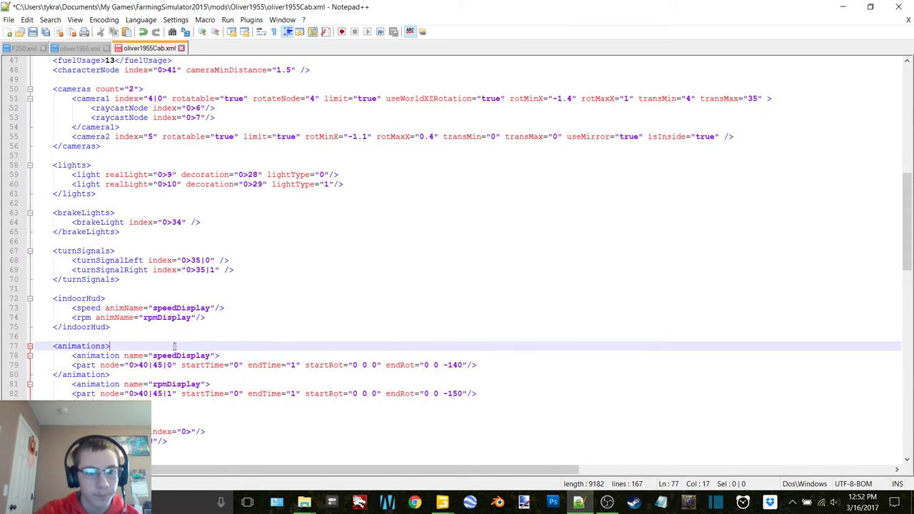
Review F250.xml beyond its indoorHud and animations sections for other entries related to the gauges
left_click(29, 47)
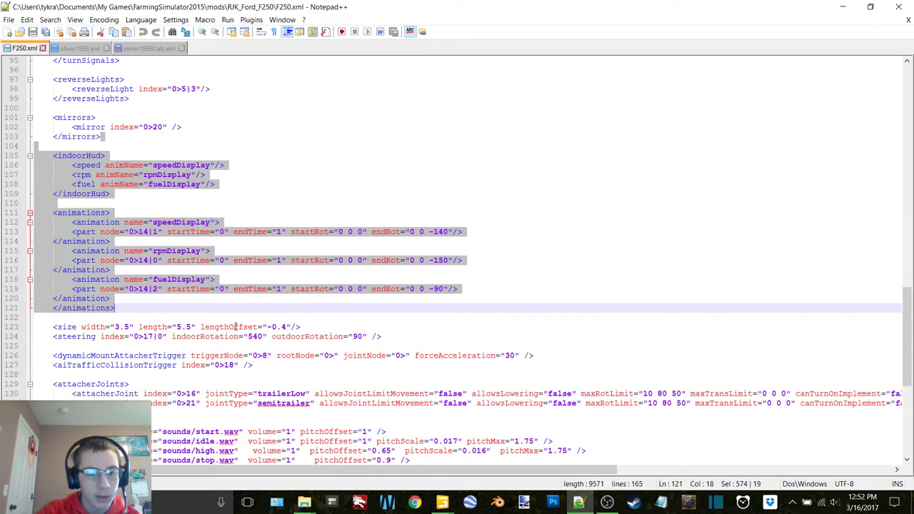
scroll(269, 300, "down", 5)
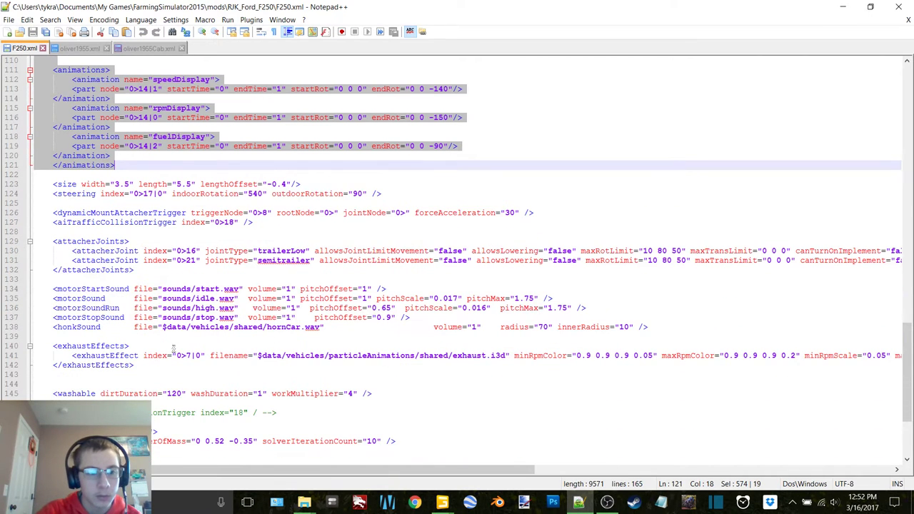
scroll(194, 382, "down", 5)
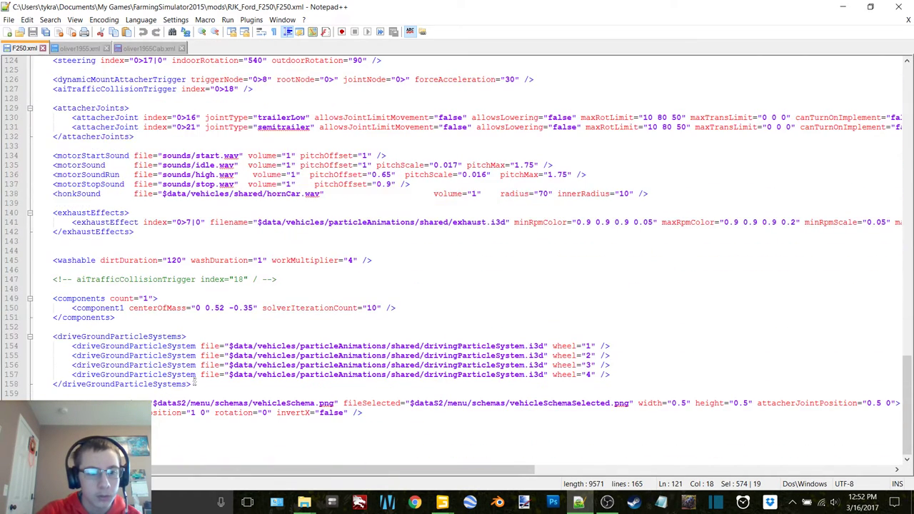
scroll(195, 384, "up", 20)
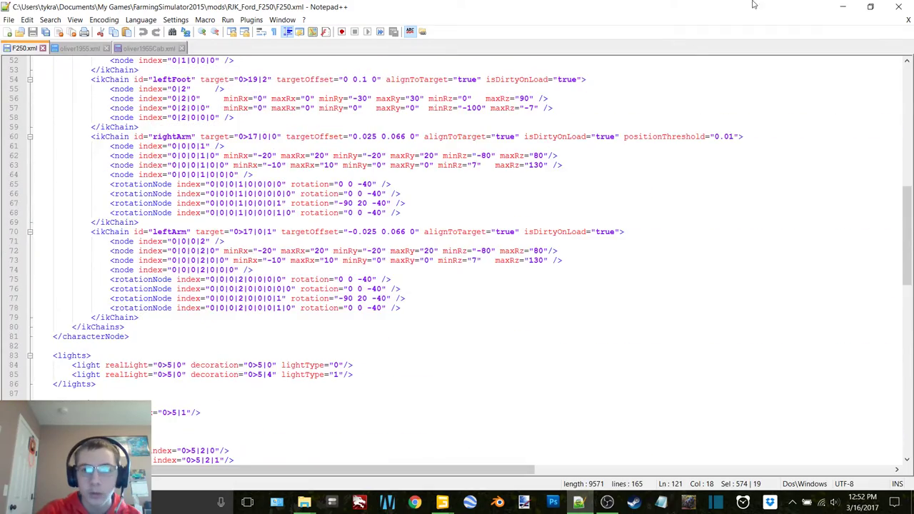
Inspect the steerable, sounds, shared, Textures and cars subfolders of the RJK_Ford_F250 mod folder
left_click(841, 5)
left_click(671, 126)
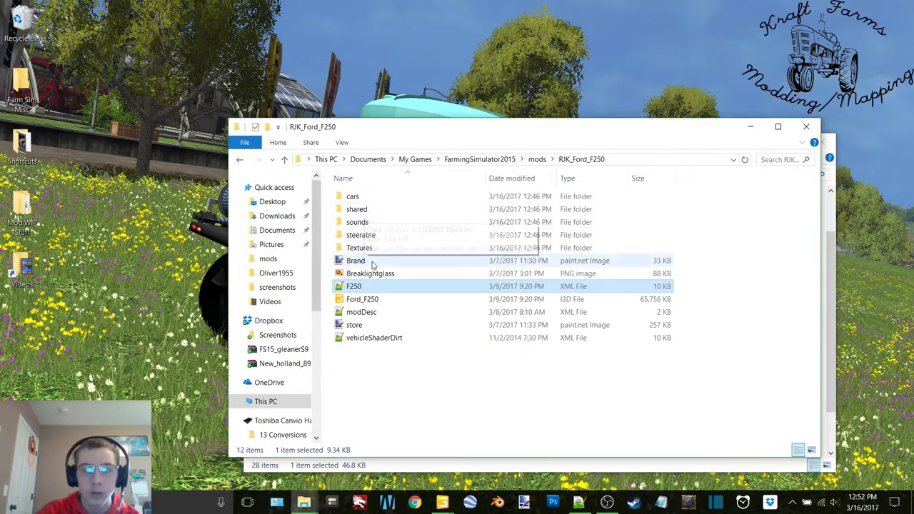
double_click(350, 234)
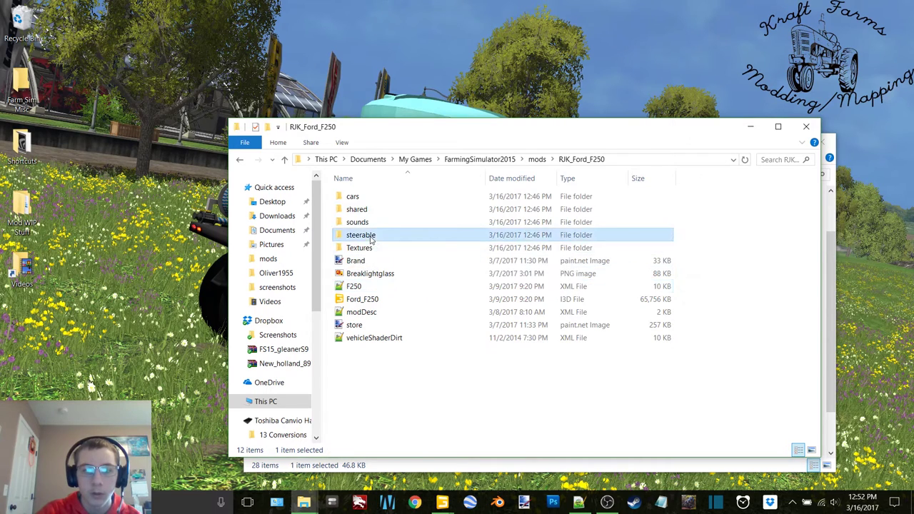
left_click(240, 159)
double_click(354, 223)
left_click(241, 160)
double_click(337, 205)
left_click(241, 160)
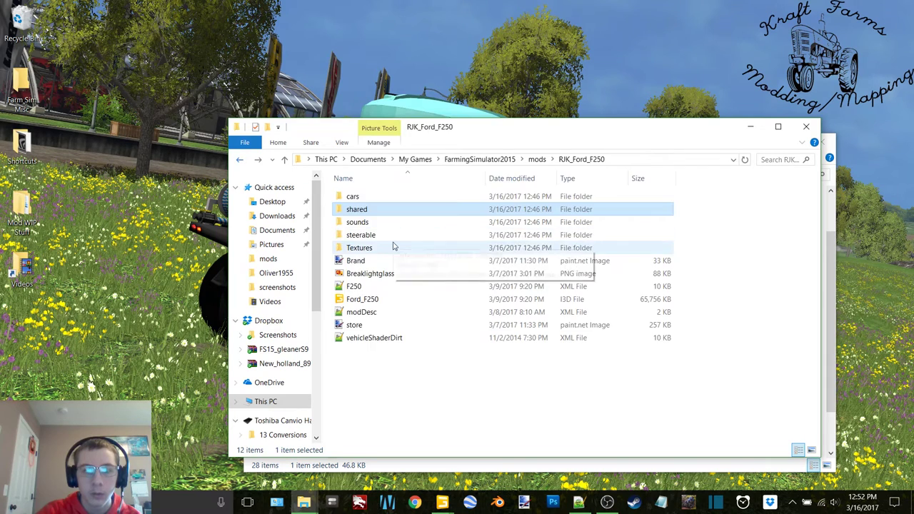
double_click(394, 248)
scroll(470, 249, "down", 1)
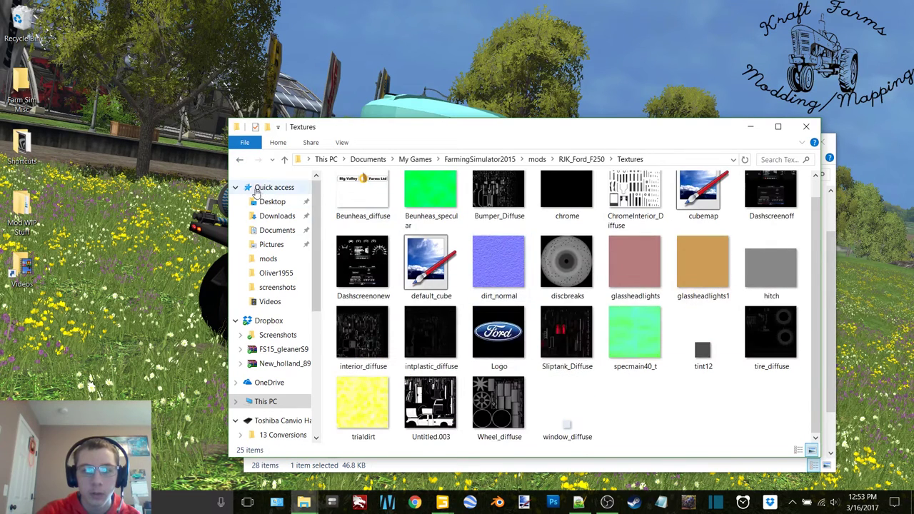
left_click(240, 160)
double_click(343, 196)
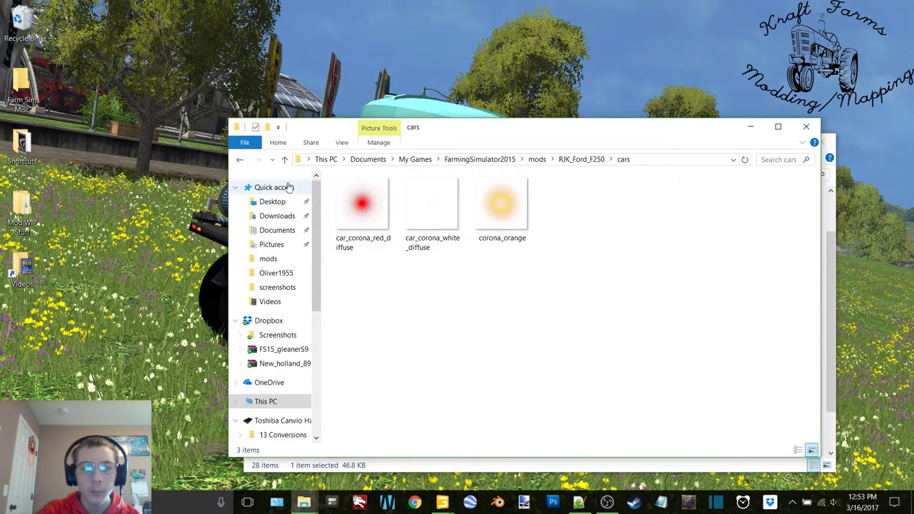
Review the characterNode and lights entries of F250.xml in Notepad++ and close the file
left_click(241, 160)
left_click(749, 127)
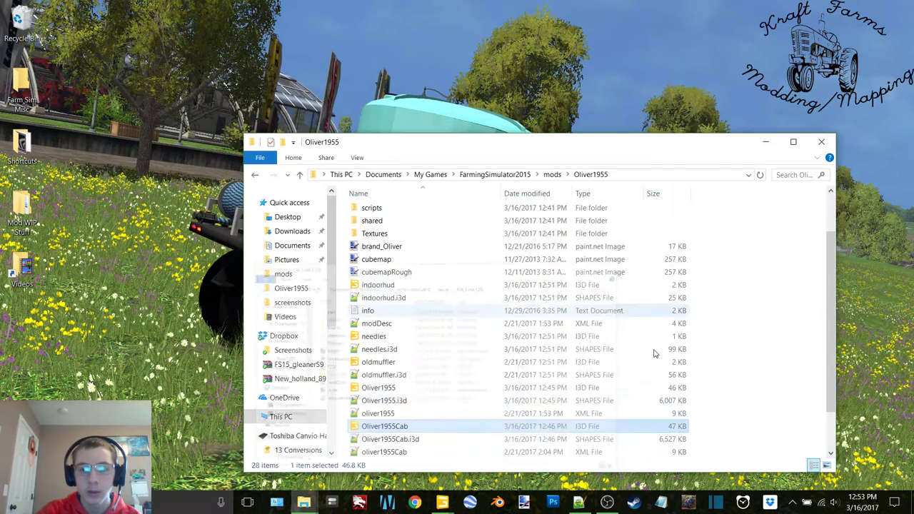
left_click(578, 502)
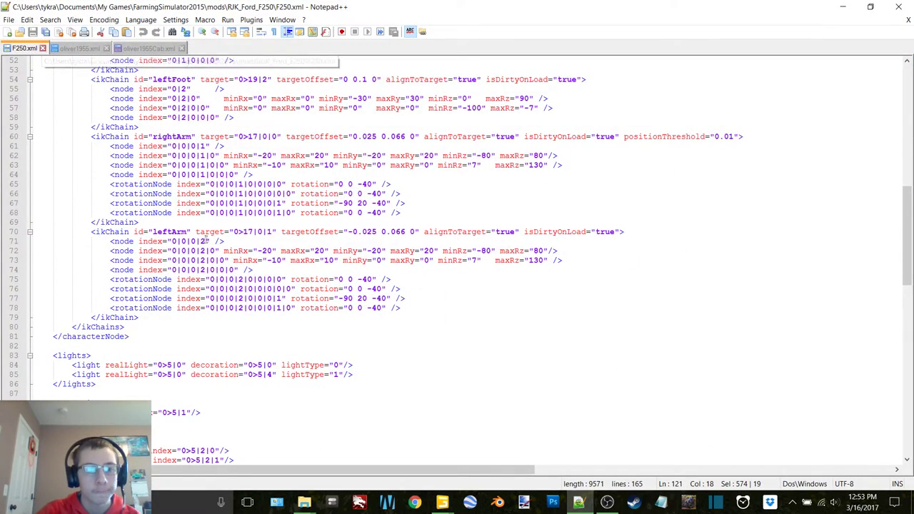
scroll(225, 259, "up", 4)
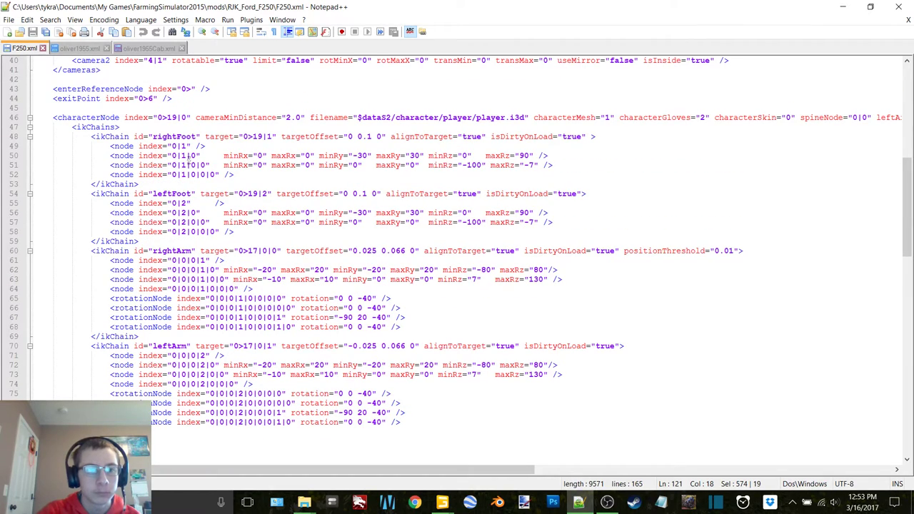
scroll(184, 271, "down", 5)
scroll(181, 287, "down", 20)
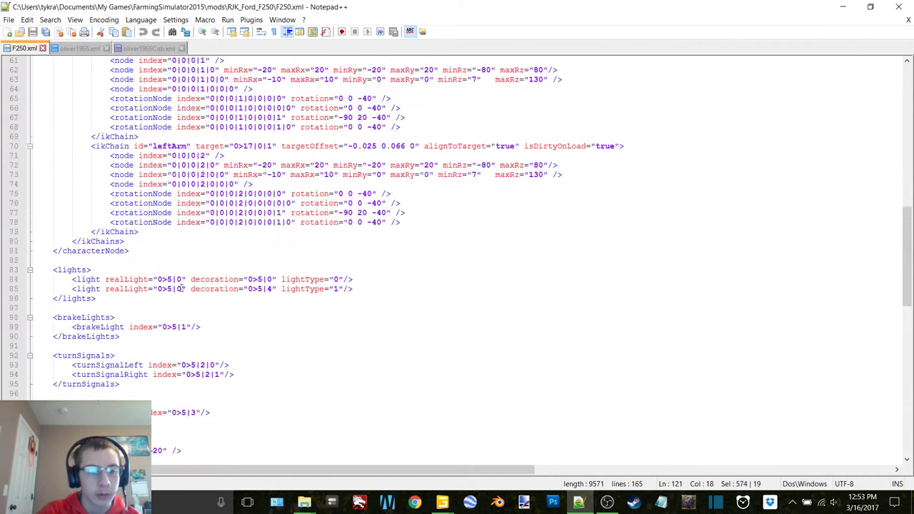
scroll(182, 287, "up", 6)
left_click(42, 48)
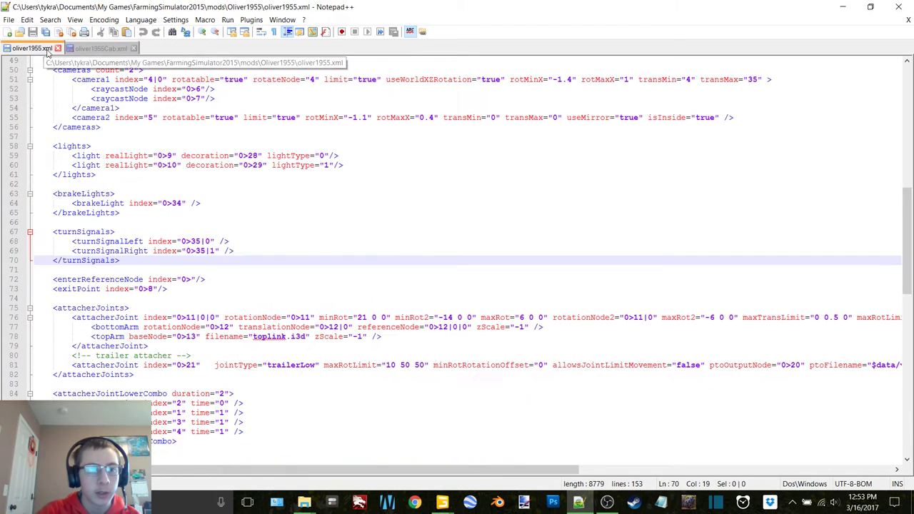
Copy the indoorHud and animations blocks from oliver1955Cab.xml into oliver1955.xml below the turnSignals section
left_click(81, 48)
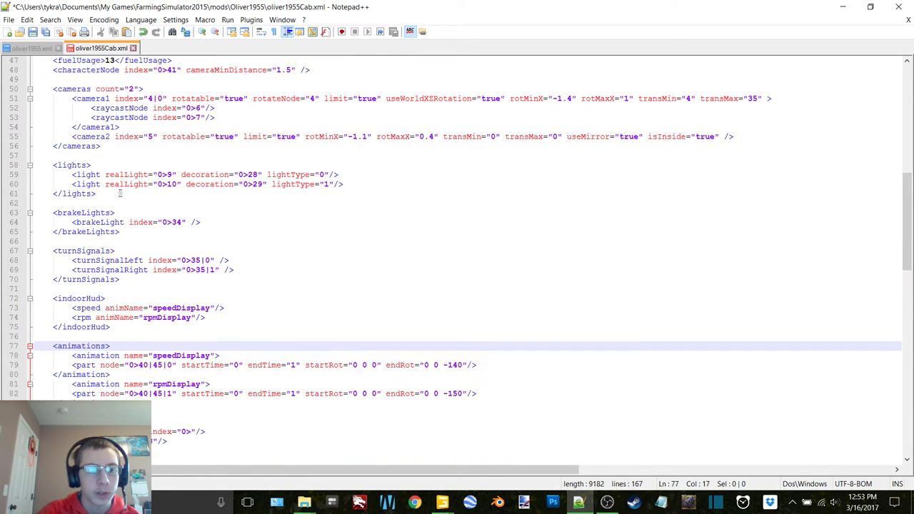
left_click(121, 281)
key("shift+Down")
key("shift+Down")
key("shift+Down")
key("shift+Down")
key("shift+Down")
key("shift+Down")
key("shift+Down")
key("shift+Down")
key("shift+Down")
key("shift+Down")
key("shift+Down")
key("shift+Down")
key("shift+Down")
key("shift+Down")
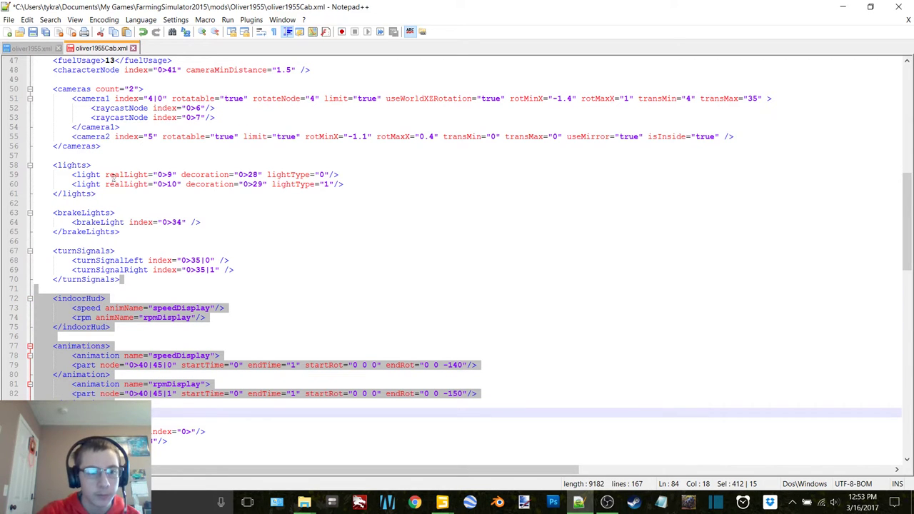
left_click(29, 49)
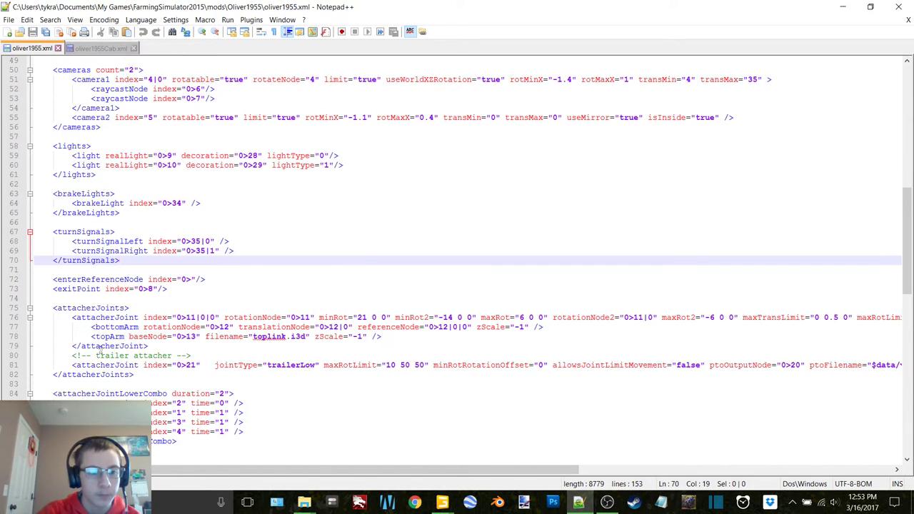
type("<indoorHud>         <speed animName=\"speedDisplay\" />         <rpm animName=\"rpmDisplay\"/>     </indoorHud>      <animations>         <animation name=\"speedDisplay\">         <part node=\"0>40|45|0\" startTime=\"0\" endTime=\"1\" startRot=\"0 0 0\" endRot=\"0 0 -140\"/>     </animation>         <animation name=\"rpmDisplay\">         <part node=\"0>40|45|1\" startTime=\"0\" endTime=\"1\" startRot=\"0 0 0\" endRot=\"0 0 -150\"/>     </animation>     </animations>")
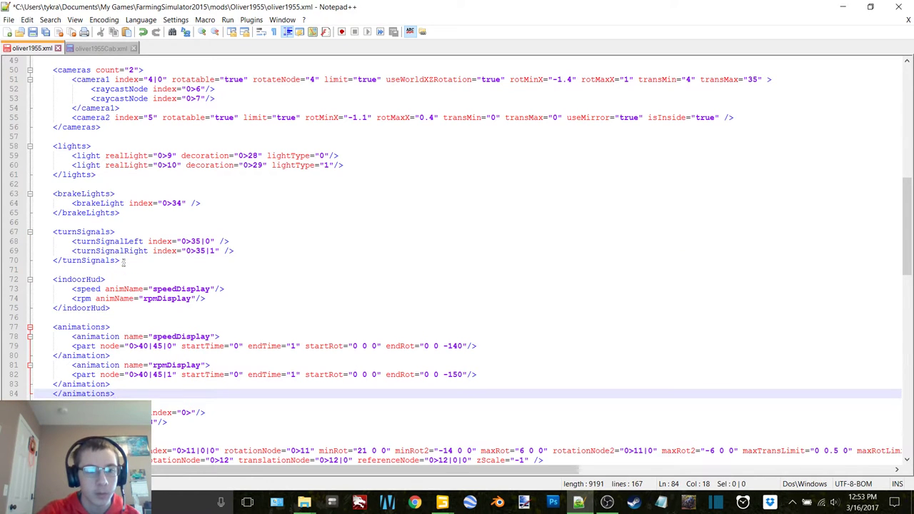
left_click(165, 348)
key("ctrl+s")
Switch to the Oliver1955Cab scene in GIANTS Editor and close it, saving its changes
mouse_move(442, 503)
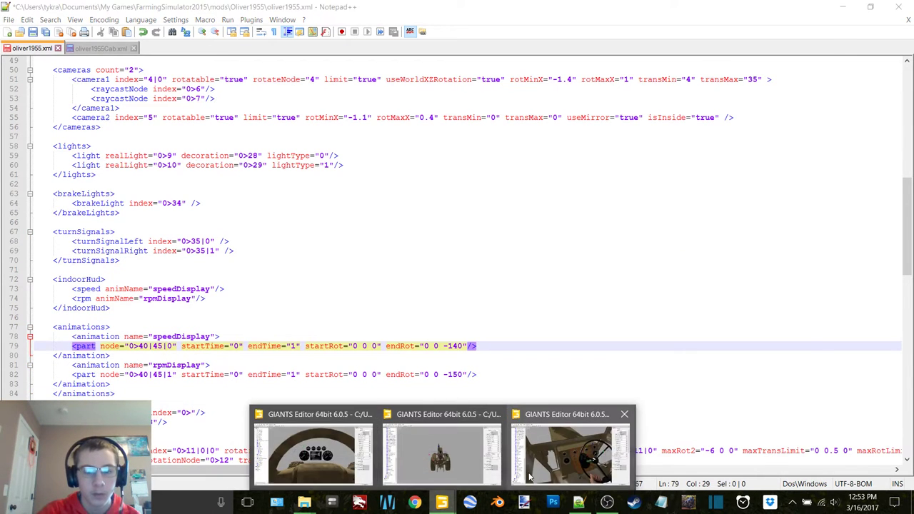
left_click(317, 449)
left_click(898, 6)
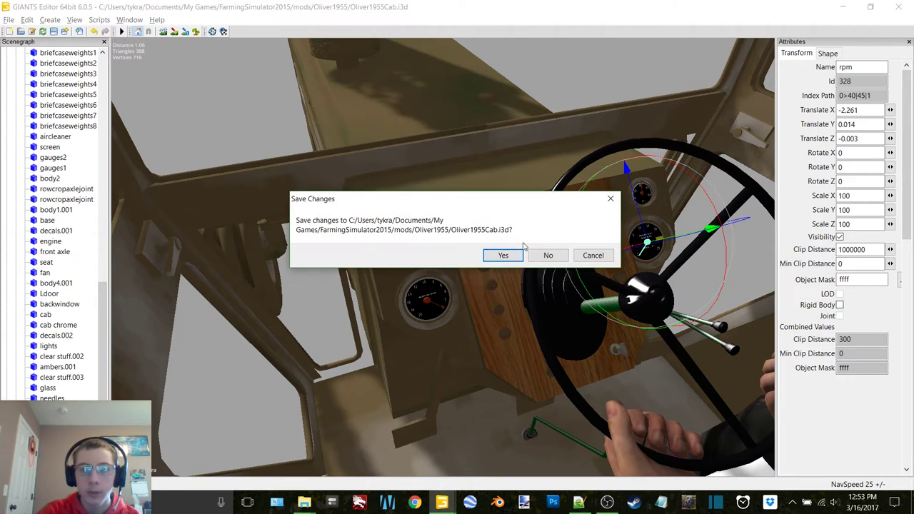
left_click(502, 256)
Check the indoorHud and needle index paths in the Oliver1955 scene and set the speedDisplay part node to 0>40|41|0 in oliver1955.xml
mouse_move(442, 503)
left_click(472, 462)
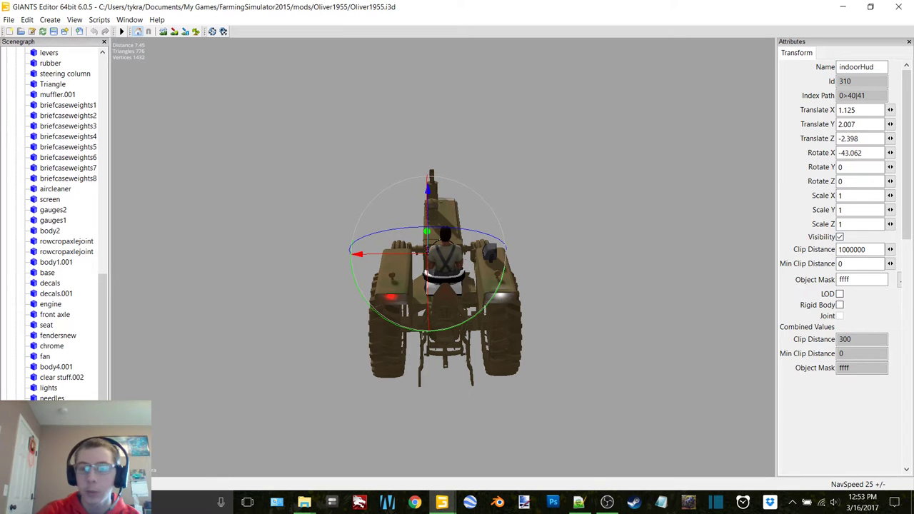
key("Down")
key("Down")
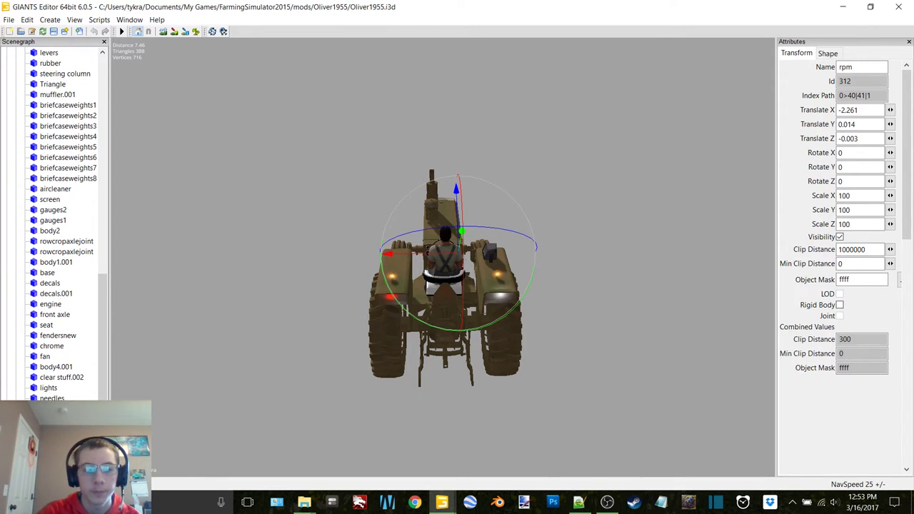
key("Up")
key("Up")
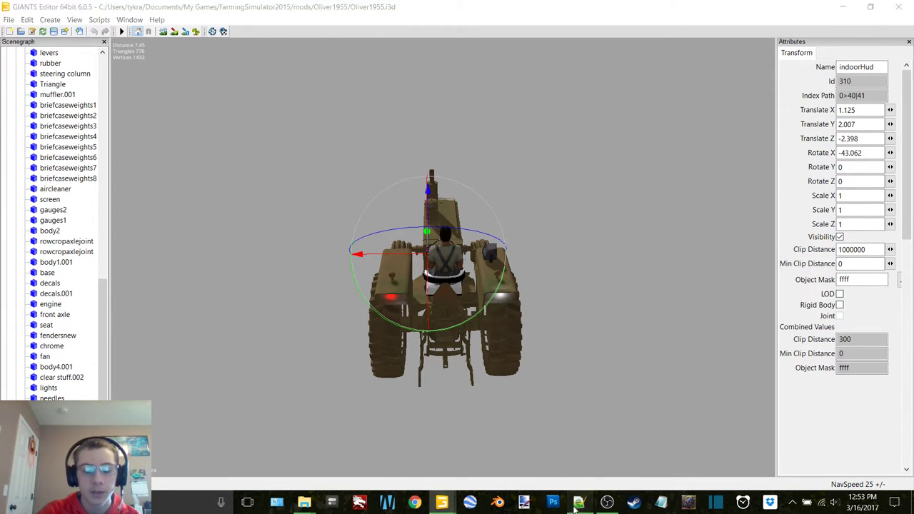
left_click(578, 502)
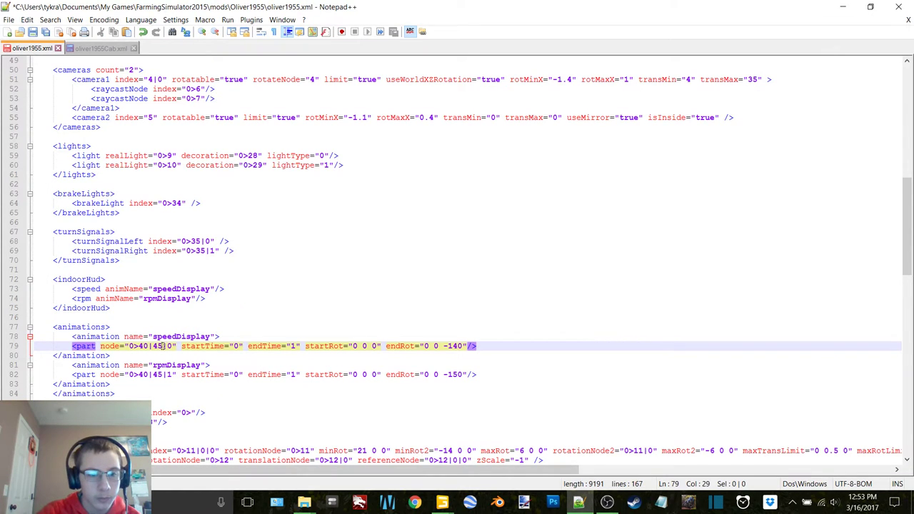
key("BackSpace")
key("BackSpace")
type("41")
Set the rpmDisplay part node in oliver1955.xml to 0>40|41|1
left_click(163, 376)
key("BackSpace")
key("BackSpace")
type("41")
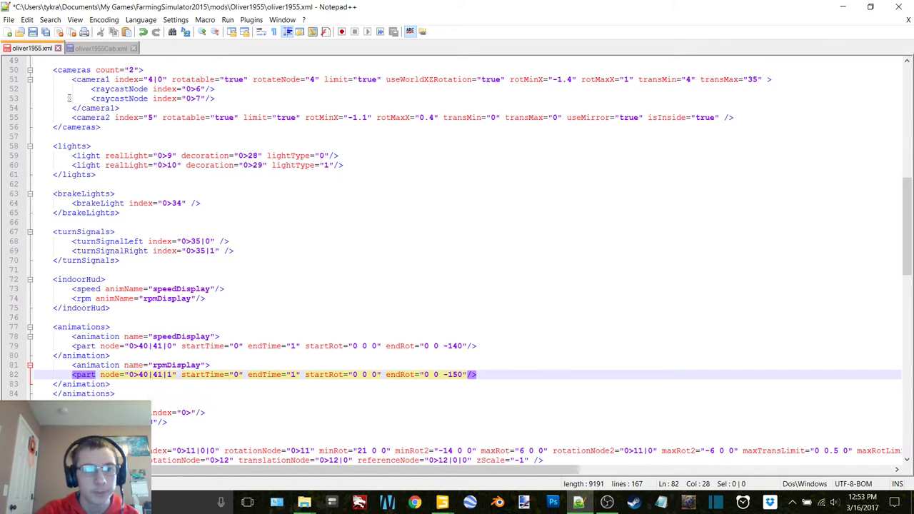
Save oliver1955.xml and oliver1955Cab.xml and close the open XML and scene editor windows
left_click(32, 33)
left_click(101, 48)
left_click(33, 33)
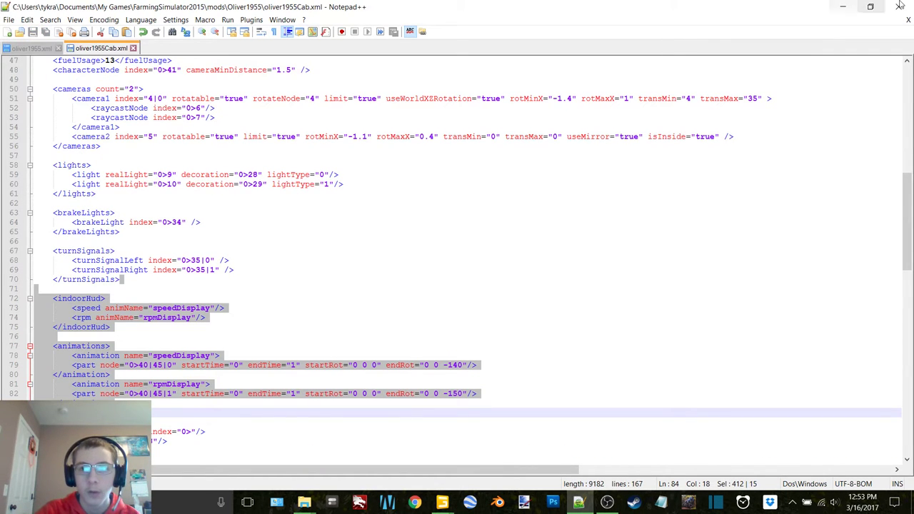
left_click(899, 6)
left_click(899, 6)
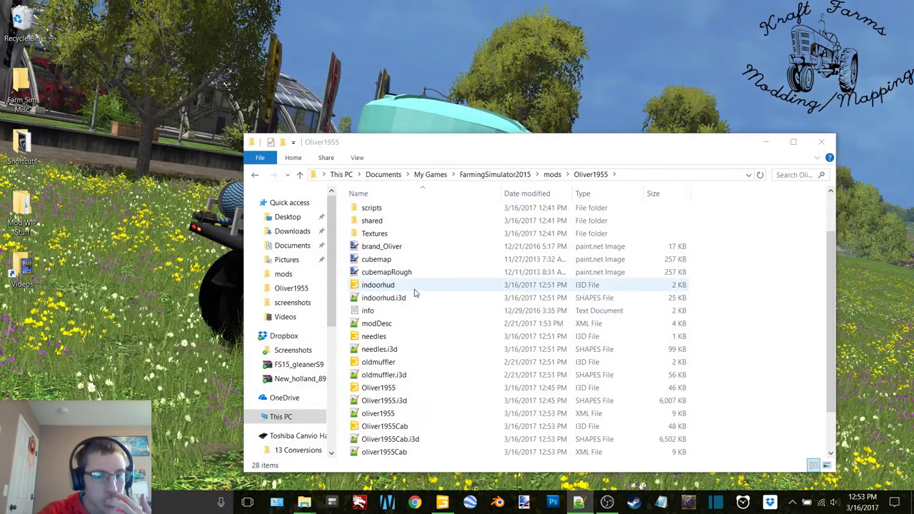
Move the indoorhud and needles I3D files and their shapes files from the Oliver1955 mod folder to the desktop
left_click(415, 287)
left_click(415, 298, "ctrl")
left_click(400, 349, "ctrl")
left_click(399, 337, "ctrl")
left_click_drag(400, 341, 67, 32)
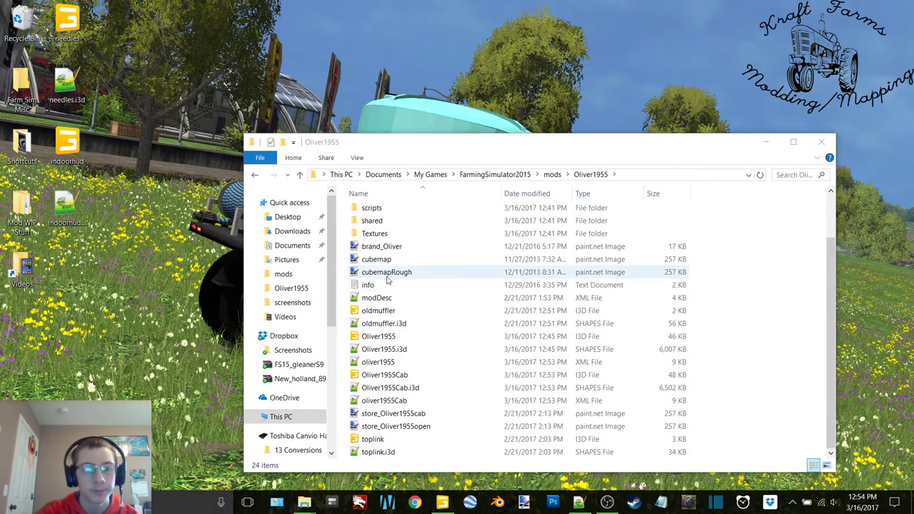
Read the info text file of the Oliver1955 mod and look through the images in its Textures folder
double_click(412, 286)
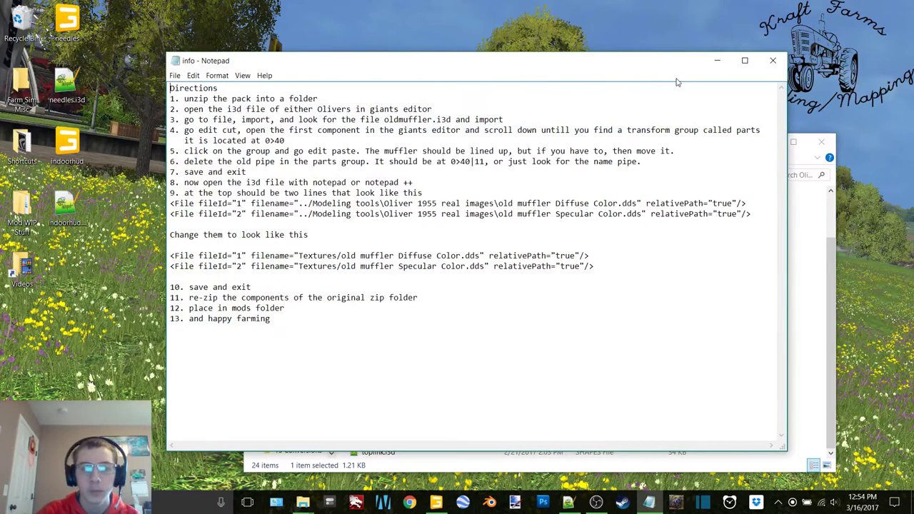
left_click(771, 62)
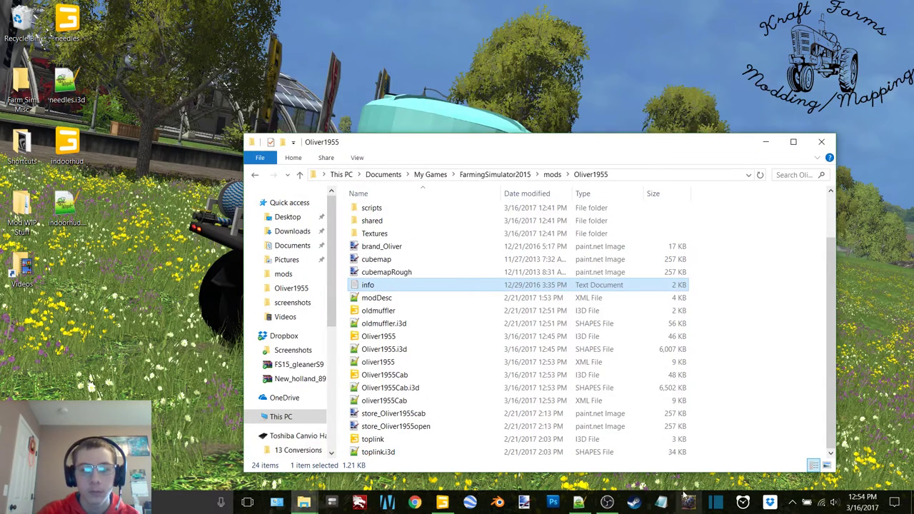
scroll(481, 307, "up", 2)
left_click_drag(502, 151, 474, 65)
scroll(428, 315, "down", 2)
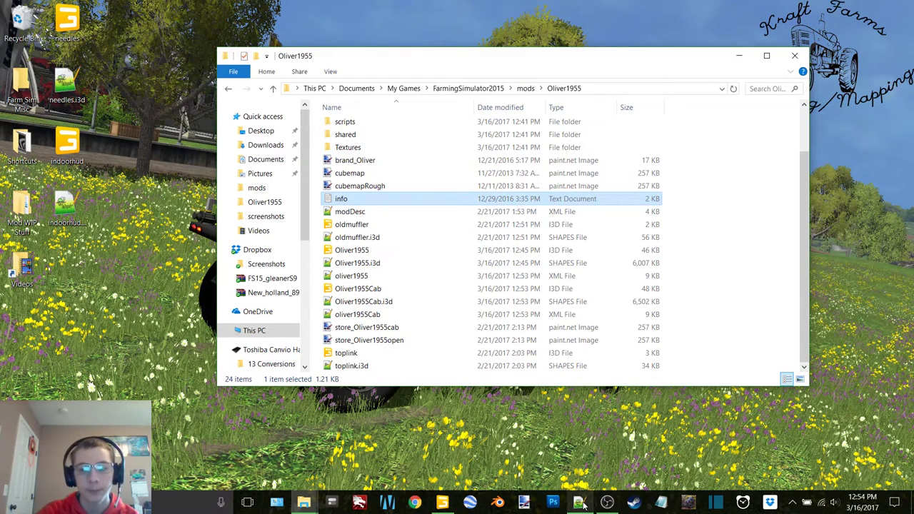
scroll(549, 255, "up", 2)
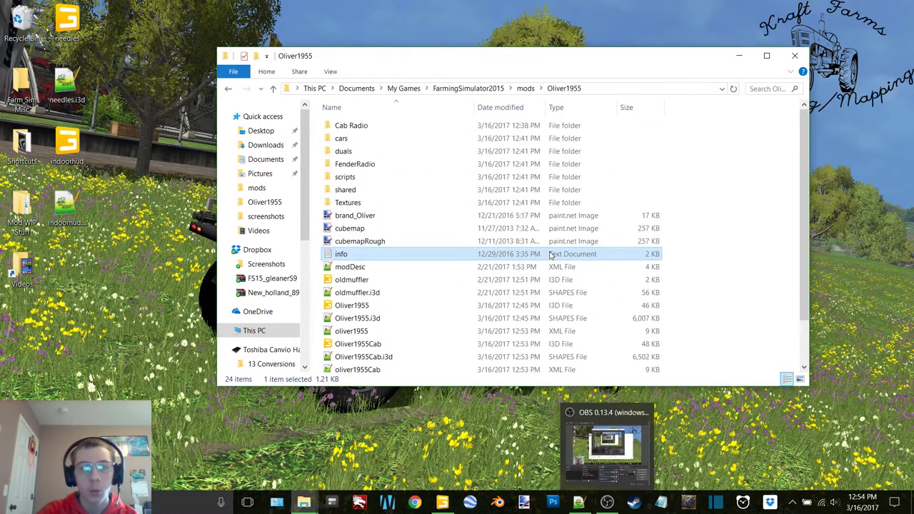
double_click(371, 205)
scroll(371, 206, "down", 3)
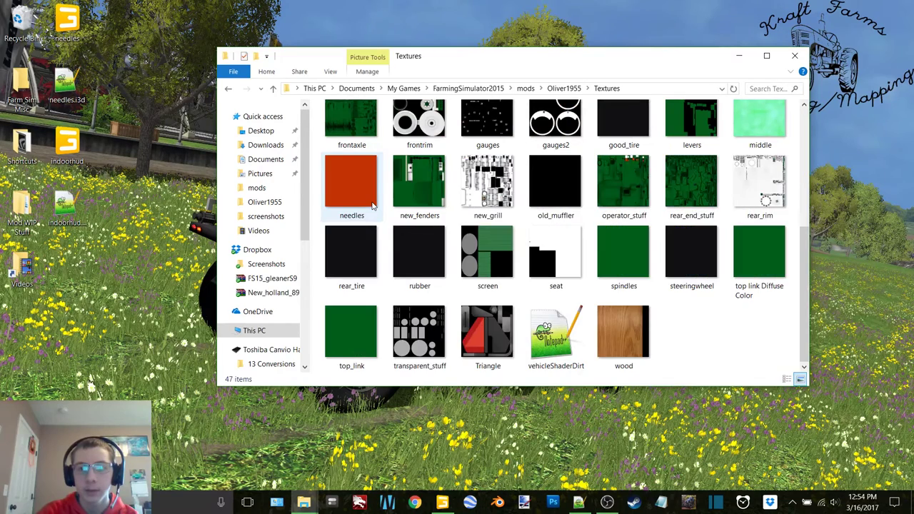
scroll(371, 205, "up", 3)
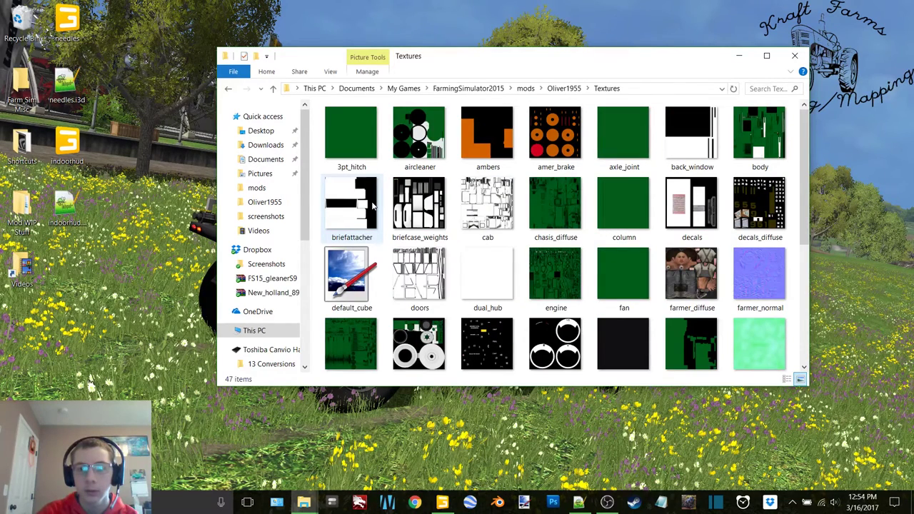
Move dirt_normal from the mod's shared folder into its Textures folder
key("BackSpace")
double_click(350, 190)
left_click(349, 133)
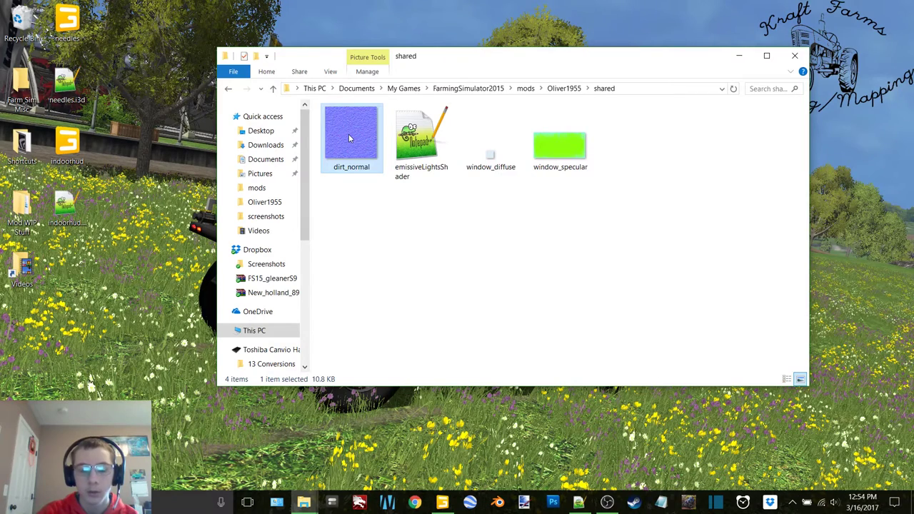
left_click(229, 89)
double_click(347, 198)
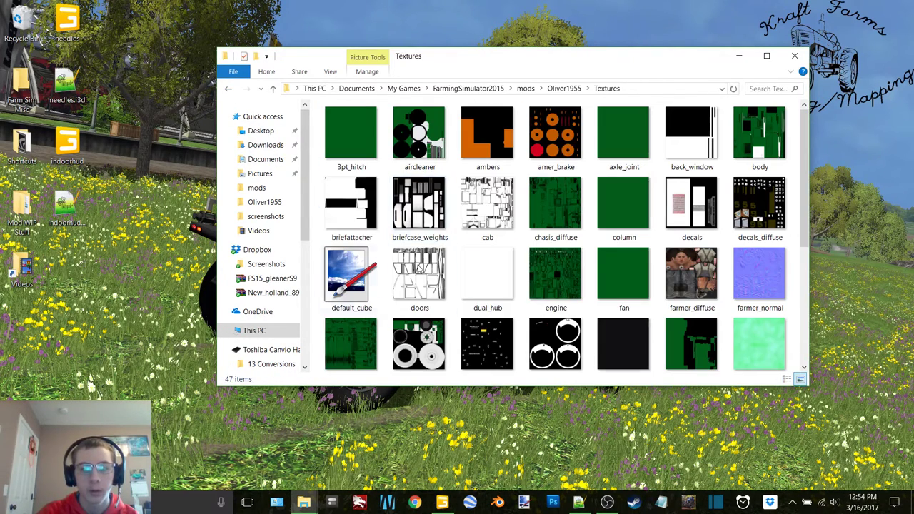
key("ctrl+v")
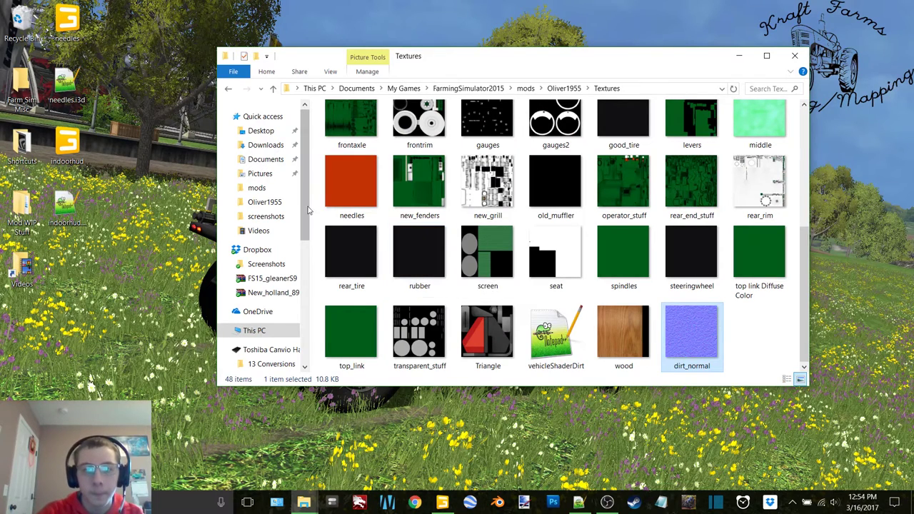
Open the Oliver1955 I3D file from the mod folder in GIANTS Editor and dismiss the welcome window
left_click(229, 88)
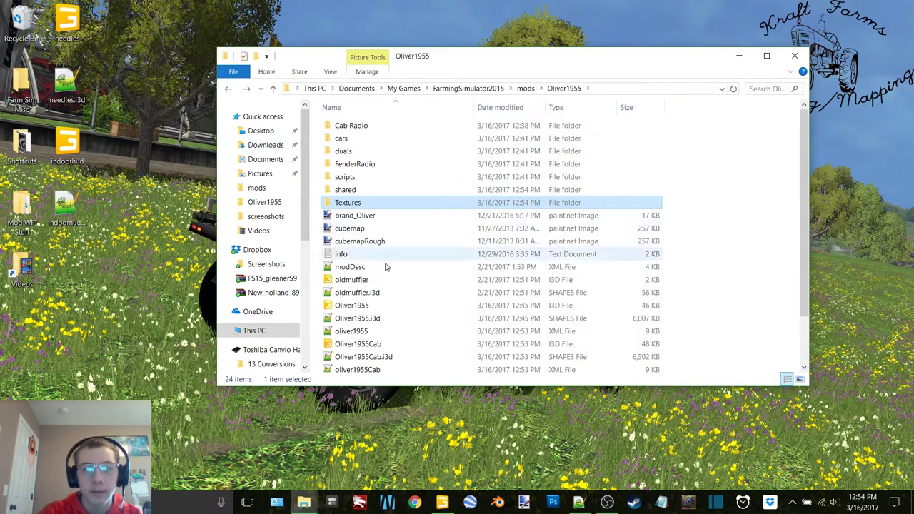
double_click(384, 305)
double_click(445, 230)
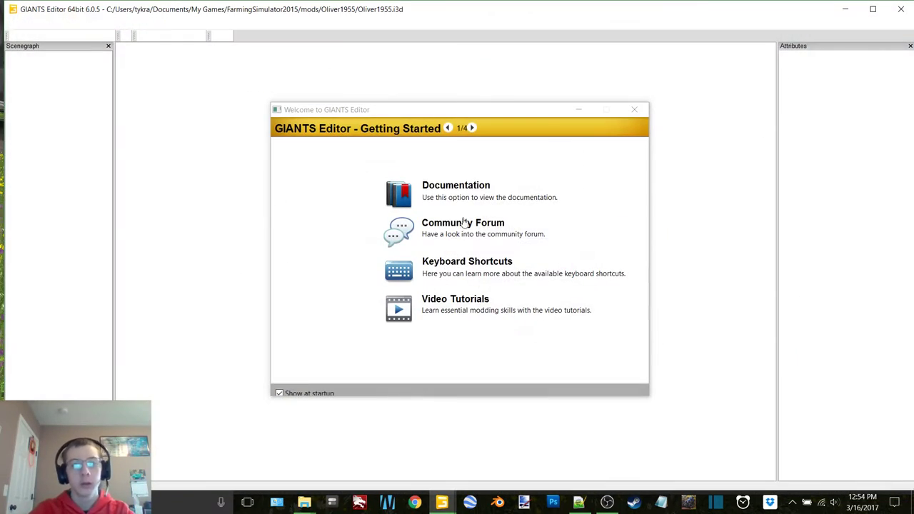
left_click(634, 109)
double_click(132, 9)
Show the console and examine its loading messages for missing texture files
left_click(129, 19)
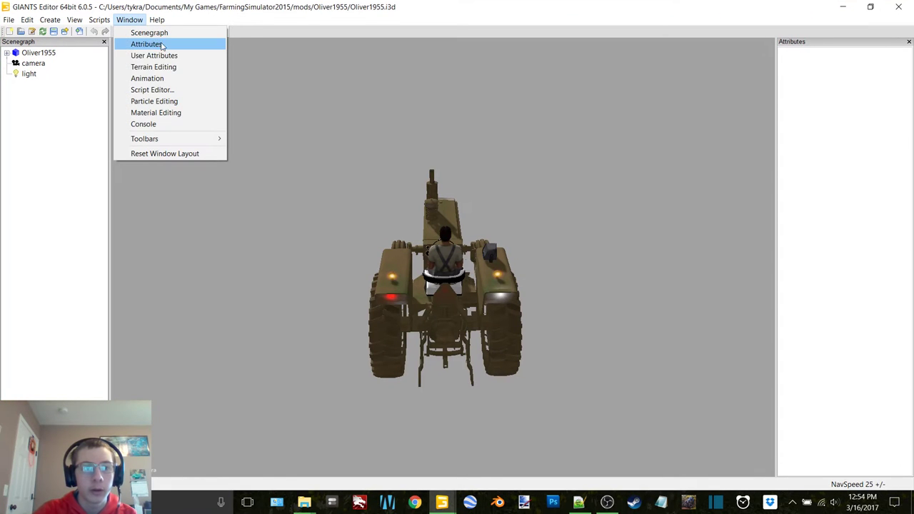
left_click(197, 123)
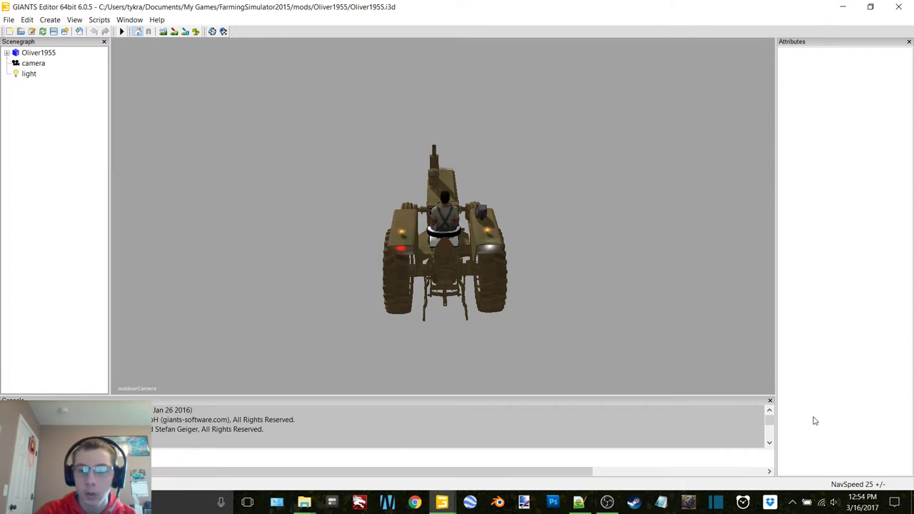
left_click_drag(769, 420, 769, 446)
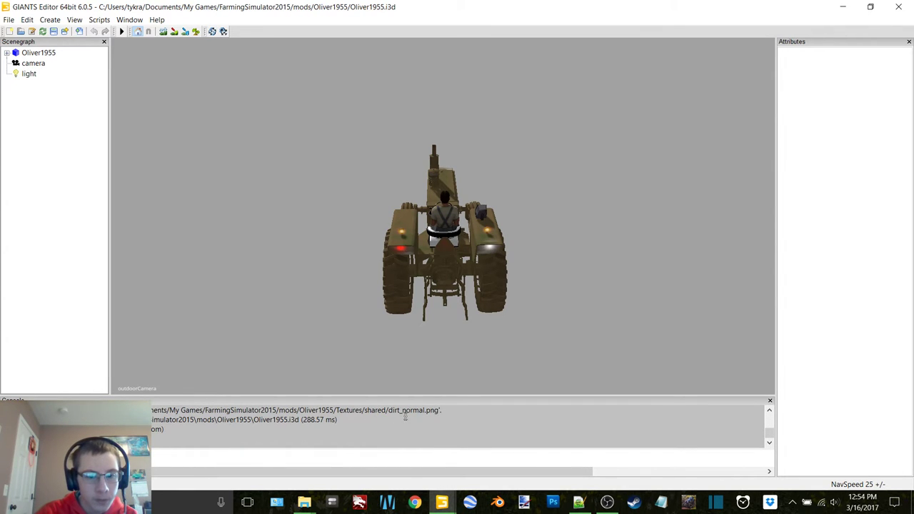
scroll(396, 420, "up", 1)
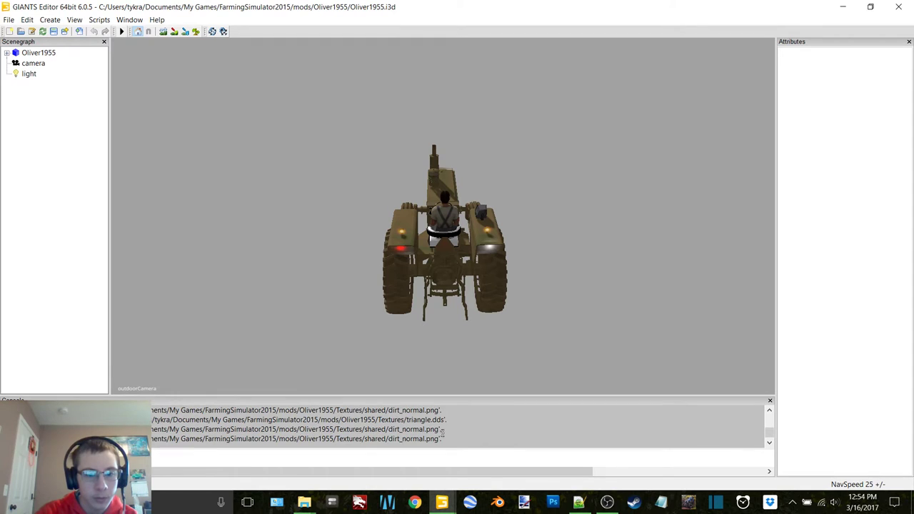
scroll(385, 429, "down", 1)
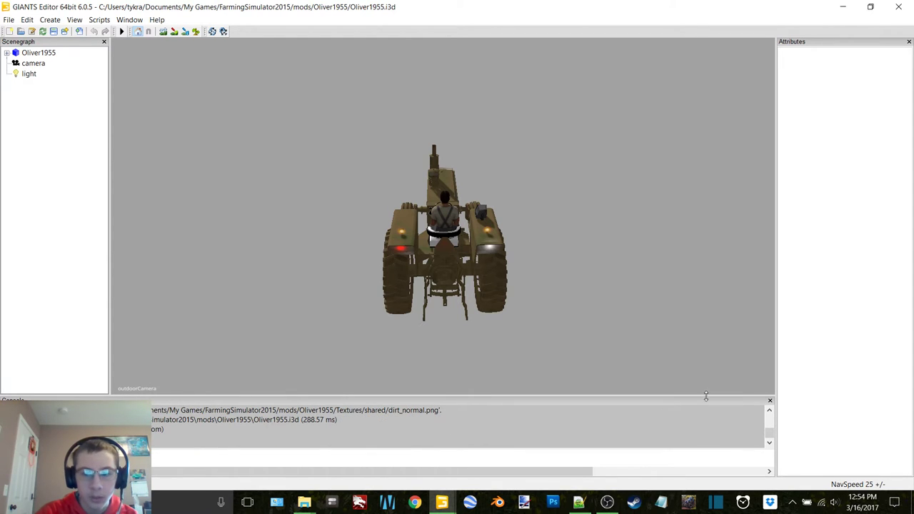
Create a folder named shared inside the Oliver1955 mod's Textures folder and move dirt_normal into it
left_click(770, 401)
left_click(843, 6)
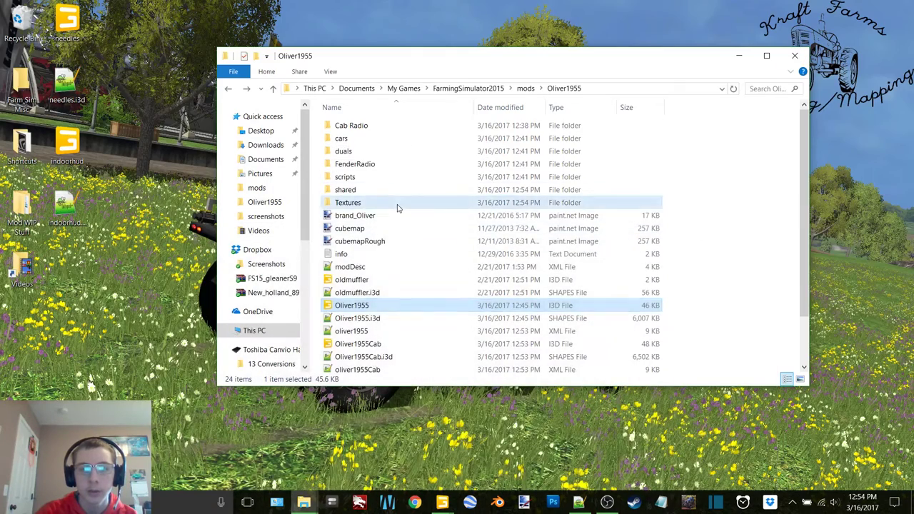
double_click(398, 207)
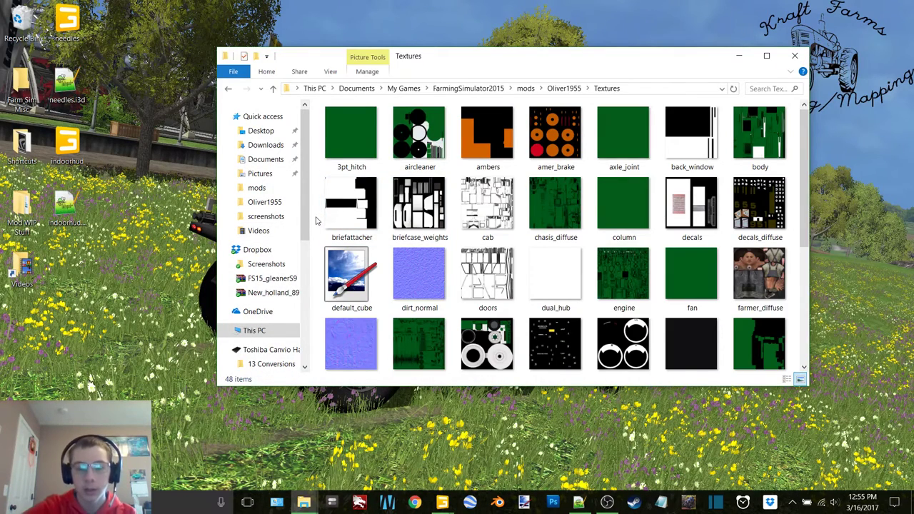
key("ctrl+shift+n")
type("shared")
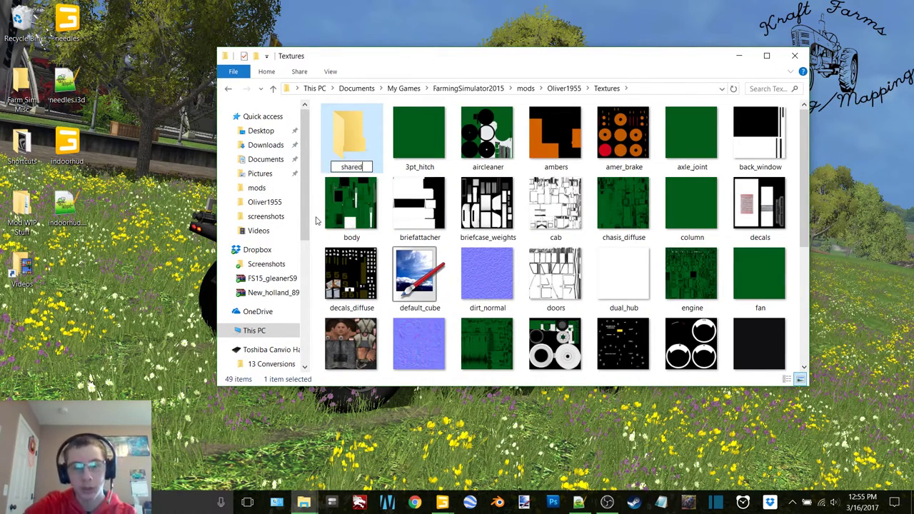
left_click_drag(475, 267, 360, 155)
Remove the shared/ prefix from the DirtNmap default filename in vehicleShaderDirt.xml in the Textures folder, then save and close the file
scroll(428, 235, "down", 3)
double_click(625, 327)
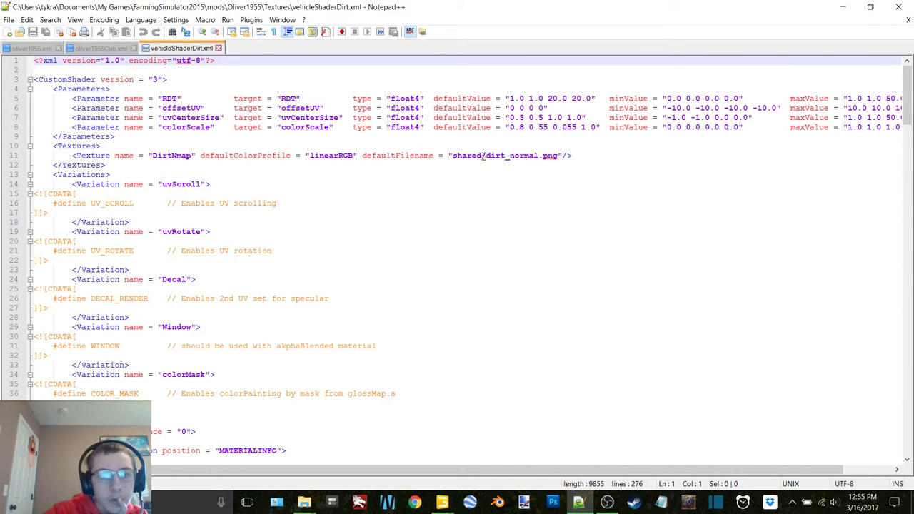
left_click(458, 155)
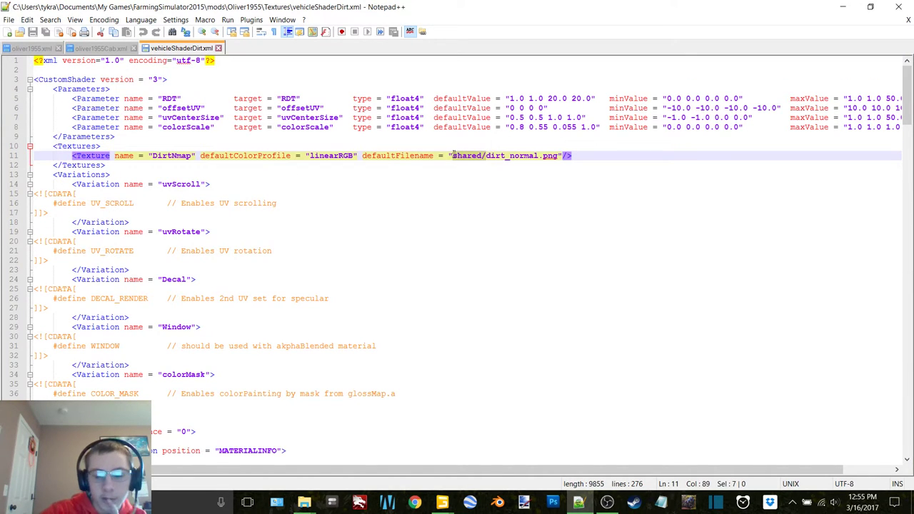
key("Delete")
left_click(32, 31)
left_click(218, 48)
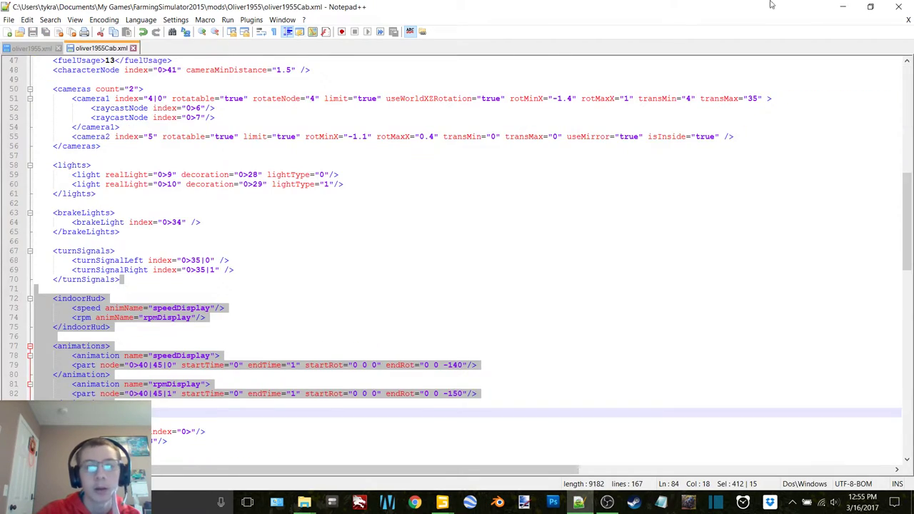
Move dirt_normal from the shared subfolder back into Textures and delete that subfolder, ending in the Oliver1955 mod folder
left_click(842, 6)
scroll(522, 268, "up", 5)
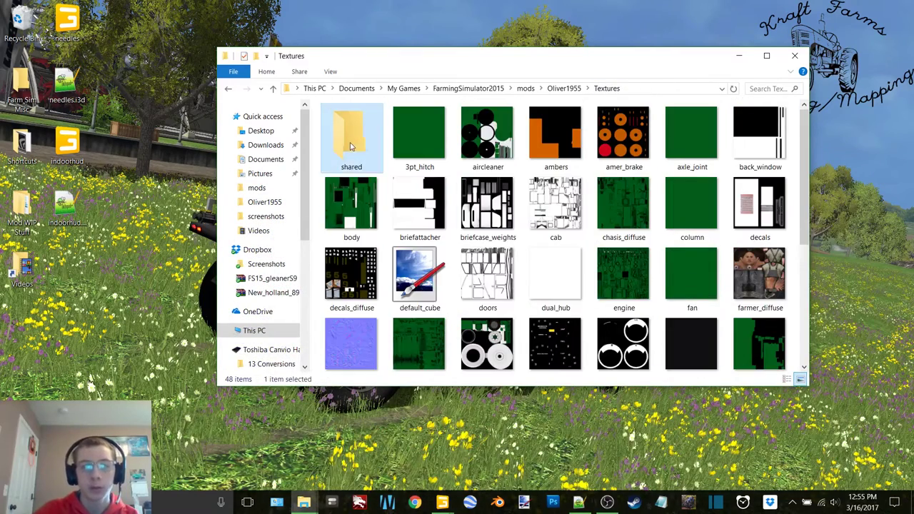
double_click(350, 147)
key("alt+Left")
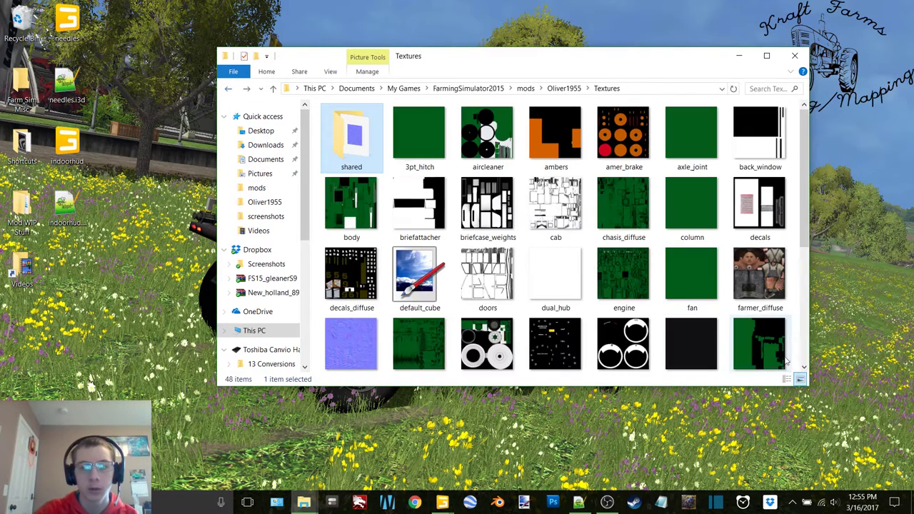
key("ctrl+v")
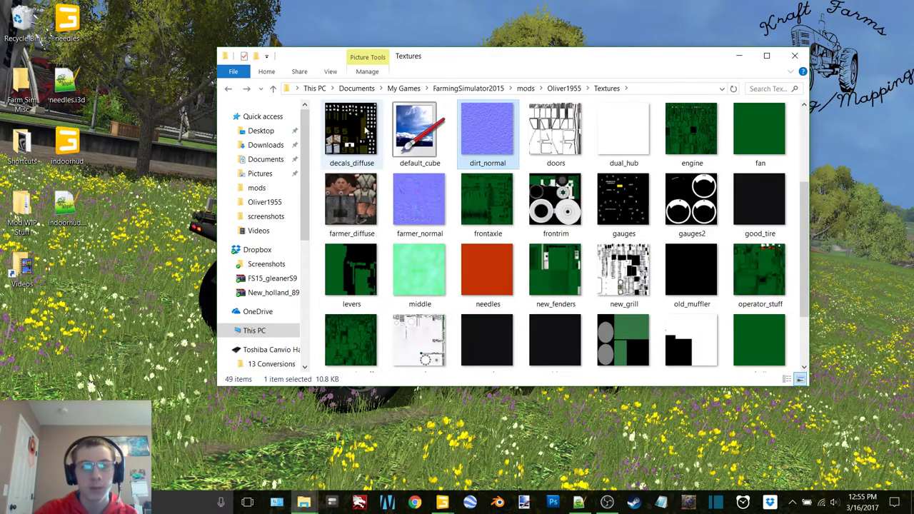
scroll(355, 128, "up", 2)
left_click_drag(350, 136, 26, 42)
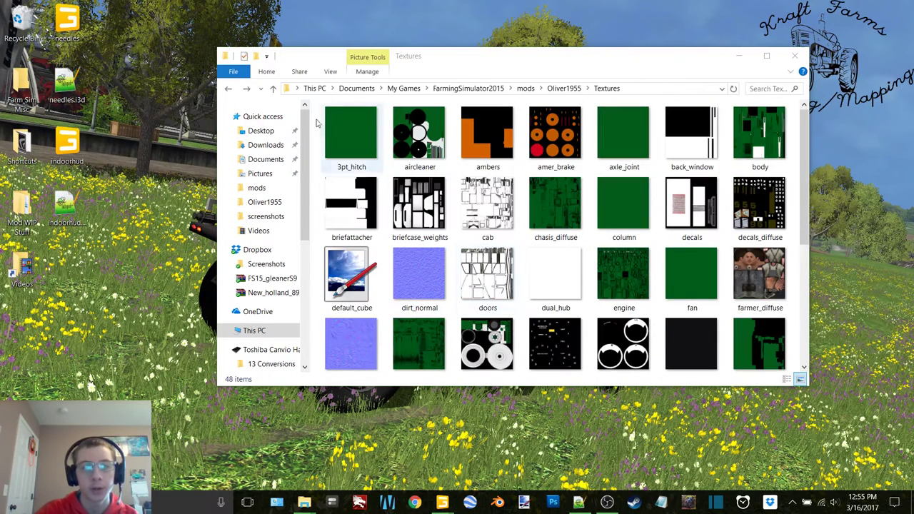
left_click(229, 90)
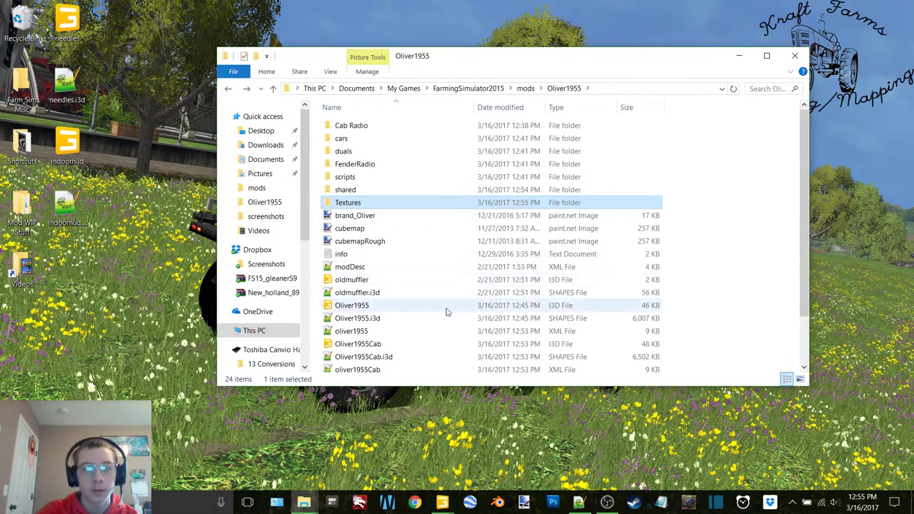
Close both open GIANTS Editor windows, including the one with Ford_F250.i3d
mouse_move(442, 502)
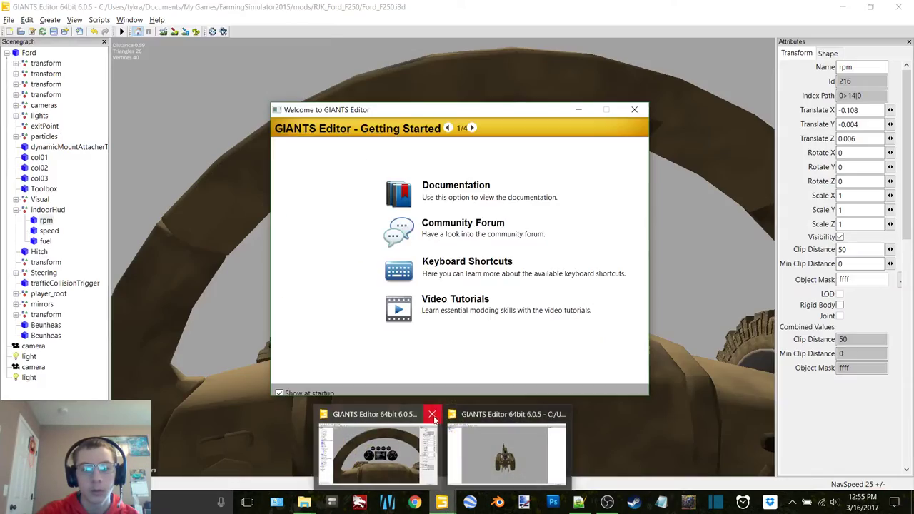
left_click(432, 414)
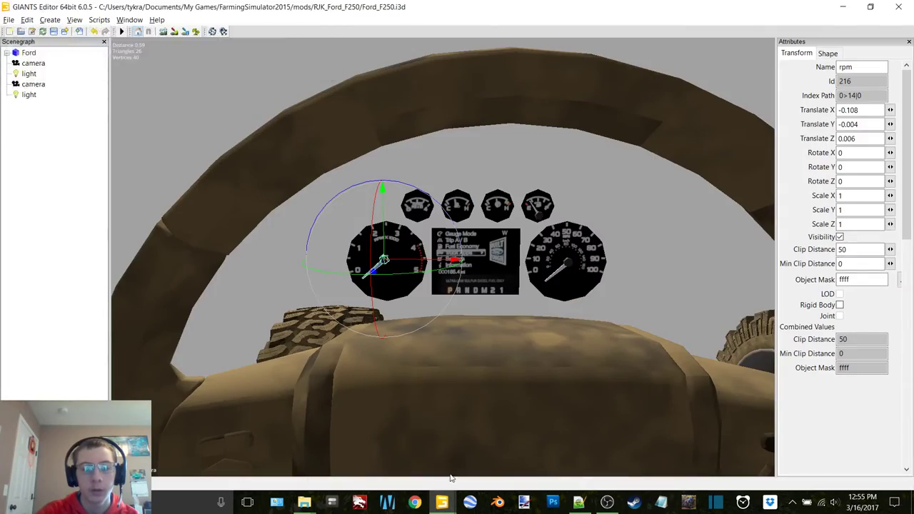
left_click(263, 63)
left_click(449, 505)
left_click(899, 5)
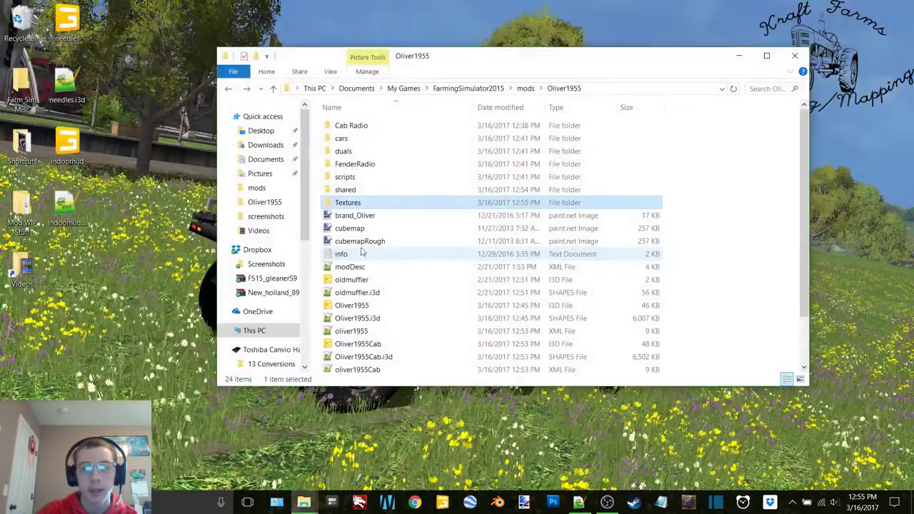
Open the Oliver1955 I3D file in GIANTS Editor 6.0.5, dismiss the welcome window and show the log console
double_click(388, 307)
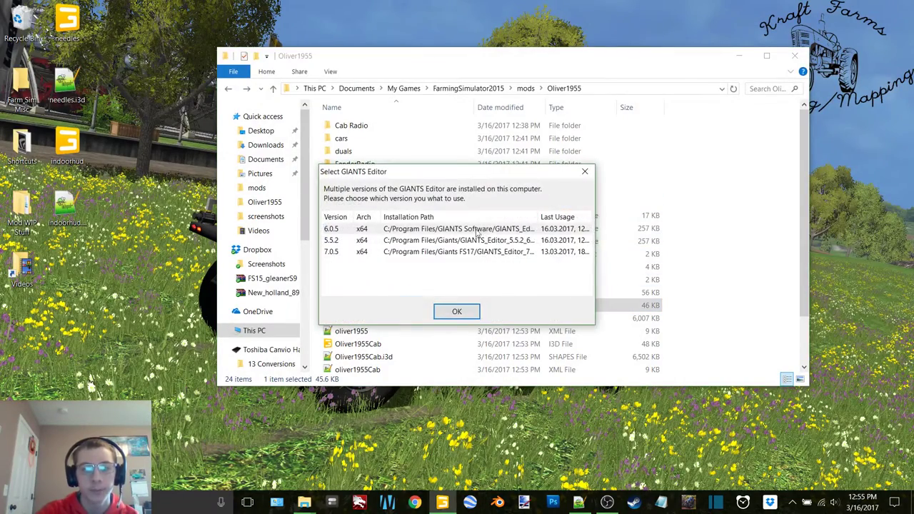
key("Return")
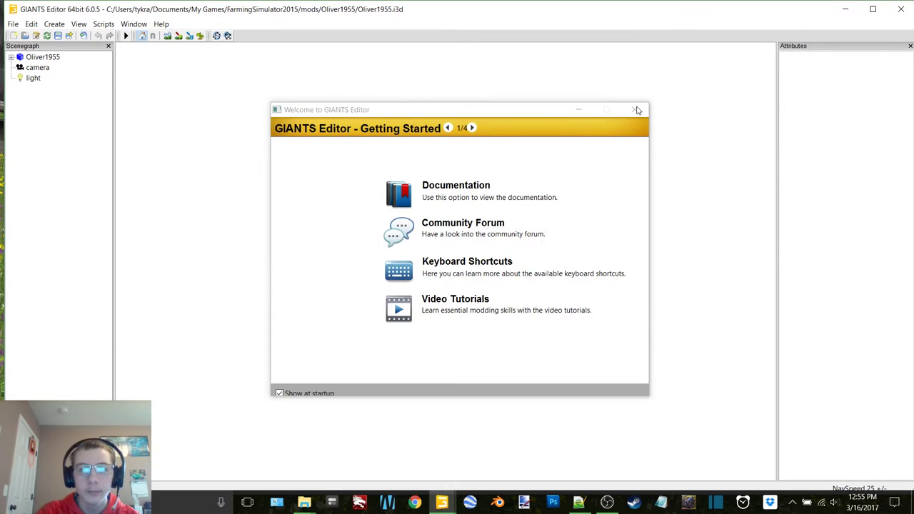
left_click(636, 109)
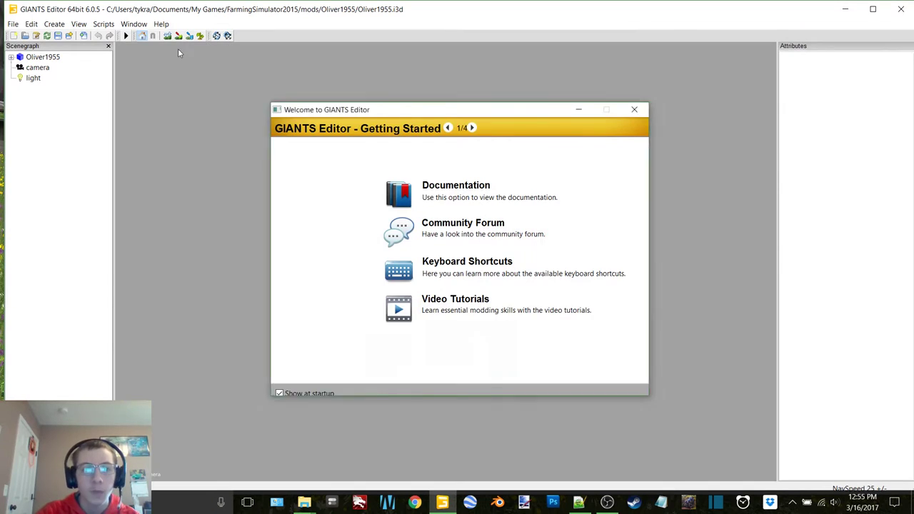
left_click(132, 24)
left_click(200, 128)
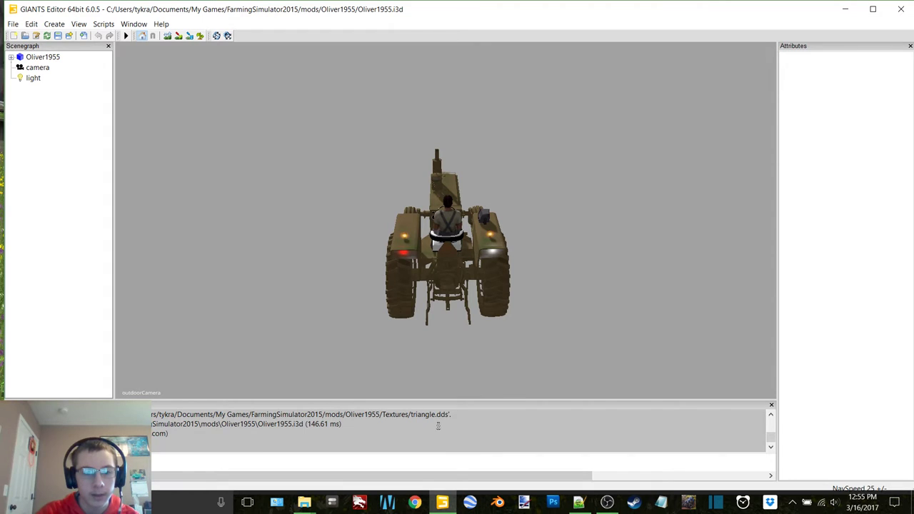
Read the loading messages for the Oliver1955 model, and close the log console and the editor
scroll(439, 426, "up", 1)
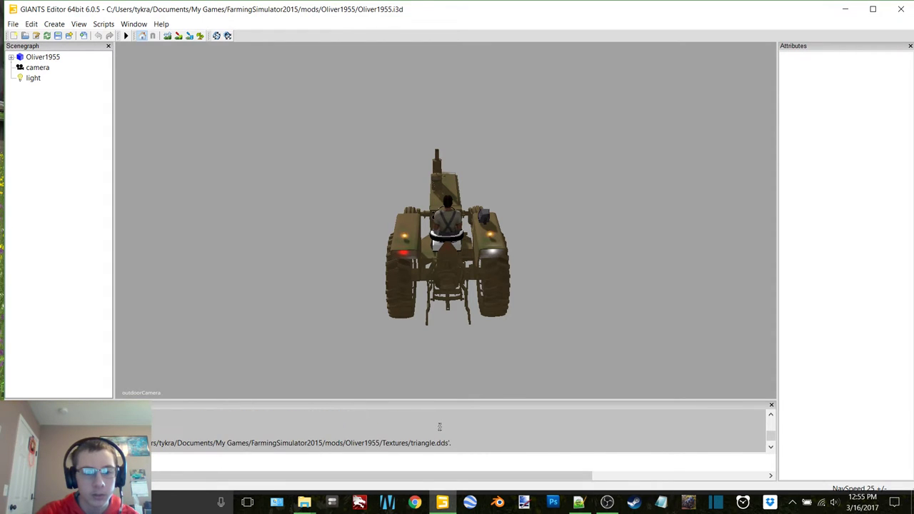
scroll(440, 427, "down", 1)
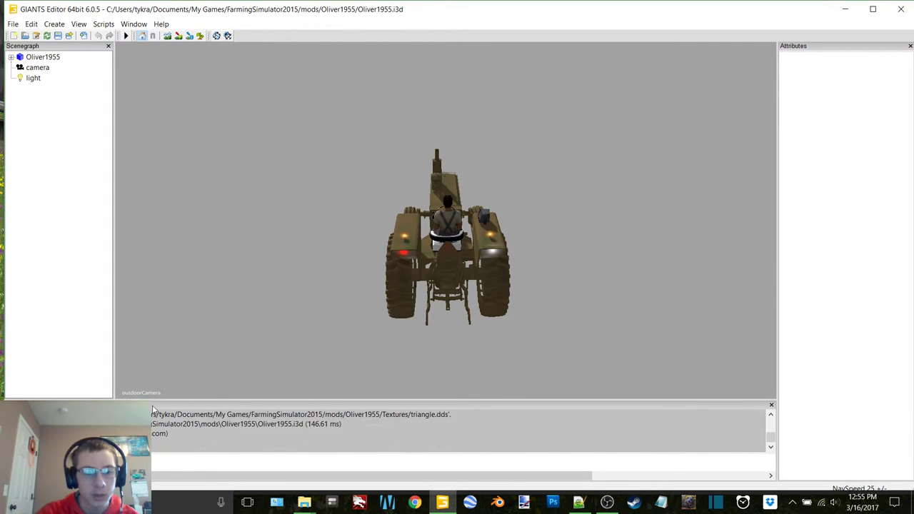
left_click(771, 405)
left_click(901, 9)
left_click(607, 502)
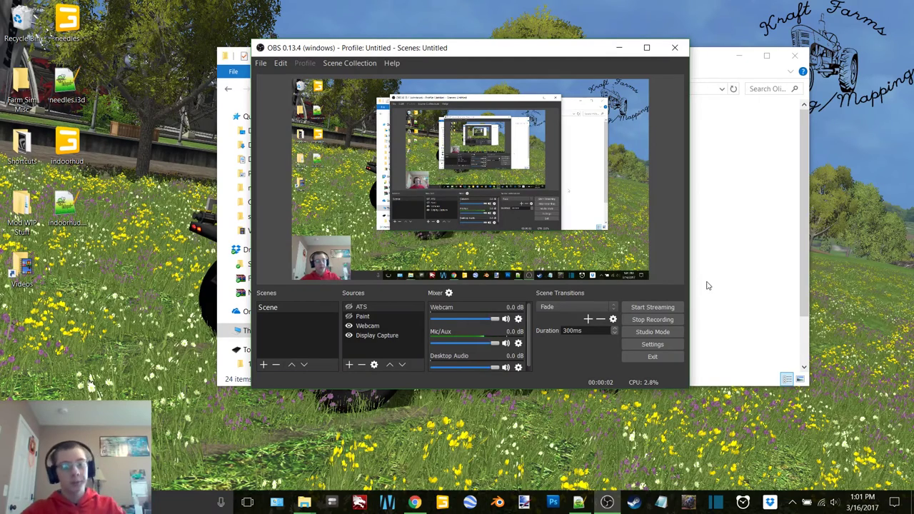
left_click(620, 47)
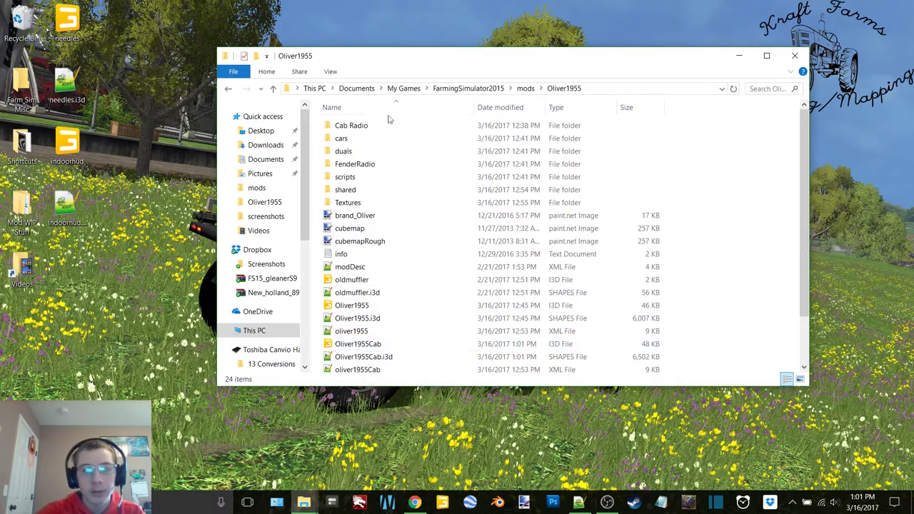
Close the duplicate Oliver1955 folder window and bring up the RJK_Ford_F250 mod folder
mouse_move(301, 501)
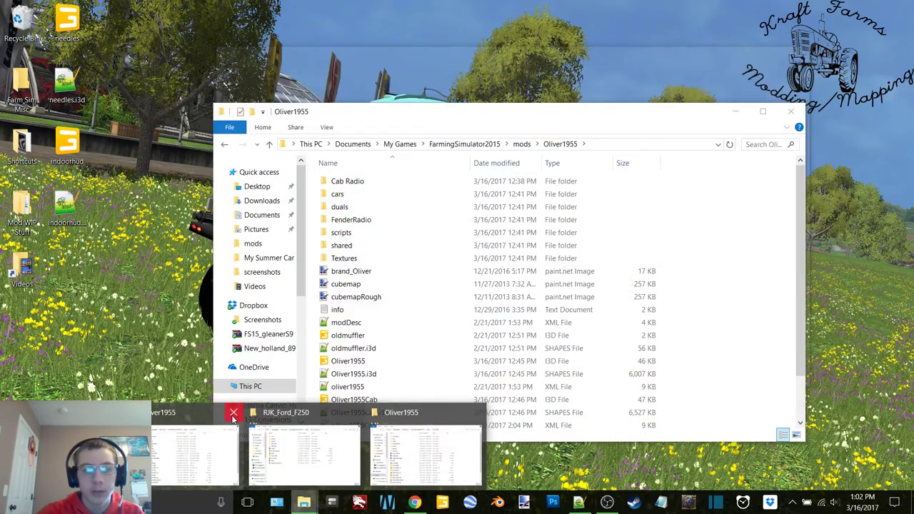
left_click(233, 414)
left_click(260, 446)
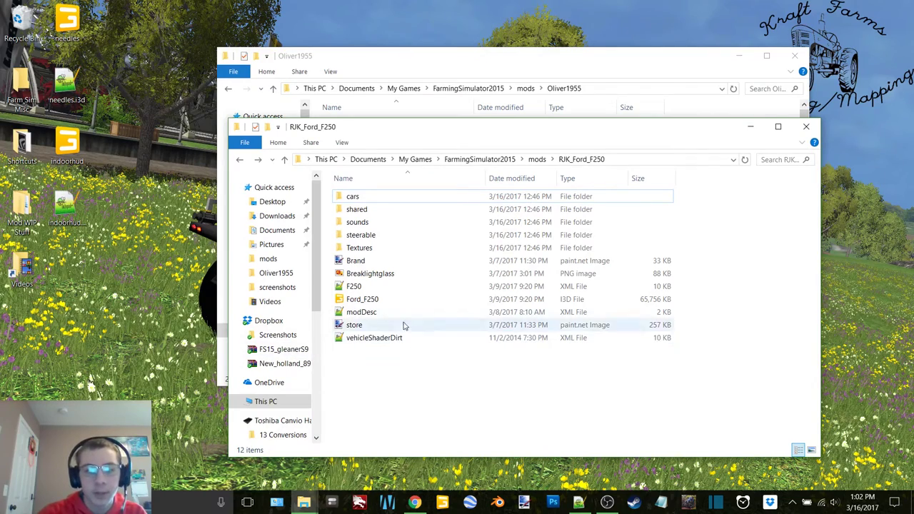
Open the F250 XML file in Notepad++ and examine its indoorHud and animations sections
double_click(357, 286)
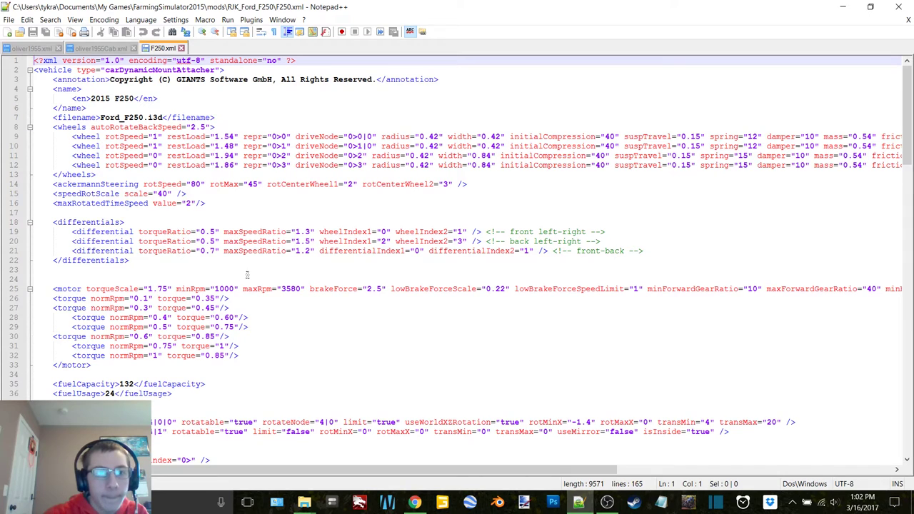
scroll(247, 275, "down", 2)
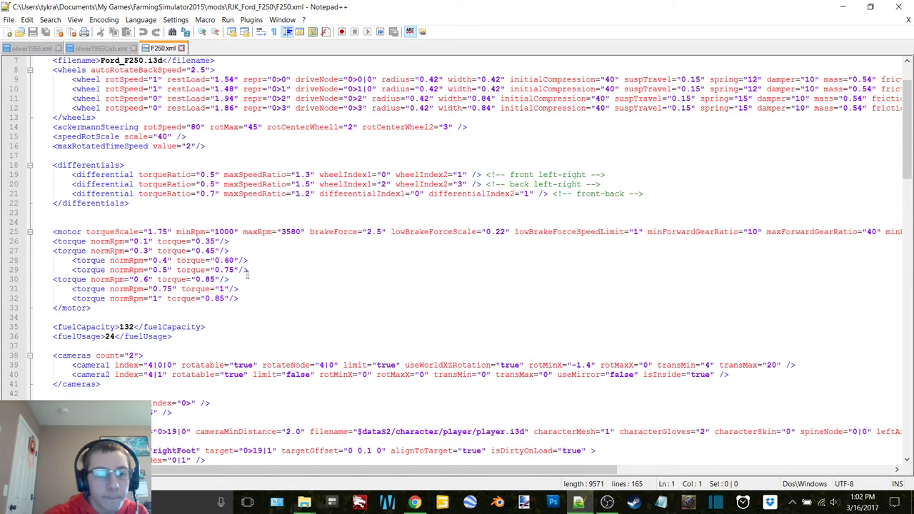
scroll(247, 274, "down", 3)
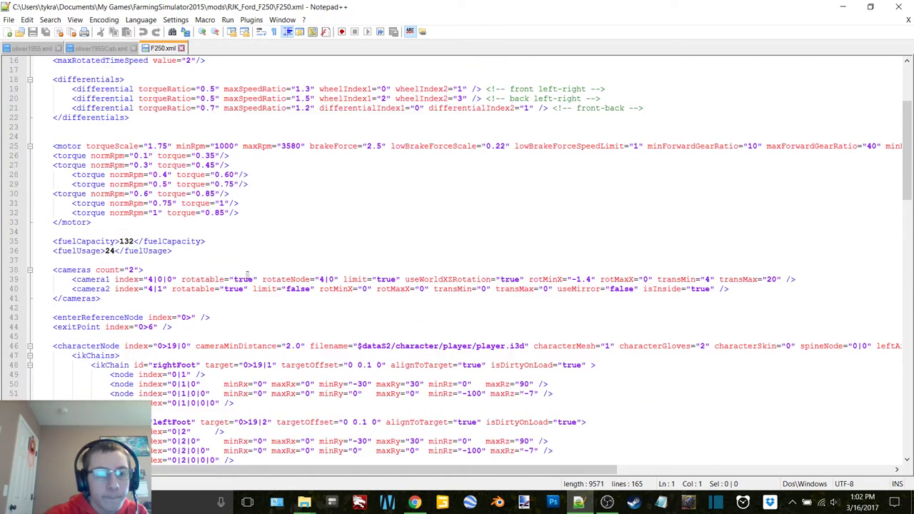
scroll(247, 275, "down", 14)
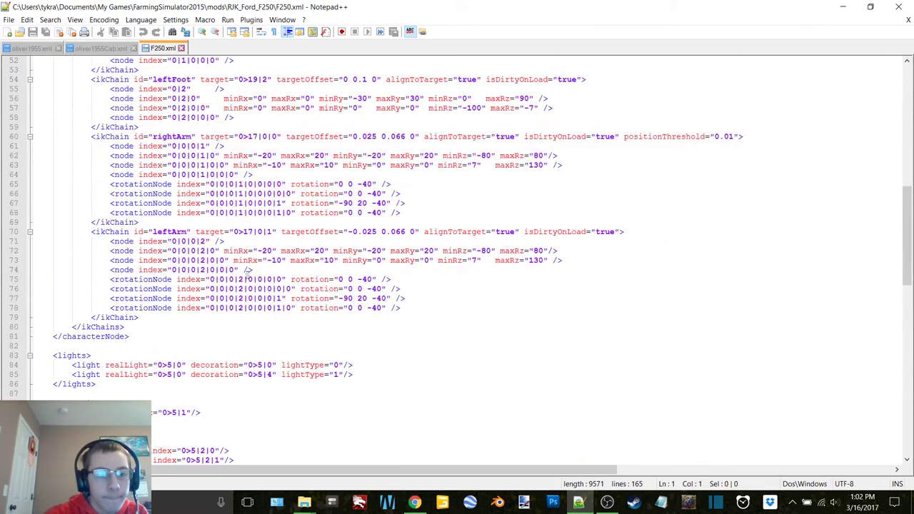
scroll(247, 275, "down", 5)
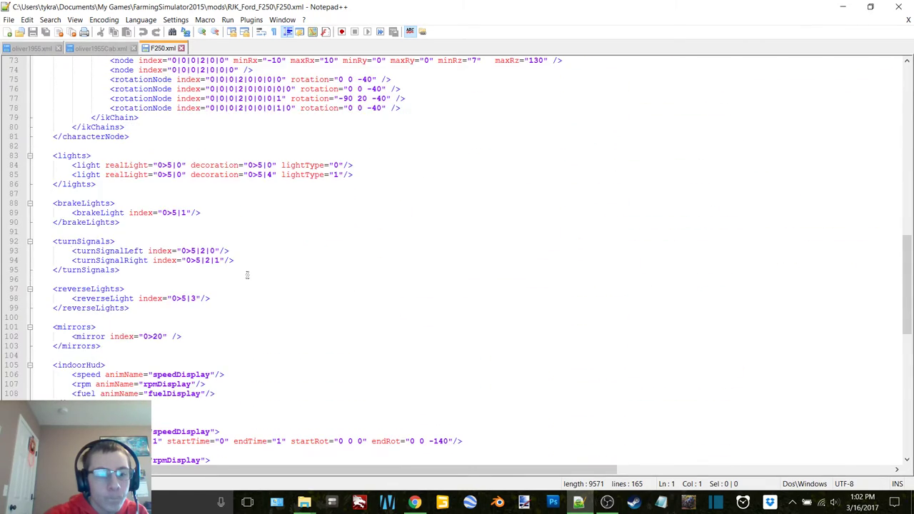
scroll(247, 275, "down", 2)
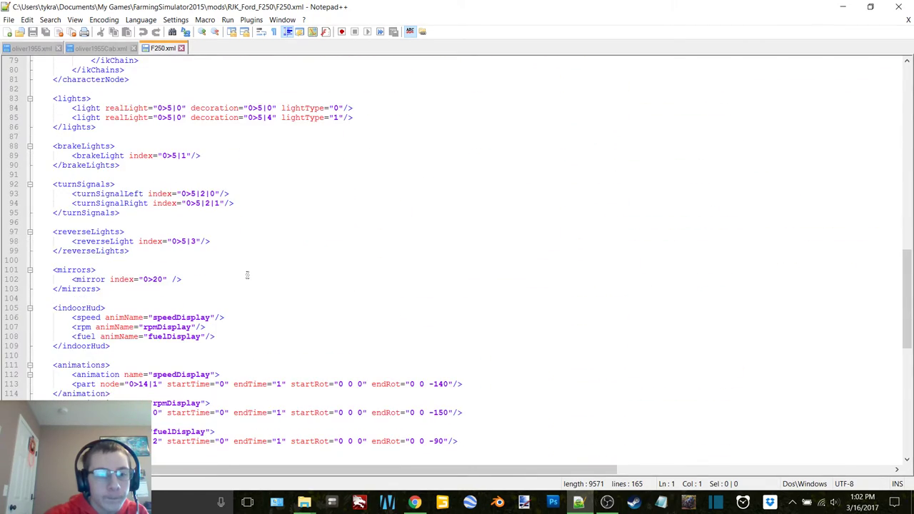
left_click(843, 6)
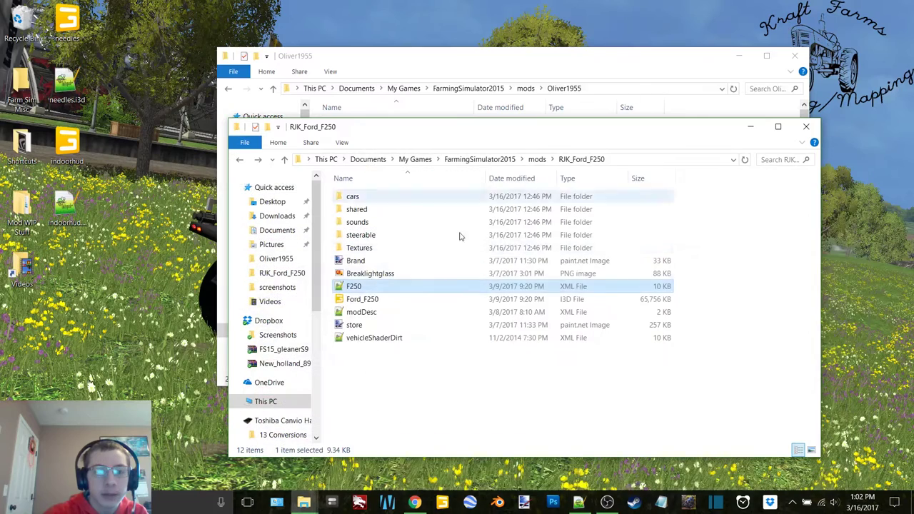
Open the Ford F250 mod's modDesc XML and locate the indoorHud entry in its specialization list
double_click(377, 312)
scroll(327, 295, "down", 2)
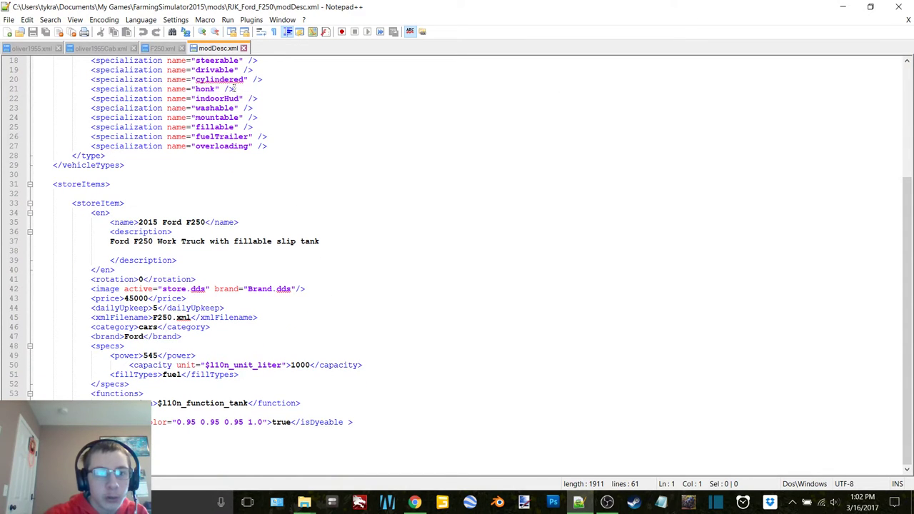
left_click(233, 89)
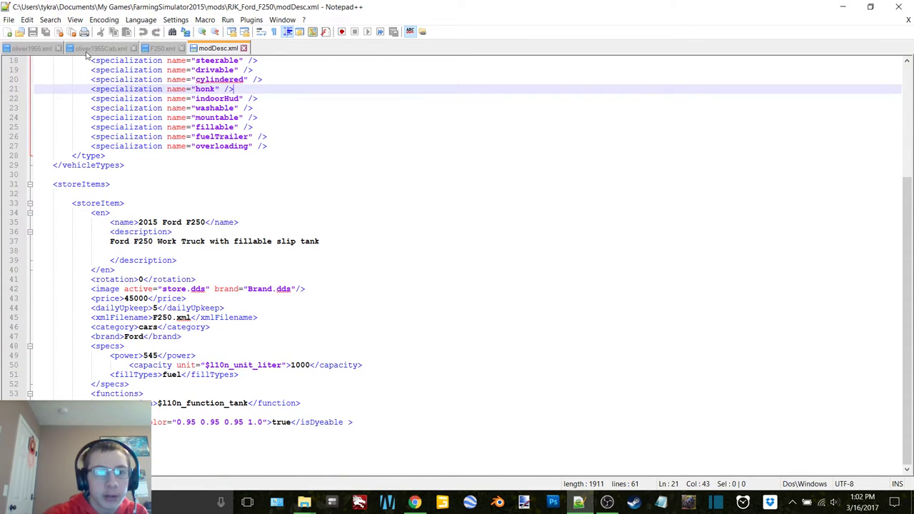
Switch to the Oliver1955 mod folder and open its modDesc XML file in Notepad++
left_click(842, 6)
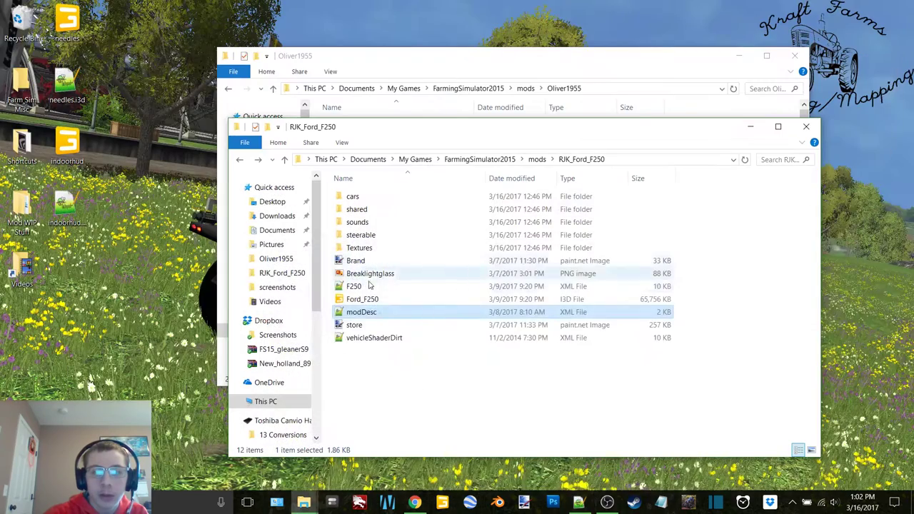
left_click(390, 74)
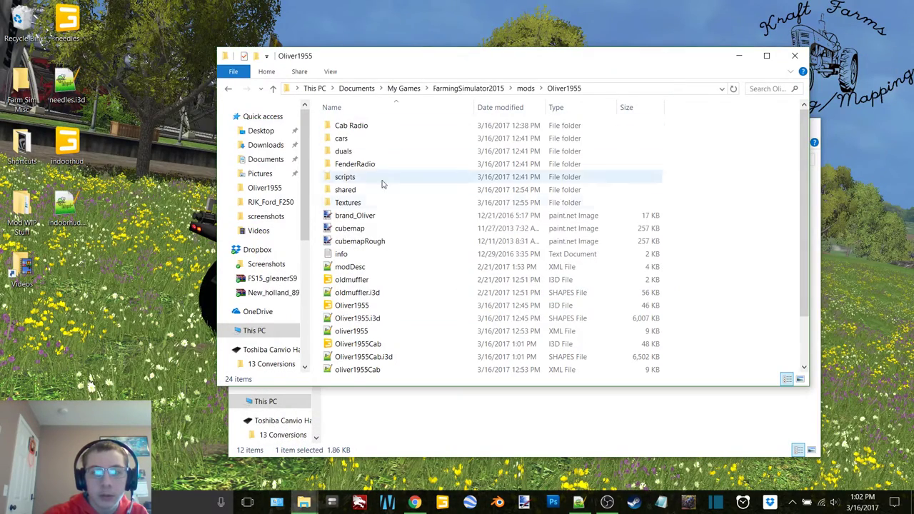
double_click(374, 269)
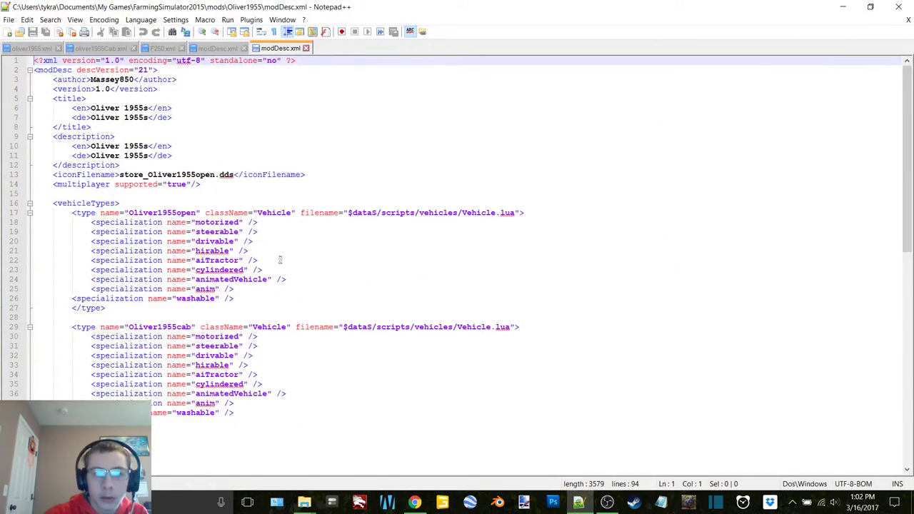
Copy the indoorHud specialization line from the Ford F250 modDesc.xml, including the preceding line break
left_click(213, 48)
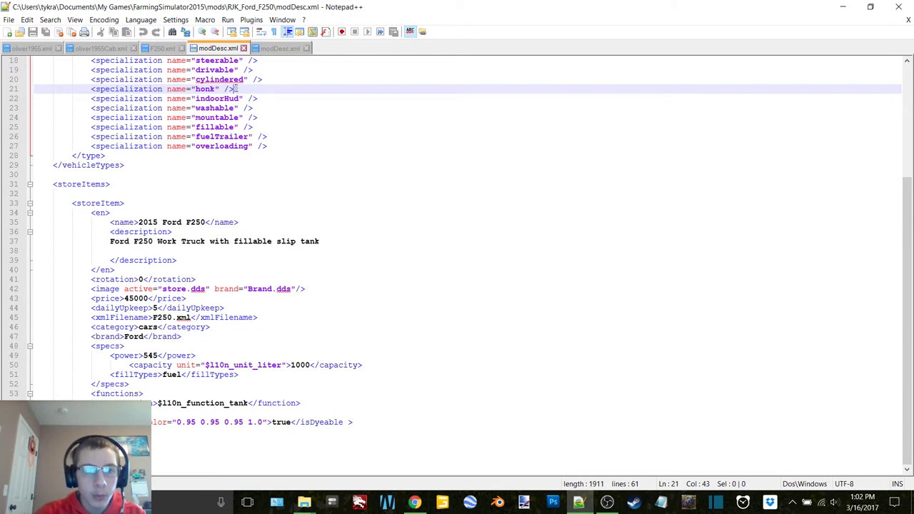
left_click_drag(235, 89, 264, 97)
key("ctrl+c")
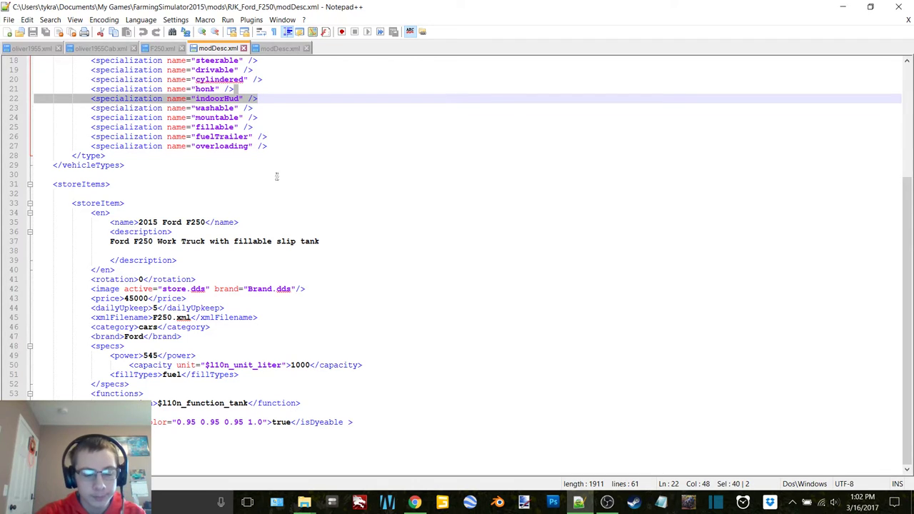
Indent the washable specialization lines of both vehicle types in the Oliver1955 modDesc.xml to align with the others
left_click(280, 50)
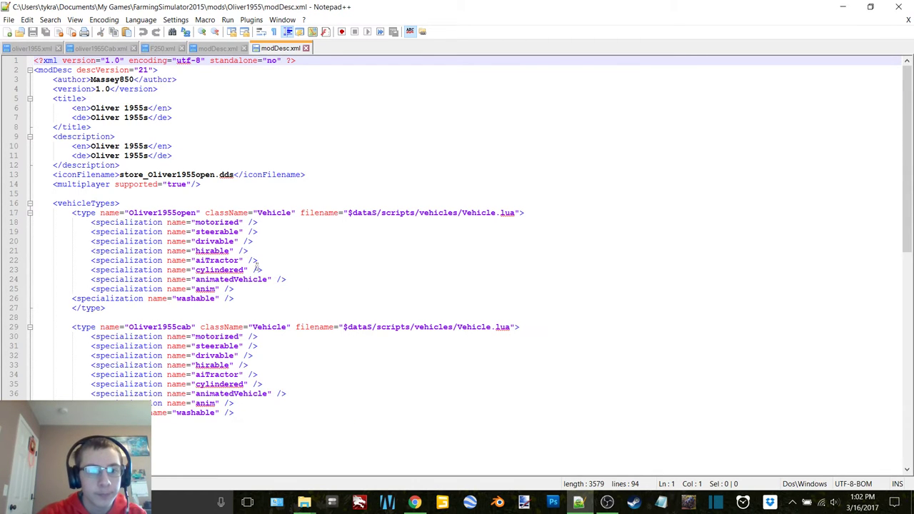
left_click(71, 300)
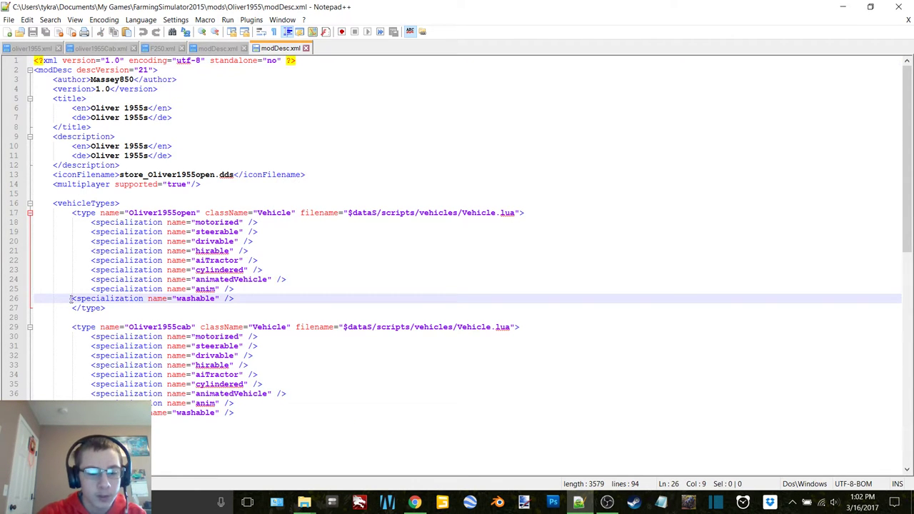
key("Tab")
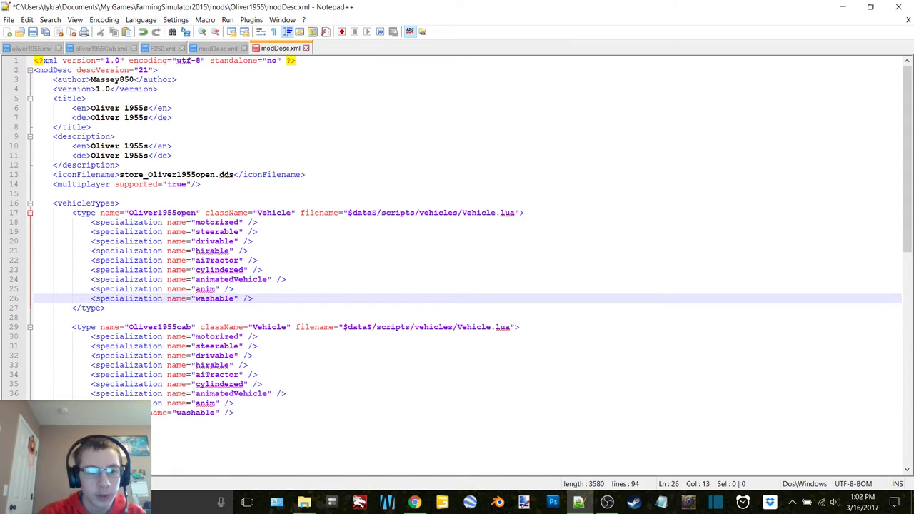
left_click(72, 412)
key("Tab")
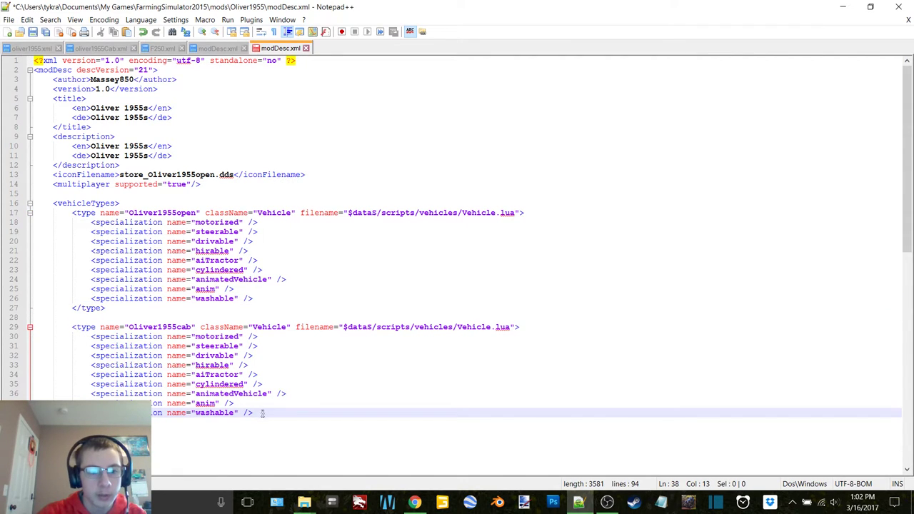
Paste the indoorHud specialization after the washable line in both the Oliver1955open and Oliver1955cab vehicle types
left_click(260, 299)
key("Return")
key("ctrl+v")
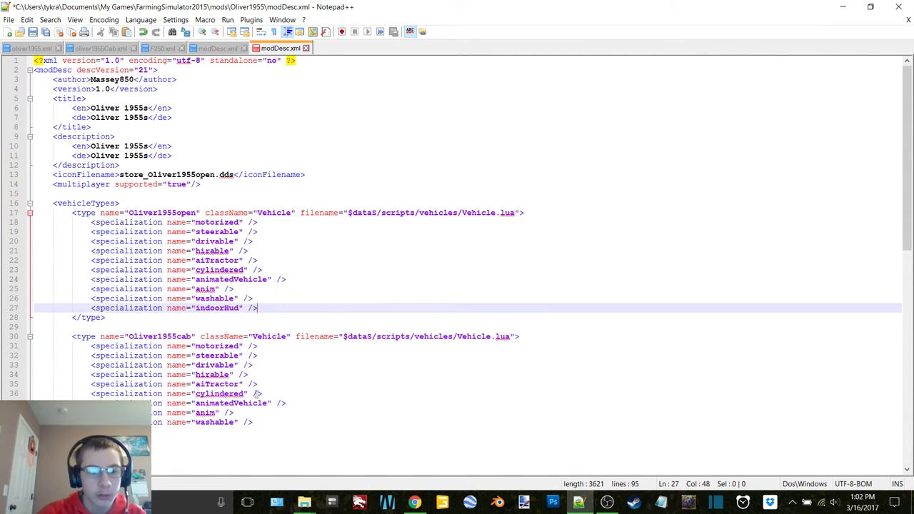
left_click(255, 422)
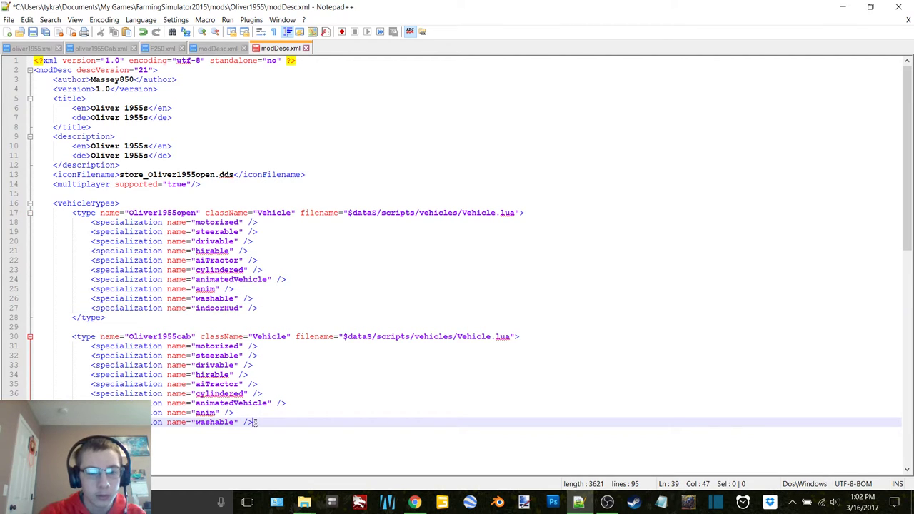
key("Return")
key("ctrl+v")
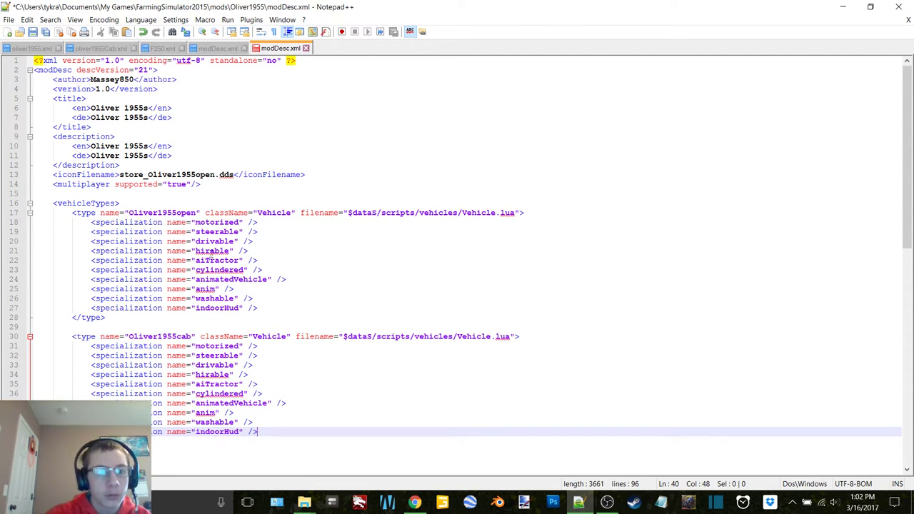
Compare the specialization lists in the Ford F250 and Oliver1955 modDesc.xml files and review the rest of the Oliver1955 file
left_click(207, 49)
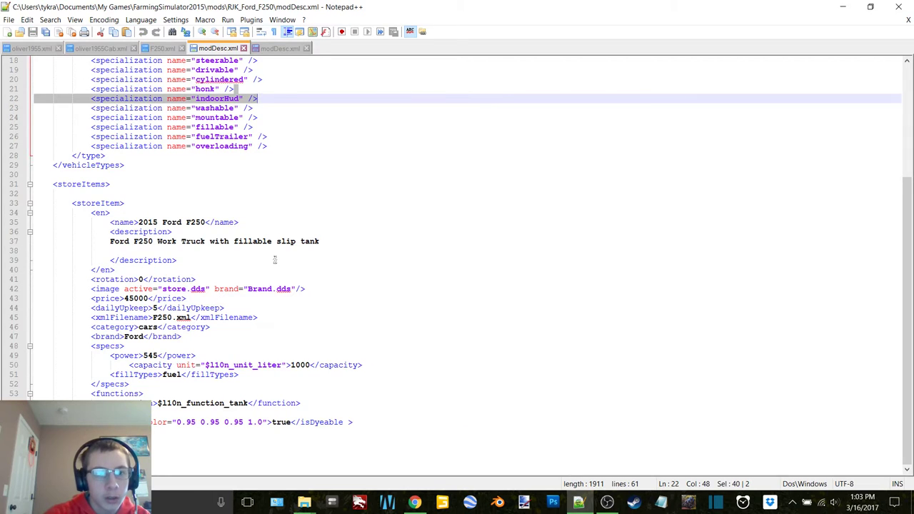
scroll(275, 260, "up", 2)
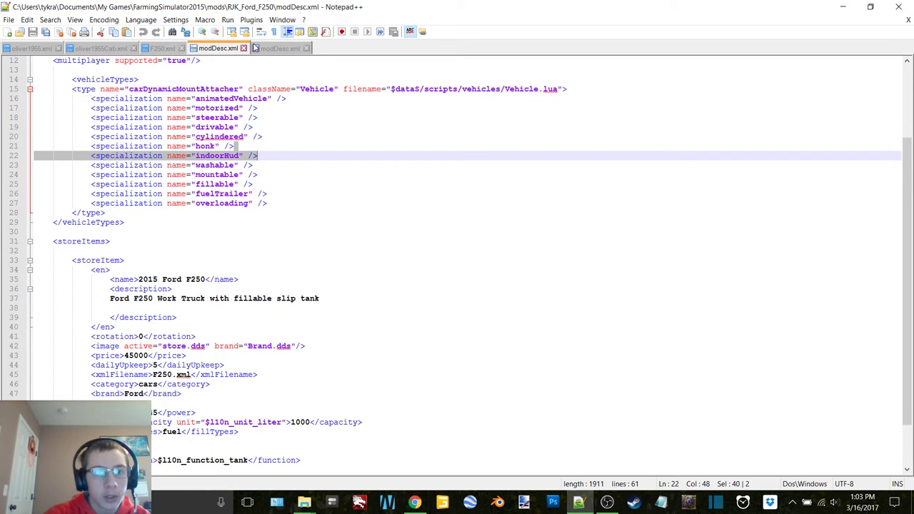
left_click(279, 49)
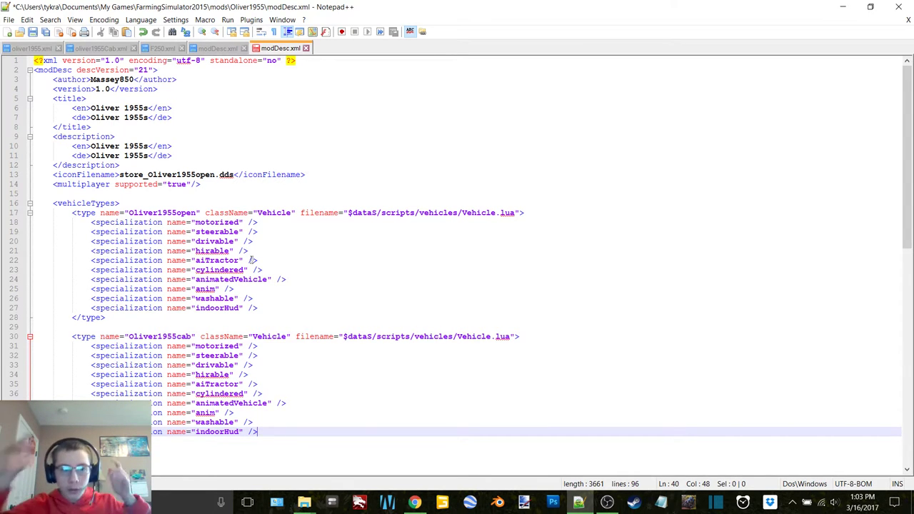
left_click(226, 49)
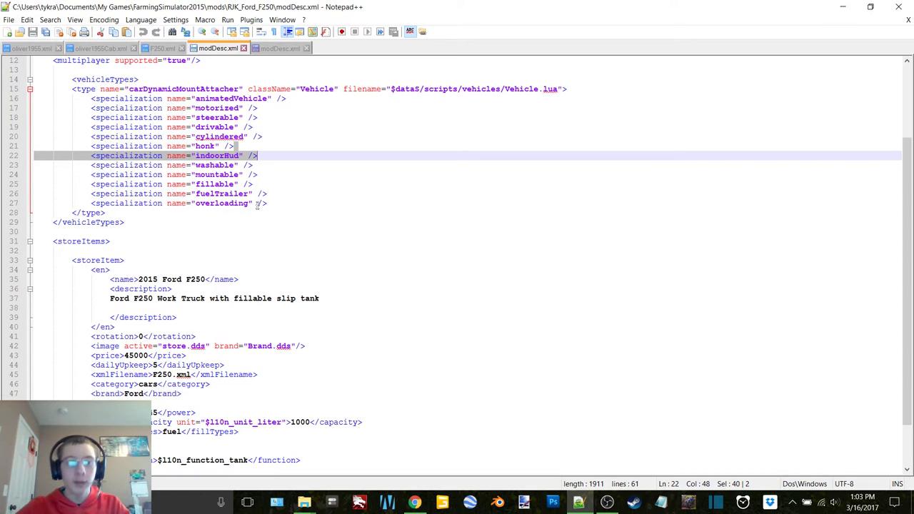
left_click(289, 49)
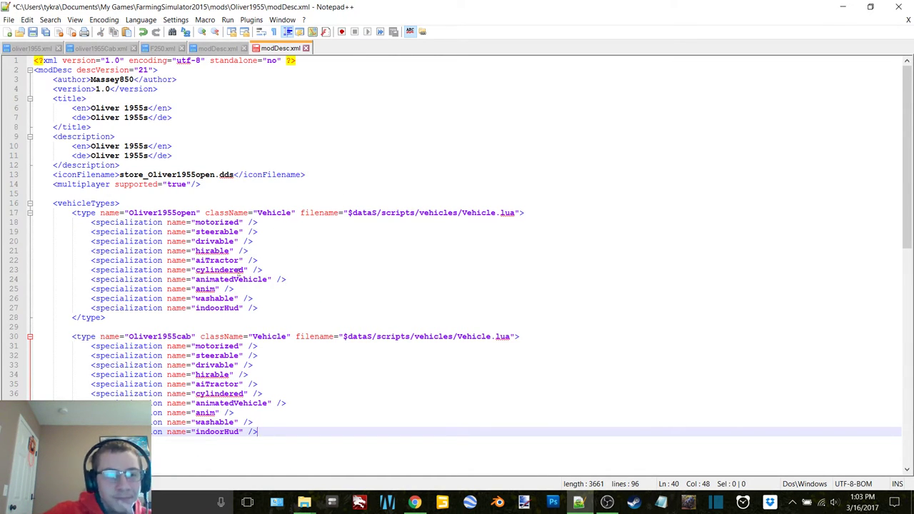
scroll(219, 270, "down", 4)
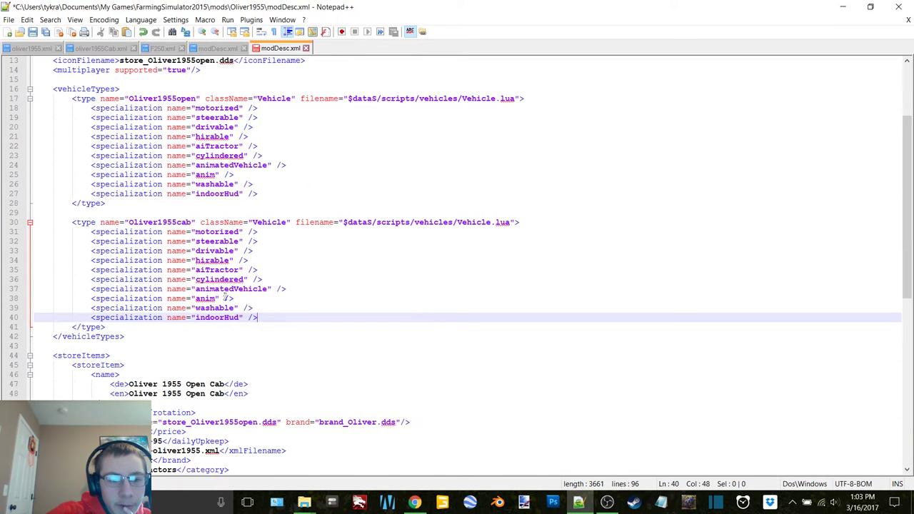
scroll(233, 312, "down", 13)
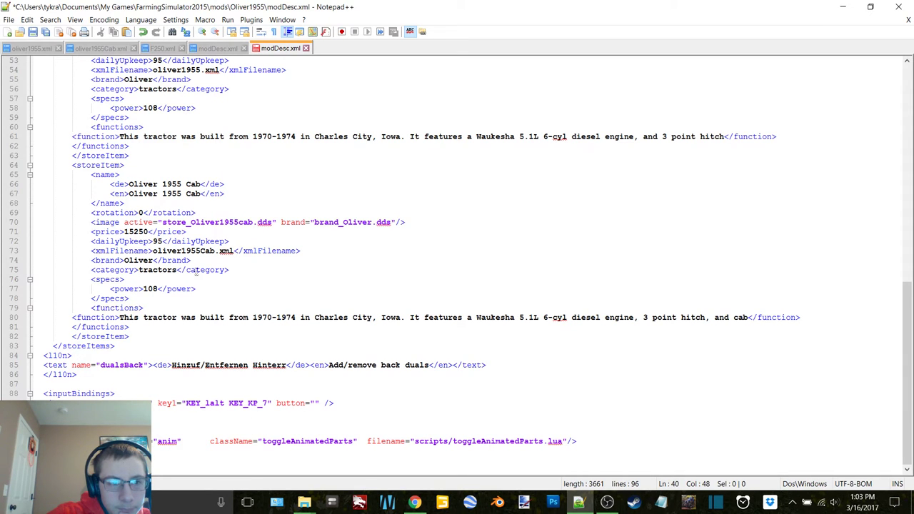
Save the Oliver1955 modDesc.xml, close all open XML files and minimize the editor
left_click(33, 34)
left_click(226, 50)
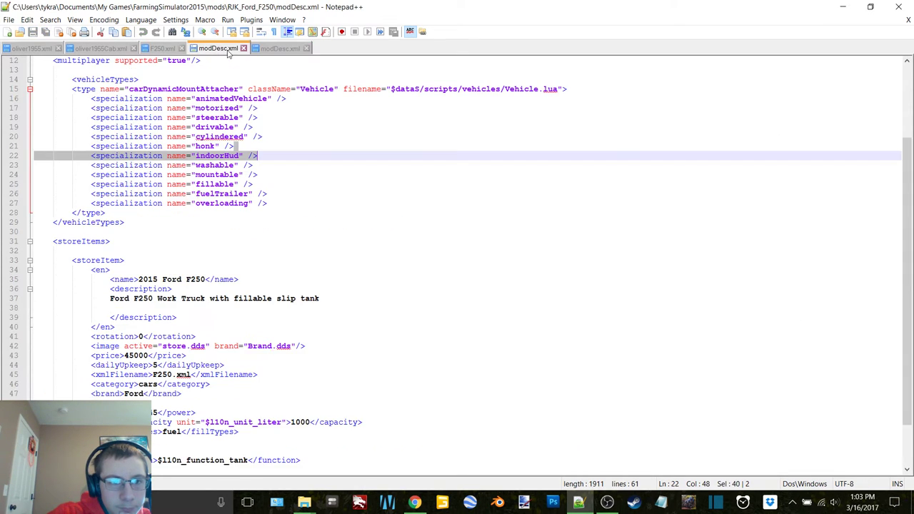
left_click(243, 48)
left_click(182, 47)
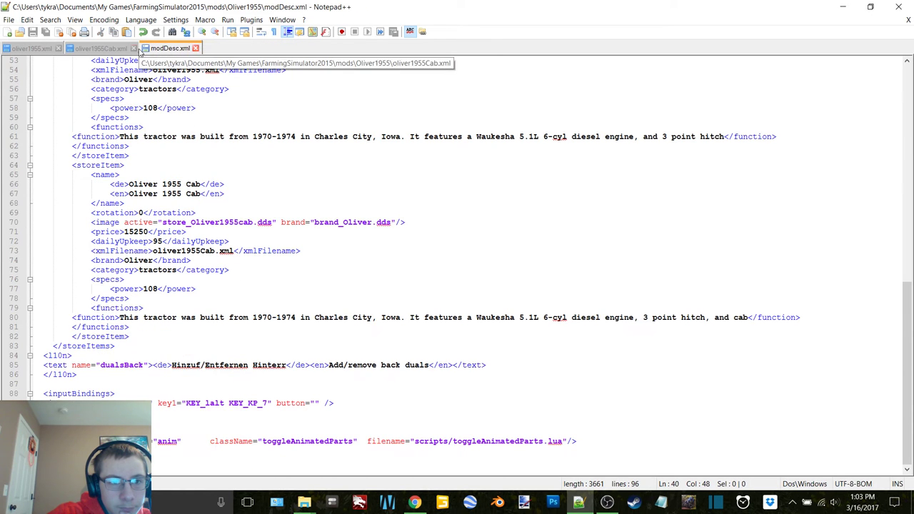
left_click(133, 48)
left_click(58, 47)
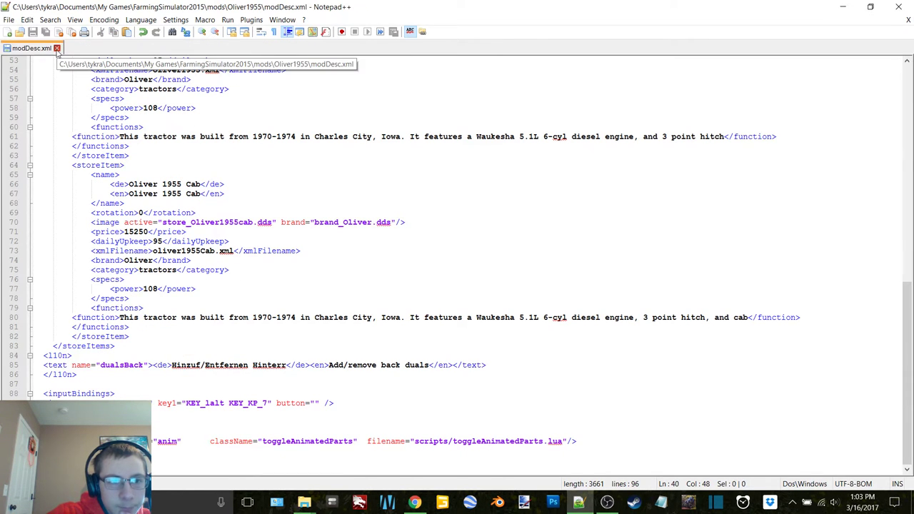
left_click(57, 48)
left_click(842, 6)
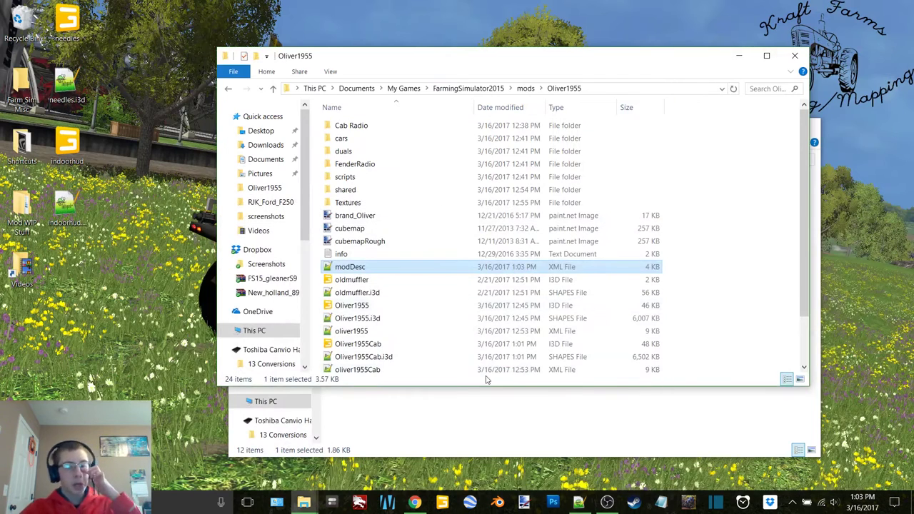
left_click(609, 502)
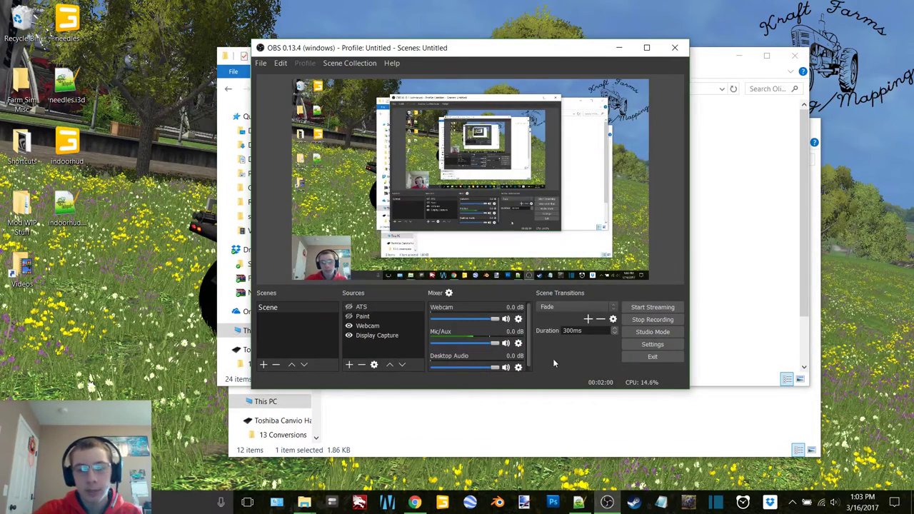
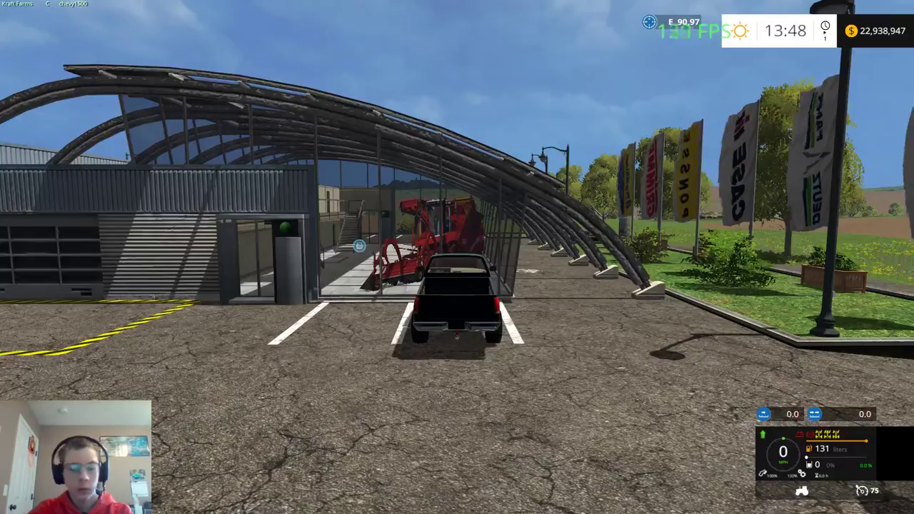
In Farming Simulator 15, switch to the Oliver 1955 Open Cab's interior view and drive it around to check the dashboard gauges
key("Tab")
key("c")
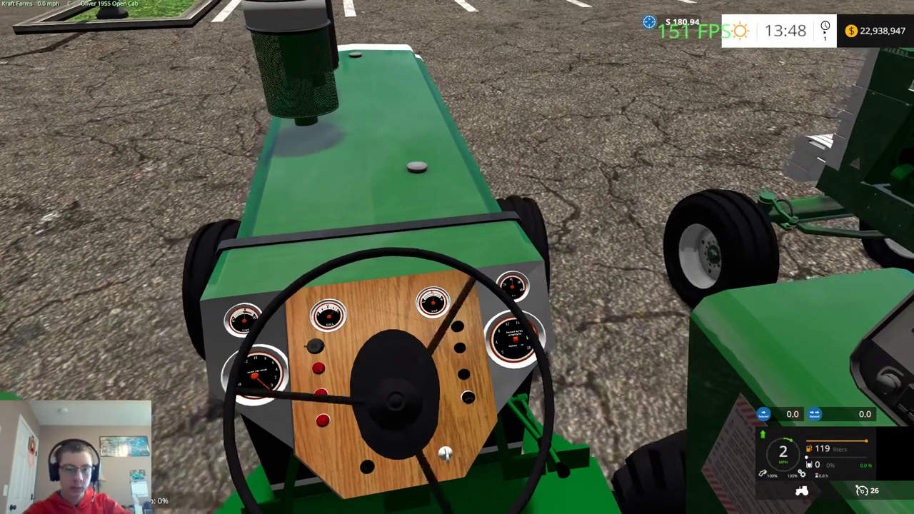
key("w")
key("d")
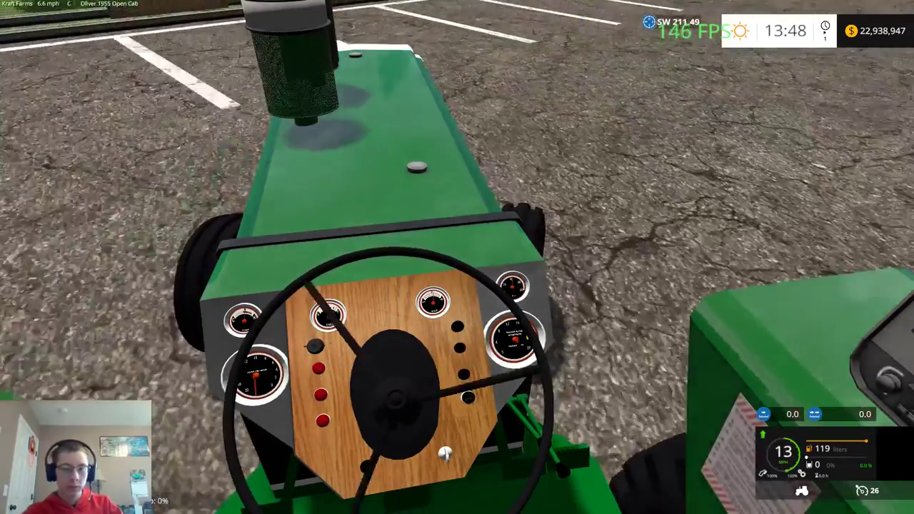
key("w")
key("d")
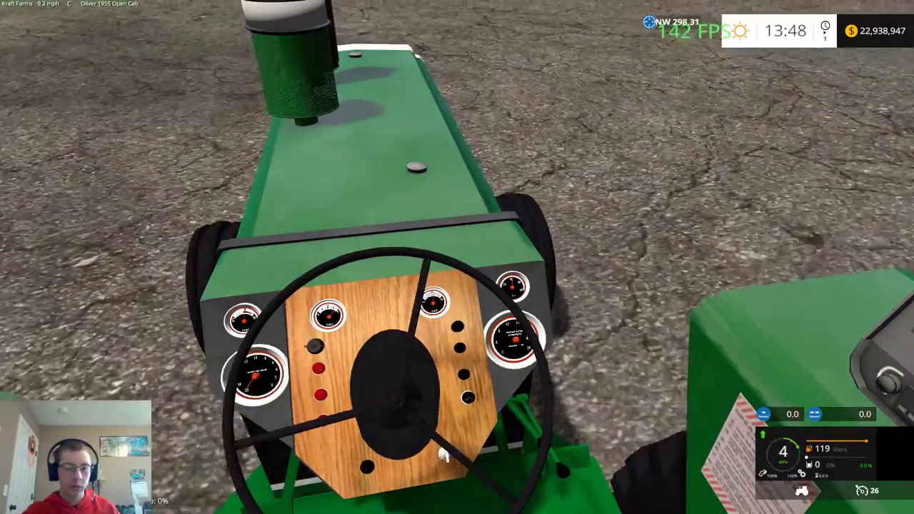
key("s")
key("w")
key("d")
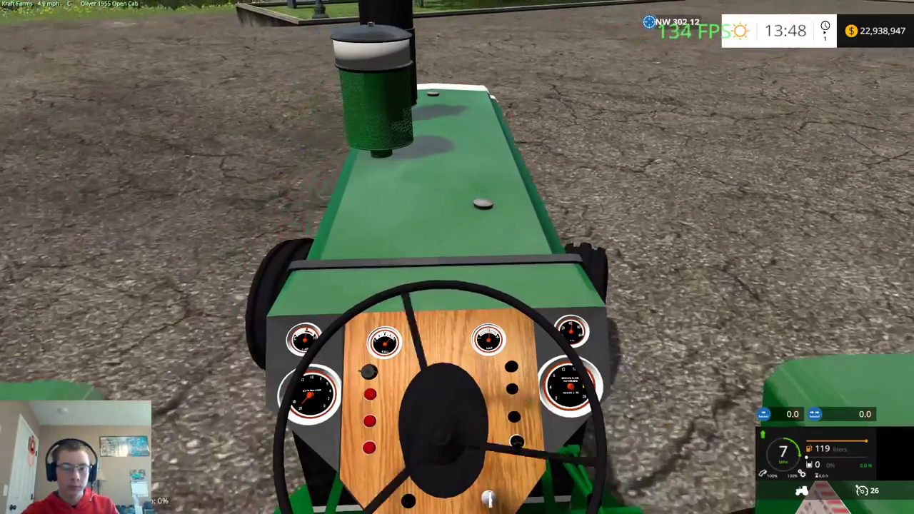
key("s")
key("d")
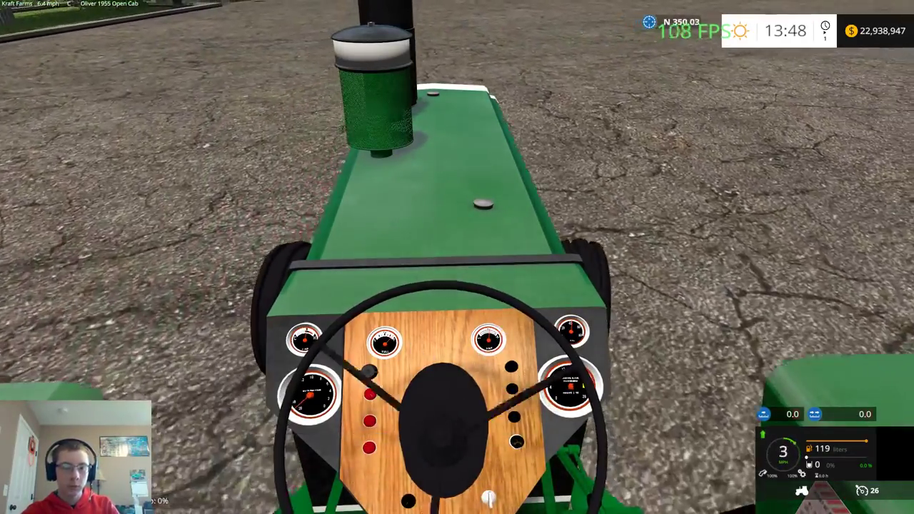
key("w")
key("s")
key("a")
key("w")
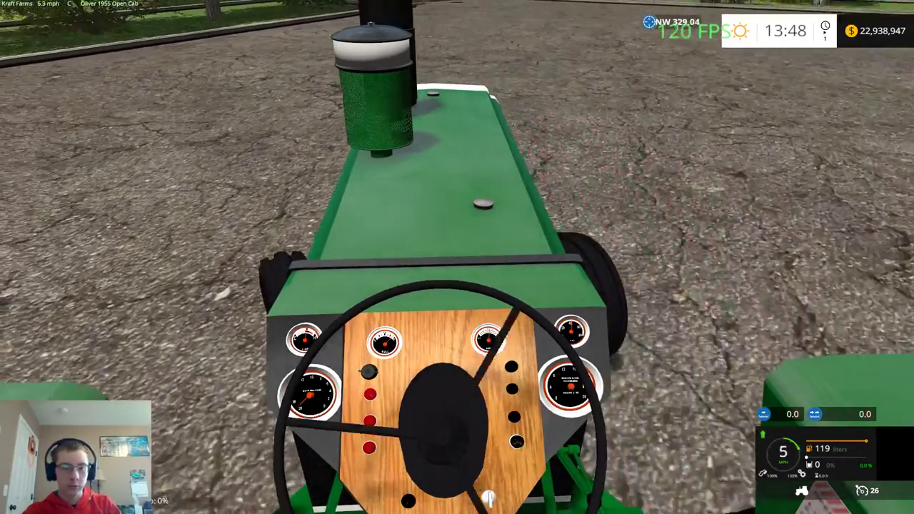
key("s")
key("w")
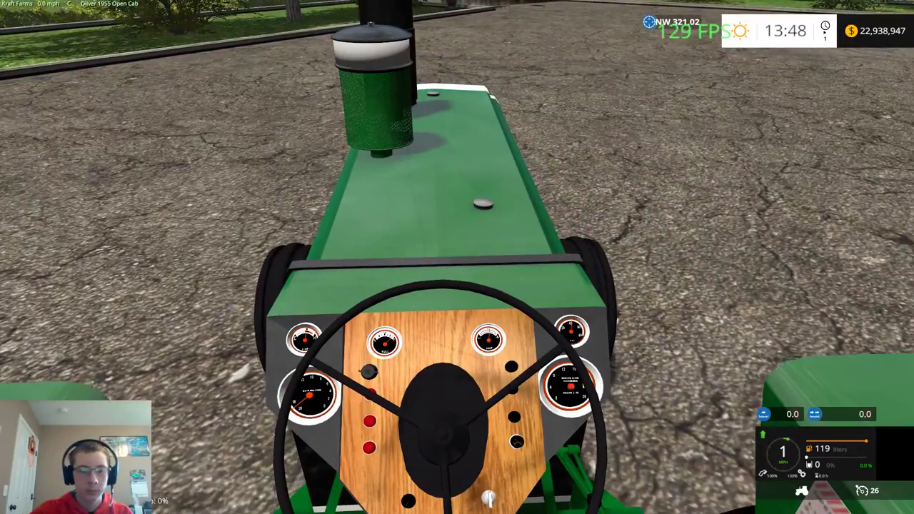
key("d")
key("w")
key("d")
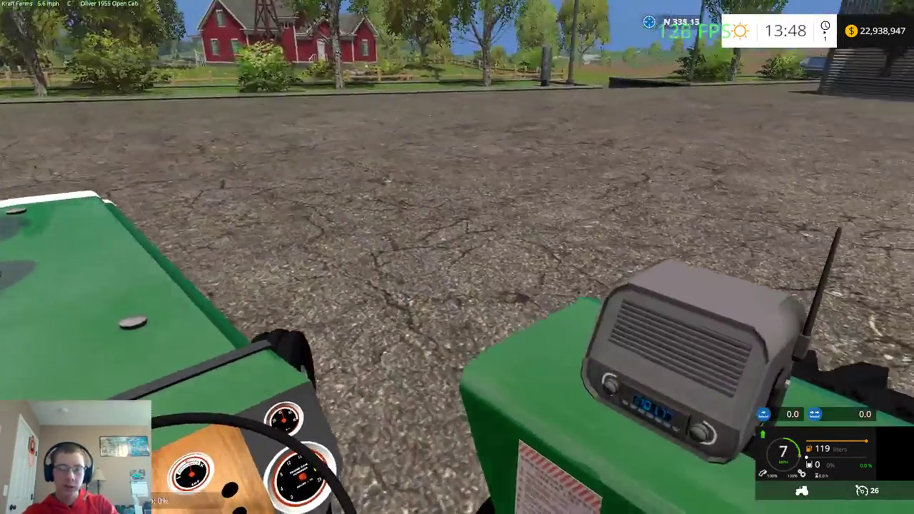
key("w")
key("d")
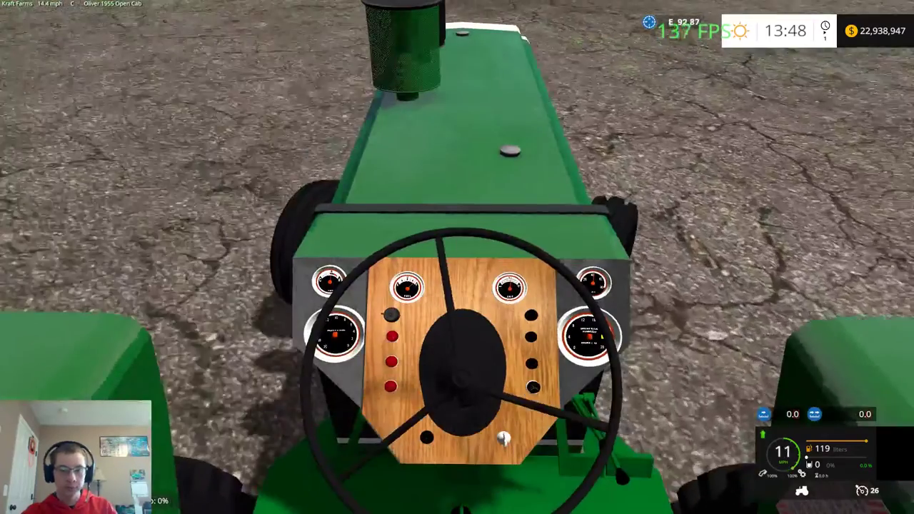
key("s")
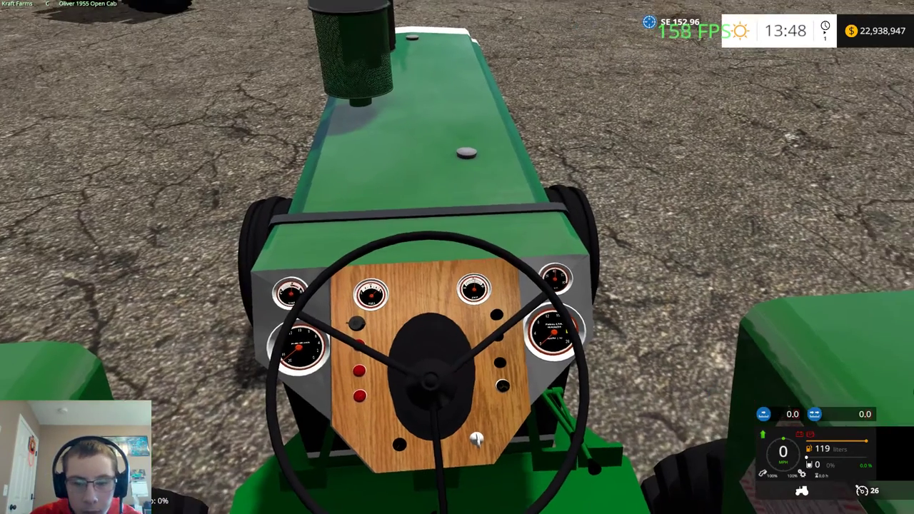
Switch to the Oliver 1955 Cab's interior view and drive the tractor to check its dashboard gauges
key("Tab")
key("c")
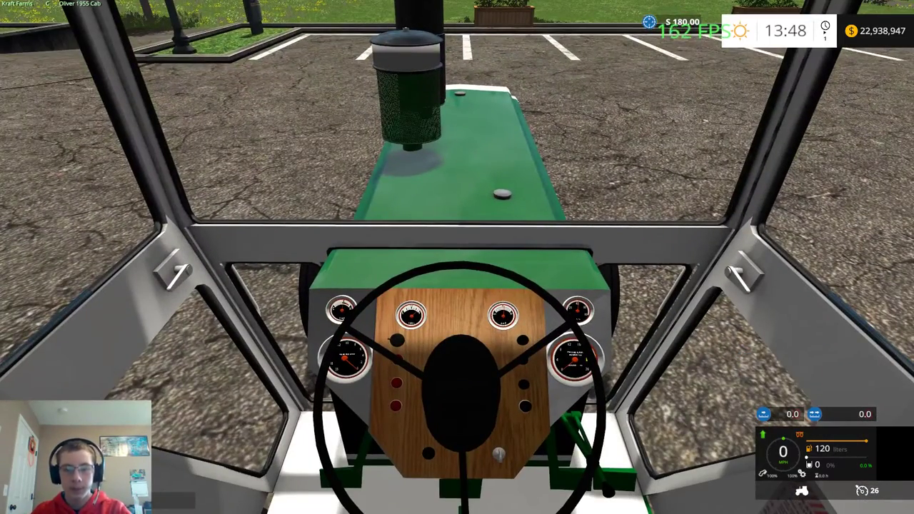
key("a")
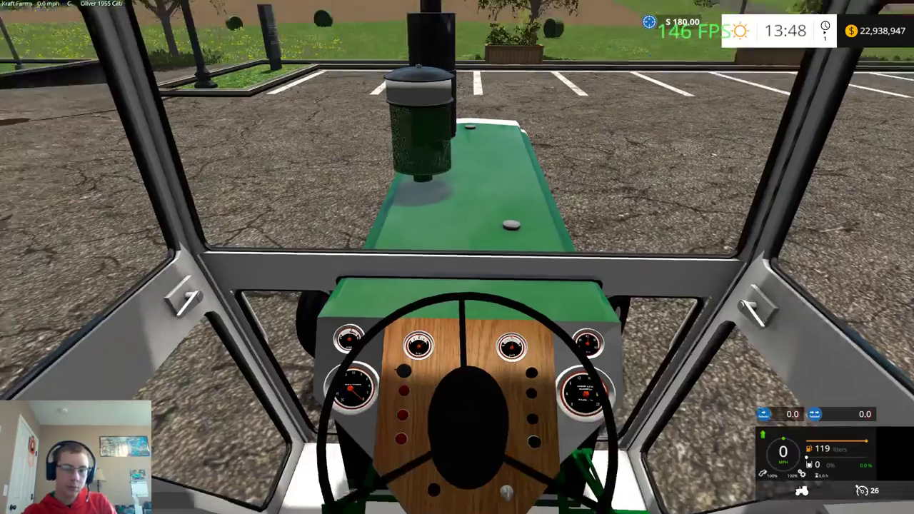
key("w")
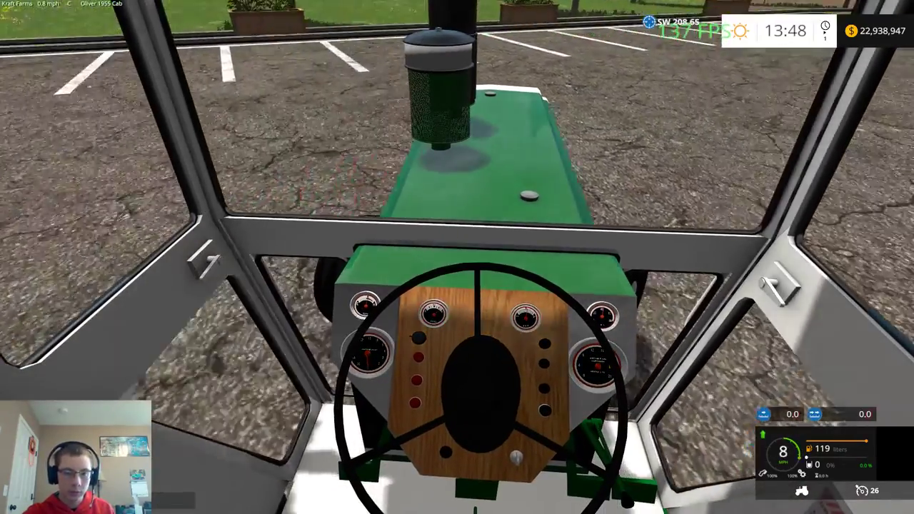
key("w")
key("d")
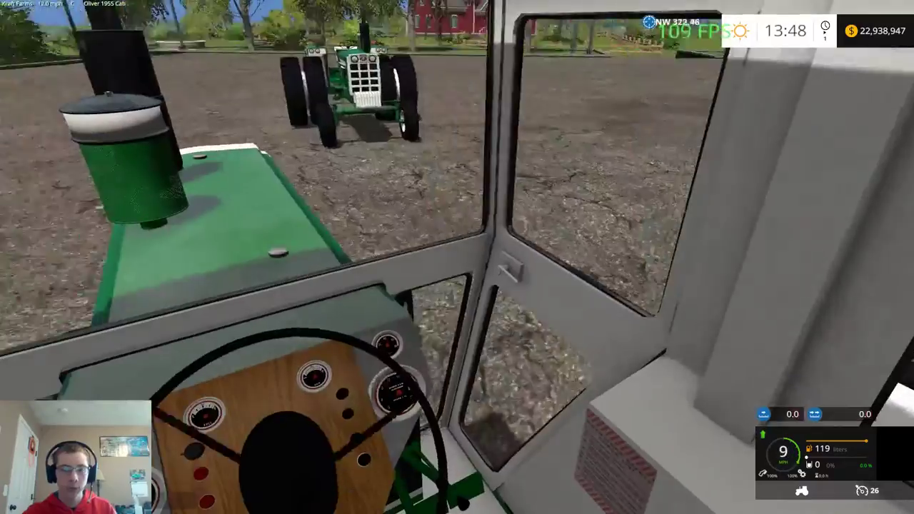
key("s")
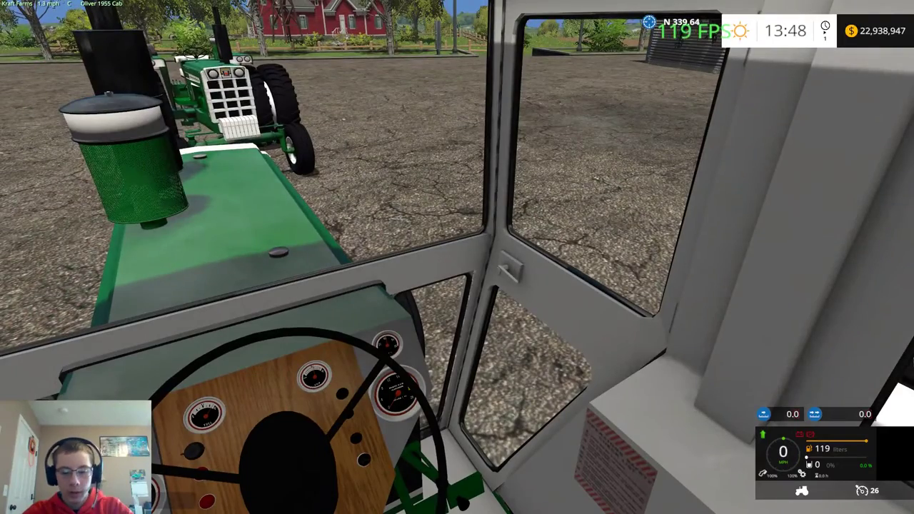
Leave and close the game, and delete the needles and indoorhud files from the desktop
key("super")
key("super")
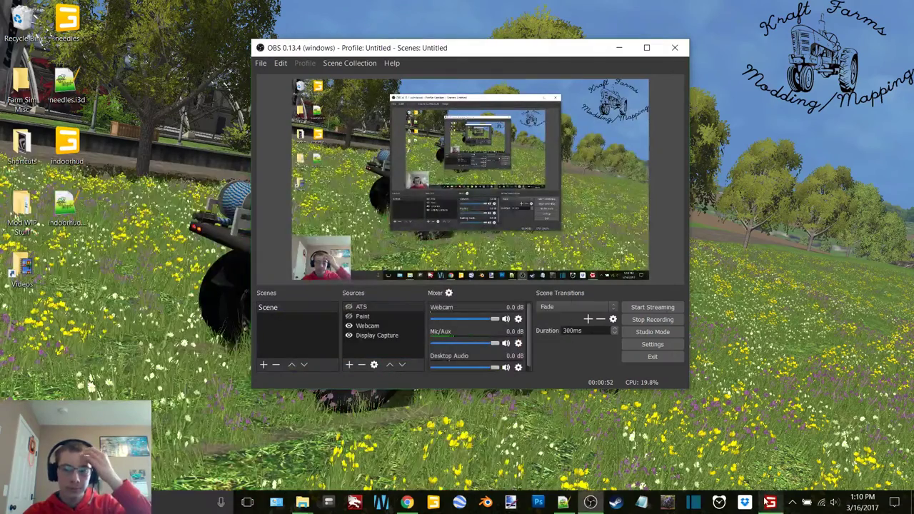
right_click(764, 495)
left_click(740, 481)
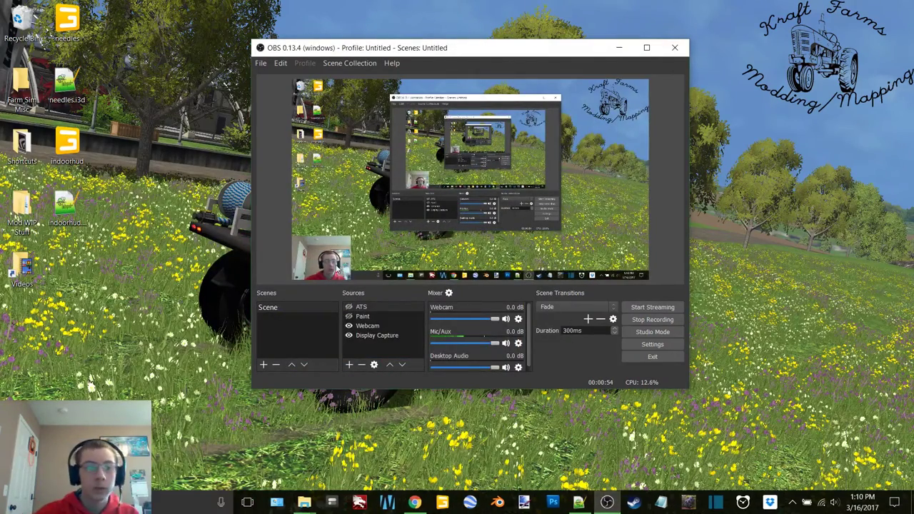
left_click_drag(134, 256, 25, 22)
left_click(618, 48)
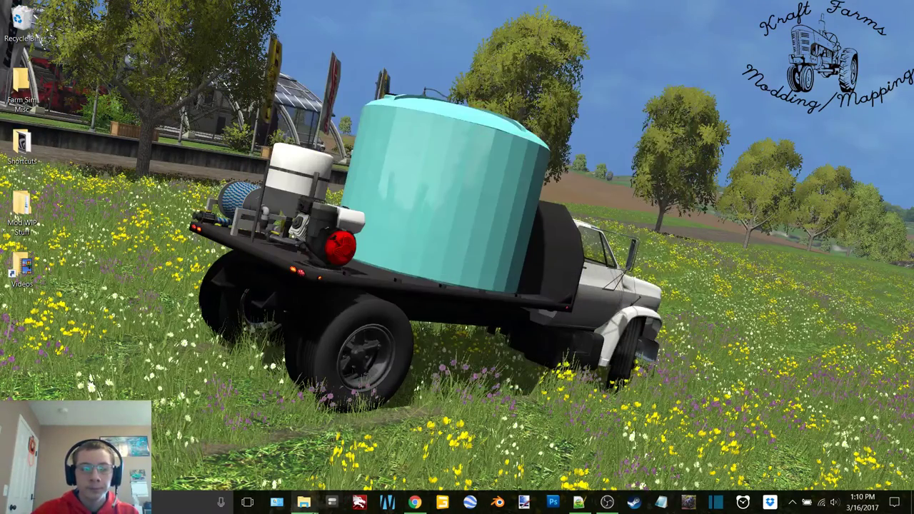
Open the fan I3D file from the Oliver1955 mod folder in Notepad++
left_click(303, 502)
left_click(279, 461)
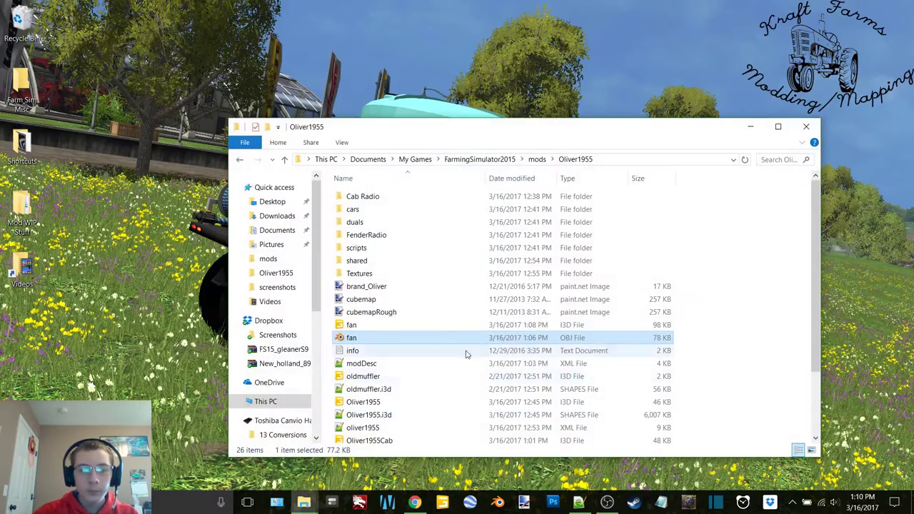
right_click(360, 329)
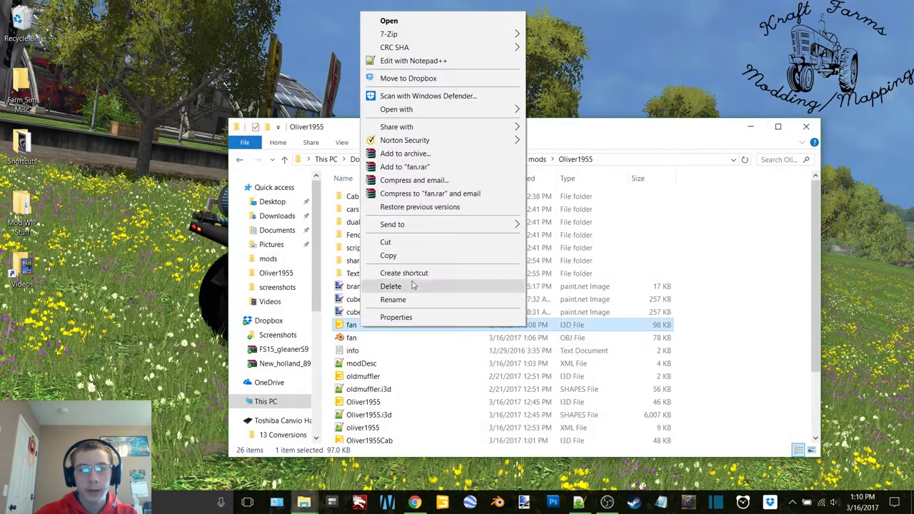
left_click(400, 60)
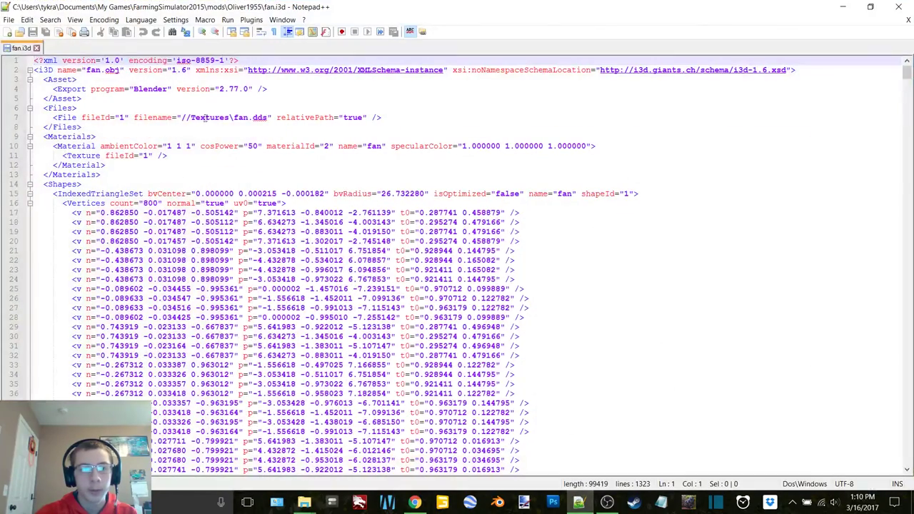
Remove the leading double slash from the fan texture path so that it reads Textures\fan.dds
left_click(191, 117)
key("BackSpace")
key("BackSpace")
Change the fan material's cosPower value to 10
left_click(254, 146)
key("BackSpace")
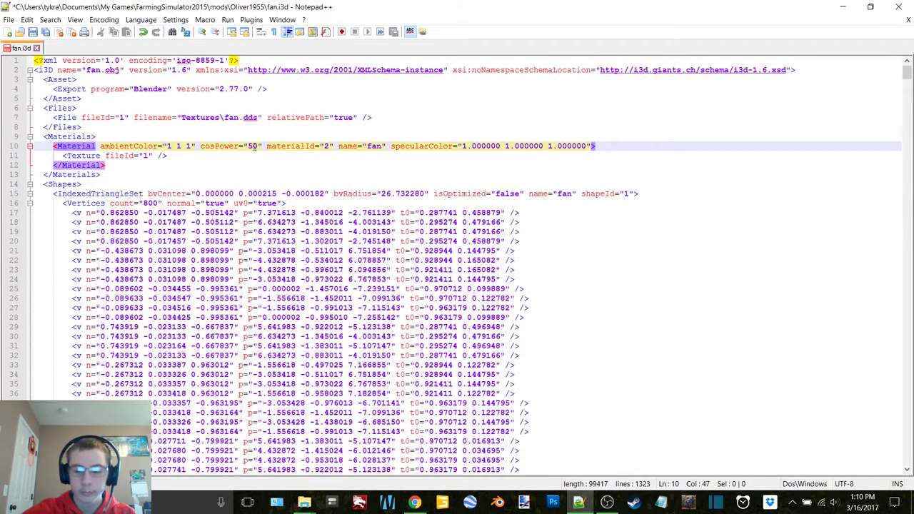
type("1")
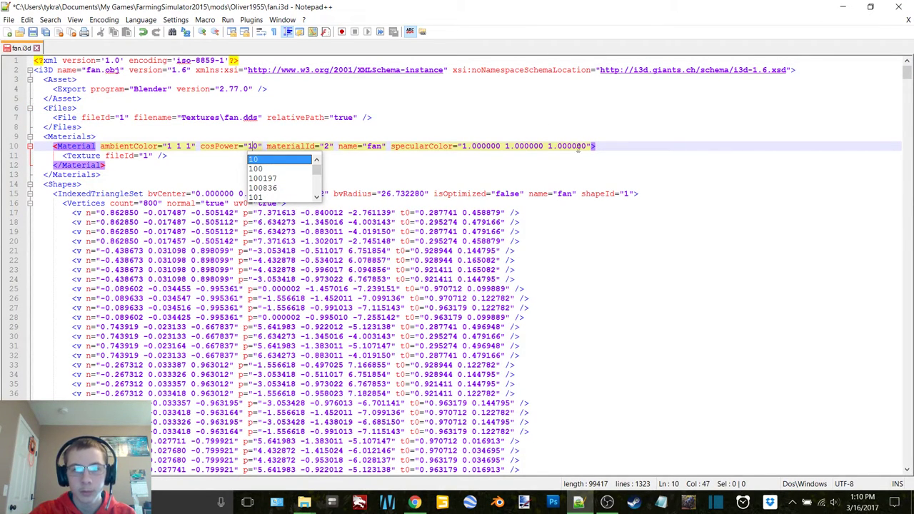
Change the fan material's specularColor to 0 0 0, and close the file with the changes saved
left_click_drag(585, 146, 505, 146)
key("BackSpace")
type("0")
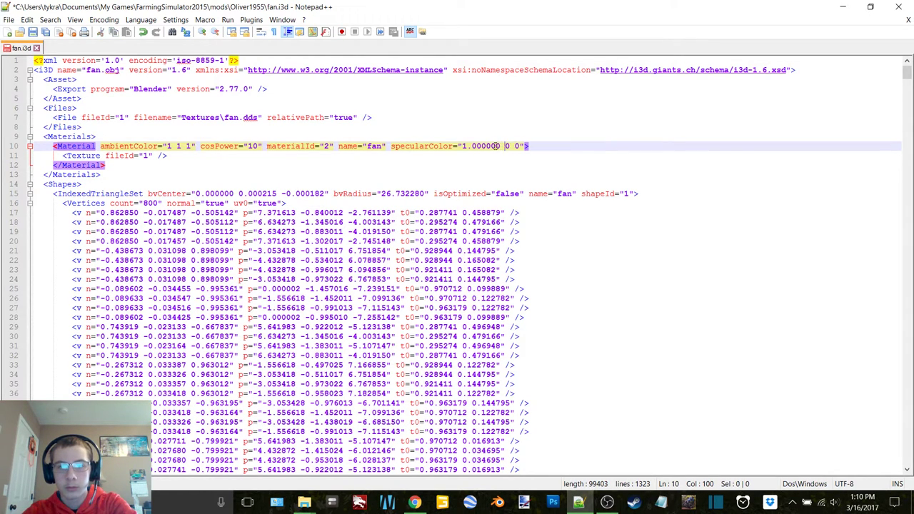
key("BackSpace")
left_click(908, 21)
key("Return")
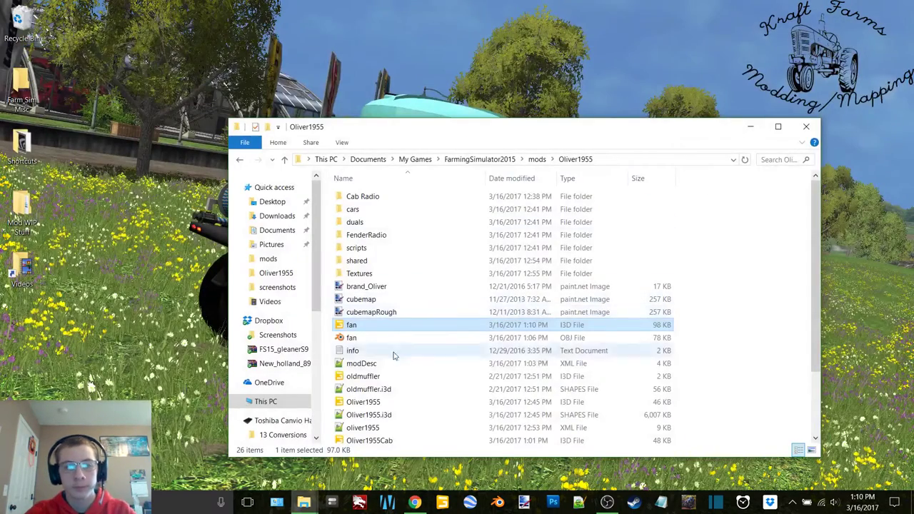
Open the Oliver1955 I3D file from the mod folder in GIANTS Editor and dismiss the welcome window
double_click(379, 402)
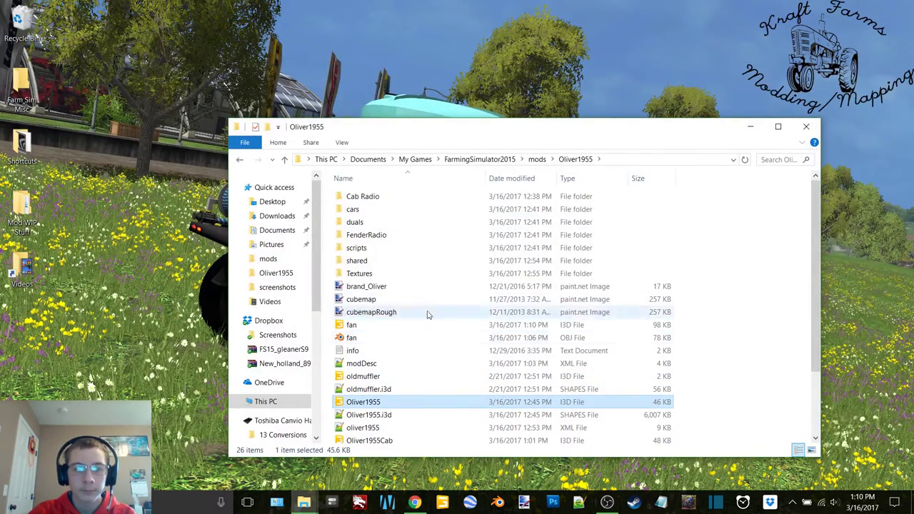
double_click(470, 229)
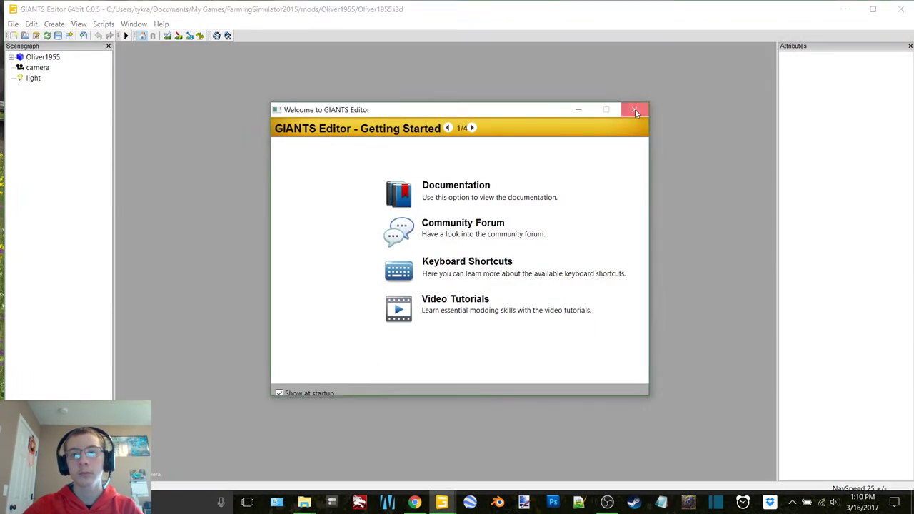
left_click(635, 111)
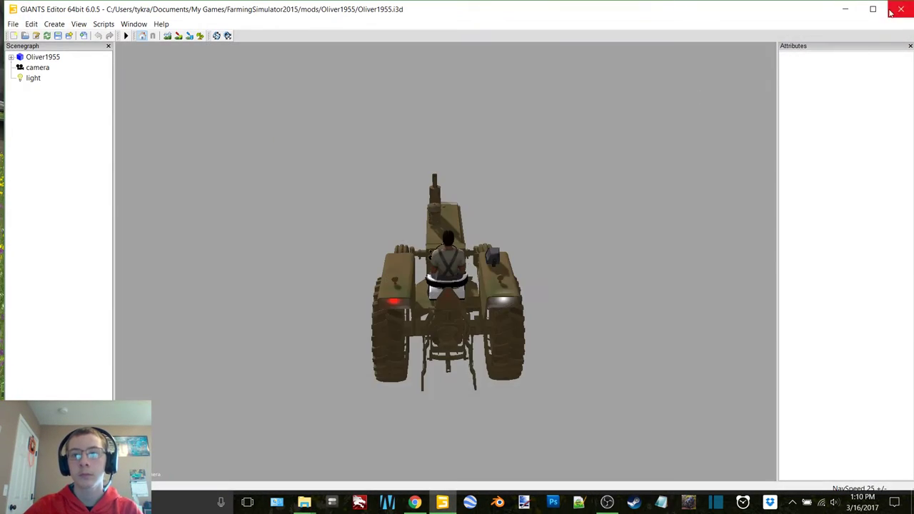
Switch the viewport to the scene's default camera and frame the engine side of the tractor
left_click(74, 19)
mouse_move(93, 32)
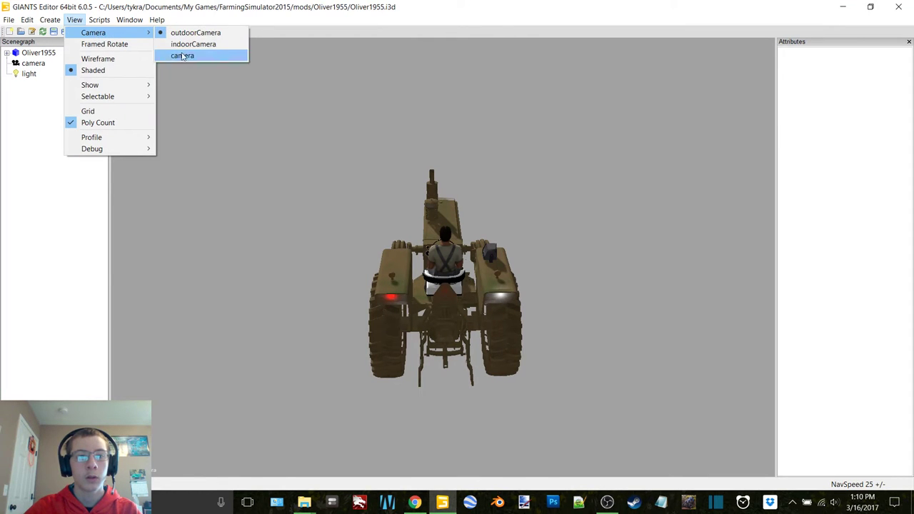
left_click(182, 56)
left_click_drag(444, 205, 410, 214, "alt")
scroll(414, 222, "up", 3)
Show the material editor, select the fan within the tractor's parts group, and remove its specular texture
left_click(130, 20)
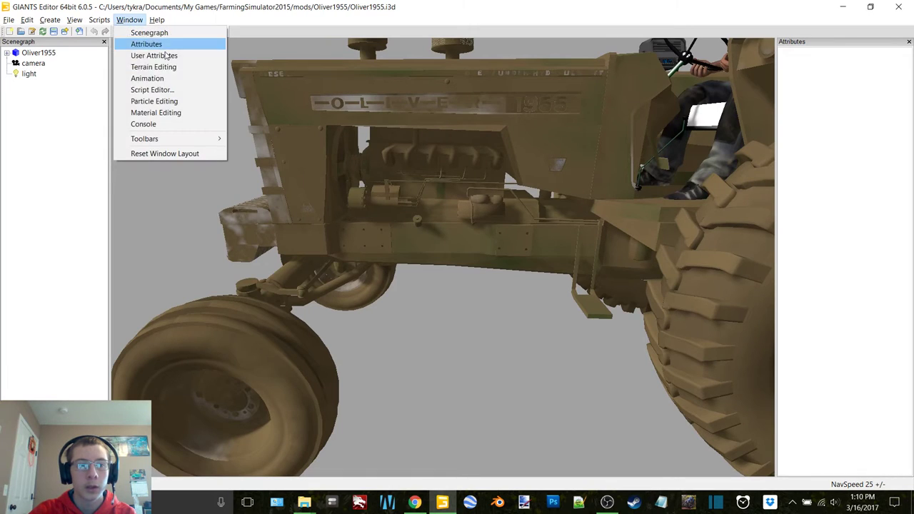
left_click(182, 114)
left_click(38, 53)
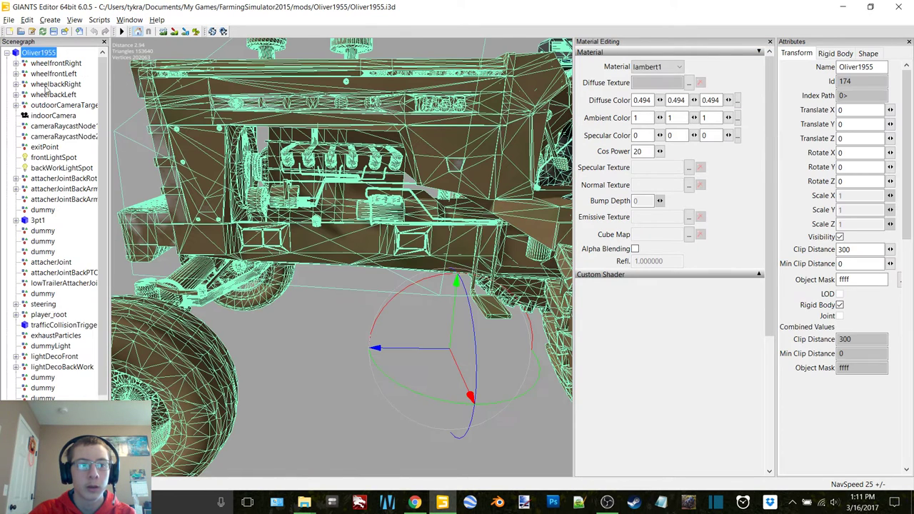
left_click(59, 398)
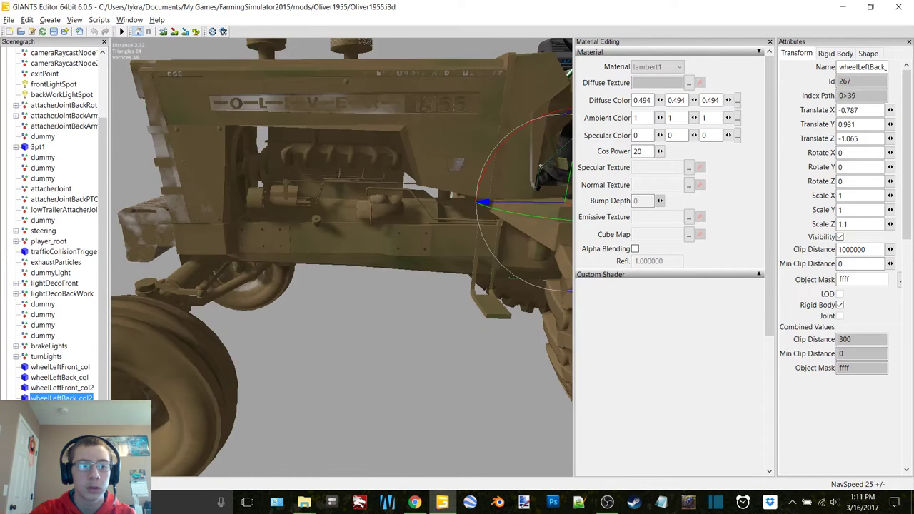
double_click(44, 408)
scroll(58, 339, "down", 3)
left_click(45, 356)
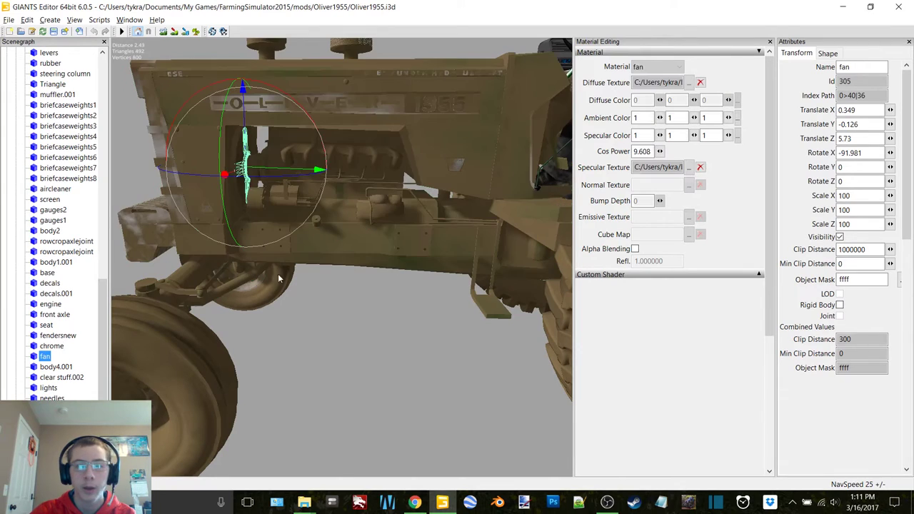
left_click(700, 167)
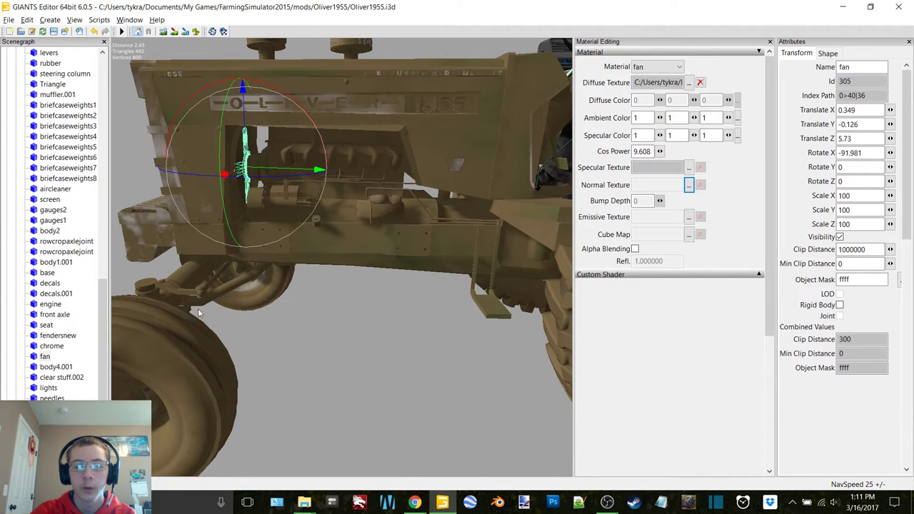
Try to rotate the original fan beside the engine, and undo that change
left_click(87, 331)
scroll(328, 122, "up", 3)
left_click_drag(330, 122, 297, 129, "alt")
left_click(45, 356)
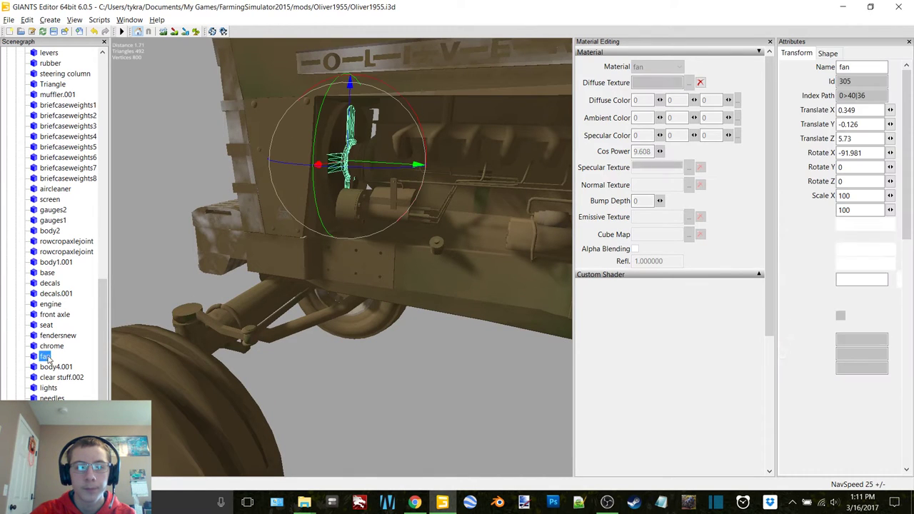
left_click_drag(327, 92, 388, 133)
key("ctrl+z")
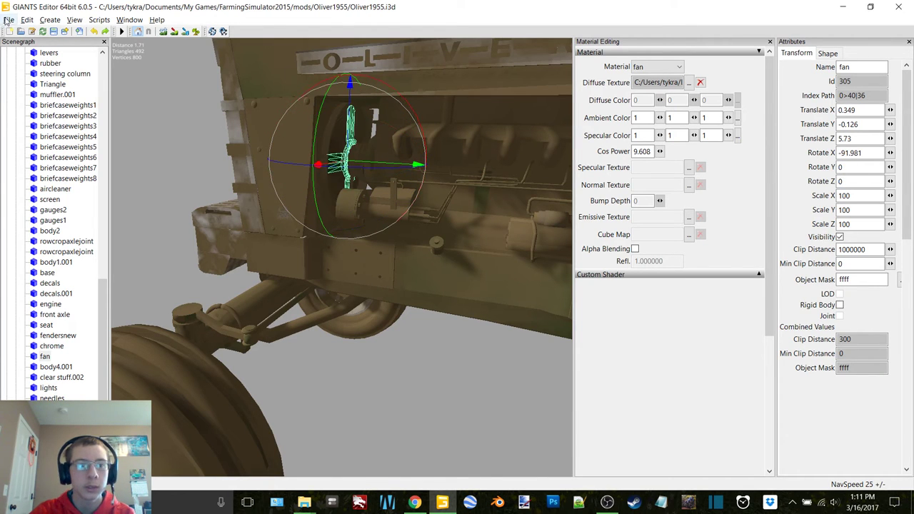
Import the fan I3D file from the Oliver1955 folder and place it inside the tractor's parts group
left_click(9, 19)
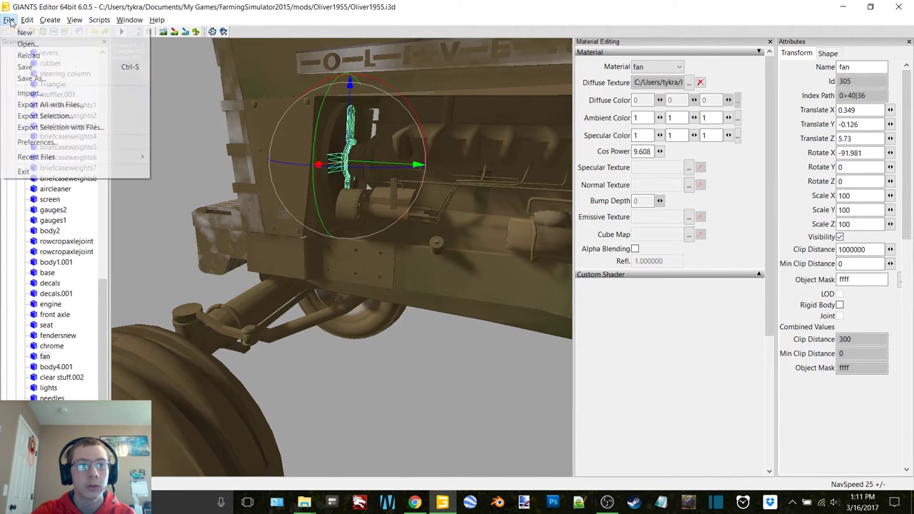
left_click(44, 94)
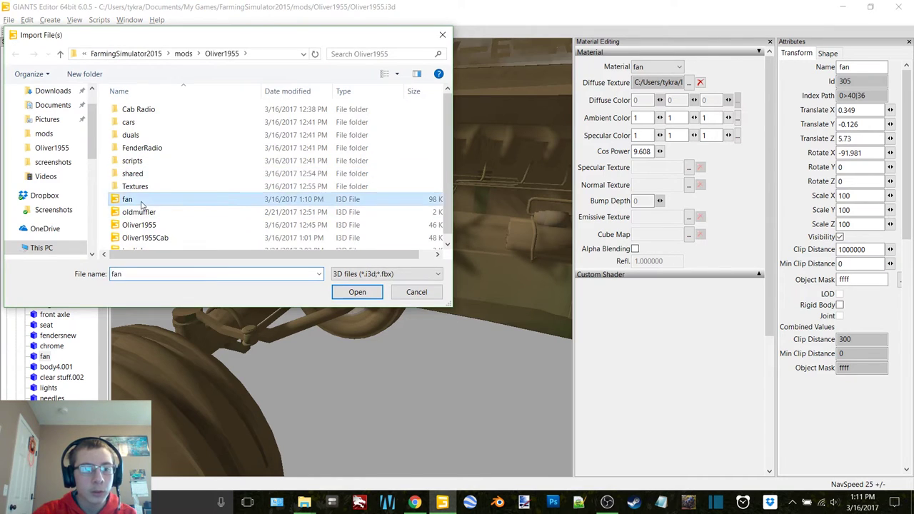
double_click(128, 199)
scroll(86, 170, "up", 3)
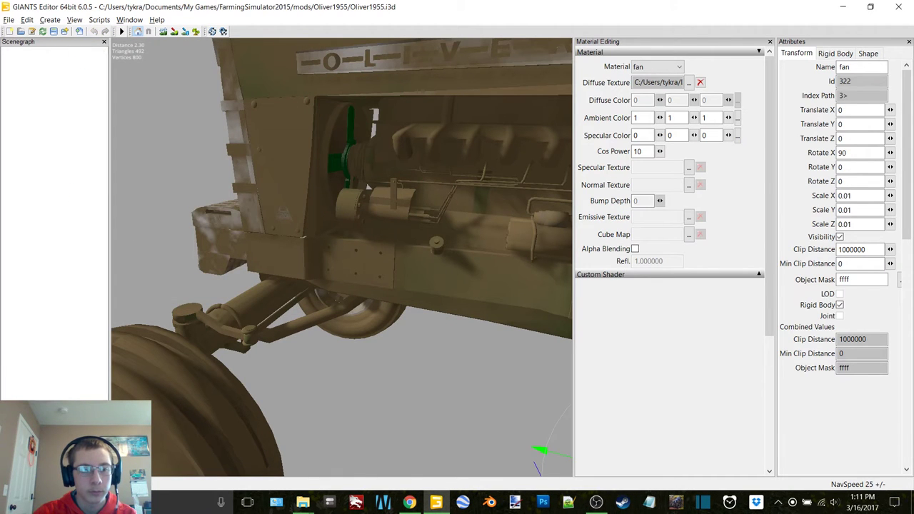
left_click(38, 55)
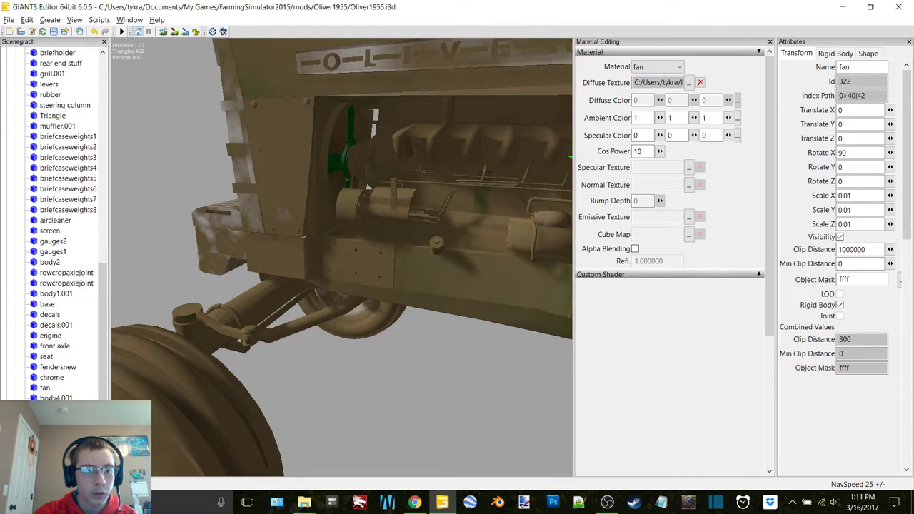
Cut body4.001 and the older parts below it and paste them back into parts, so the imported fan directly follows the original
left_click(56, 398)
key("ctrl+x")
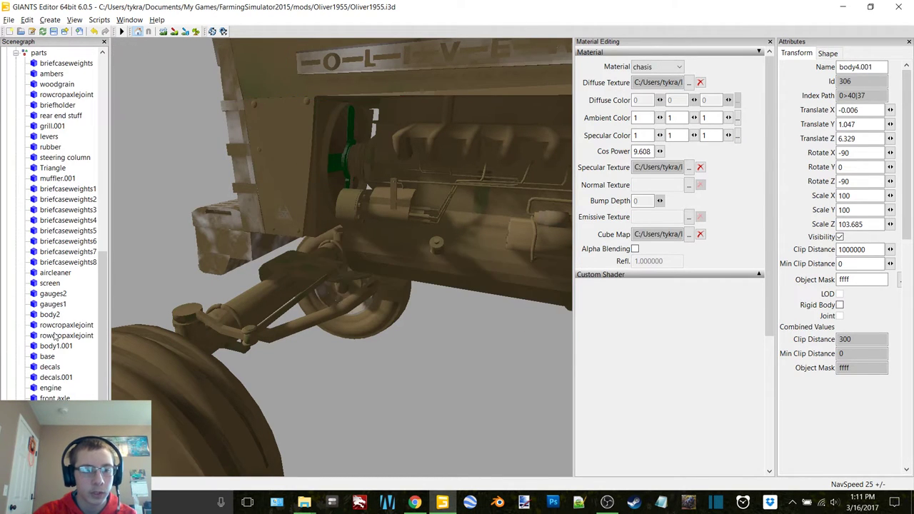
left_click(39, 54)
key("ctrl+v")
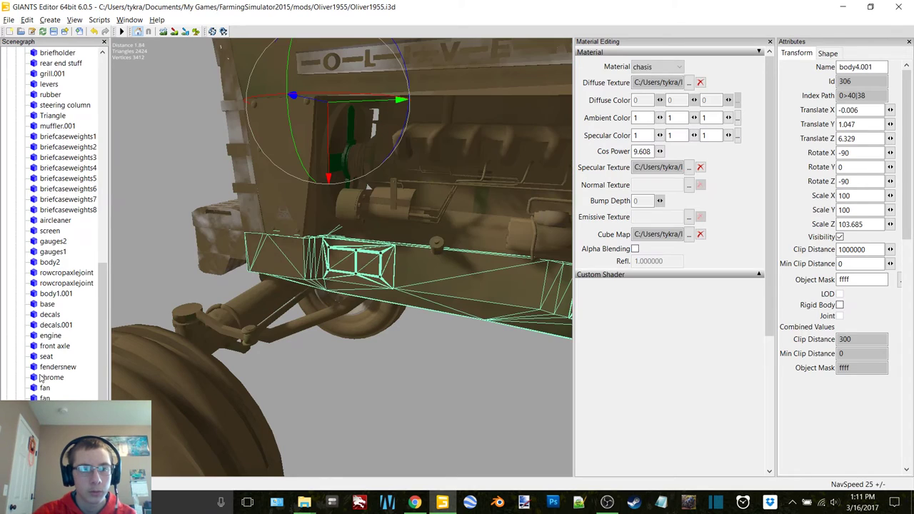
Copy the original fan's translation to the imported fan: X 0.349, Y -0.126, Z 5.73
key("Up")
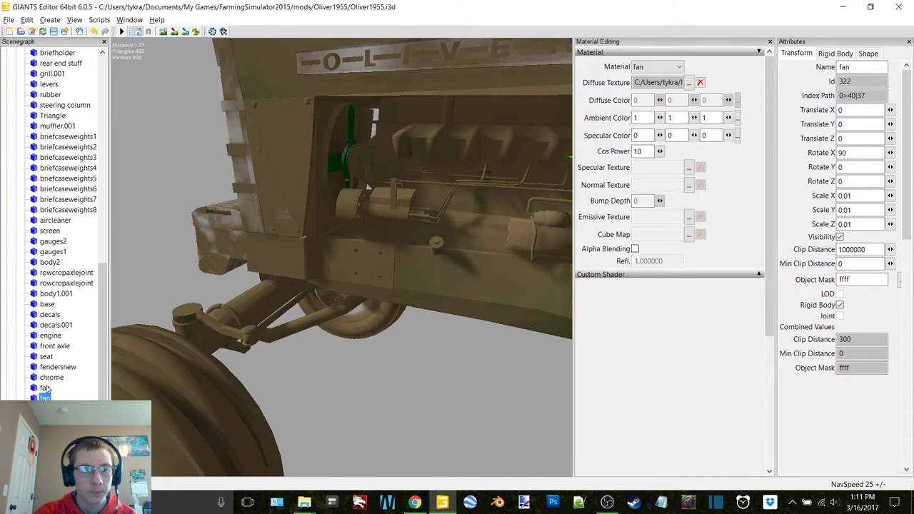
left_click(44, 387)
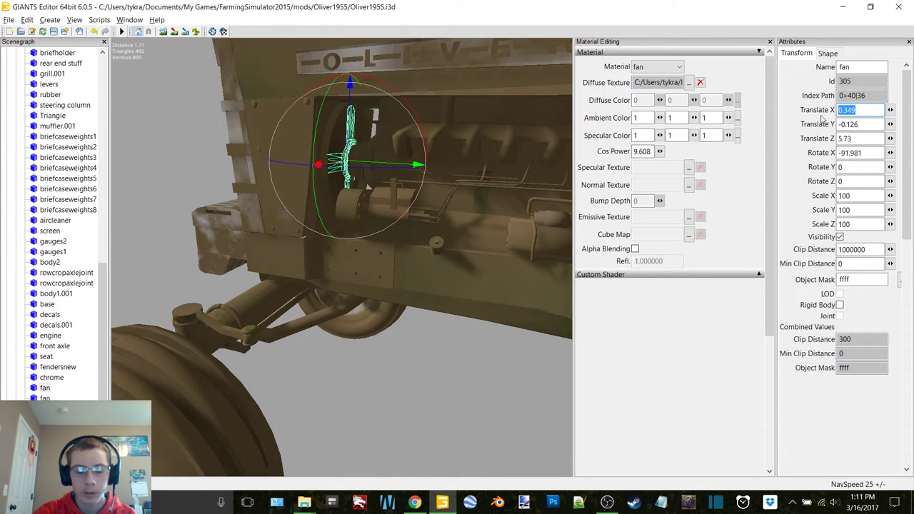
left_click(51, 399)
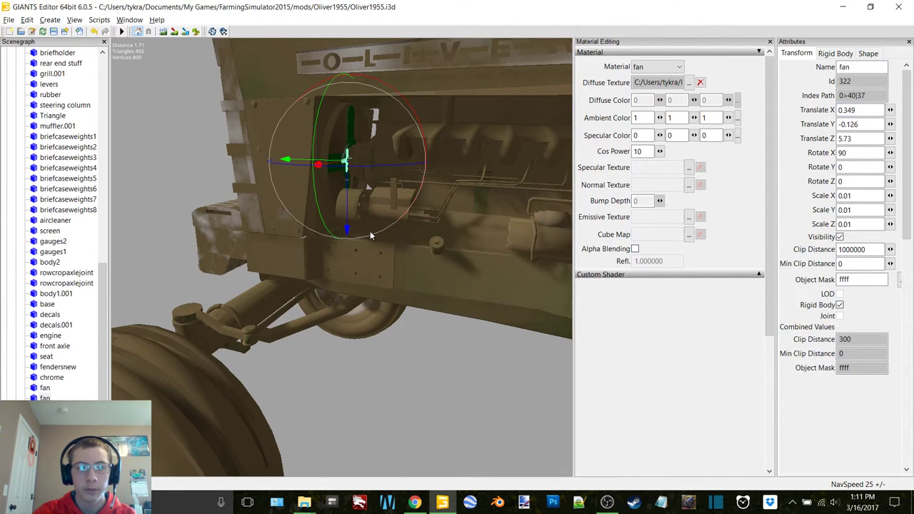
Set the imported fan's scale to 1 on the X, Y and Z axes
left_click_drag(370, 232, 371, 233, "alt")
middle_click_drag(371, 234, 358, 244)
scroll(360, 240, "up", 5)
scroll(361, 238, "down", 2)
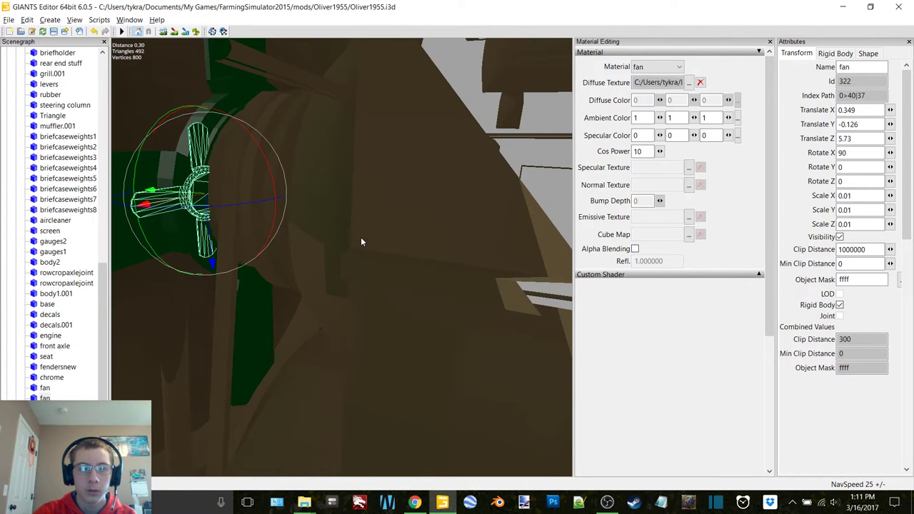
left_click_drag(361, 238, 334, 234, "alt")
mouse_move(853, 195)
left_mouse_down()
mouse_move(840, 200)
mouse_move(862, 212)
left_mouse_up()
type("11")
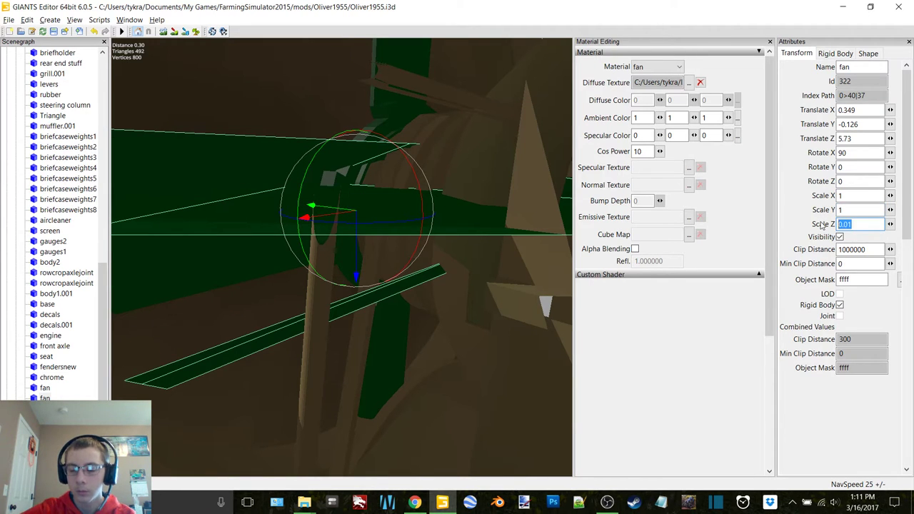
type("1")
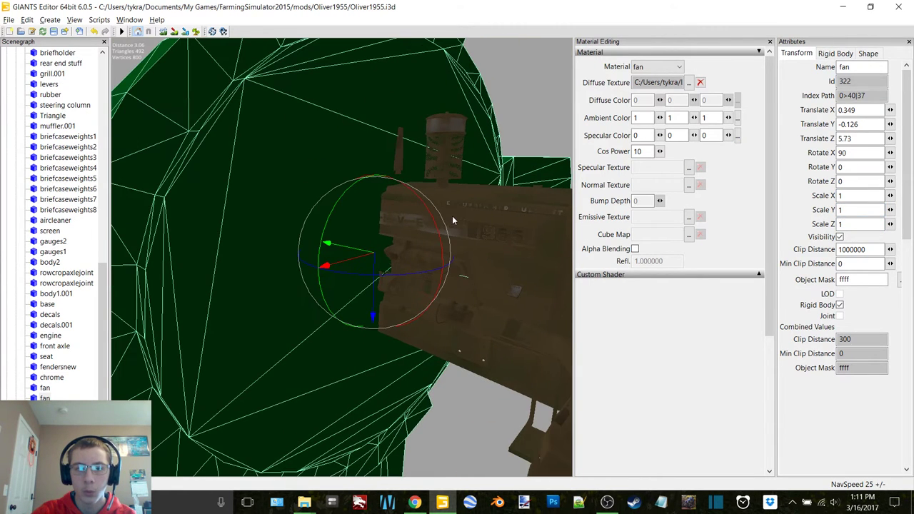
Set the imported fan's scale to 0.1 on the X, Y and Z axes
type("0.1")
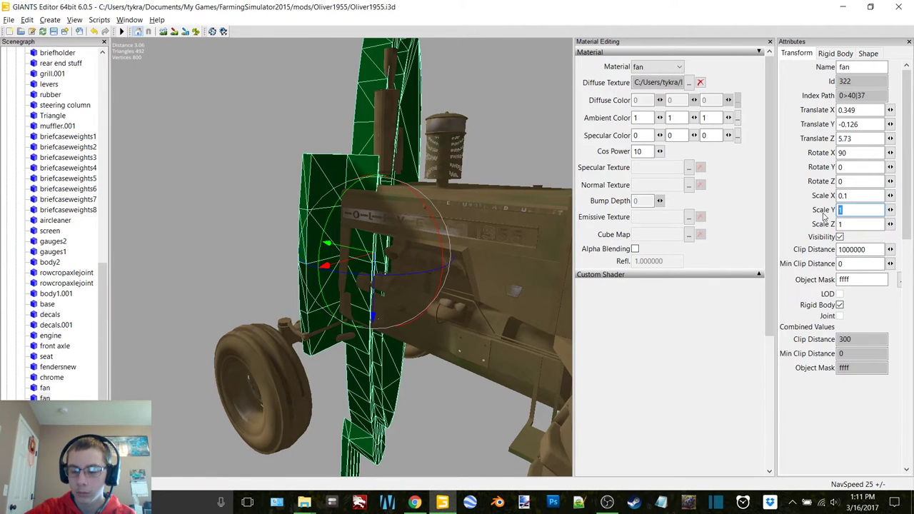
type("0.1")
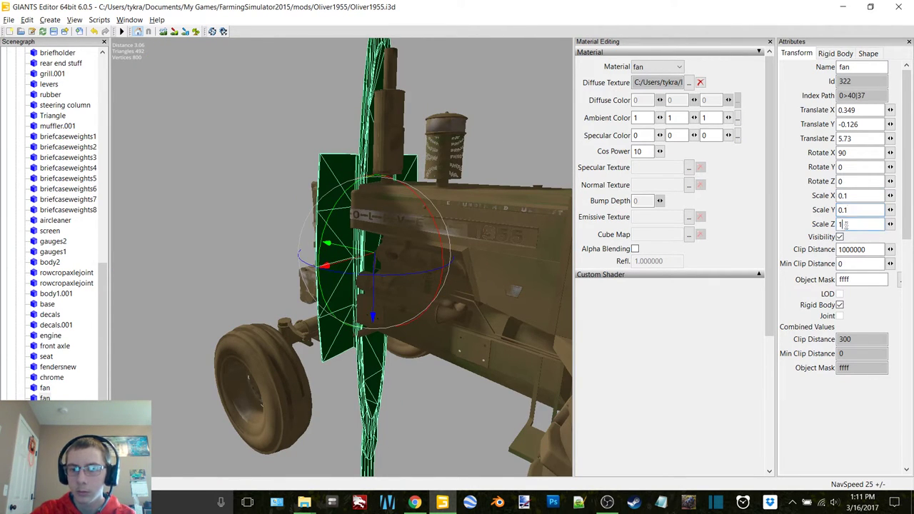
type("0.1")
scroll(504, 253, "up", 5)
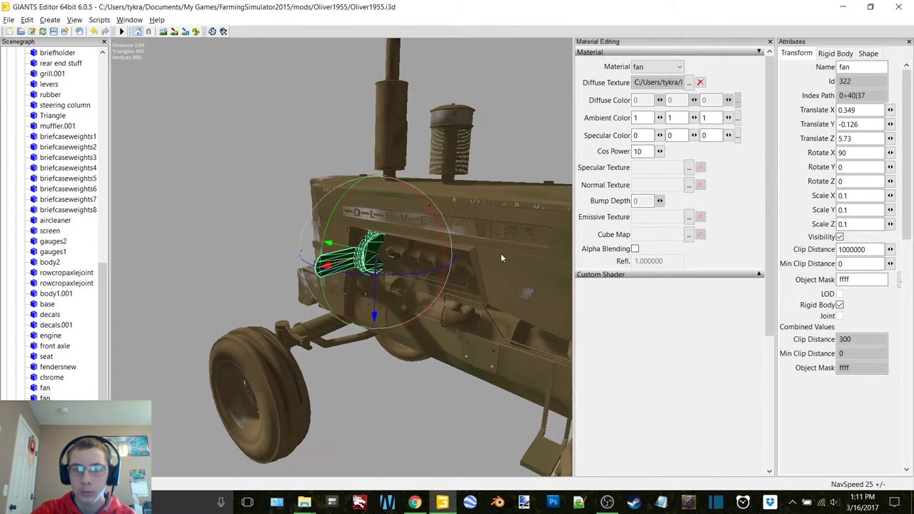
Compare the imported fan with the original, and try Scale X values of 100 and .1 on the imported one
left_click(45, 389)
left_click(45, 397)
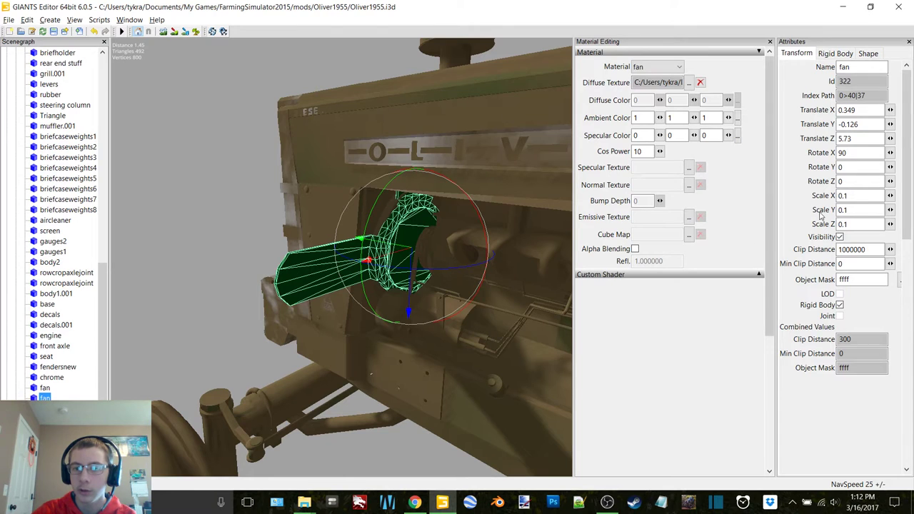
type("100")
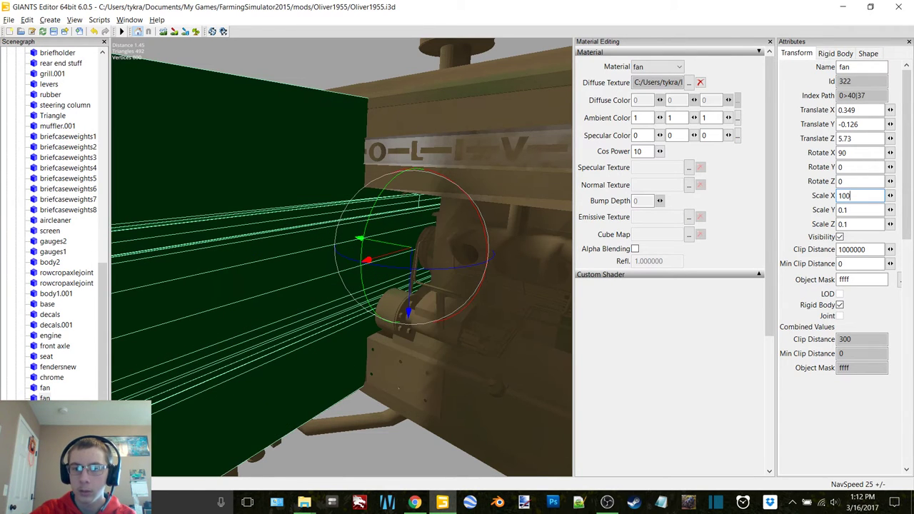
type(".1")
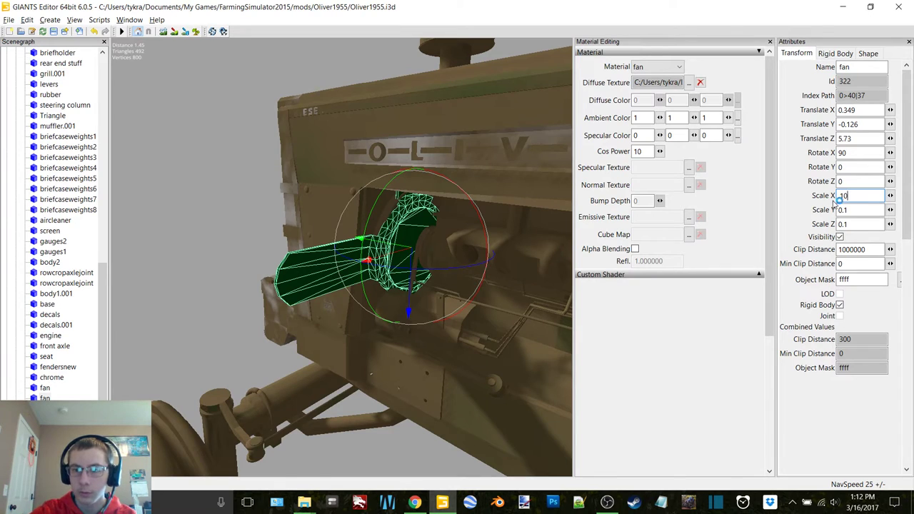
Try a scale of 0.01 on the X, Y and Z axes for the imported fan and compare it with the original
key("BackSpace")
type(".01")
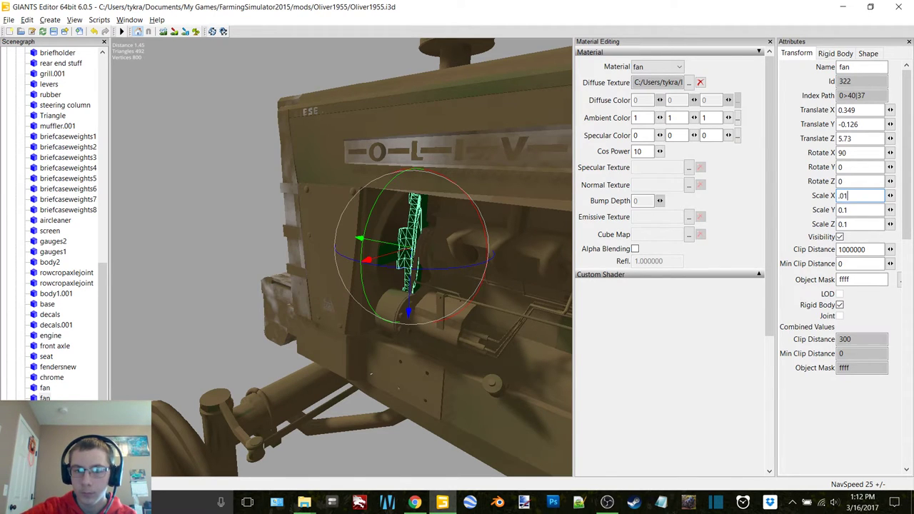
key("BackSpace")
key("BackSpace")
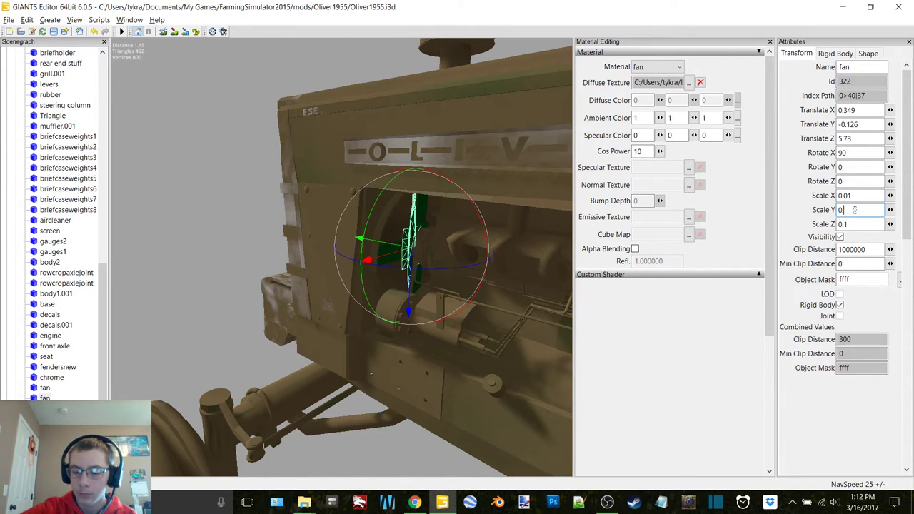
type(".01")
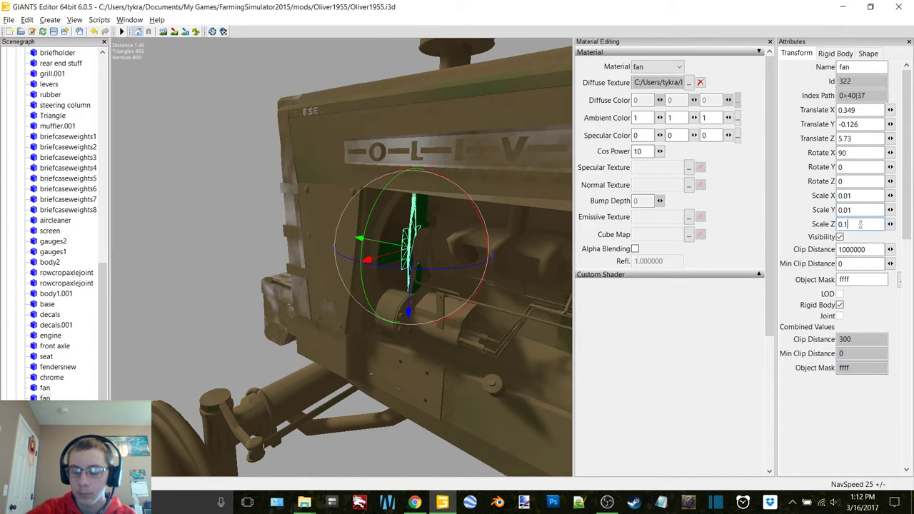
key("BackSpace")
key("BackSpace")
type(".1")
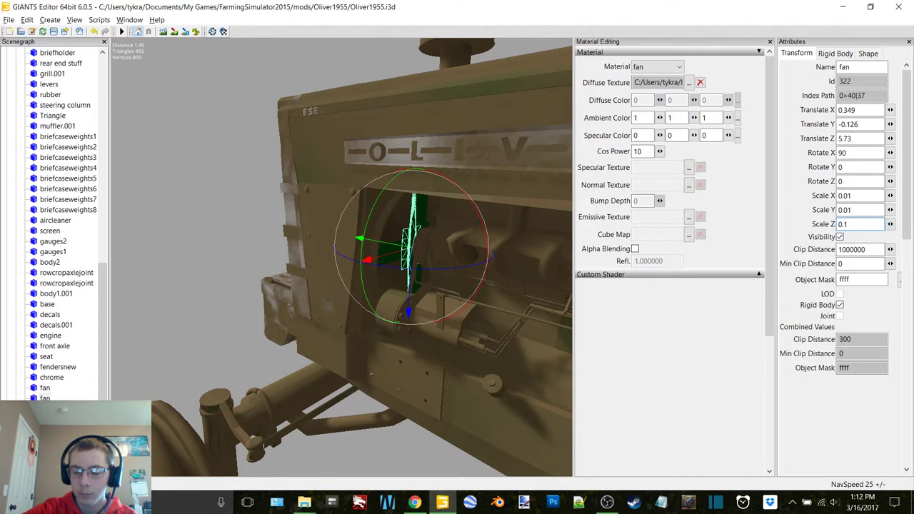
key("BackSpace")
key("BackSpace")
scroll(331, 329, "up", 3)
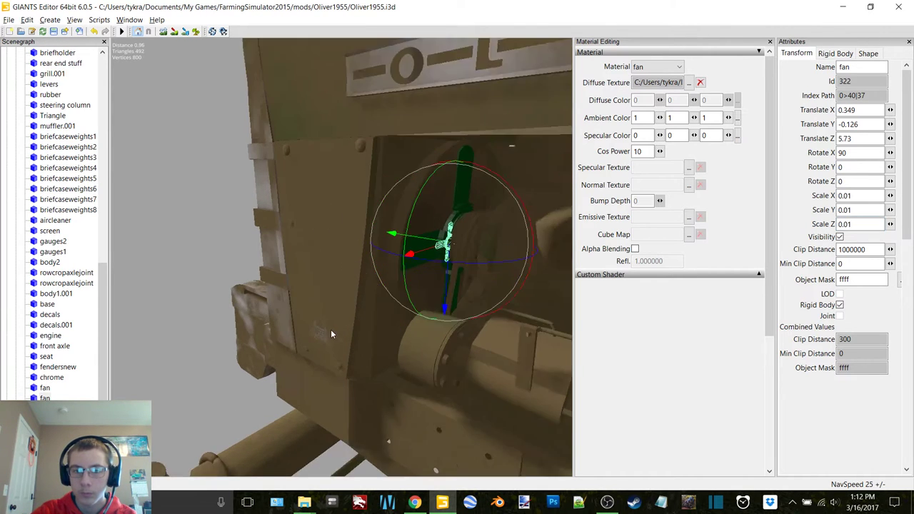
left_click_drag(408, 269, 340, 283, "alt")
scroll(340, 284, "down", 3)
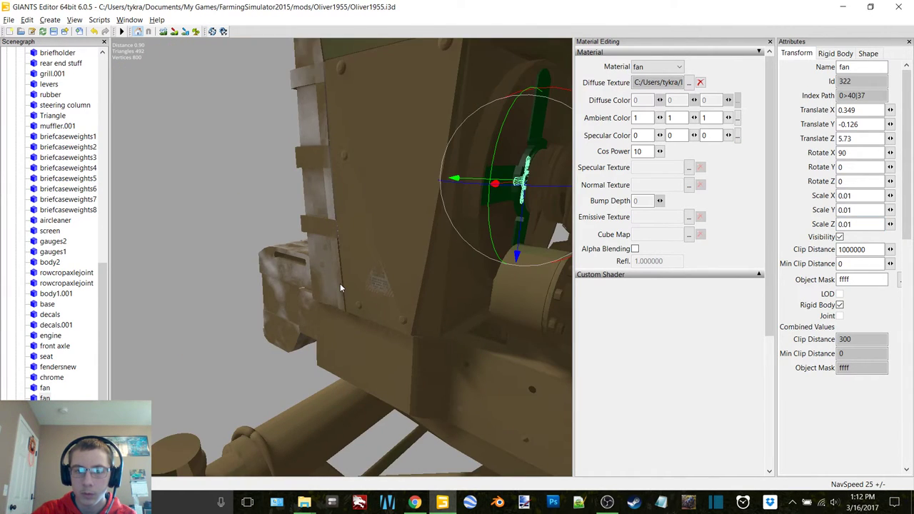
middle_click_drag(381, 243, 341, 227, "alt")
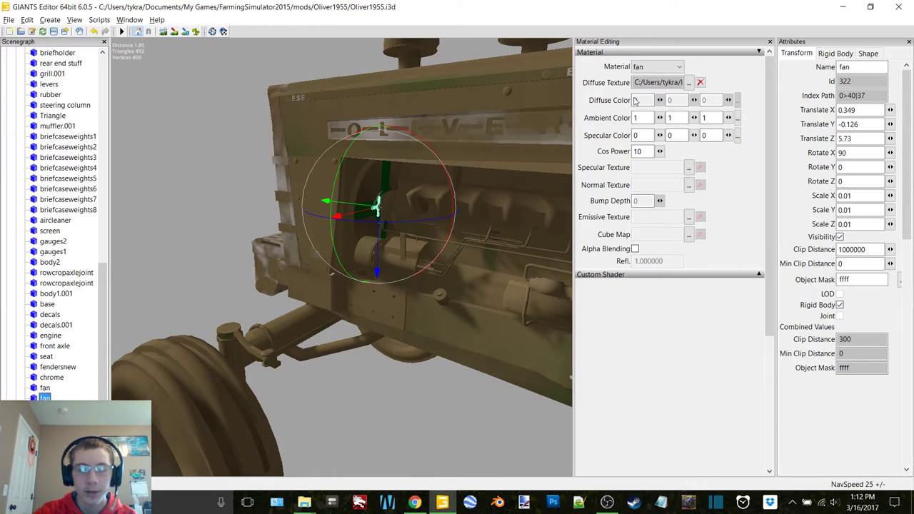
Close the Oliver1955 scene without saving and delete the fan I3D and OBJ files from the Oliver1955 mod folder
left_click(898, 7)
left_click(537, 257)
left_click(354, 337)
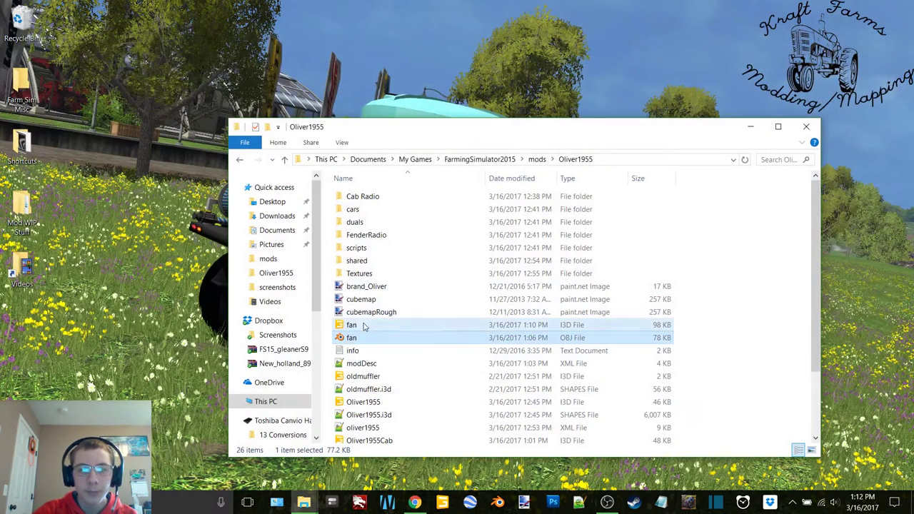
left_click(364, 326, "shift")
left_click_drag(364, 327, 21, 22)
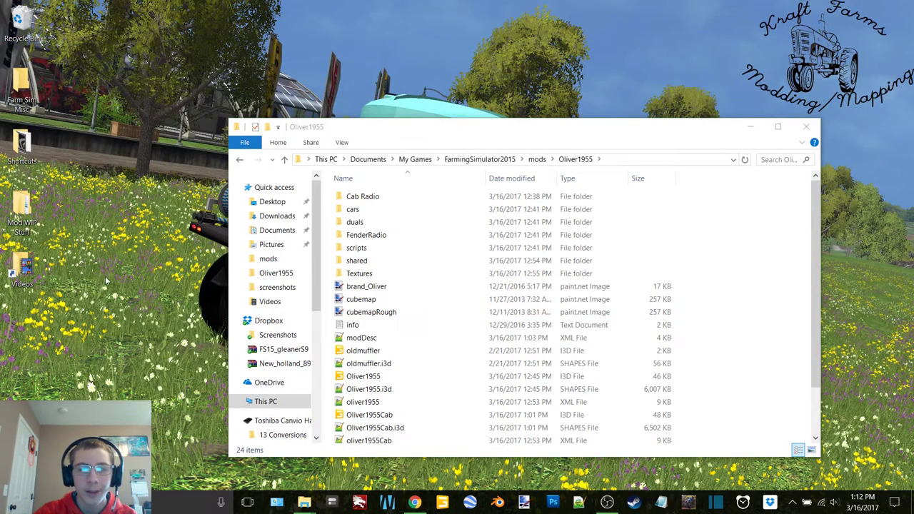
Open Oliver1955.i3d in GIANTS Editor 6.0.5 and oliver1955.xml in Notepad++, and dismiss the editor's welcome window
scroll(453, 336, "down", 2)
scroll(453, 336, "up", 2)
scroll(451, 339, "down", 2)
scroll(451, 338, "up", 2)
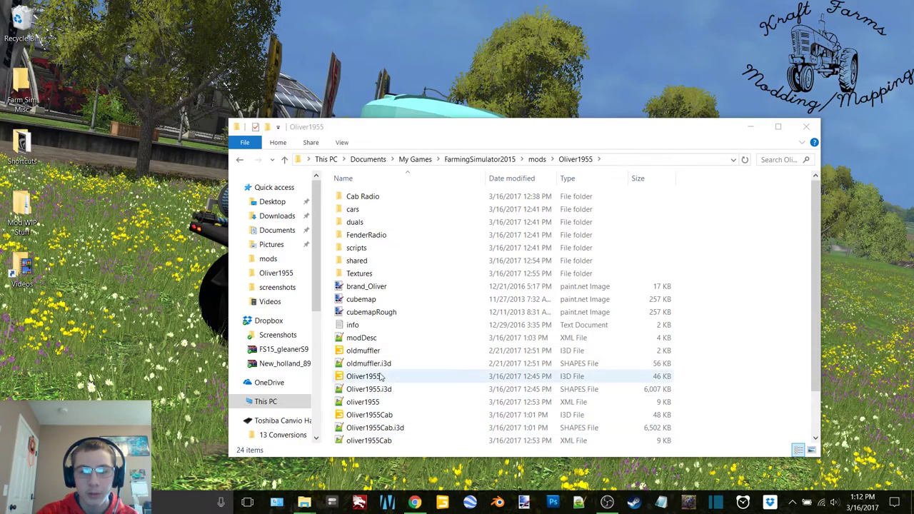
double_click(403, 377)
double_click(375, 402)
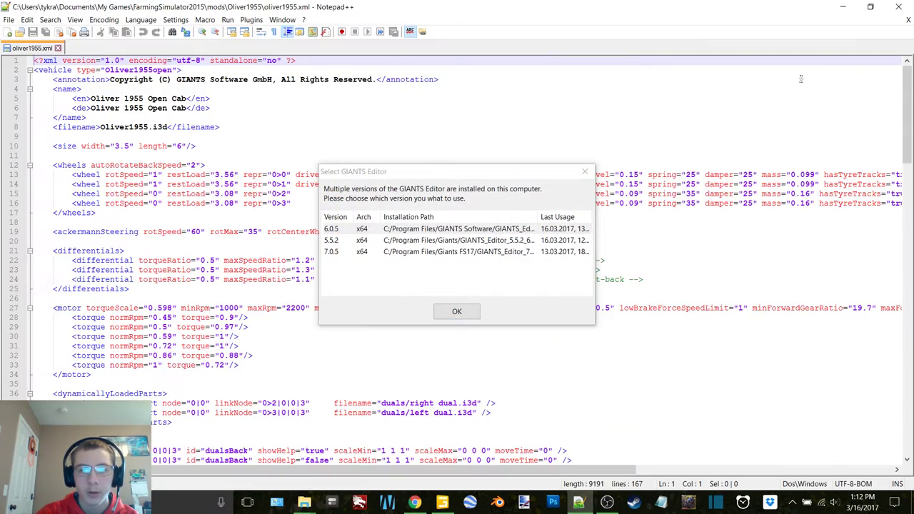
left_click(842, 6)
double_click(444, 229)
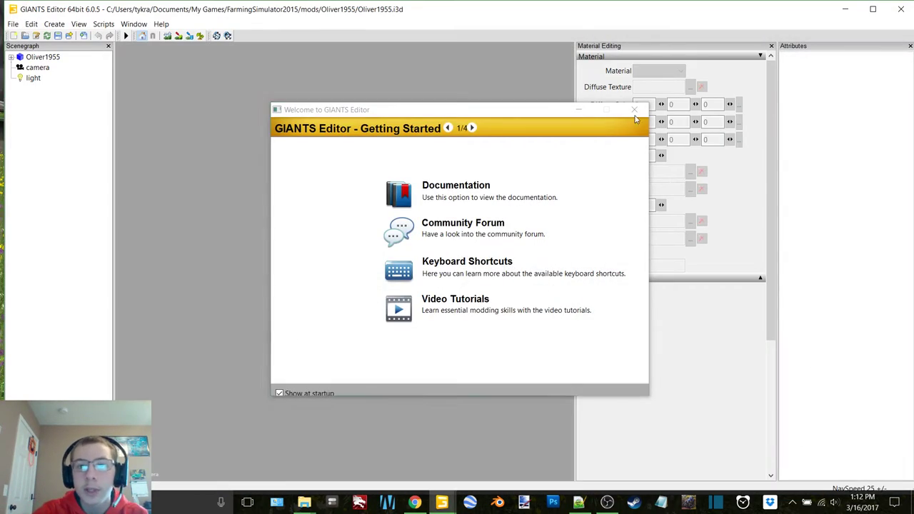
left_click(634, 110)
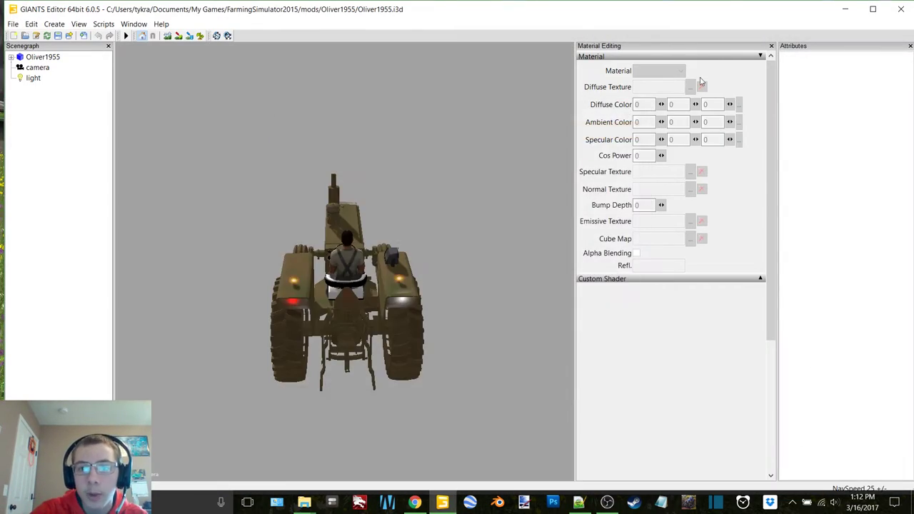
Hide Material Editing, maximize the editor, and switch to the scene camera to frame the tractor's dashboard gauges
left_click(772, 46)
left_click(872, 8)
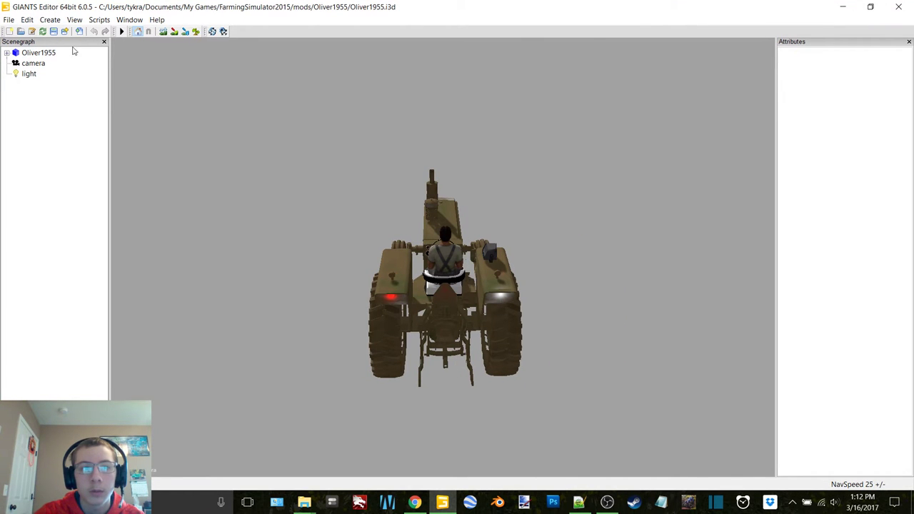
left_click(74, 20)
mouse_move(149, 36)
left_click(180, 57)
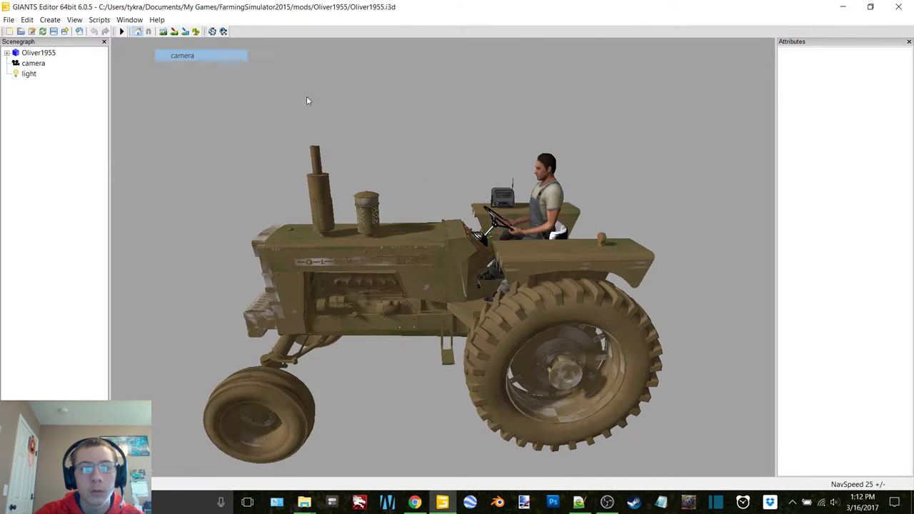
scroll(468, 191, "up", 6)
middle_click_drag(411, 189, 321, 222, "alt")
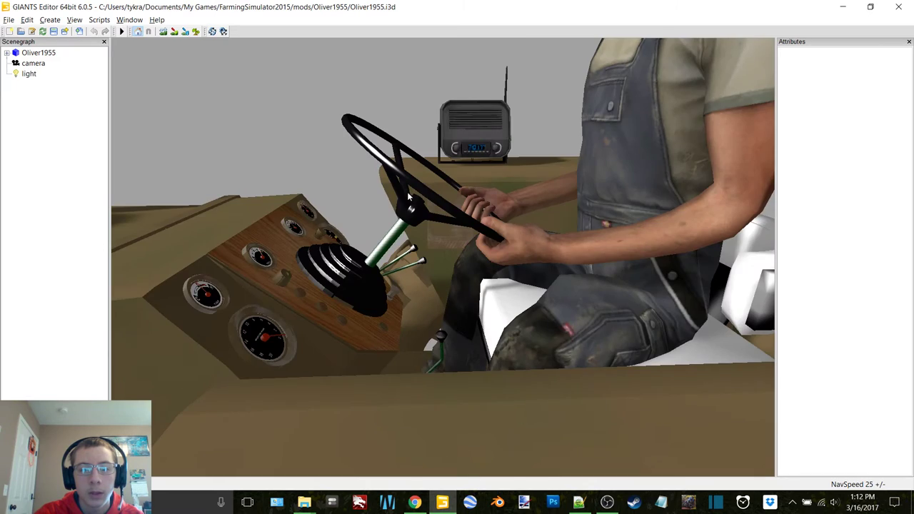
scroll(409, 191, "up", 3)
left_click_drag(408, 192, 318, 220, "alt")
middle_click_drag(320, 225, 209, 220)
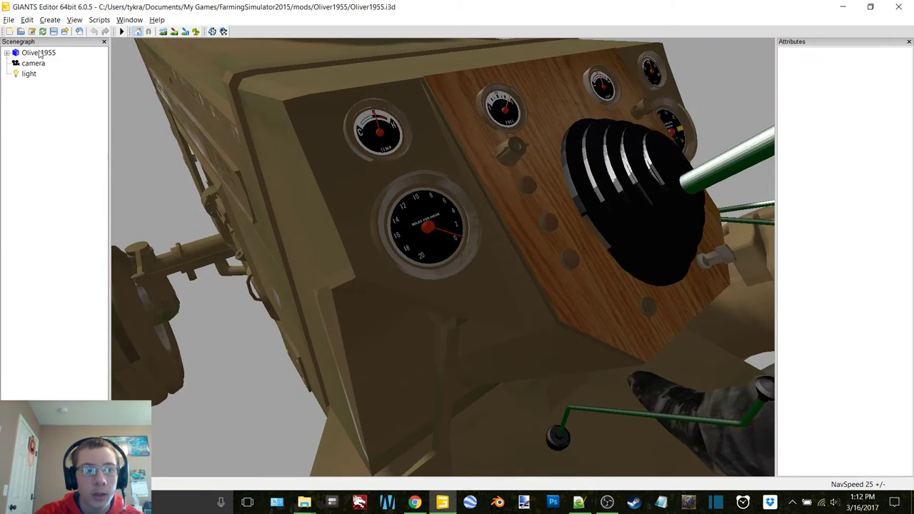
Expand the Oliver1955 parts group and select the speed needle to inspect its transform on the miles-per-hour gauge
double_click(39, 54)
scroll(46, 371, "down", 2)
double_click(44, 420)
scroll(59, 379, "down", 2)
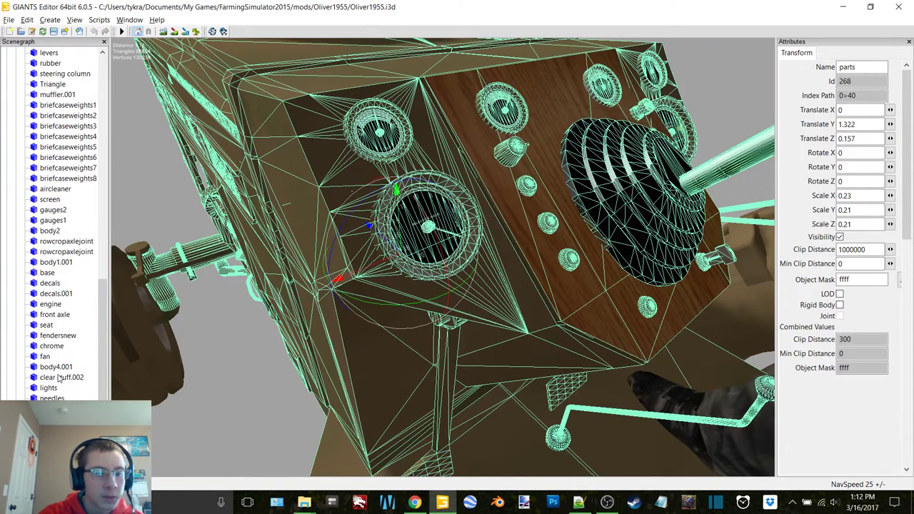
left_click(57, 419)
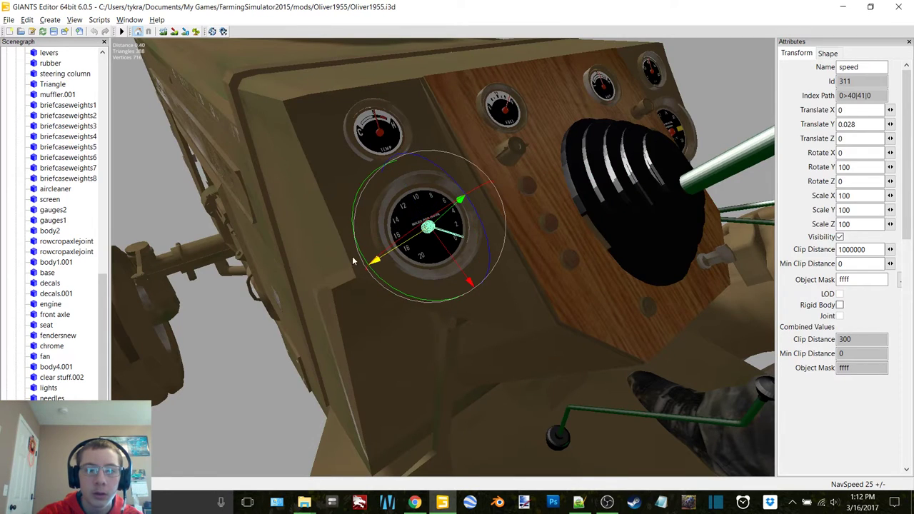
middle_click_drag(282, 242, 279, 242, "alt")
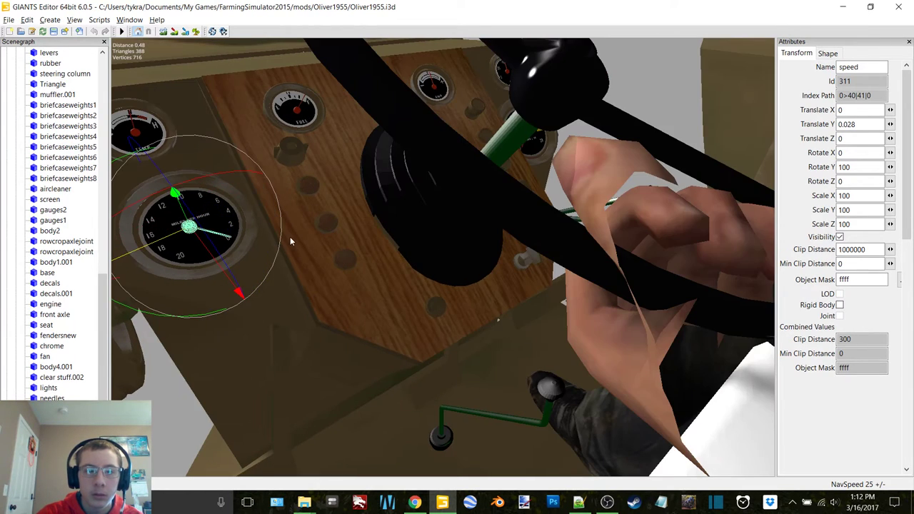
left_click_drag(290, 241, 213, 226, "alt")
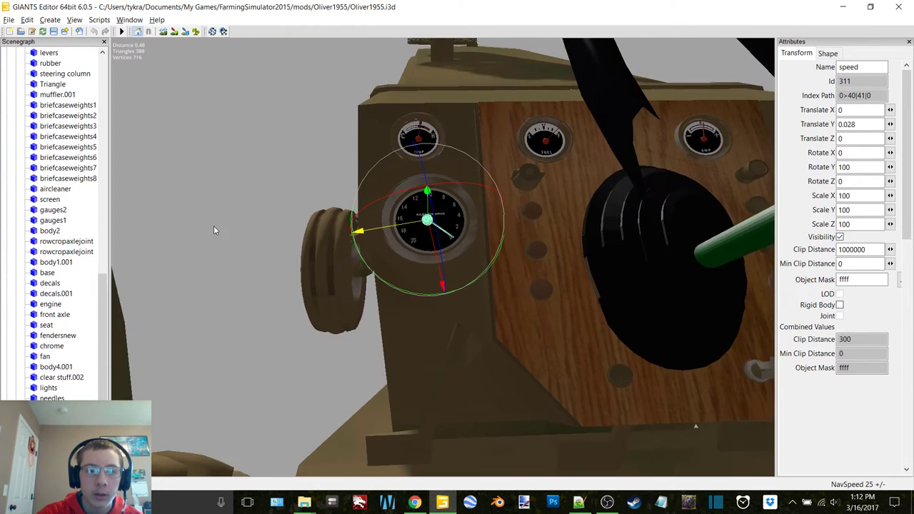
scroll(213, 226, "up", 3)
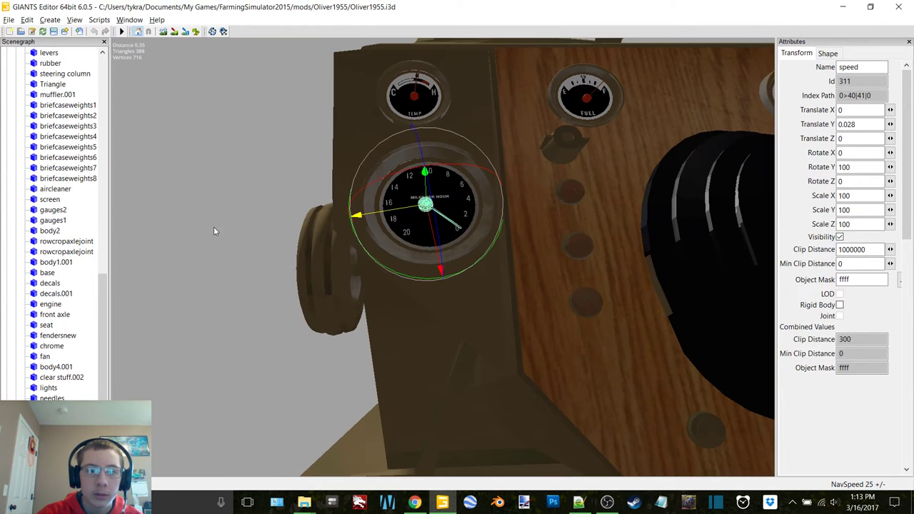
left_click(871, 124)
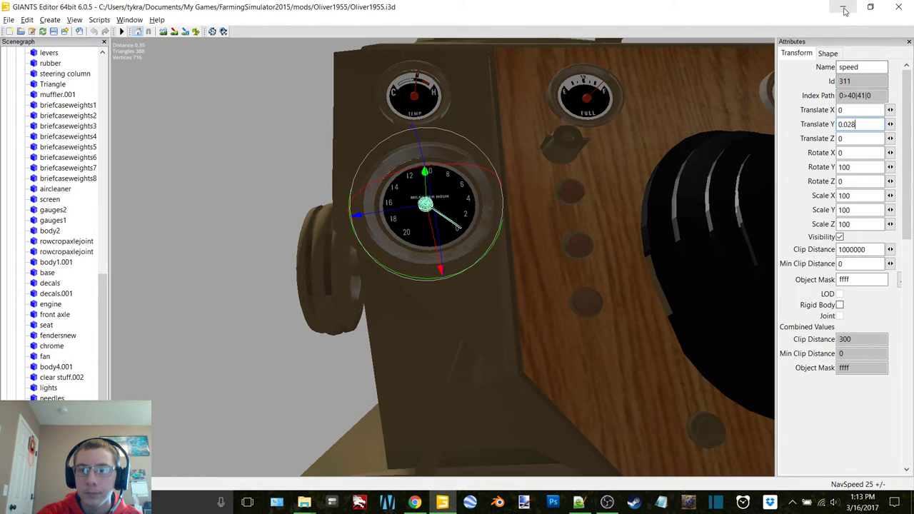
In oliver1955.xml, set the speedDisplay animation's startRot to 0 100 0, matching the speed needle's rotation in GIANTS Editor
left_click(588, 502)
scroll(271, 345, "down", 16)
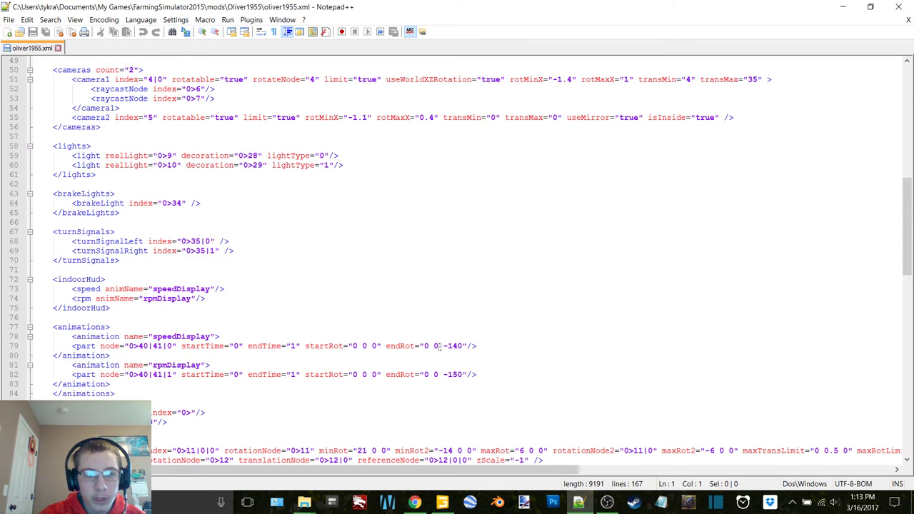
left_click(365, 346)
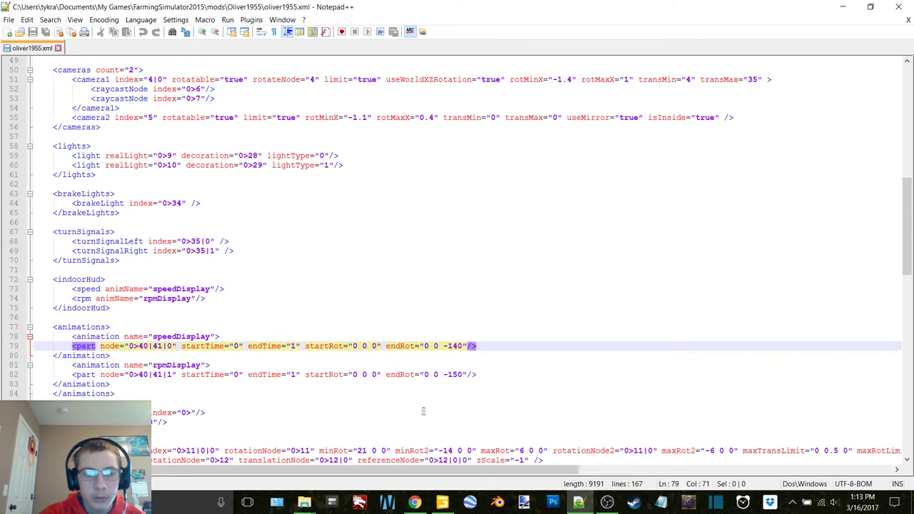
left_click(444, 503)
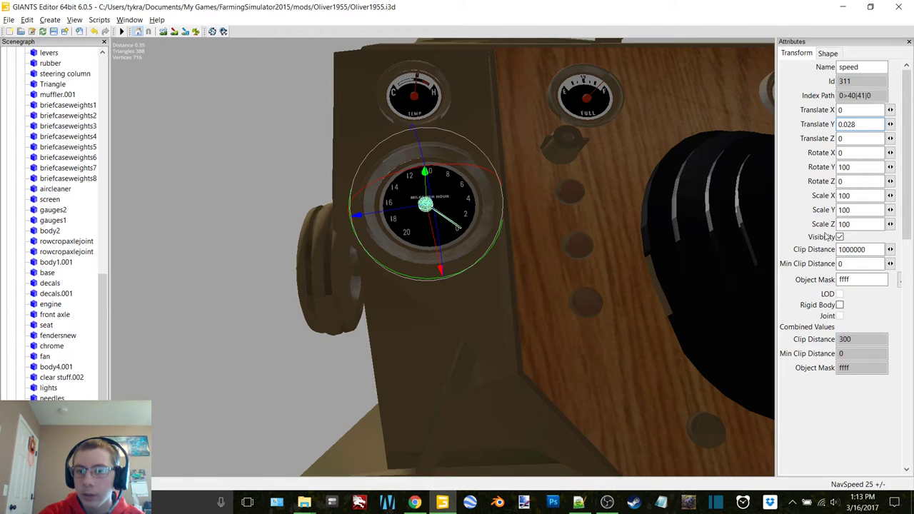
double_click(860, 166)
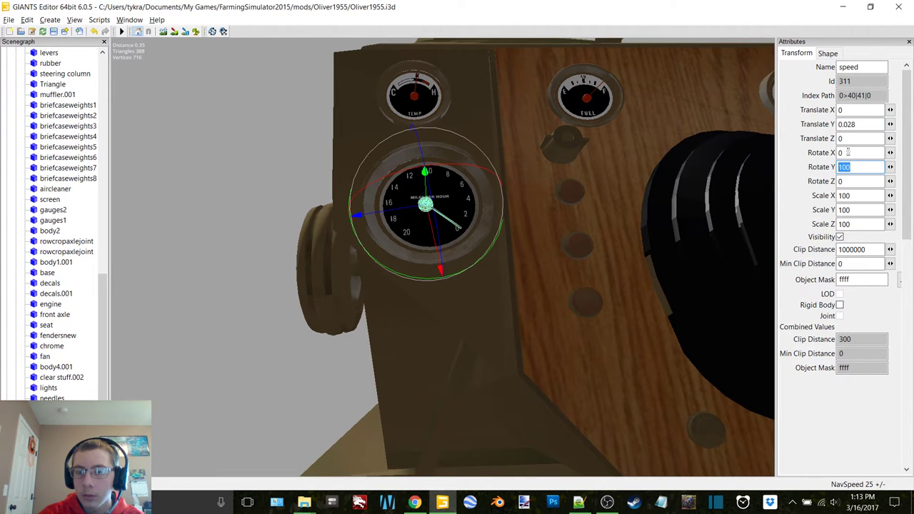
left_click(579, 503)
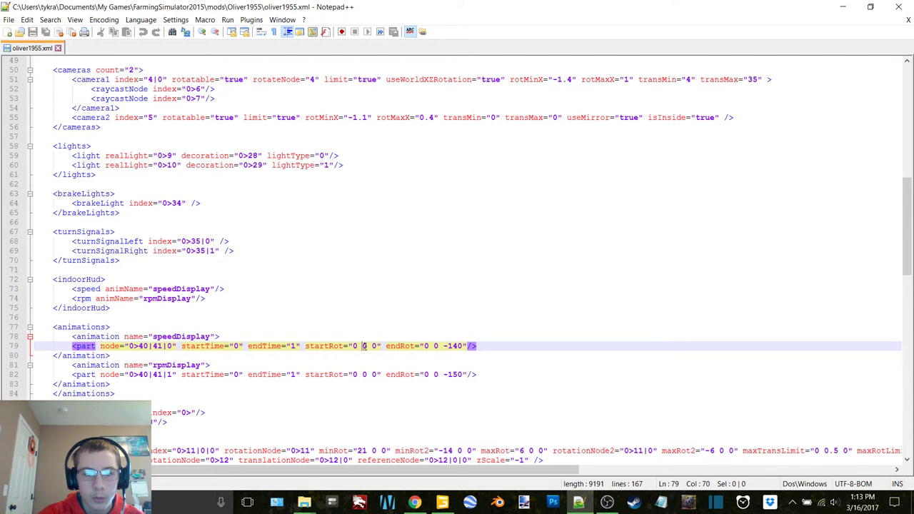
type("10")
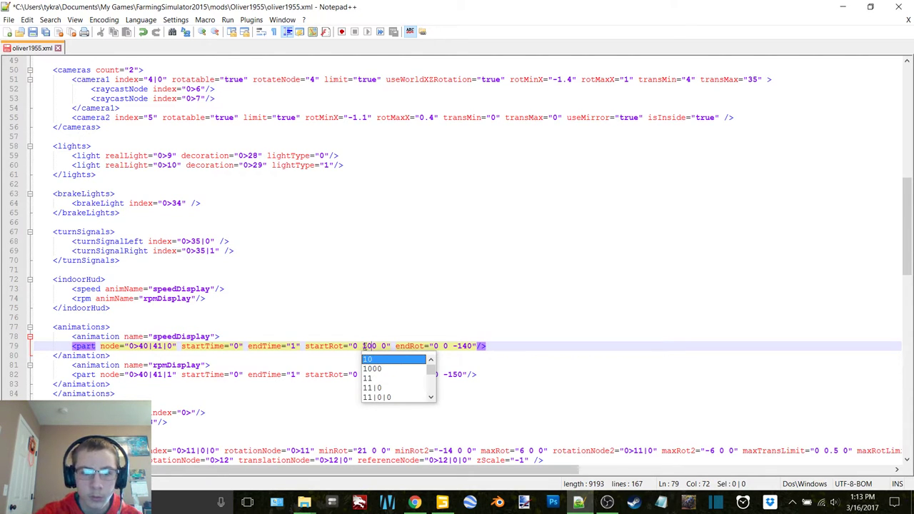
left_click(364, 346)
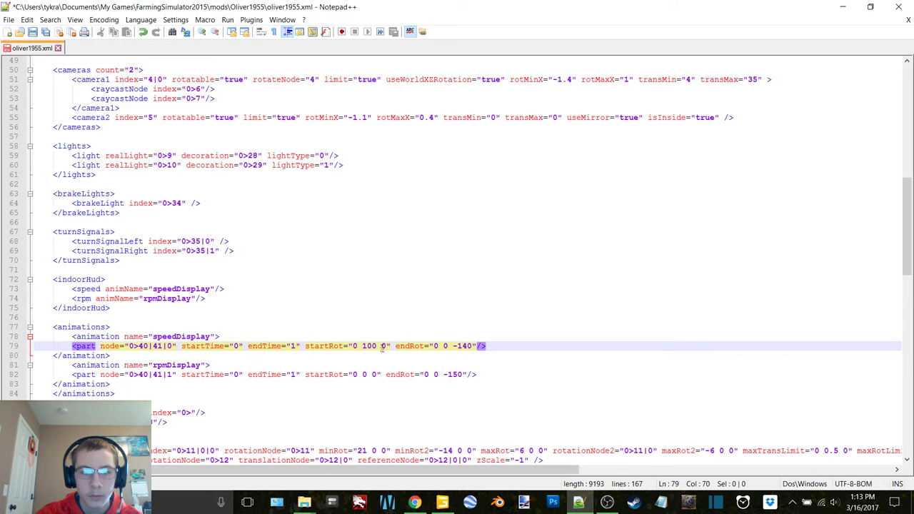
Test-rotate the speed needle around its dial in GIANTS Editor to work out the speedDisplay endRot, undoing each rotation
left_click(453, 345)
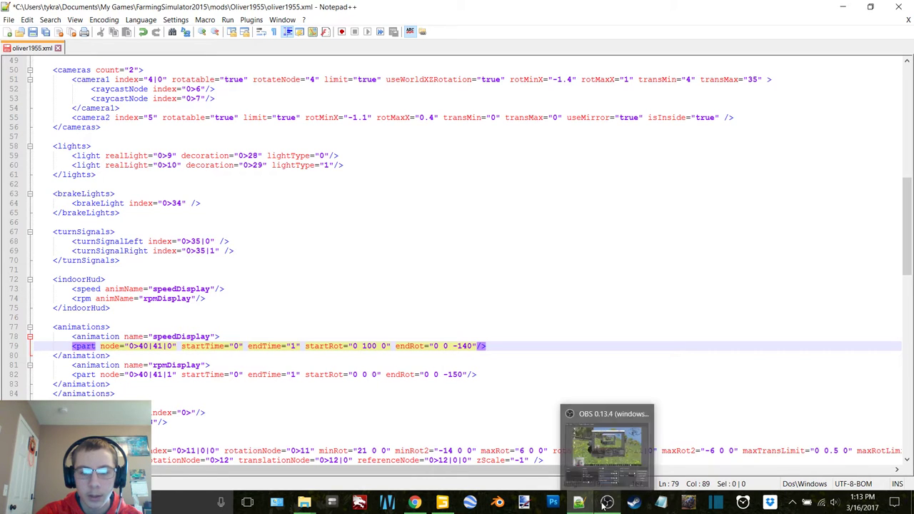
left_click(442, 504)
left_click_drag(428, 277, 512, 162)
key("ctrl+z")
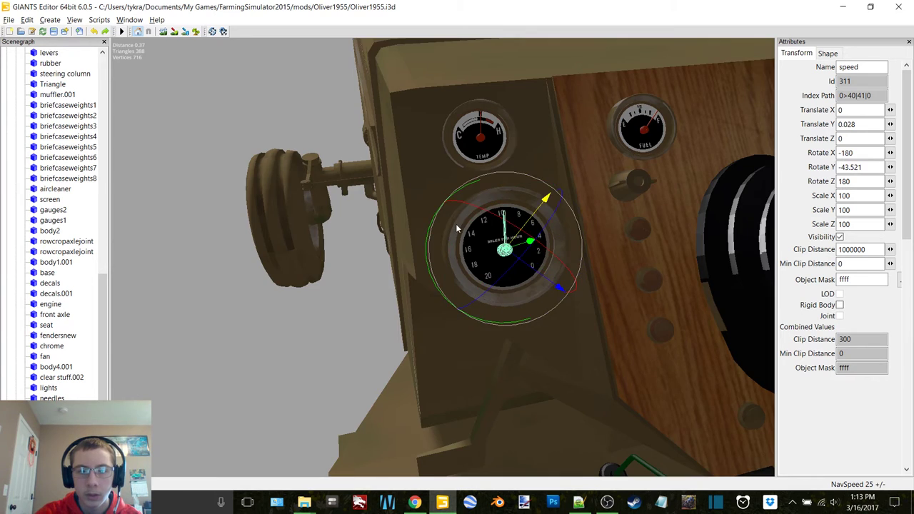
middle_click_drag(457, 229, 457, 224, "alt")
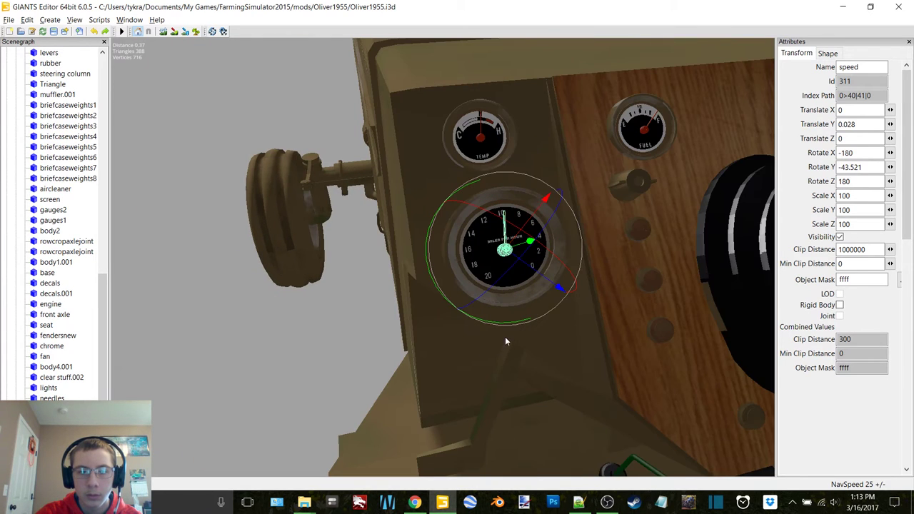
key("ctrl+z")
left_click_drag(495, 322, 336, 381)
key("ctrl+z")
Examine the speed needle's rotation axes and its position on the dial from several angles
middle_click_drag(357, 318, 360, 292, "alt")
scroll(360, 292, "up", 4)
left_click_drag(373, 272, 405, 191, "alt")
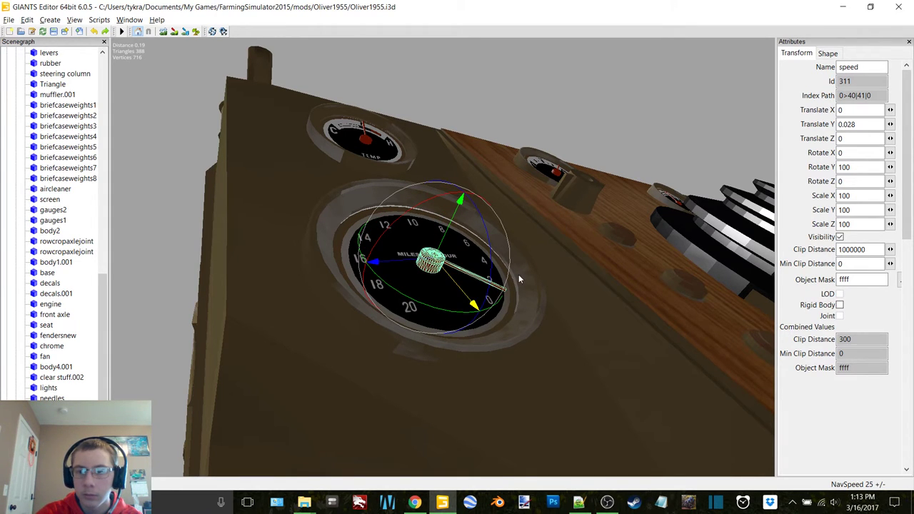
middle_click_drag(519, 276, 513, 279, "alt")
left_click_drag(513, 278, 420, 269, "alt")
scroll(406, 291, "down", 3)
middle_click_drag(405, 290, 404, 288, "alt")
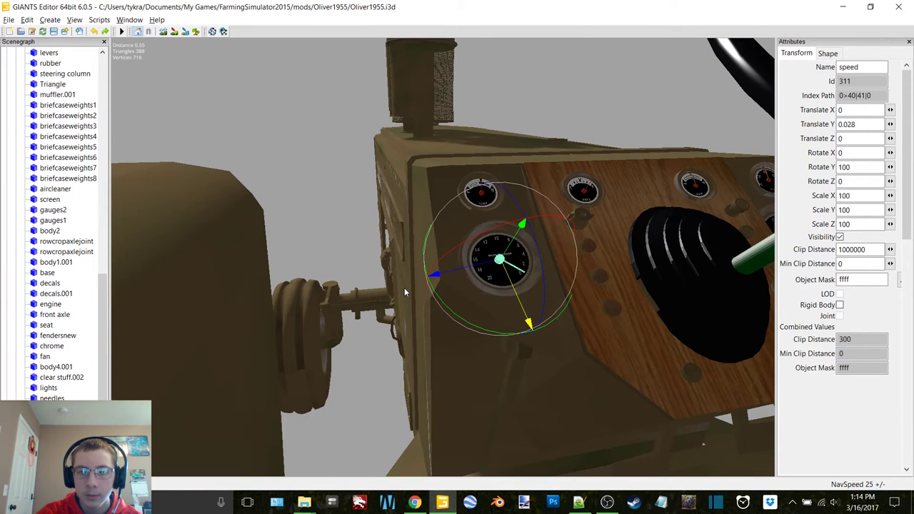
Rotate the speed needle freehand around its dial to near the 20 mark, to about 3° on the Y axis
scroll(404, 287, "up", 3)
left_click_drag(406, 288, 447, 302, "alt")
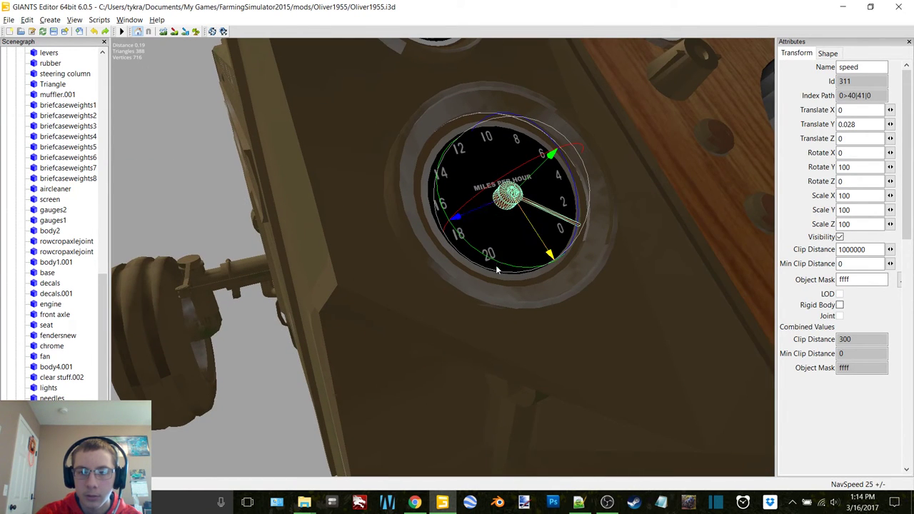
middle_click_drag(498, 269, 351, 250)
left_click_drag(454, 320, 399, 298)
scroll(426, 286, "up", 2)
middle_click_drag(427, 286, 400, 270, "alt")
scroll(402, 270, "up", 2)
scroll(402, 271, "down", 3)
scroll(401, 275, "up", 3)
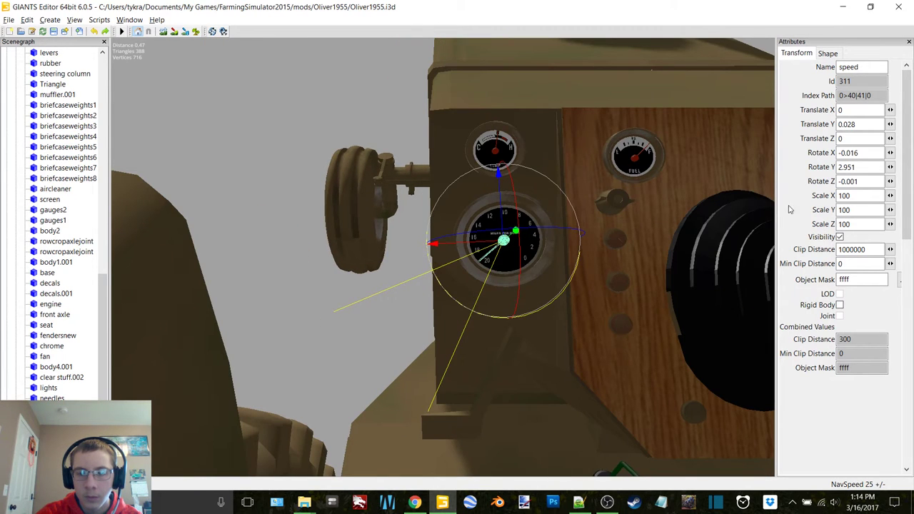
Reset the speed needle's X, Y and Z rotations to 0
double_click(858, 183)
type("0")
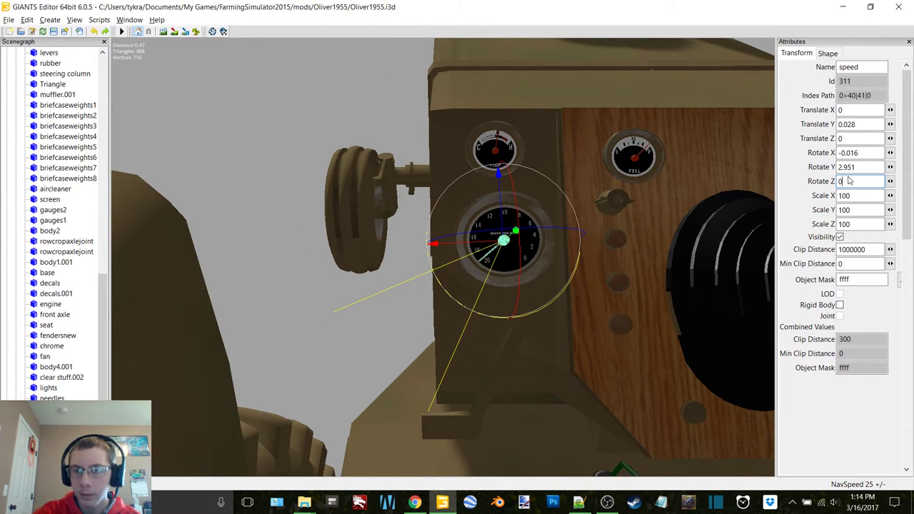
double_click(862, 167)
type("0")
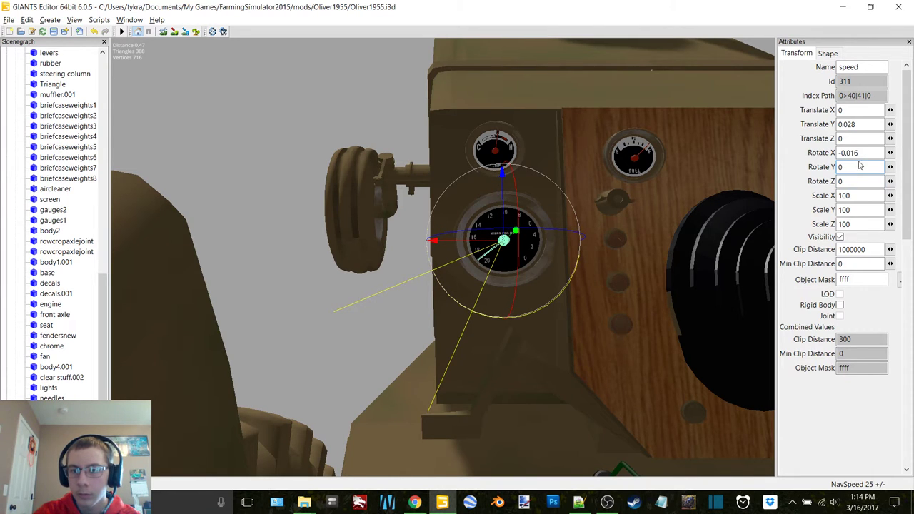
double_click(867, 152)
type("0")
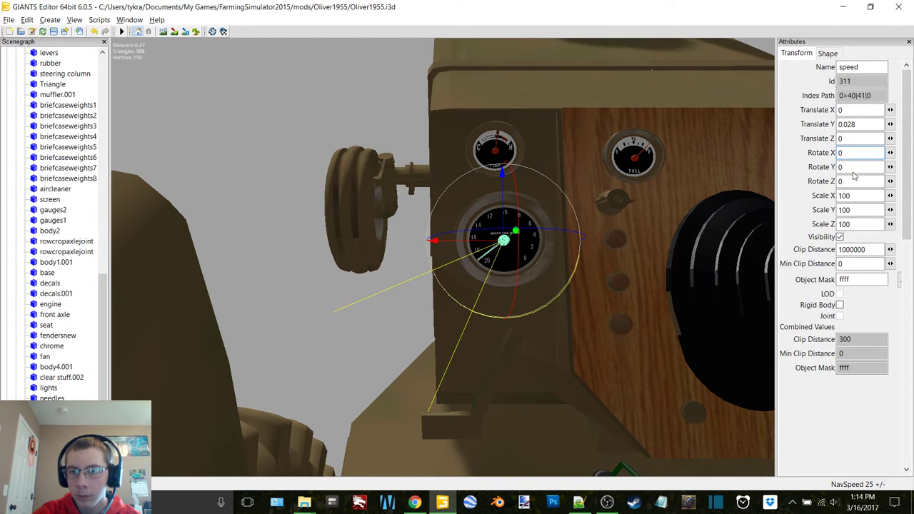
Try Y rotations of 3 and 10 on the speed needle and settle on 12 to align it with the 20 mark
double_click(854, 167)
type("3")
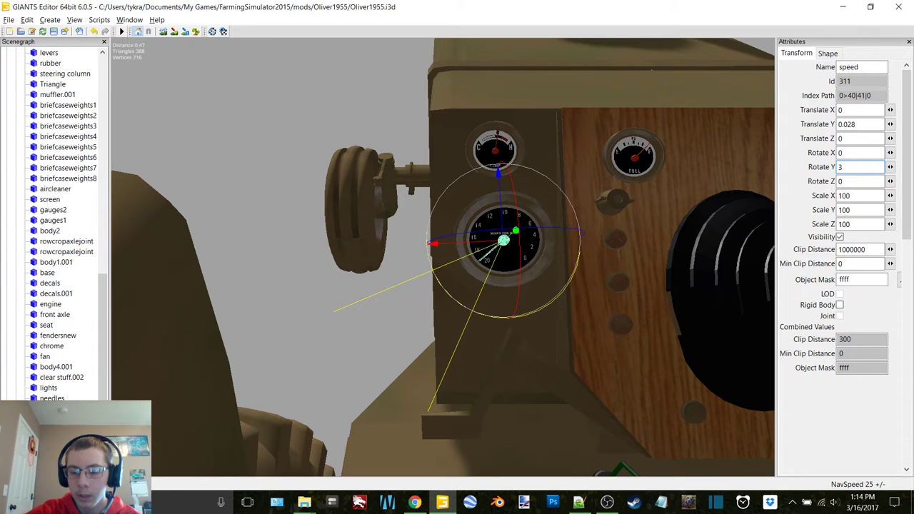
key("BackSpace")
type("10")
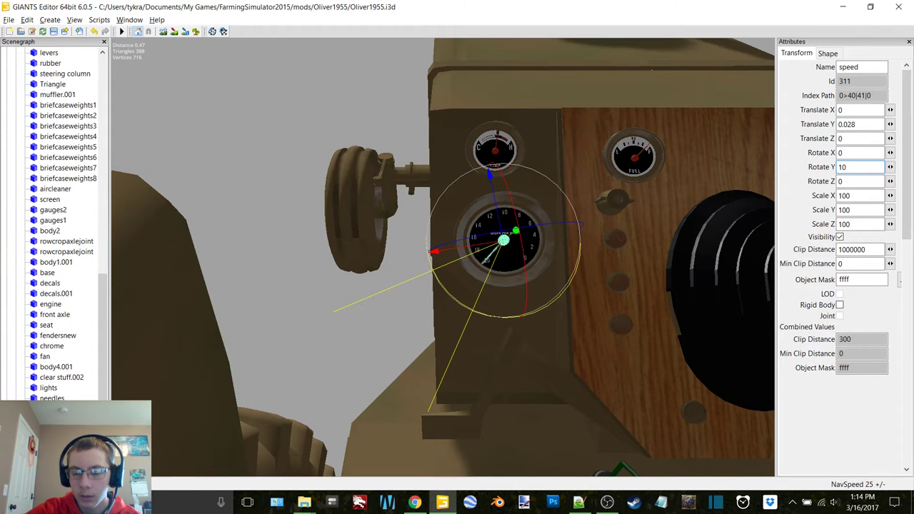
key("BackSpace")
type("2")
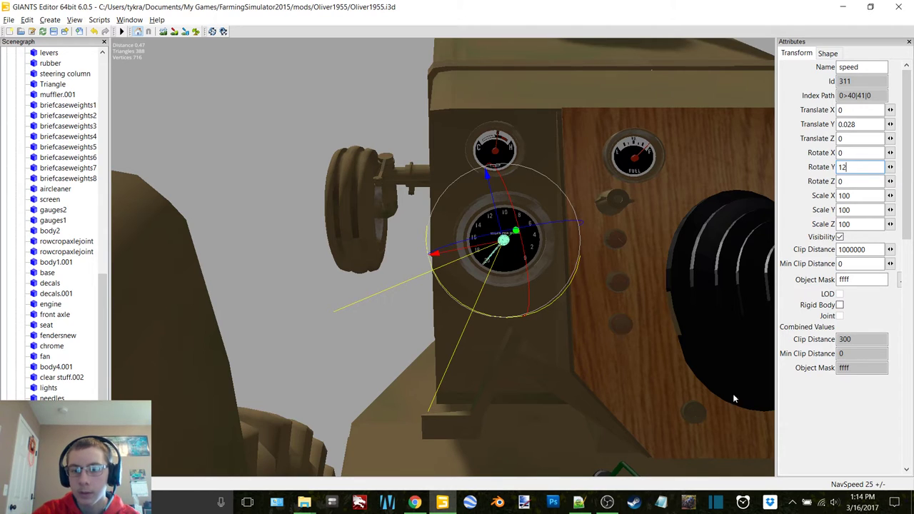
Switch to oliver1955.xml in Notepad++ and set the speedDisplay animation's endRot to 0 12 0
left_click(578, 502)
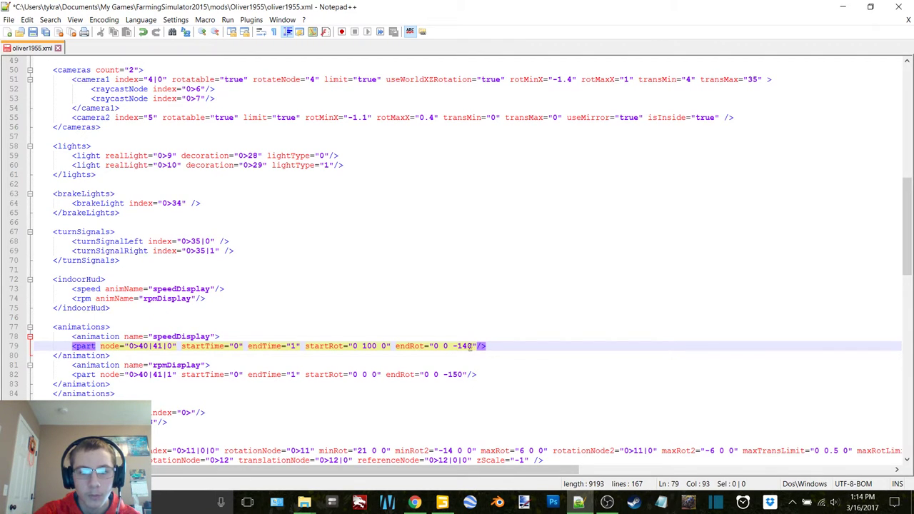
left_click_drag(472, 346, 454, 346)
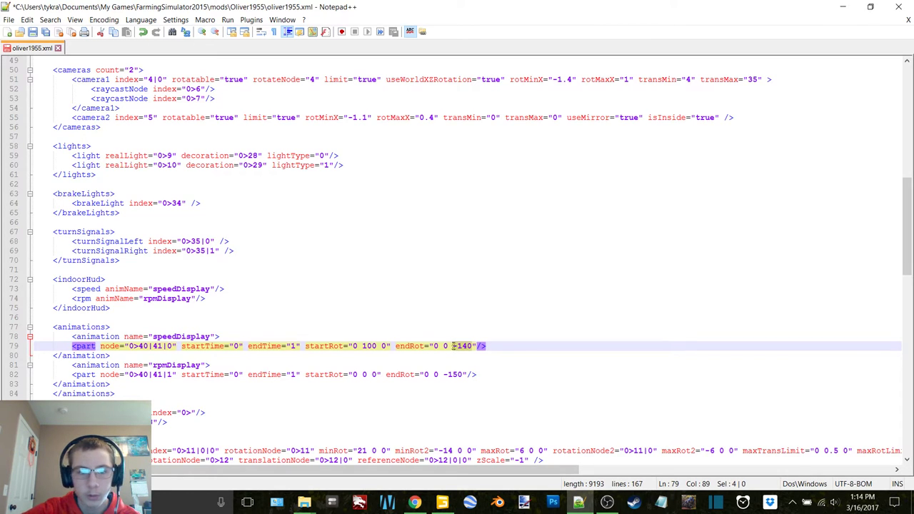
type("0")
left_click_drag(448, 346, 443, 345)
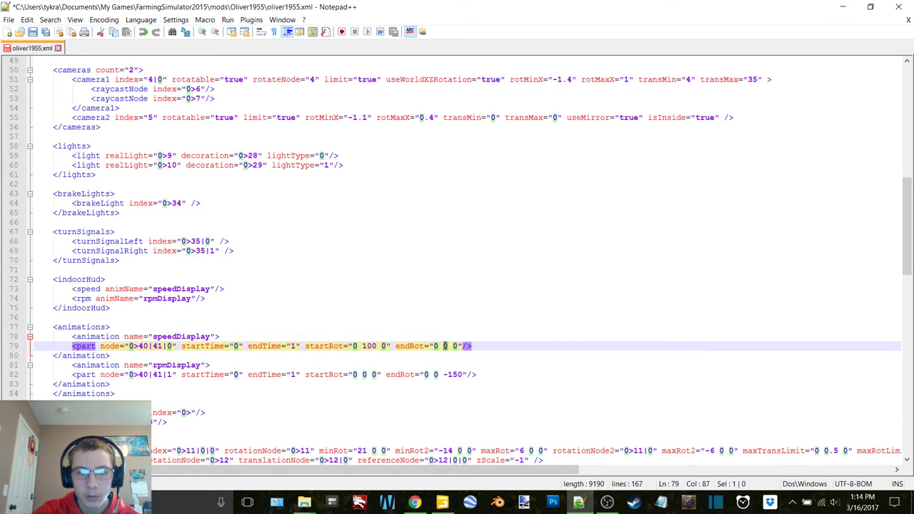
type("12")
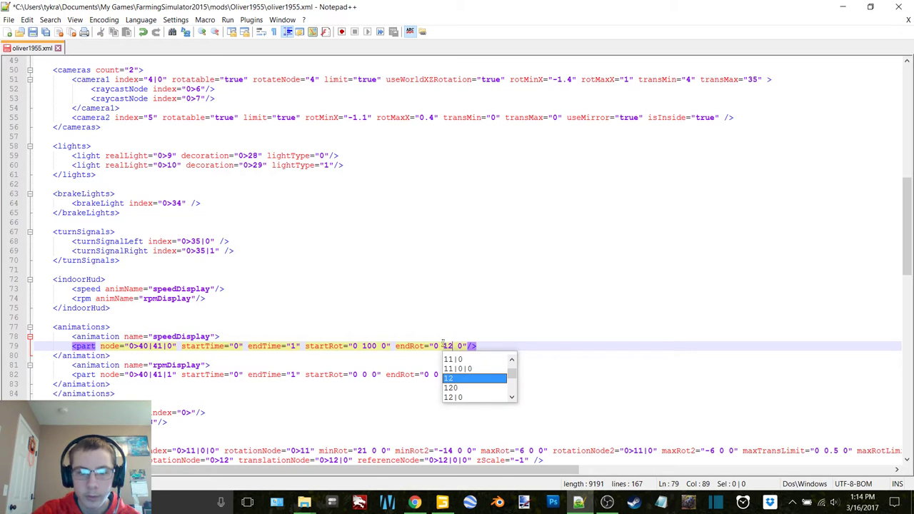
left_click(442, 346)
left_click(249, 376)
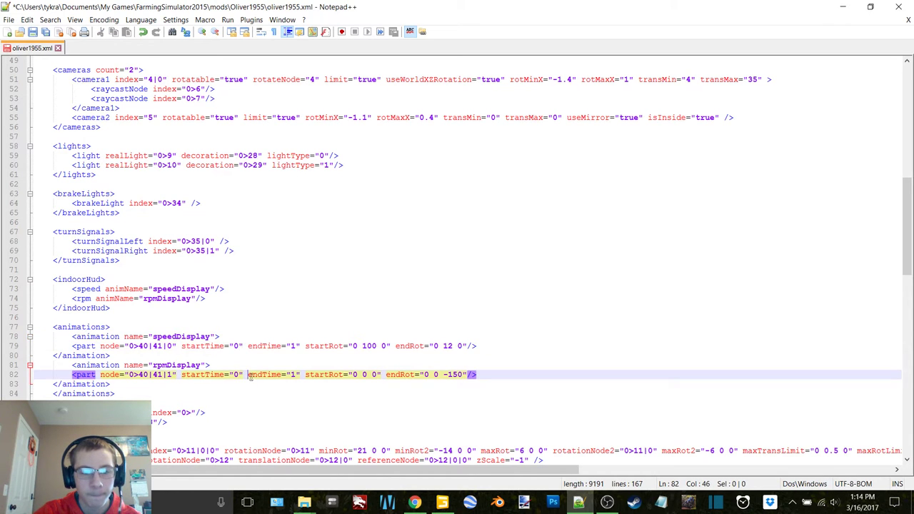
Switch to GIANTS Editor, select the rpm needle on the engine RPM gauge and test-rotate it around its dial
left_click(441, 504)
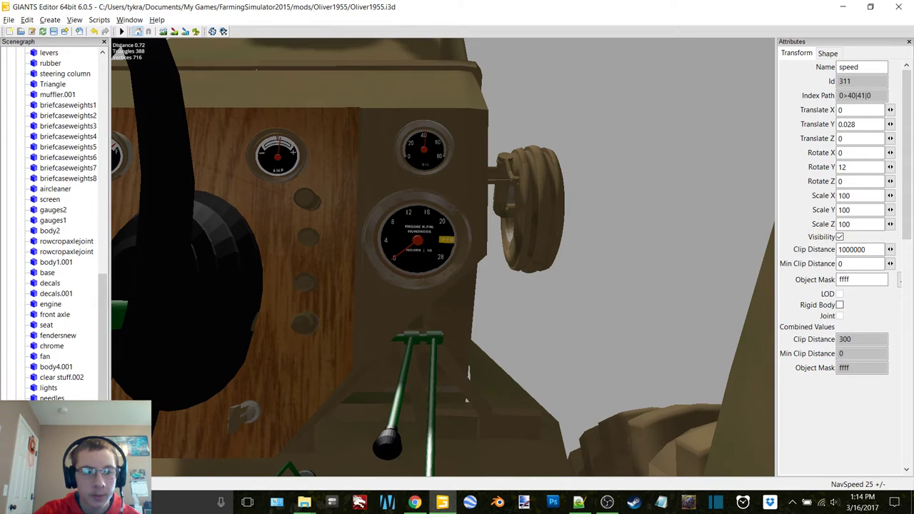
left_click(418, 241)
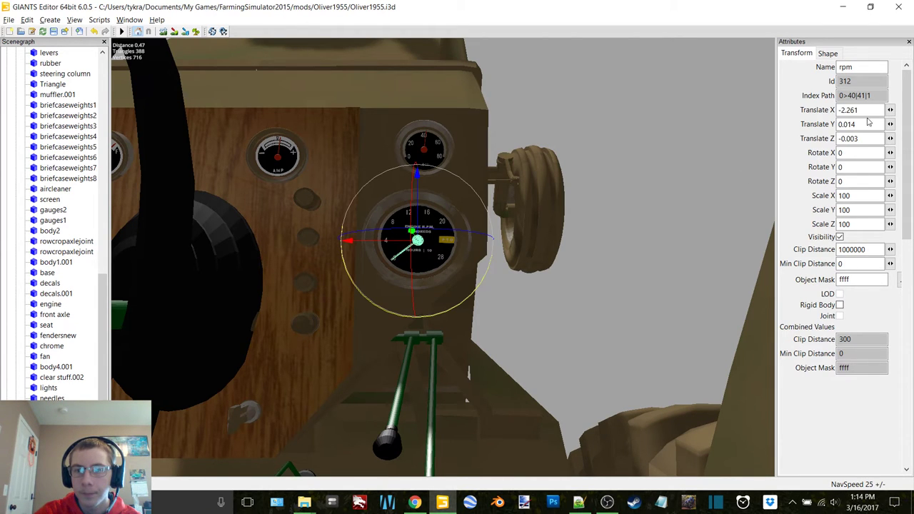
scroll(461, 353, "down", 3)
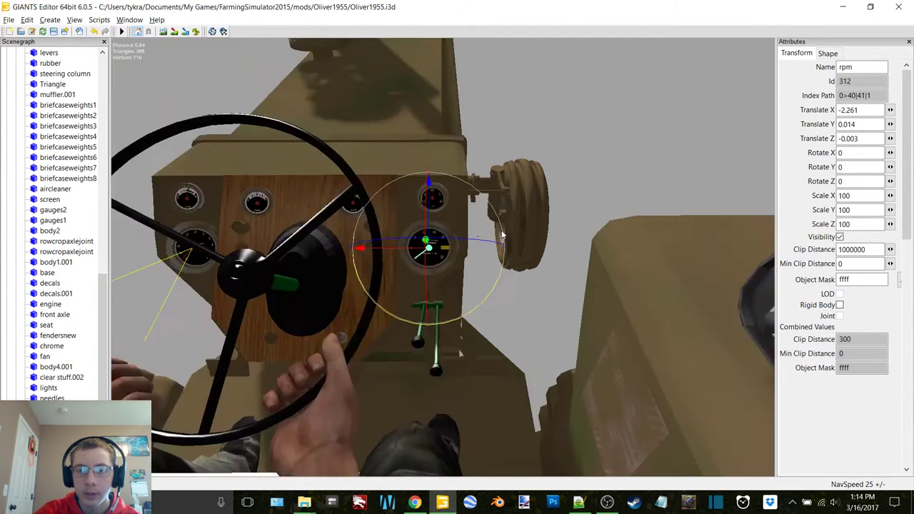
left_click_drag(481, 317, 456, 326)
scroll(417, 335, "up", 5)
scroll(416, 335, "down", 3)
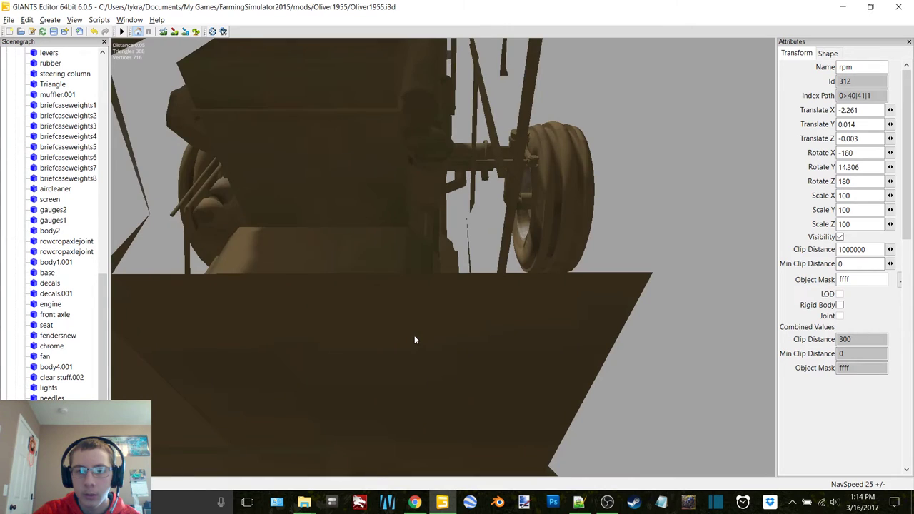
scroll(412, 335, "up", 2)
scroll(417, 333, "down", 6)
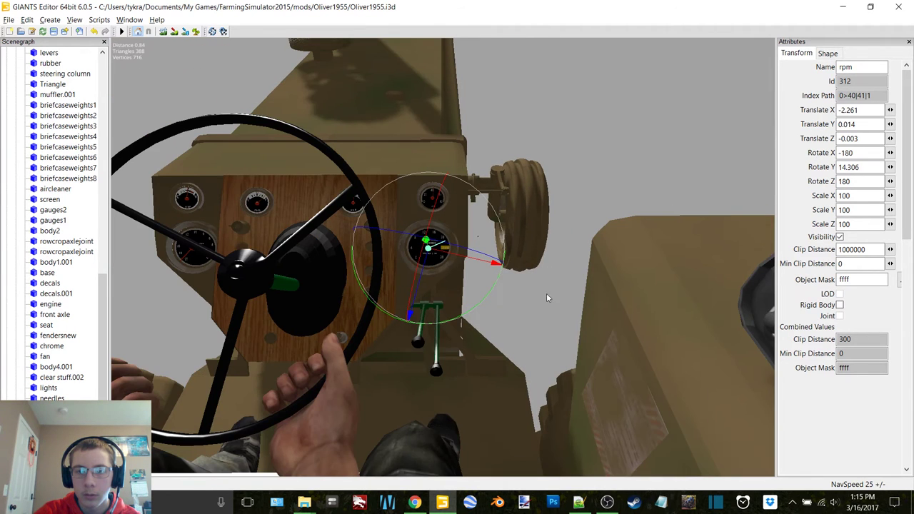
Reset the rpm needle's X, Y and Z rotations to 0
left_click_drag(875, 169, 827, 166)
type("0")
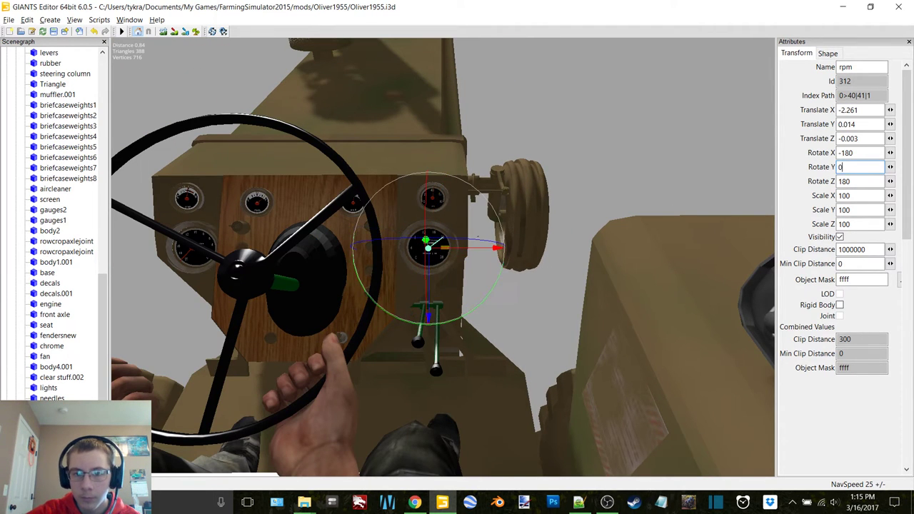
double_click(840, 167)
type("20")
key("BackSpace")
key("BackSpace")
double_click(872, 152)
type("0")
double_click(854, 181)
type("0")
scroll(556, 254, "up", 3)
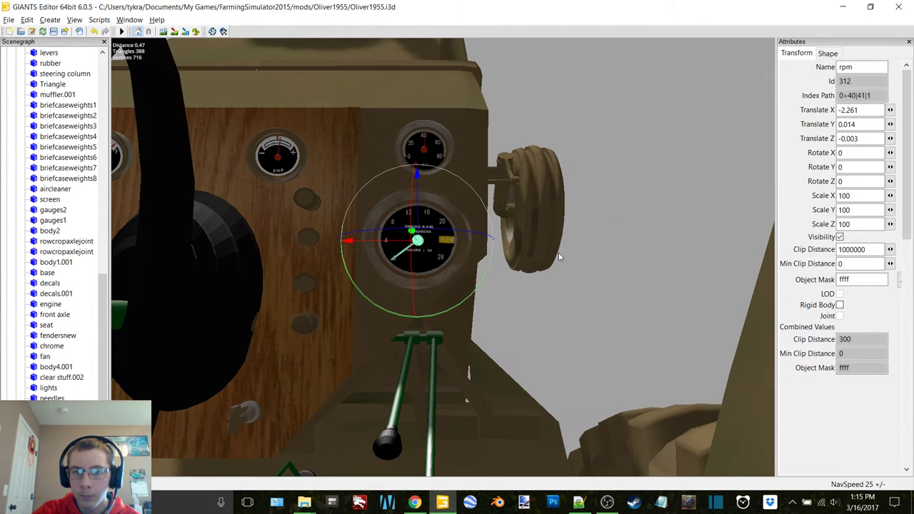
Try 180 on the rpm needle's Z and X rotations, and reset both to 0
left_click(848, 182)
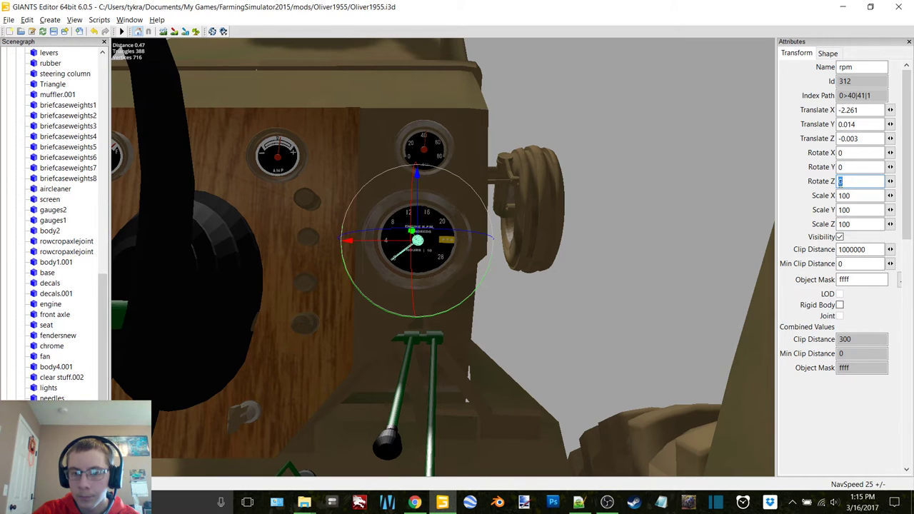
type("180")
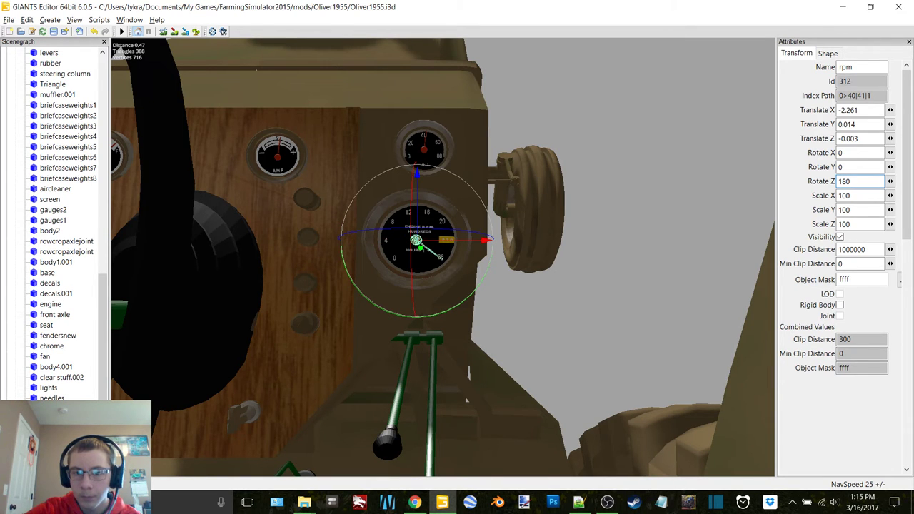
scroll(648, 244, "up", 2)
scroll(649, 243, "down", 2)
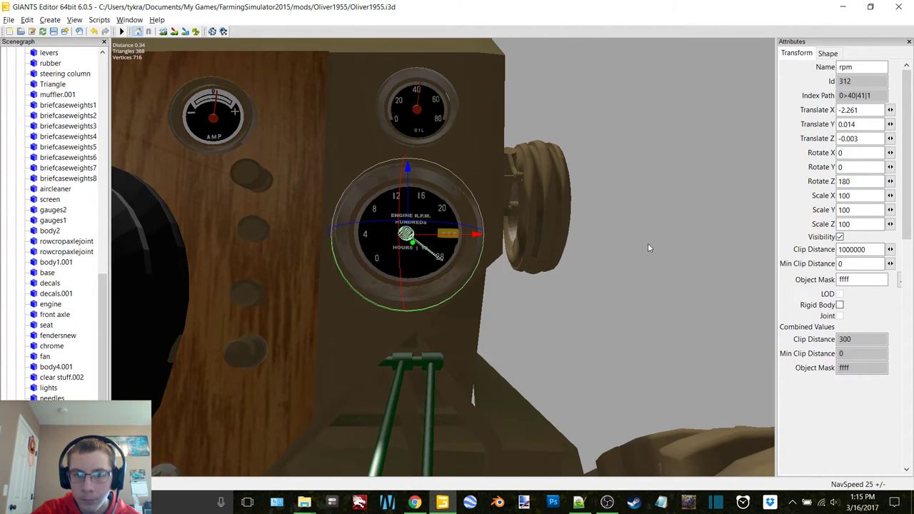
scroll(648, 243, "up", 4)
scroll(649, 243, "down", 2)
double_click(843, 153)
type("180")
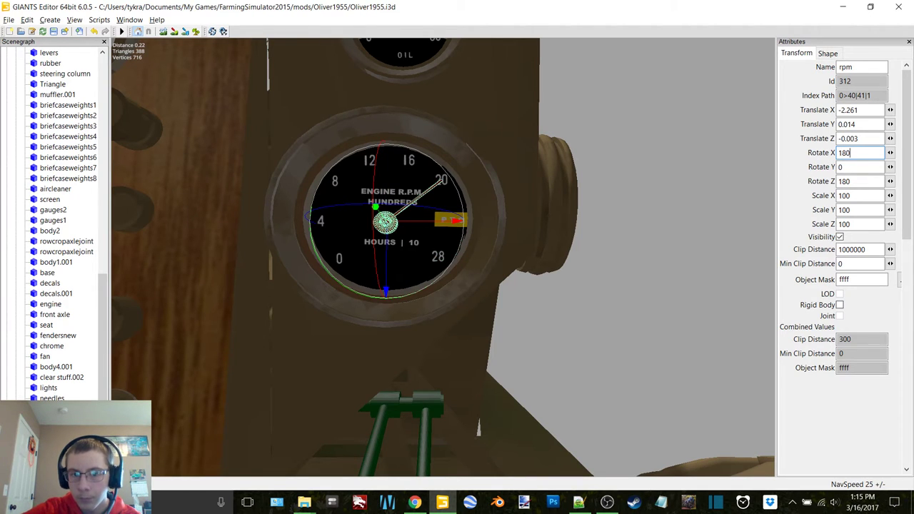
double_click(851, 153)
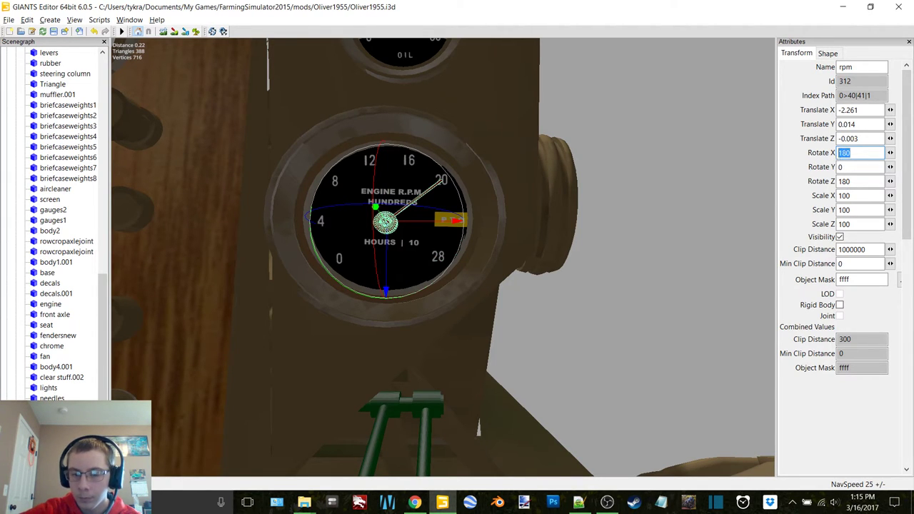
type("0")
double_click(861, 182)
type("0")
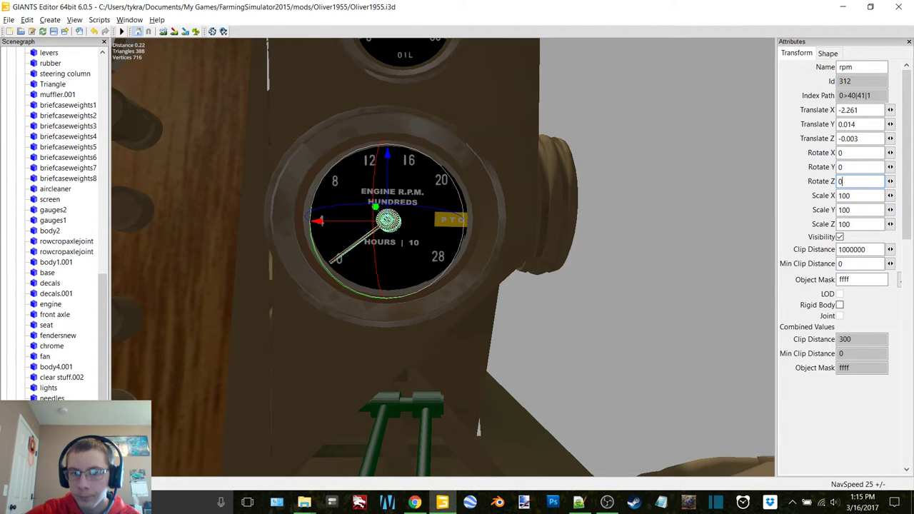
Try turning the rpm needle freehand to about -10° on the Y axis, and reset that rotation to 0
left_click_drag(417, 291, 332, 294)
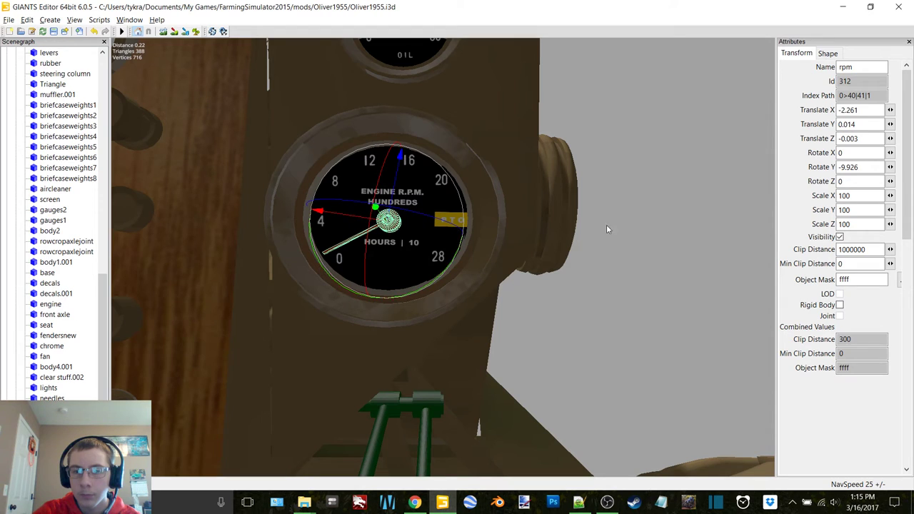
double_click(843, 167)
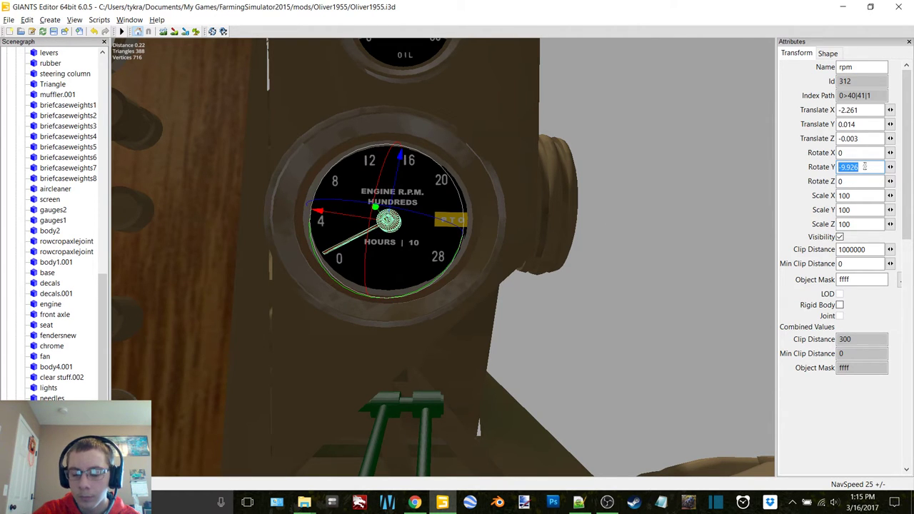
type("0")
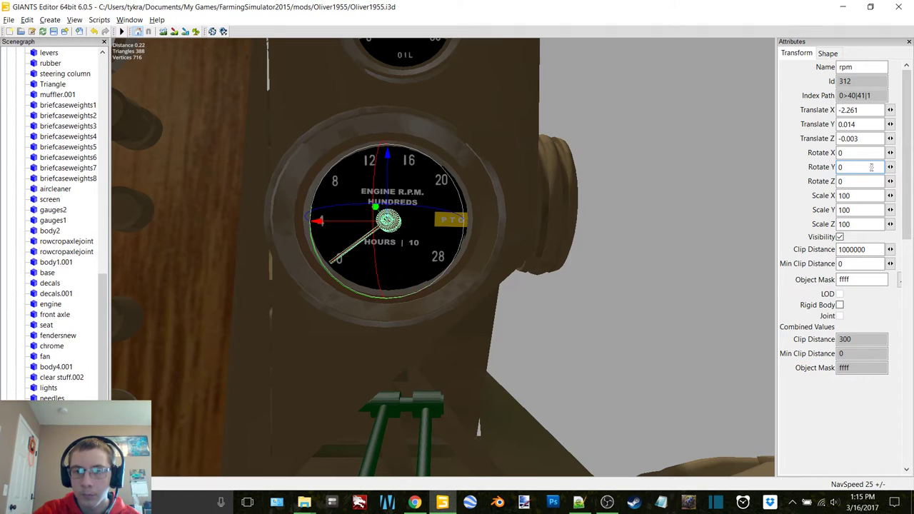
Try Y rotations of -100 and -5000 on the rpm needle, clearing the value after each
left_click_drag(872, 167, 822, 169)
type("-100")
key("BackSpace")
key("BackSpace")
key("BackSpace")
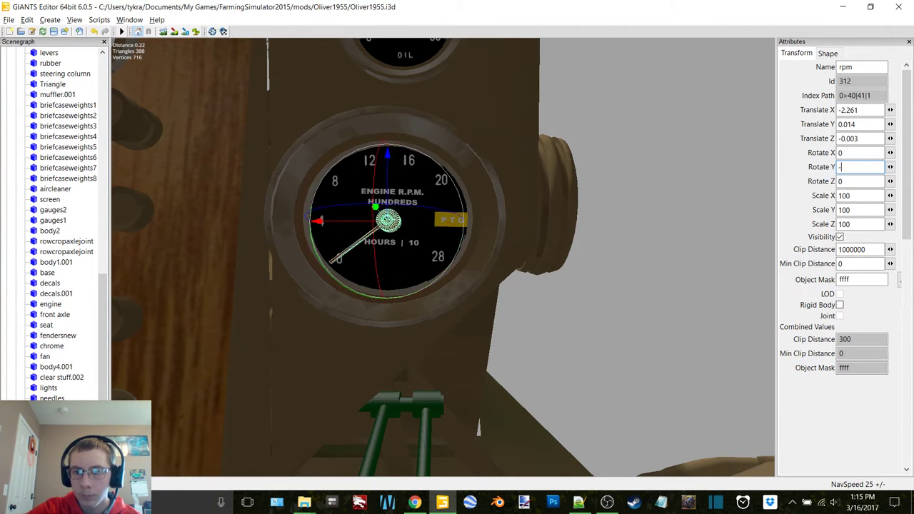
type("5000")
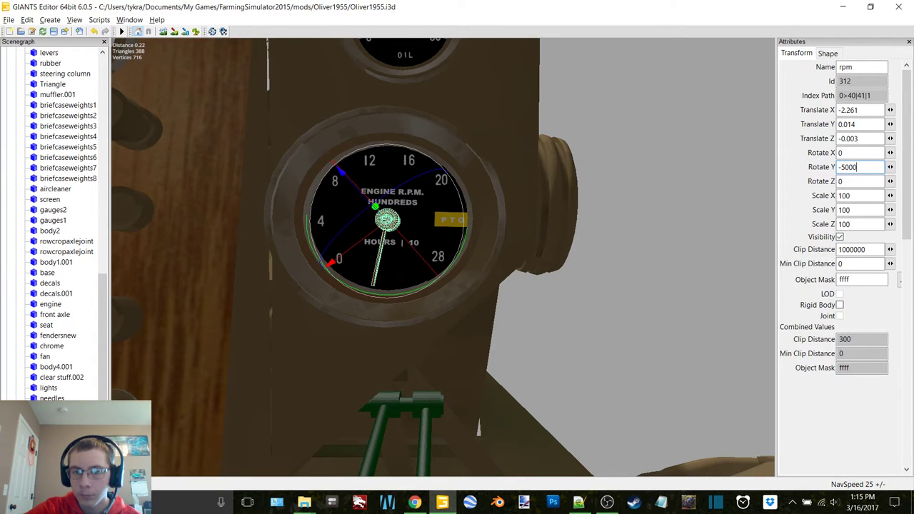
key("BackSpace")
key("BackSpace")
key("BackSpace")
key("BackSpace")
key("BackSpace")
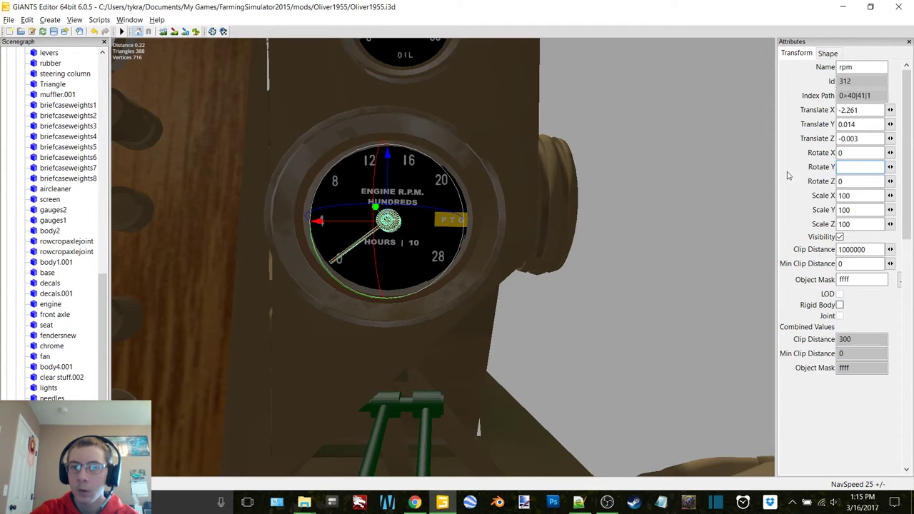
Set the rpm needle's X and Z rotations to -180
double_click(861, 152)
type("-180")
double_click(854, 181)
type("-180")
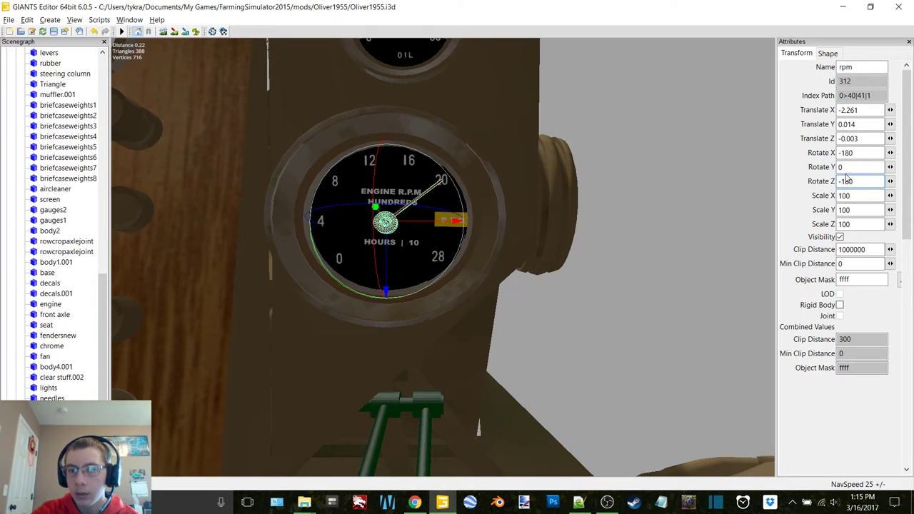
Try Y rotations of 30 and 100 on the rpm needle, and settle on 80
double_click(841, 166)
type("30")
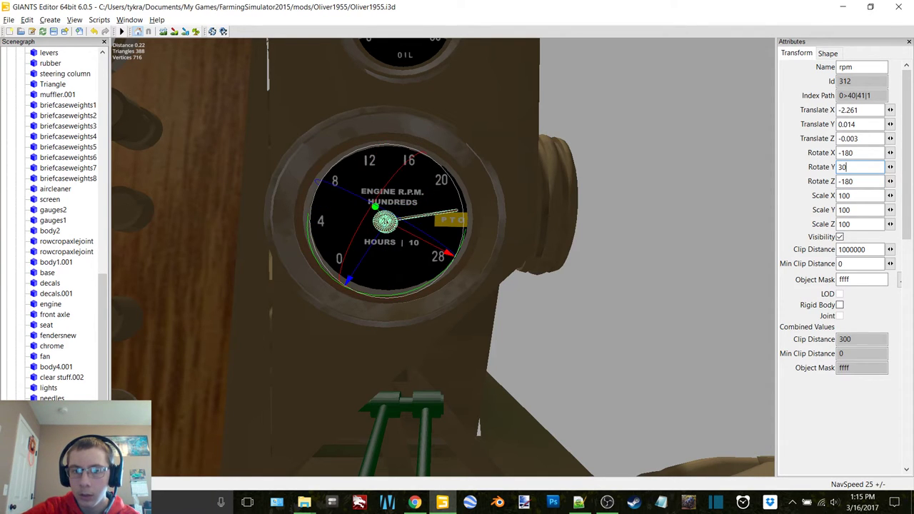
key("BackSpace")
key("BackSpace")
type("100")
key("BackSpace")
key("BackSpace")
key("BackSpace")
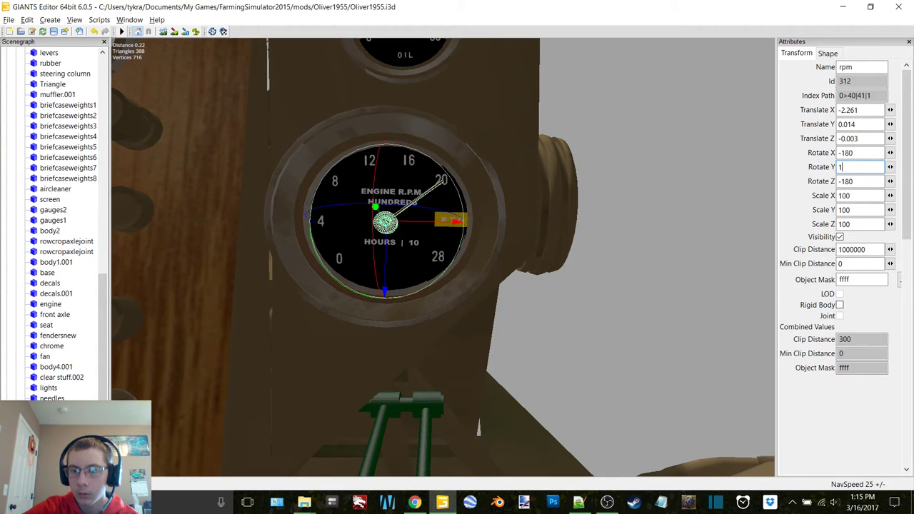
type("80")
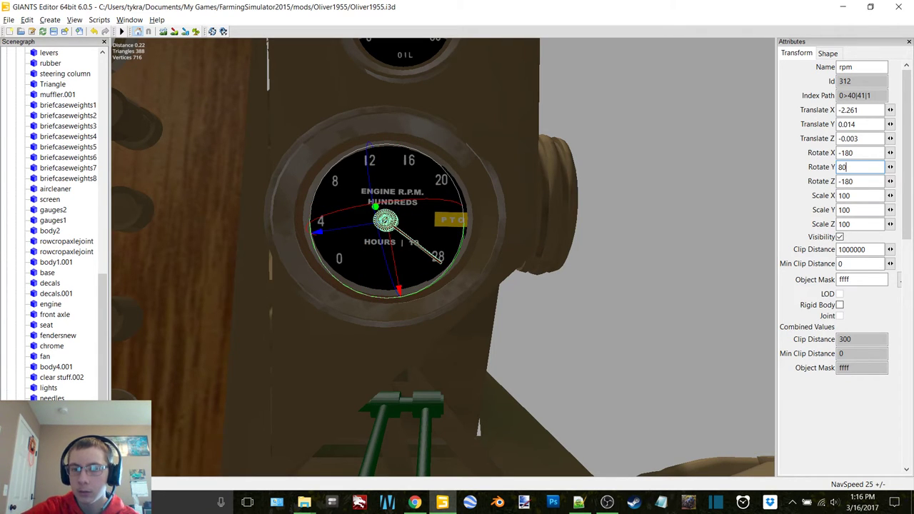
Check the rpmDisplay rotations in the XML, try a Z rotation of 0 on the rpm needle in GIANTS Editor, and undo it
left_click(579, 502)
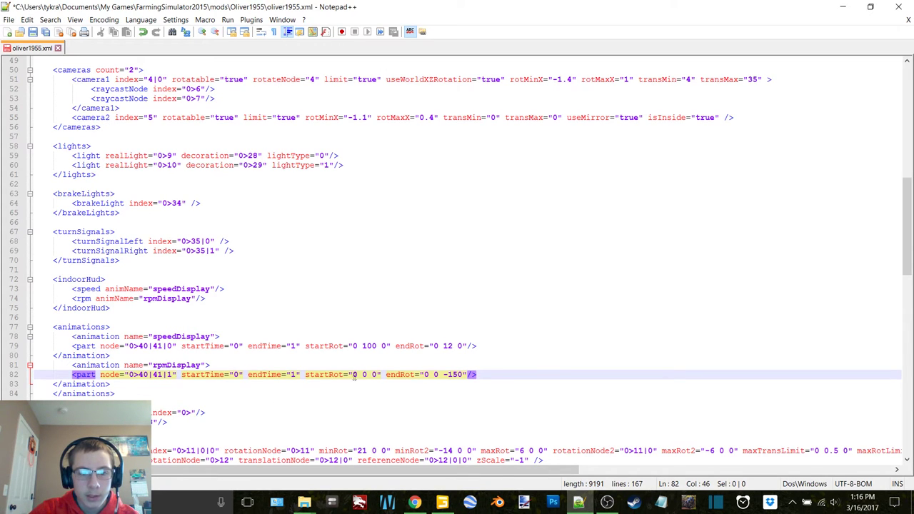
mouse_move(361, 377)
left_mouse_down()
mouse_move(353, 376)
mouse_move(362, 376)
left_mouse_up()
mouse_move(569, 504)
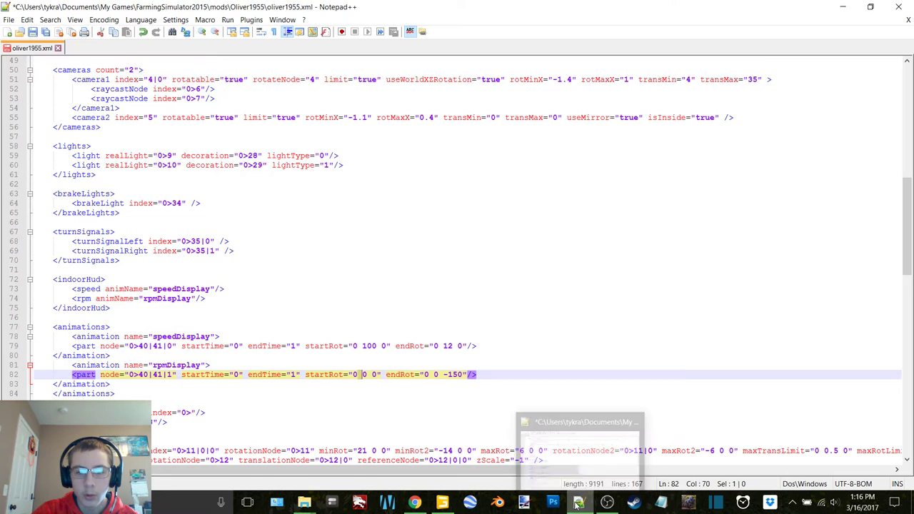
left_click(442, 502)
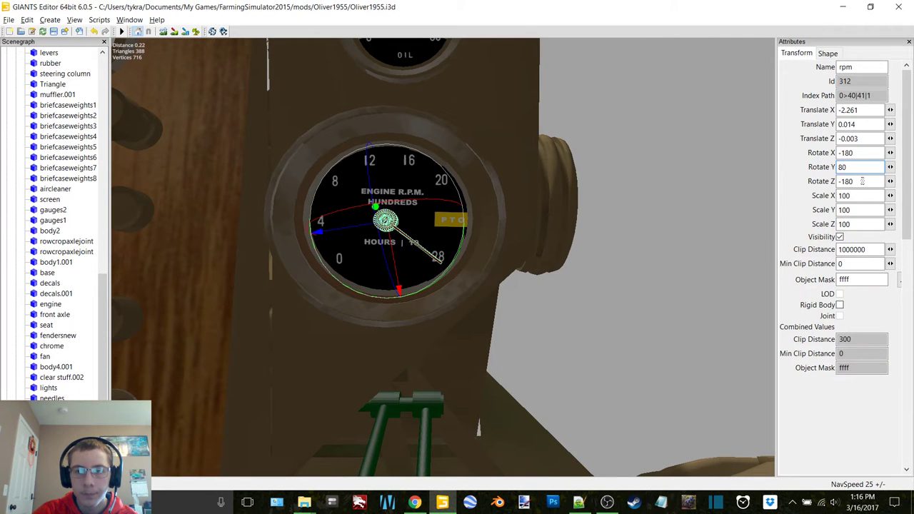
key("Tab")
type("0")
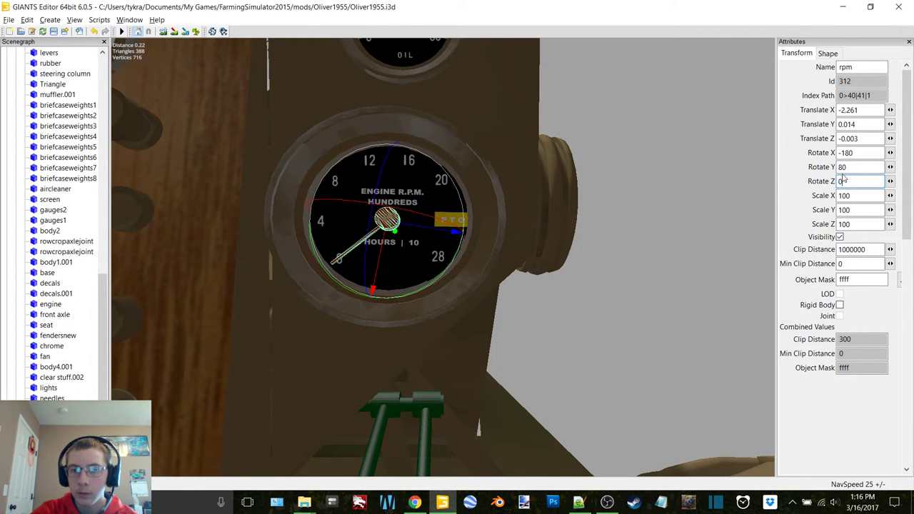
key("ctrl+z")
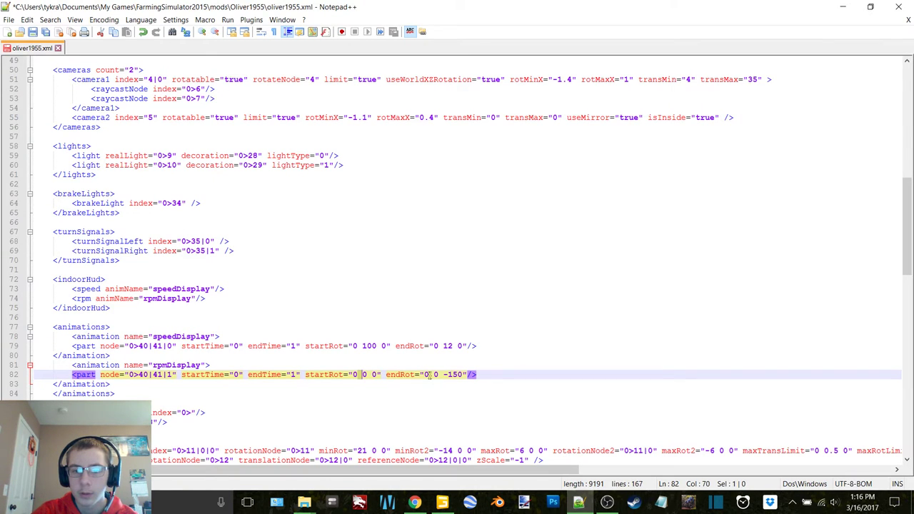
Set the rpmDisplay part's endRot to "-180 80 180" in the XML in Notepad++, and save the file
left_click(429, 374)
left_click_drag(427, 374, 452, 376)
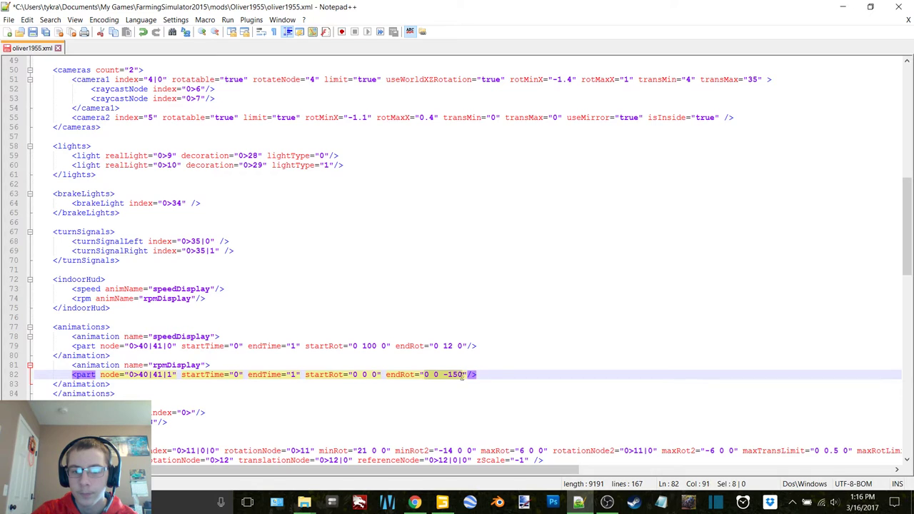
type("-180")
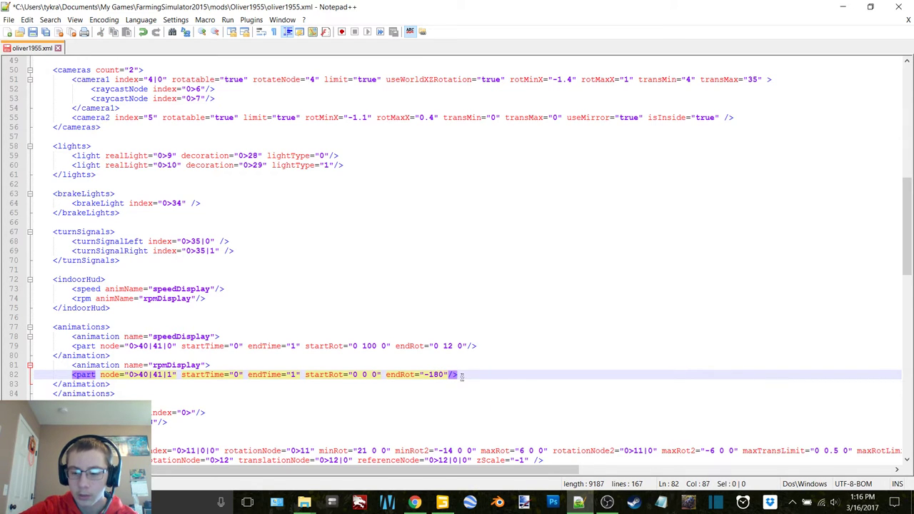
type(" 80")
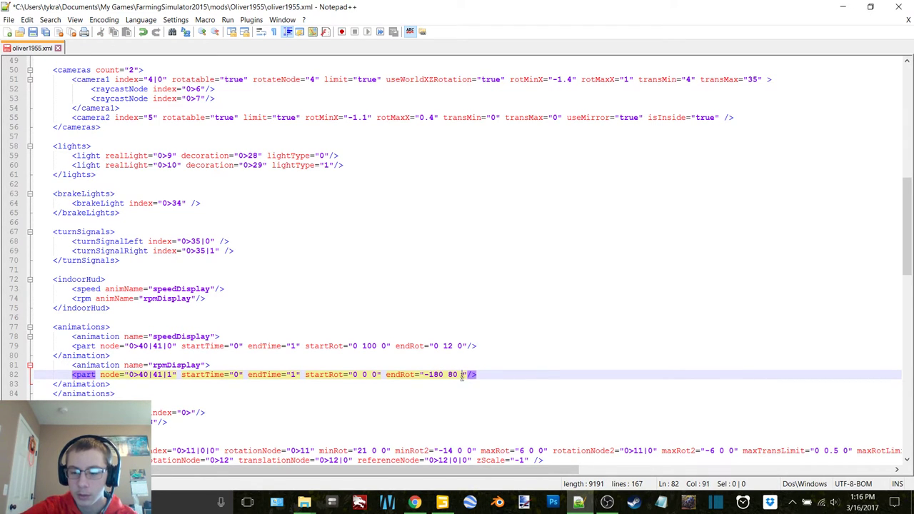
type(" 180")
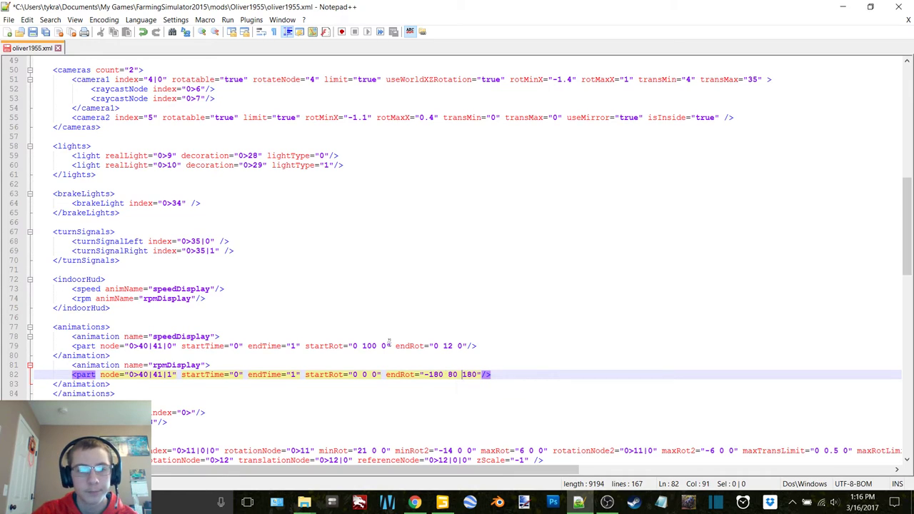
left_click(33, 34)
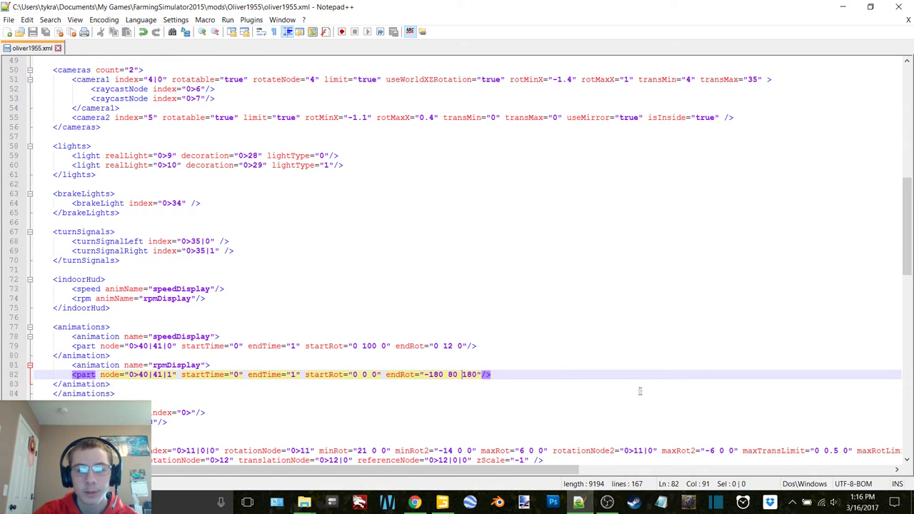
Minimise the XML editor and close GIANTS Editor without saving the test rotations
left_click(842, 6)
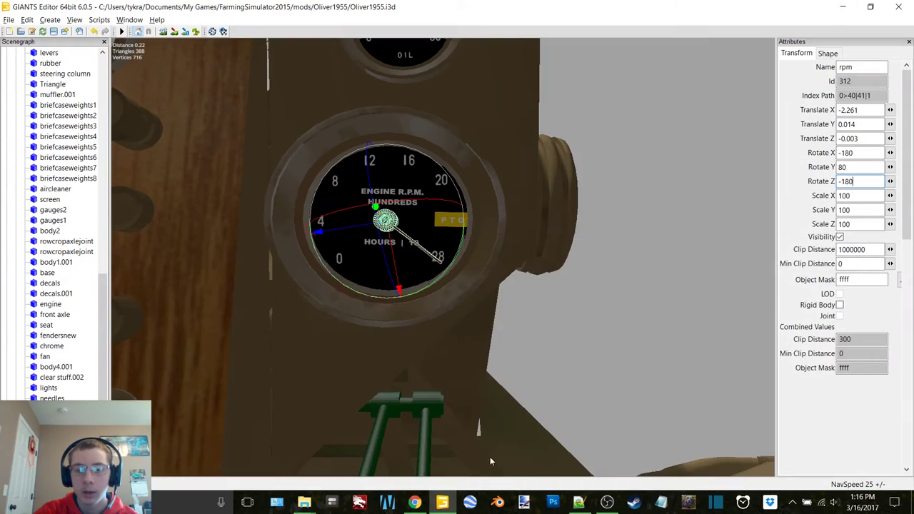
left_click(898, 7)
left_click(513, 262)
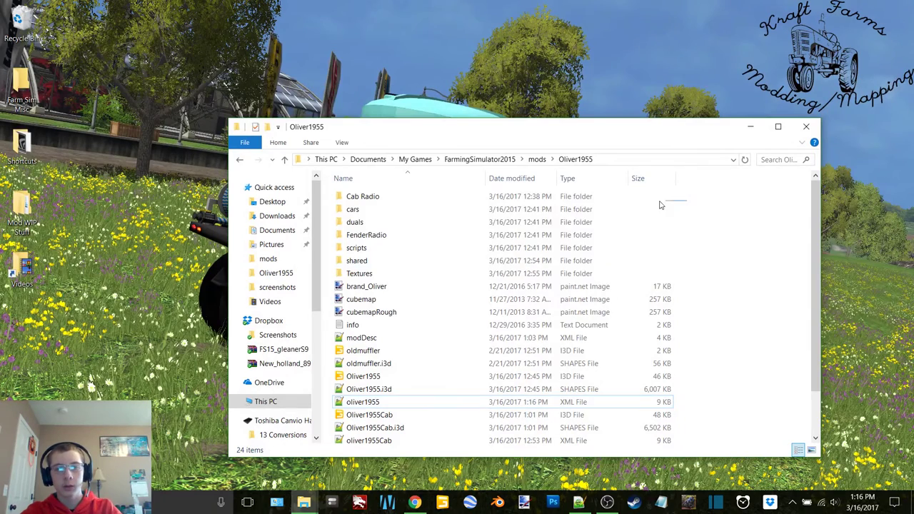
Compress all files and folders inside the Oliver1955 folder into a ZIP archive
left_click_drag(660, 205, 341, 440)
right_click(367, 217)
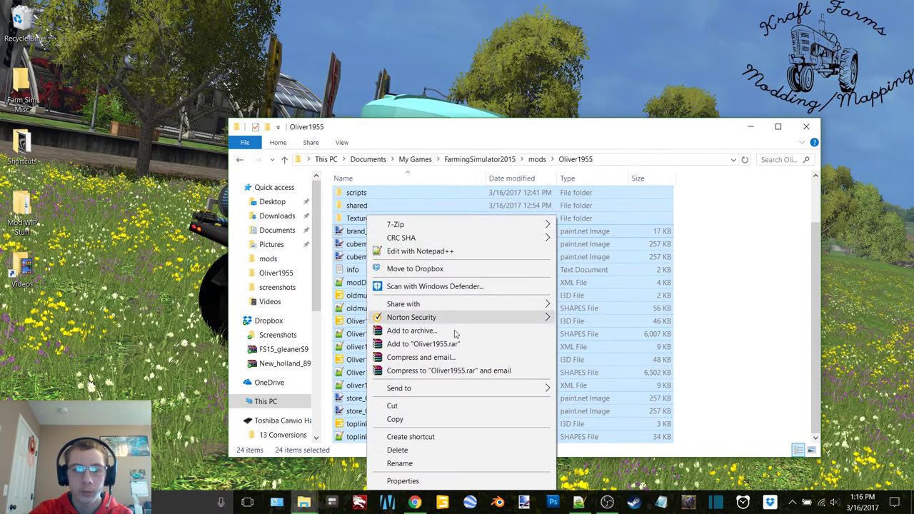
mouse_move(508, 389)
left_click(667, 280)
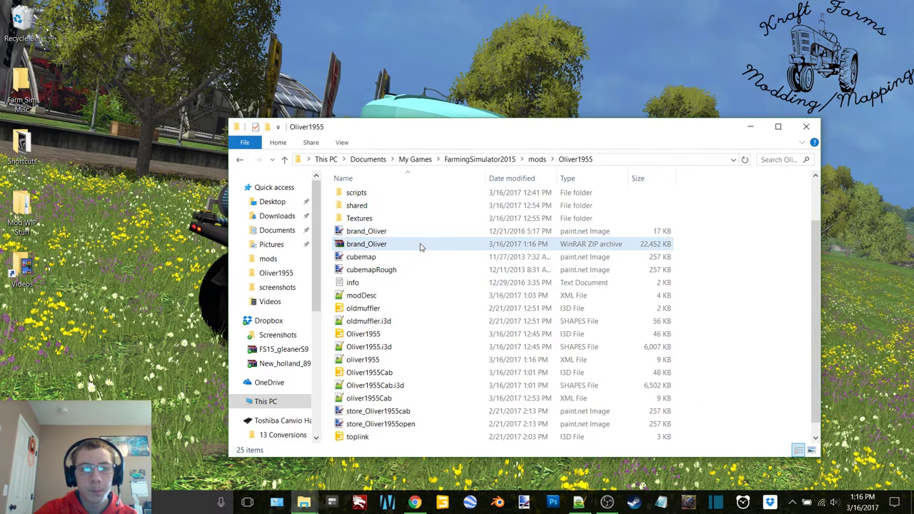
Move the brand_Oliver ZIP archive from the Oliver1955 folder into the mods folder, replacing the existing copy
left_click(239, 159)
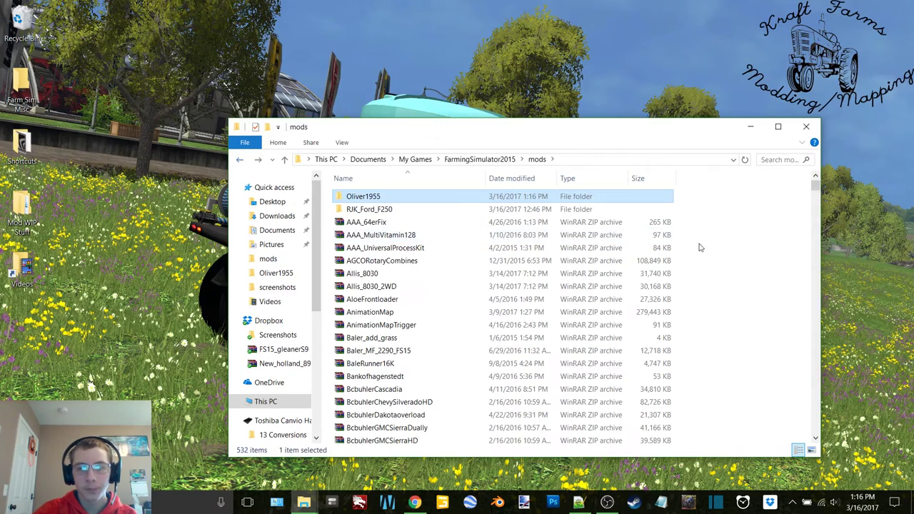
left_click(724, 250)
key("ctrl+v")
left_click(508, 209)
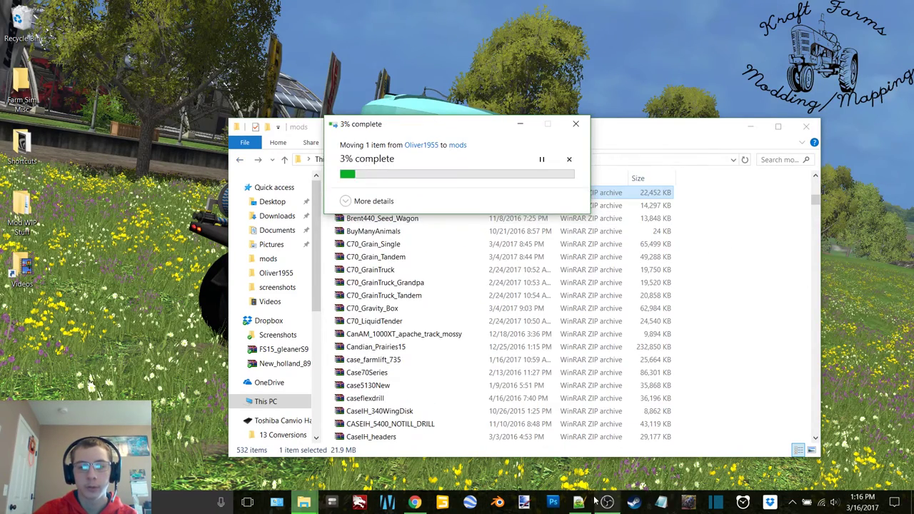
left_click(607, 502)
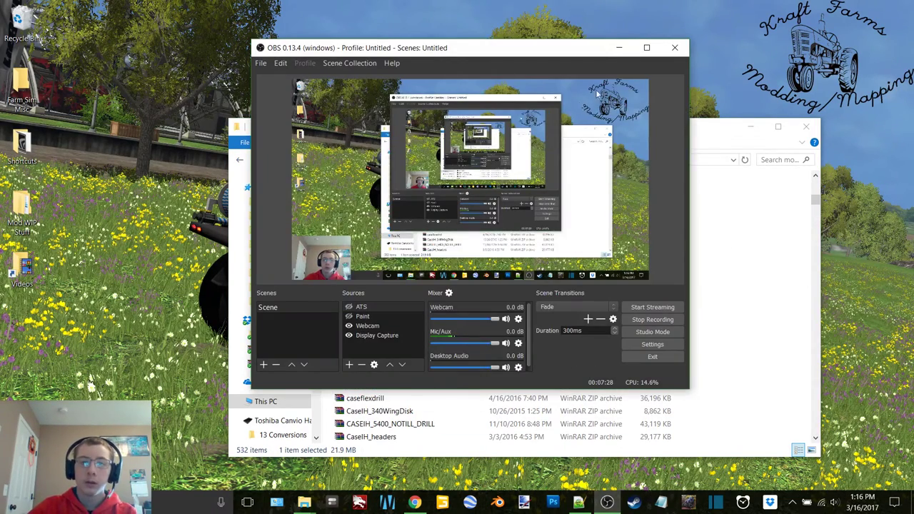
left_click(618, 47)
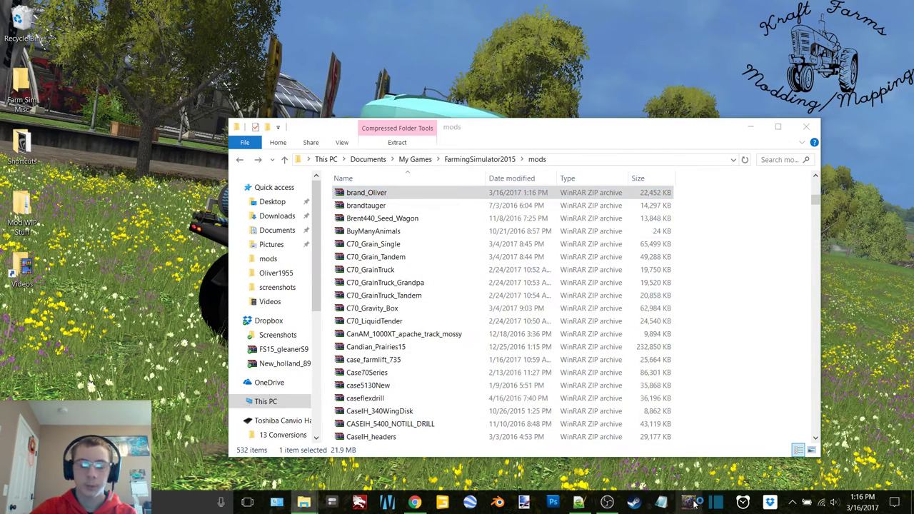
Launch Farming Simulator 15 and start Savegame 7 on the Westbridge Hills map
left_click(689, 502)
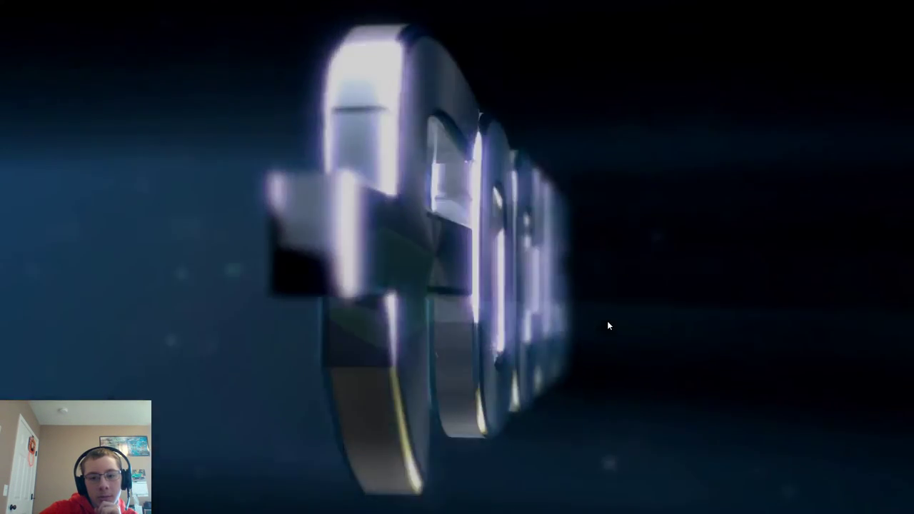
left_click(607, 321)
left_click(258, 194)
scroll(451, 288, "down", 10)
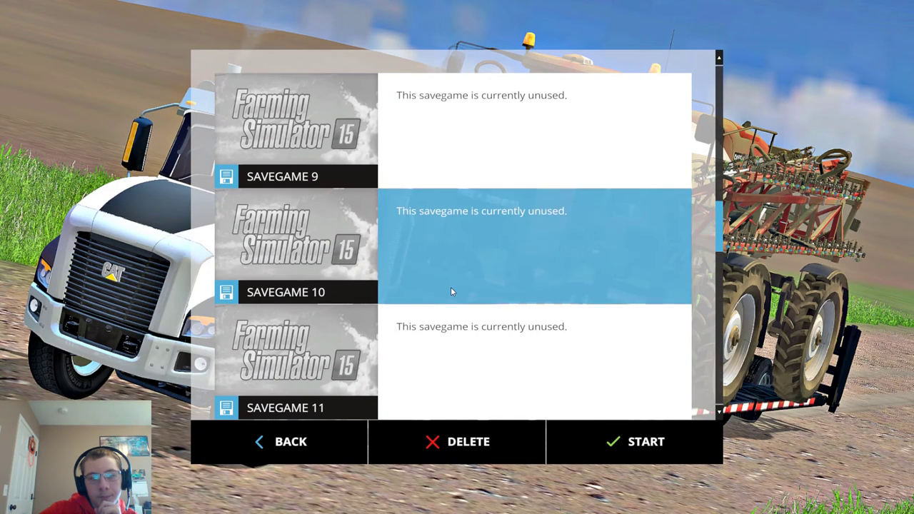
scroll(451, 291, "up", 9)
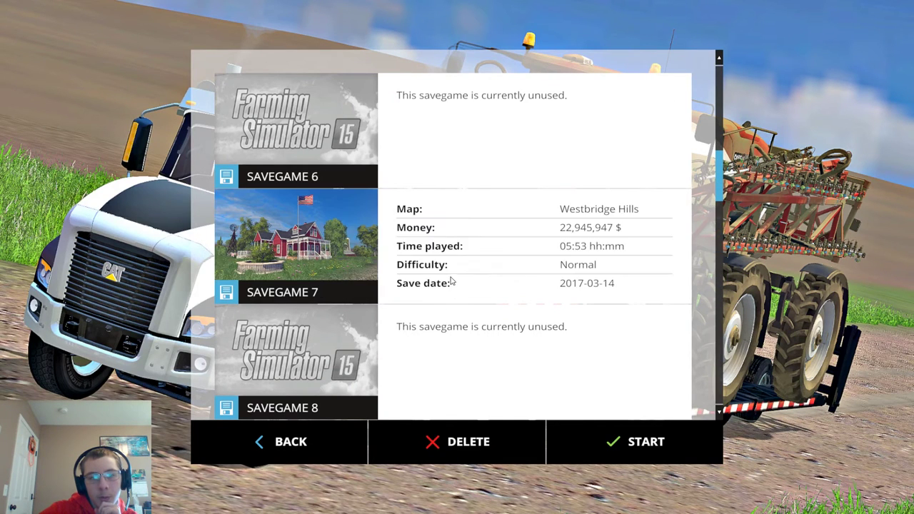
left_click(453, 253)
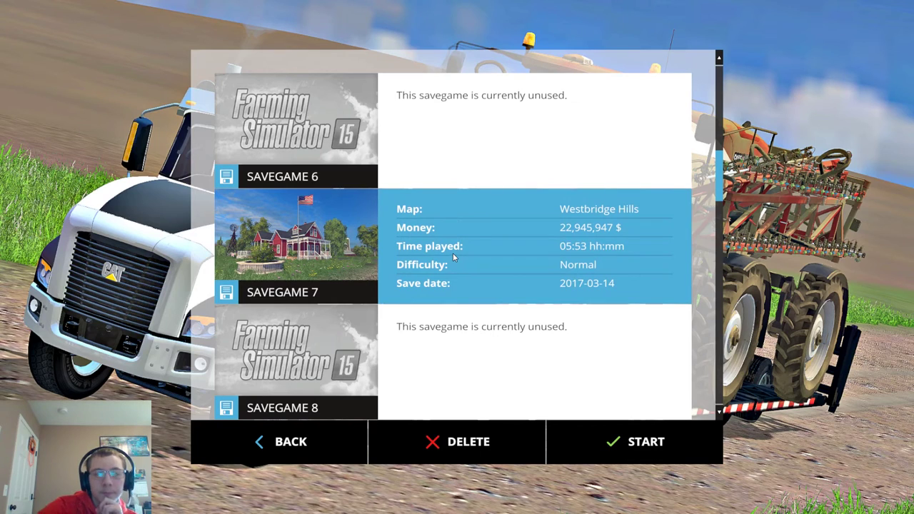
double_click(398, 296)
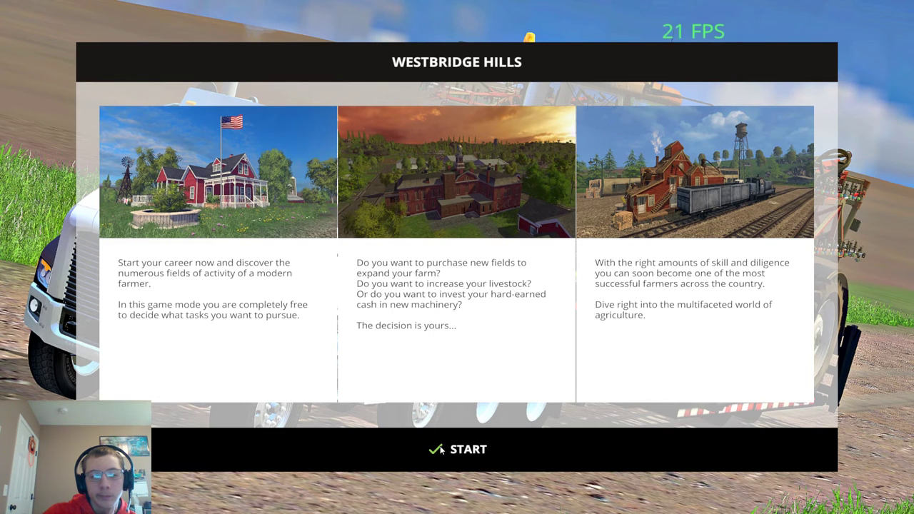
left_click(435, 448)
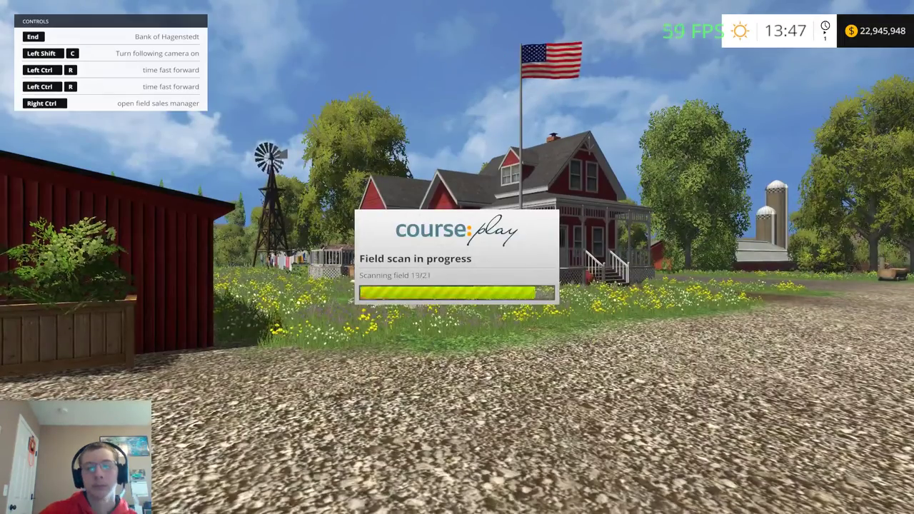
Hide the in-game controls help and switch to the blue F250 pickup
key("Tab")
key("F1")
key("Tab")
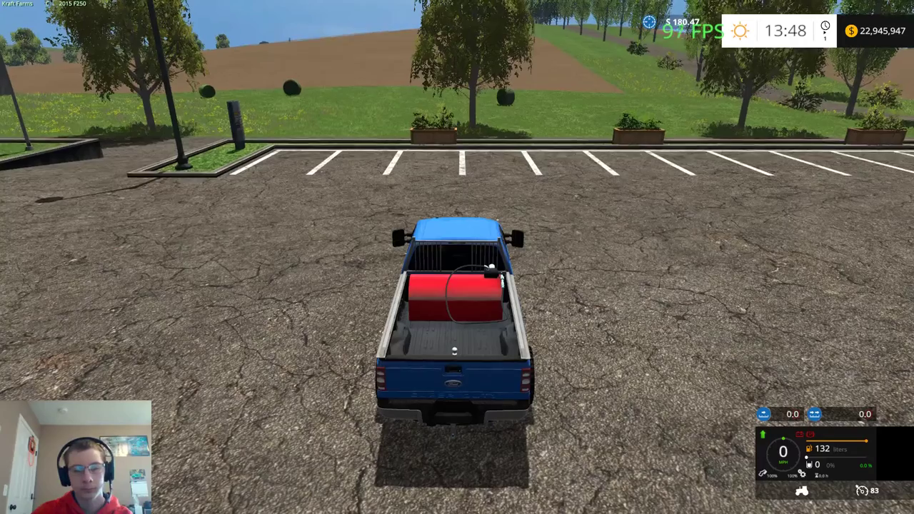
Buy the Oliver 1955 Open Cab from the mod tractors in the shop, and leave the shop
key("p")
left_click(831, 64)
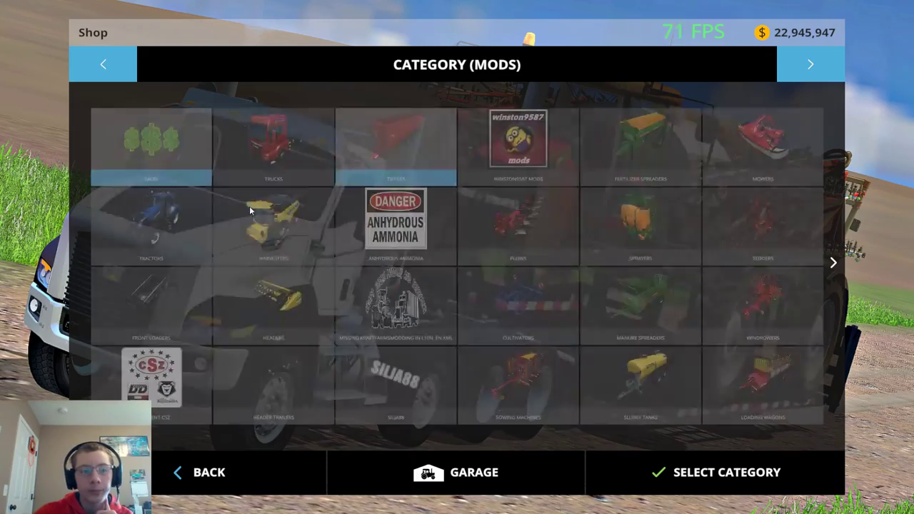
left_click(177, 225)
double_click(527, 215)
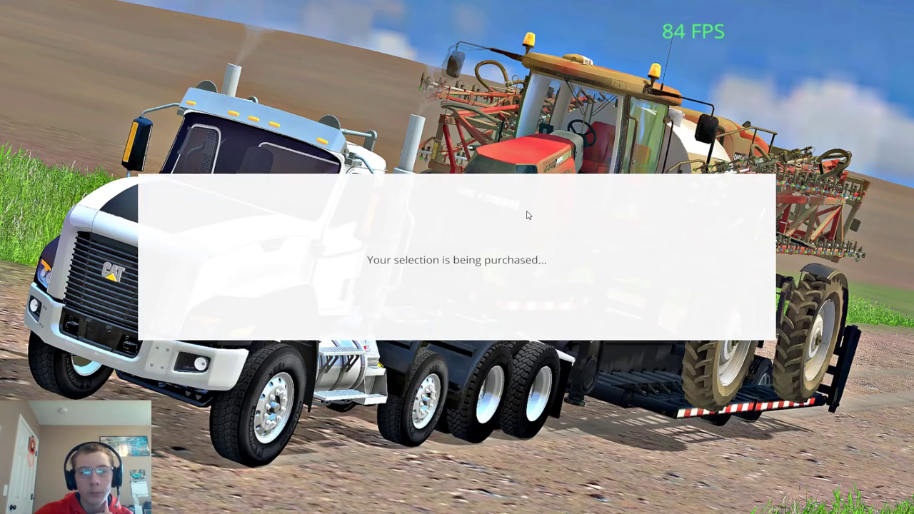
left_click(479, 351)
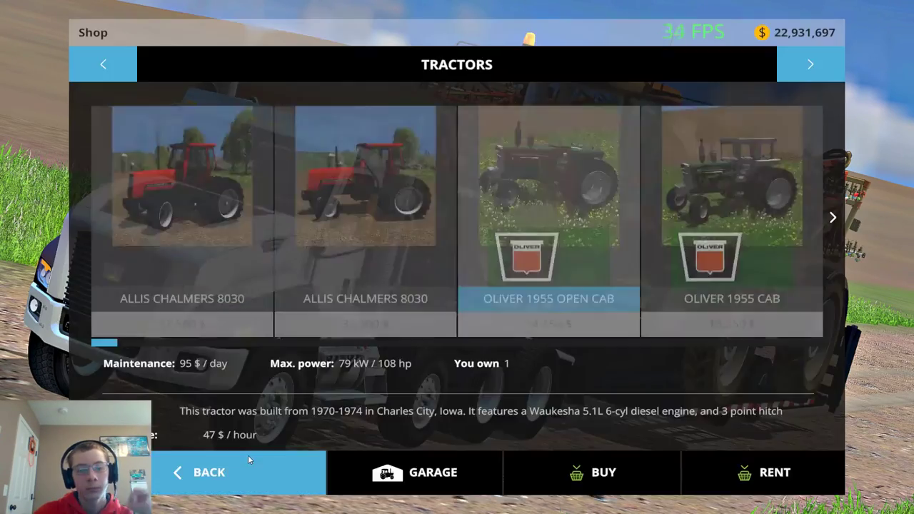
left_click(248, 455)
Enter the Oliver 1955 Open Cab, switch to the inside camera, and test-drive it while checking the speed and rpm needles
key("Tab")
key("c")
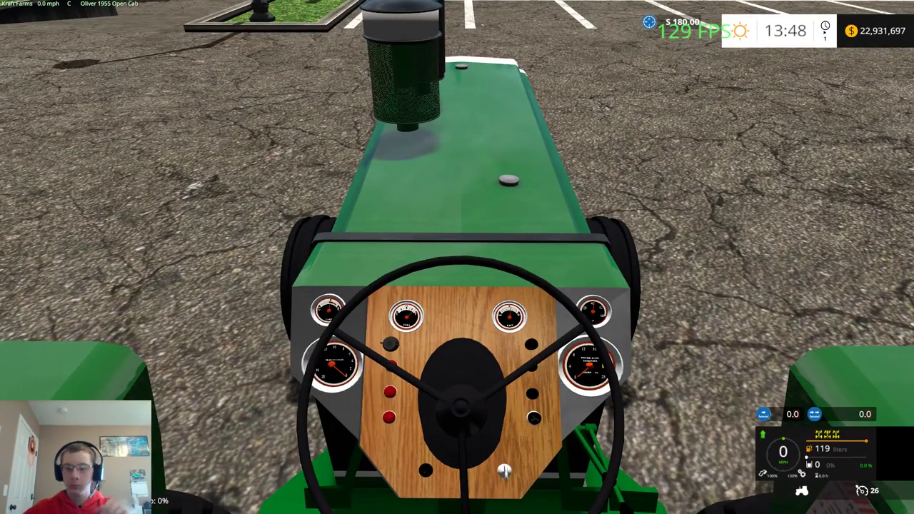
key("w")
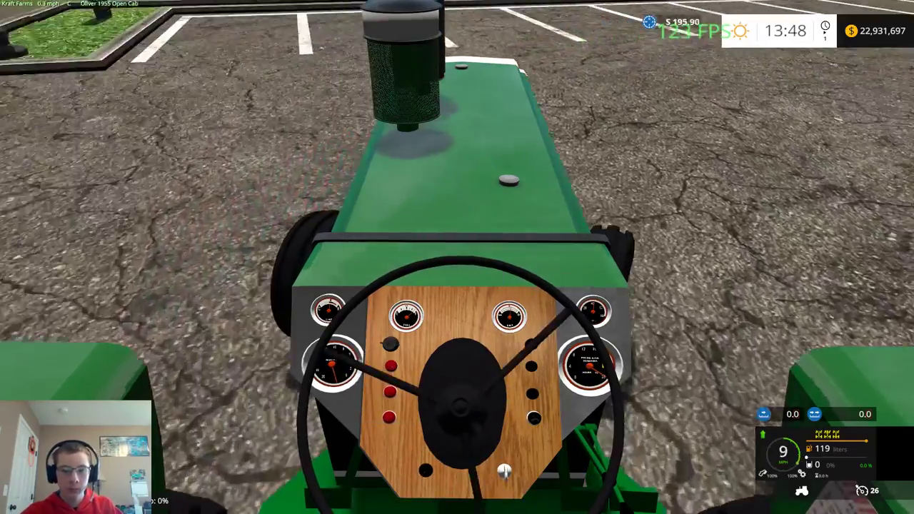
key("w")
key("d")
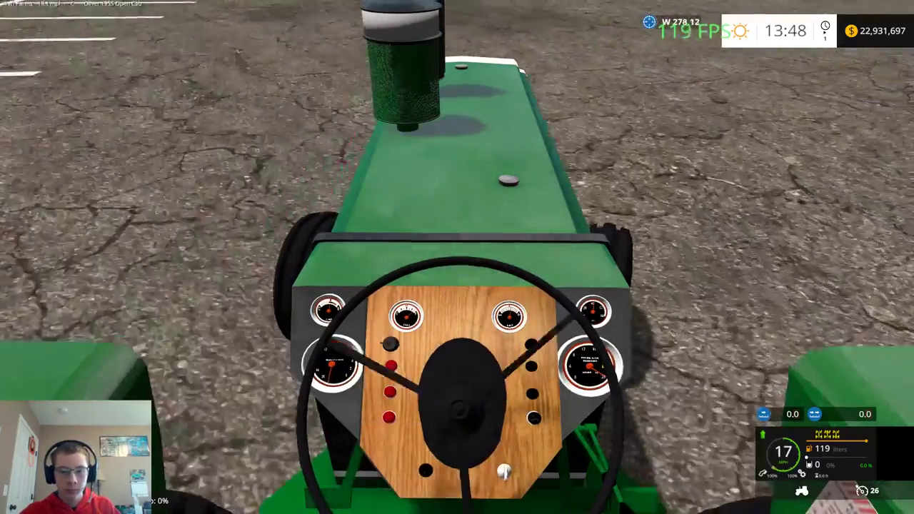
key("s")
key("d")
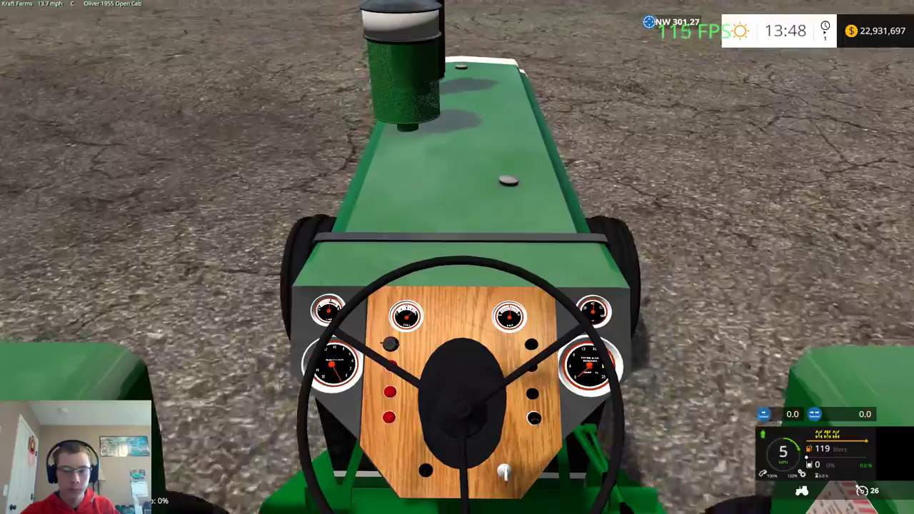
Steer the Oliver 1955 around the paved lot from the inside camera, speeding up and braking, to watch the dashboard needles respond
key("w")
key("a")
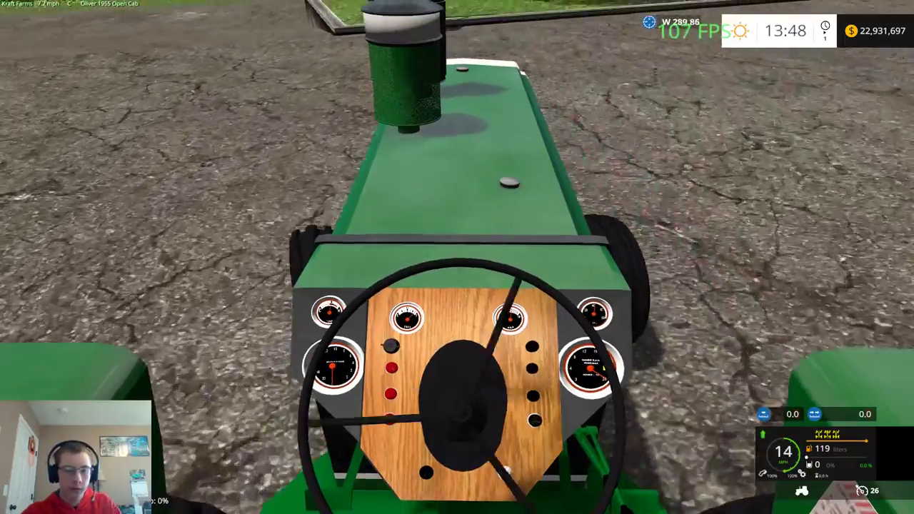
key("w")
key("a")
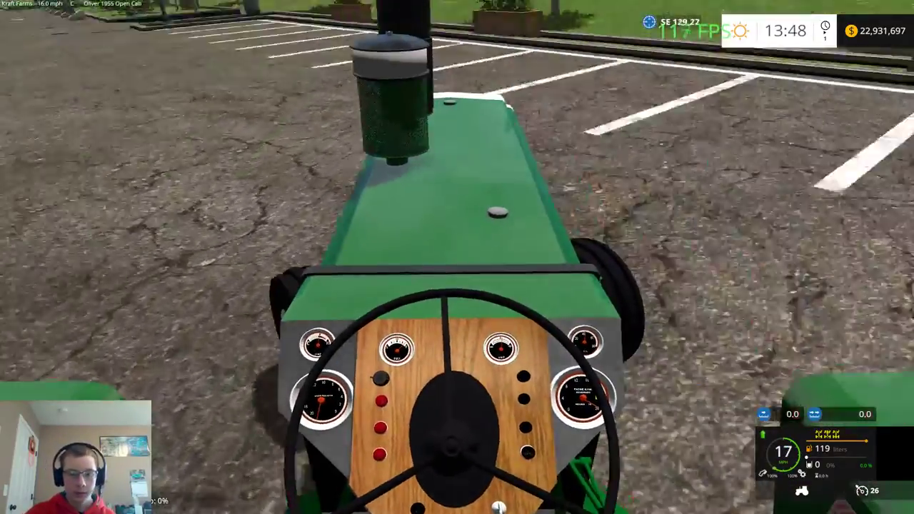
key("a")
key("w")
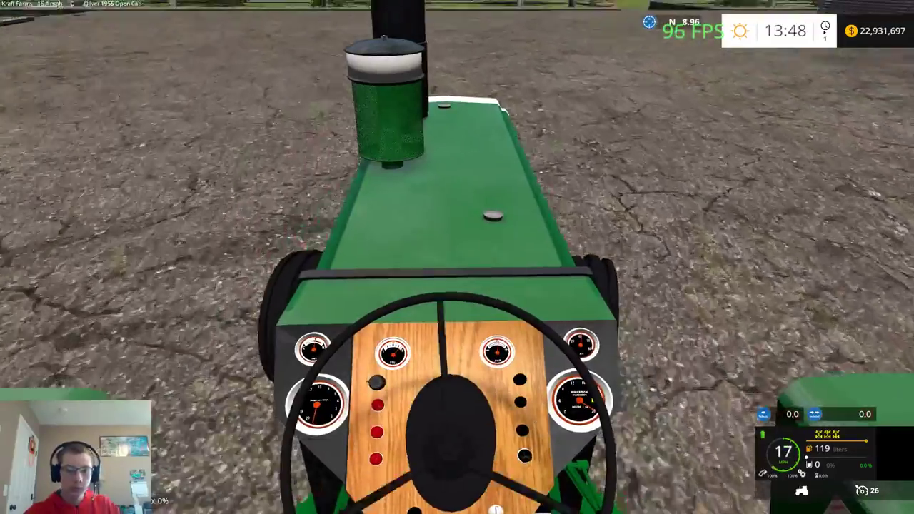
key("d")
key("s")
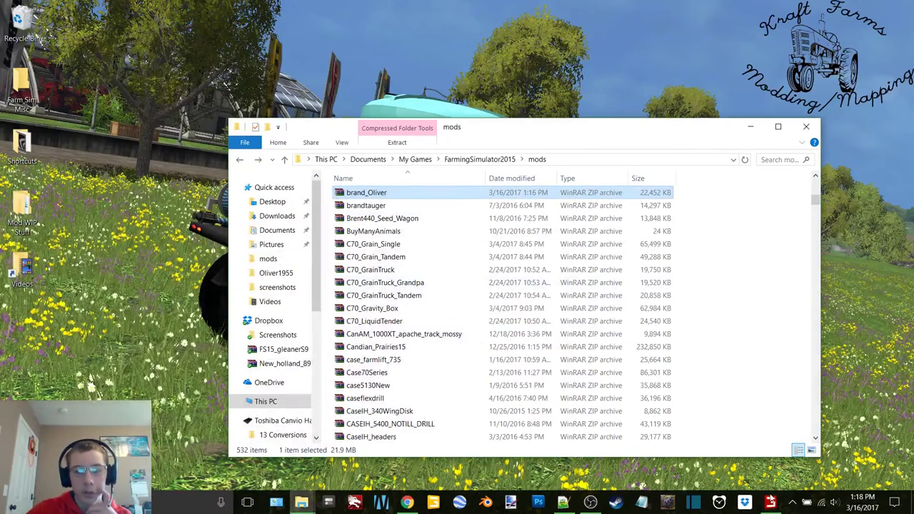
Close Farming Simulator 15 and switch back to oliver1955.xml in Notepad++
right_click(774, 504)
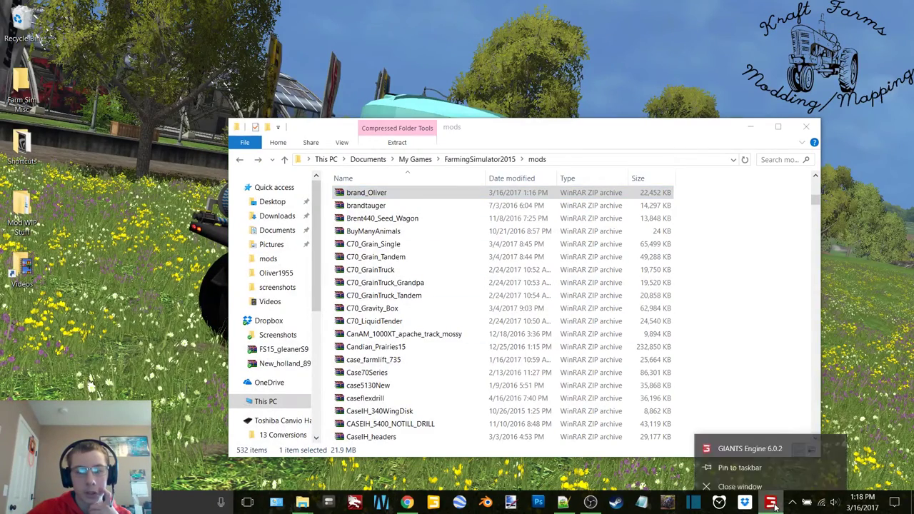
left_click(742, 477)
left_click(570, 504)
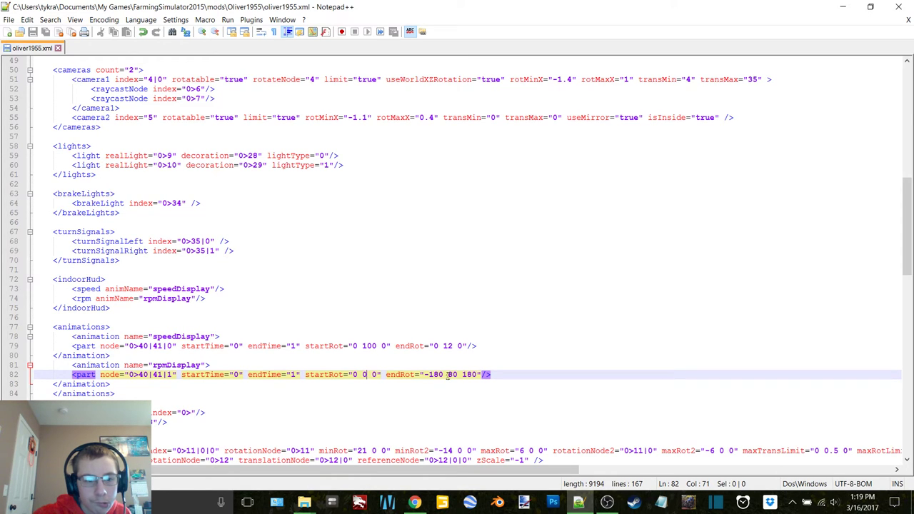
Clear the open windows away, delete the brand_Oliver archive from the mods folder, and close that folder window
left_click(606, 503)
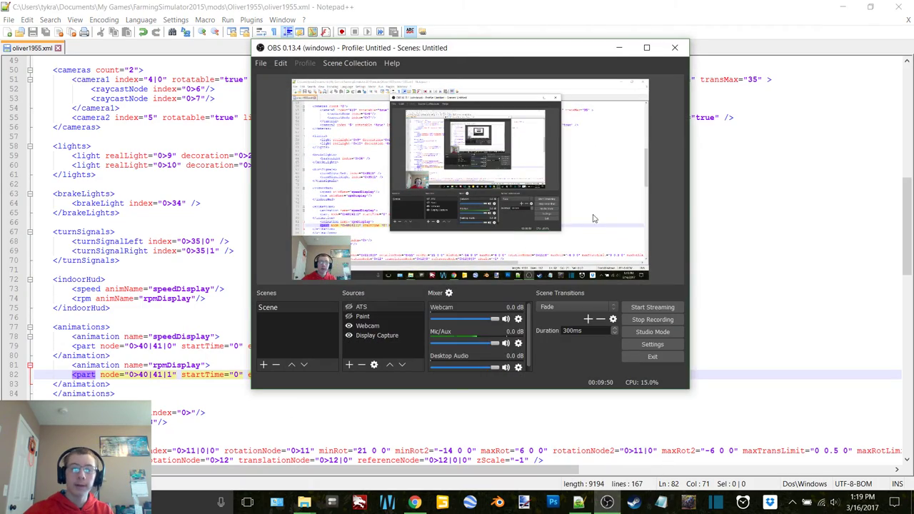
left_click(619, 48)
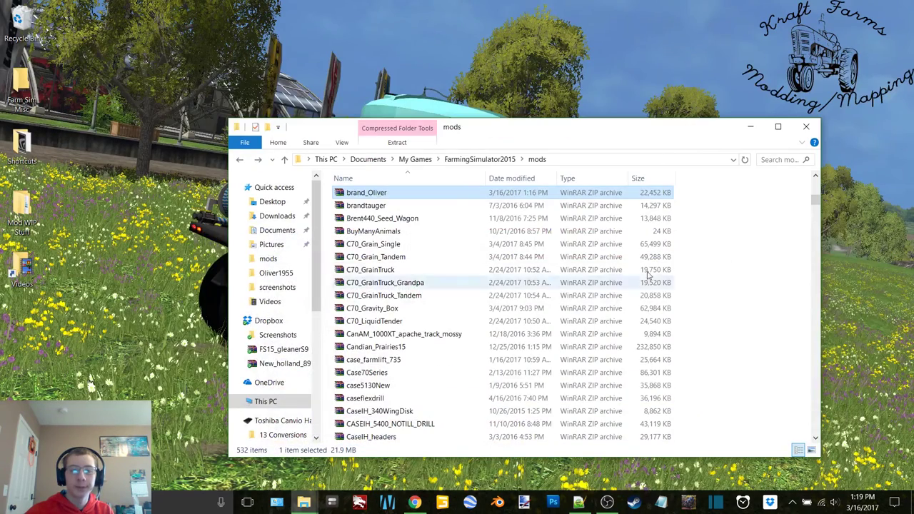
left_click(750, 126)
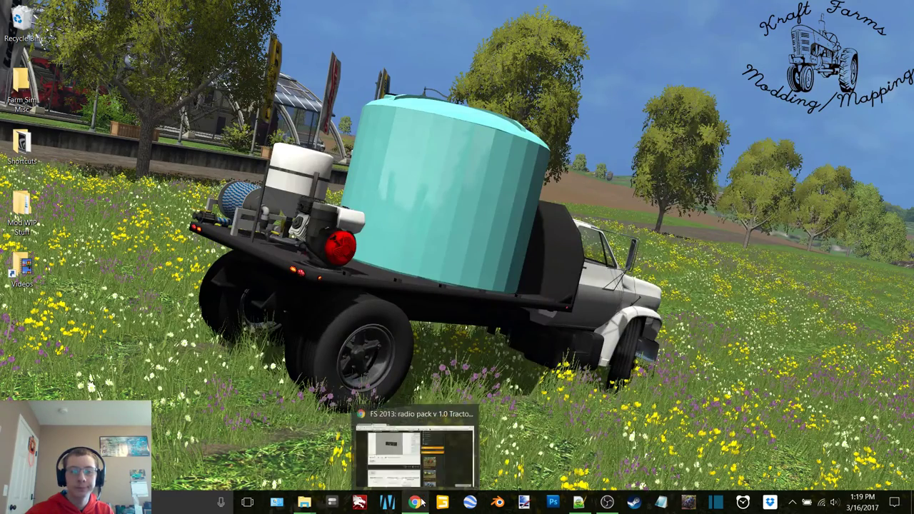
mouse_move(304, 503)
left_click(364, 465)
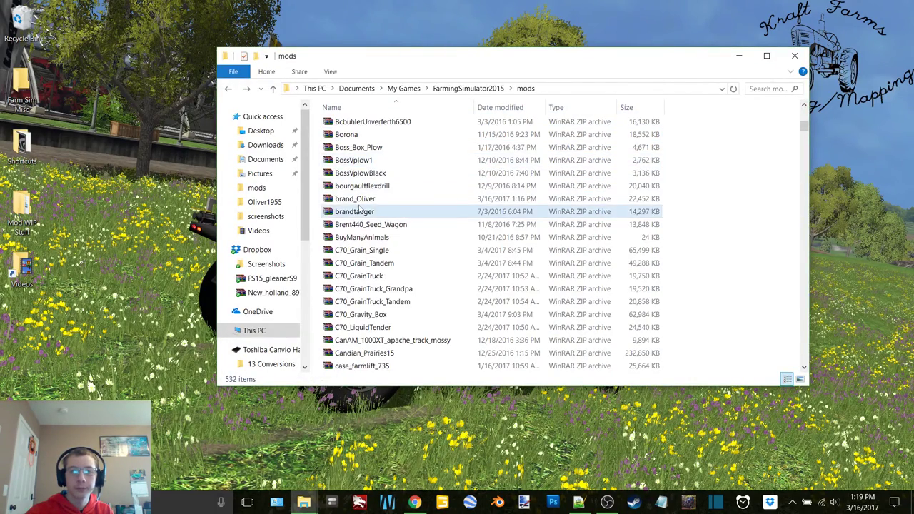
left_click_drag(355, 198, 60, 6)
left_click(800, 57)
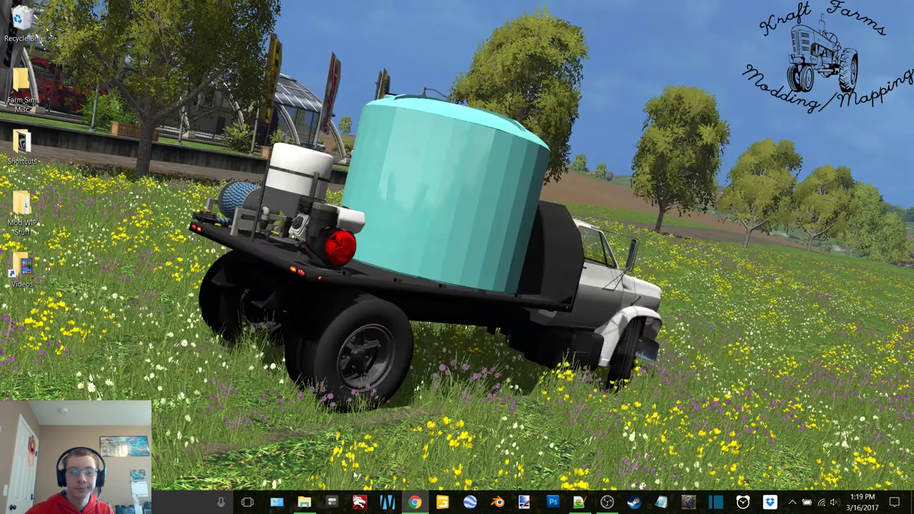
Bring up the remaining mods folder window and return to the start of its file list
left_click(304, 503)
scroll(507, 355, "up", 8)
scroll(507, 355, "up", 2)
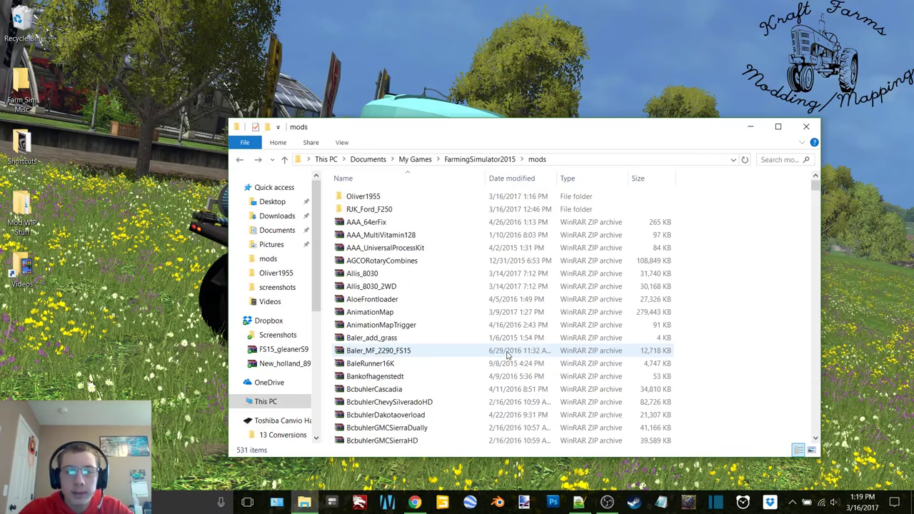
left_click(607, 501)
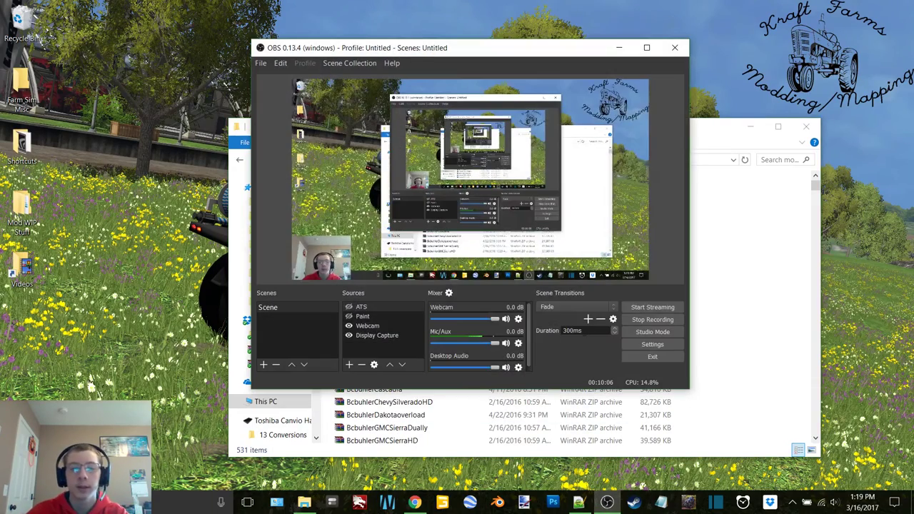
left_click(619, 47)
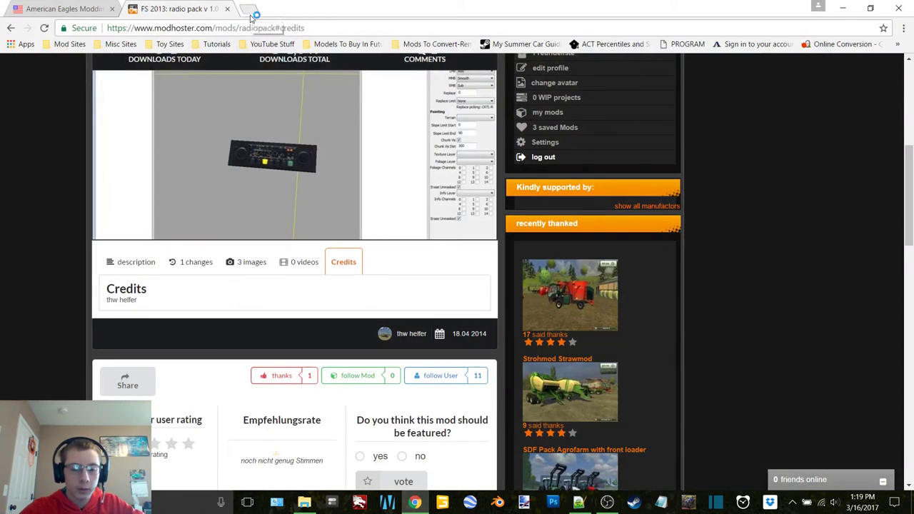
Open tractordata.com in a new Chrome tab and search the tractor brands for oliver
left_click(246, 10)
type("tractordata")
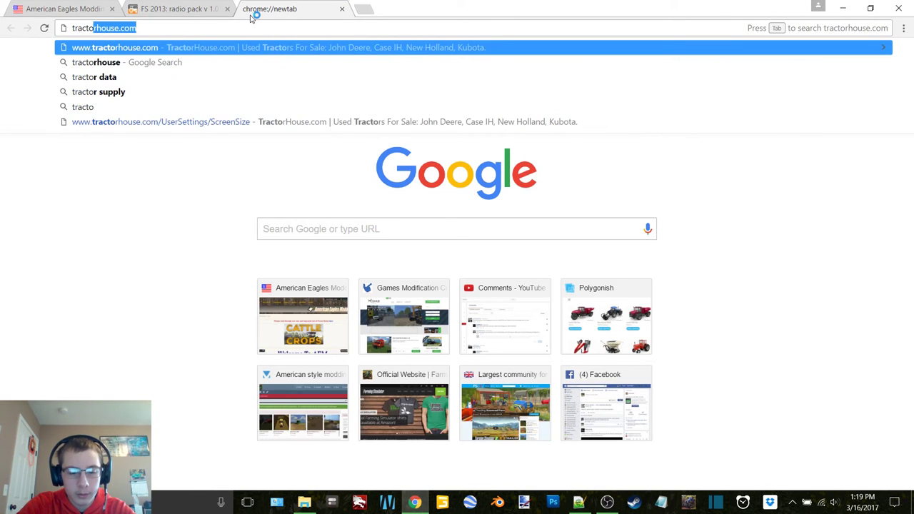
type(".co")
key("Return")
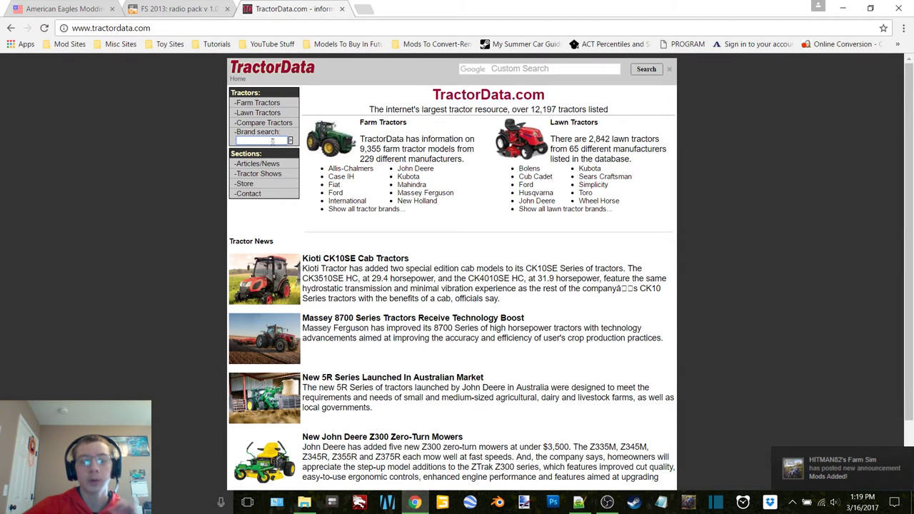
left_click(272, 141)
type("oliver")
key("Return")
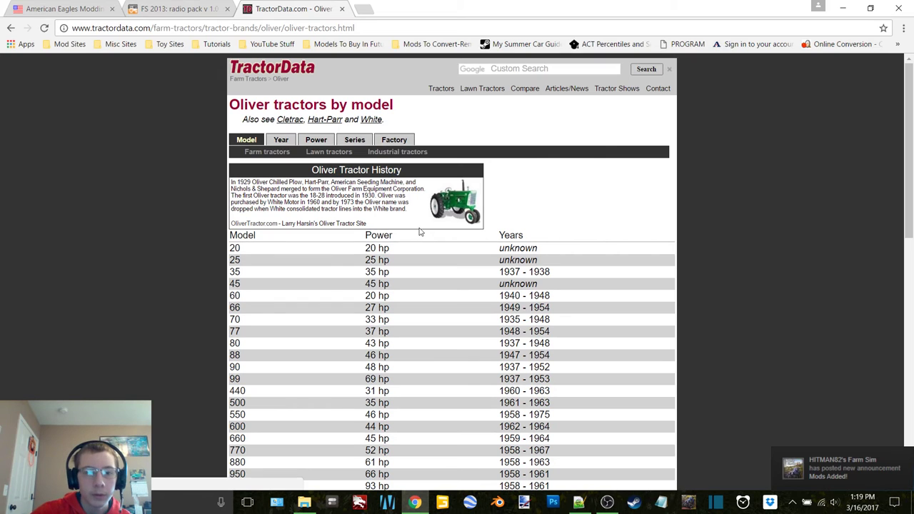
Find the 1955 in the list of Oliver models and open its specification page
scroll(286, 364, "down", 1)
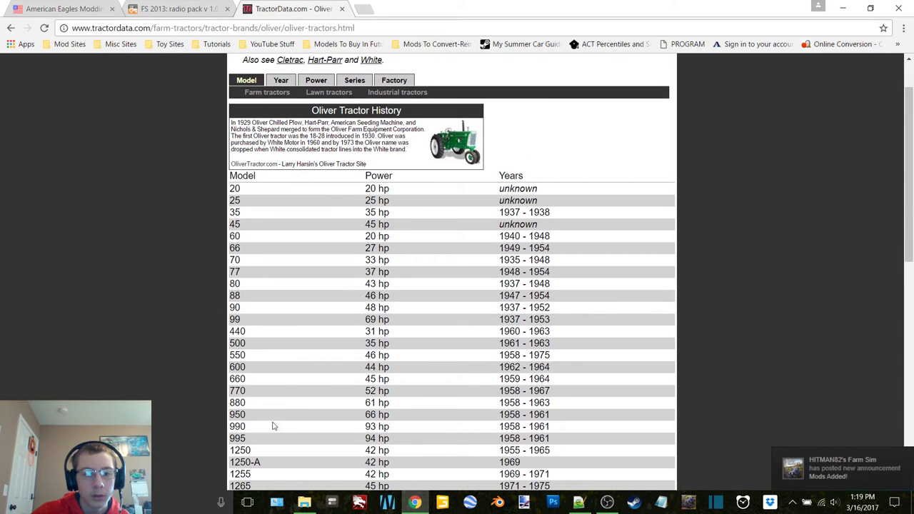
scroll(272, 426, "down", 4)
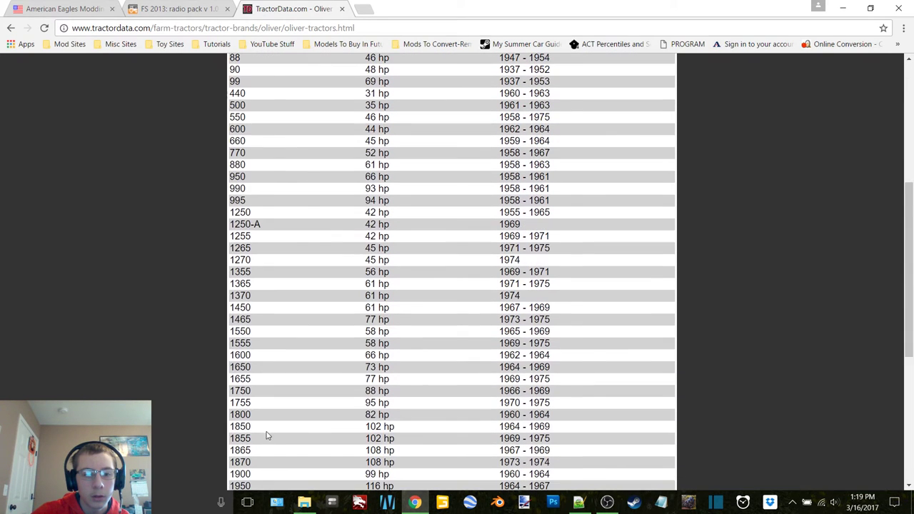
scroll(253, 438, "down", 1)
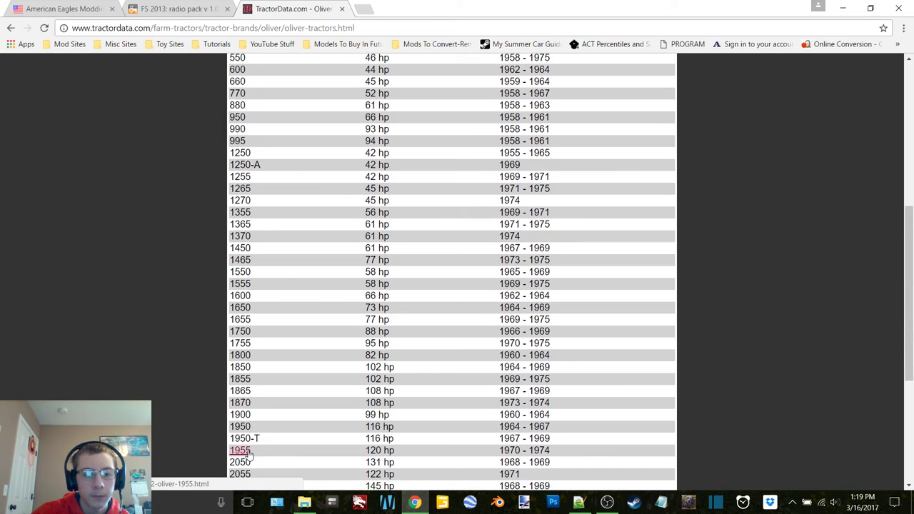
left_click(240, 450)
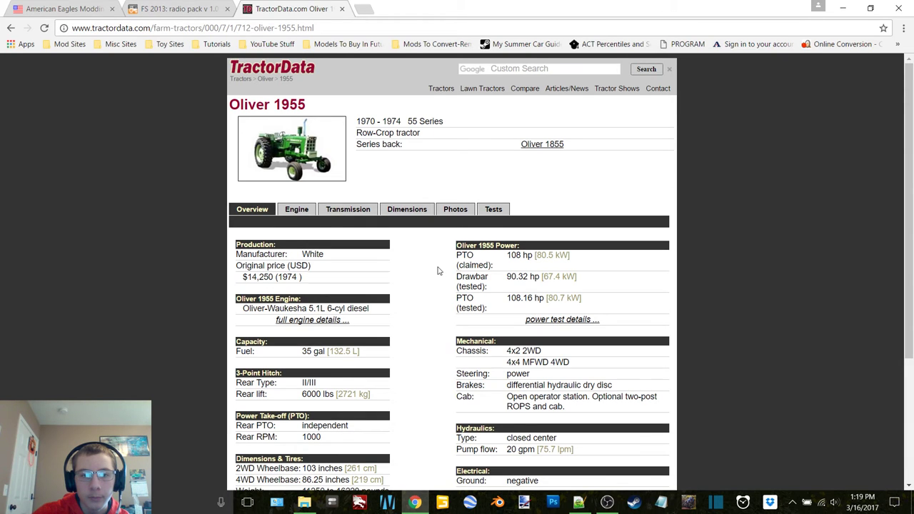
Check the Oliver 1955's engine details, return to the model list to compare its power, and reopen the 1955's overview
left_click(297, 214)
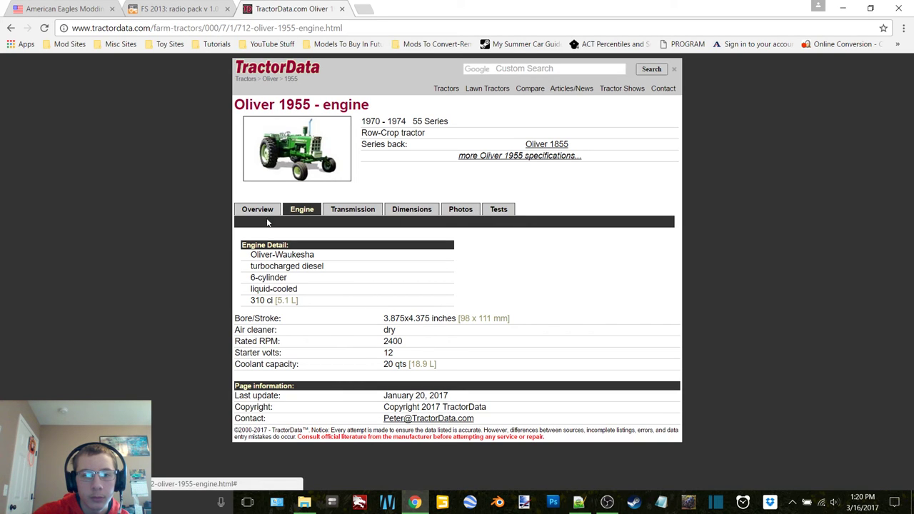
left_click(11, 29)
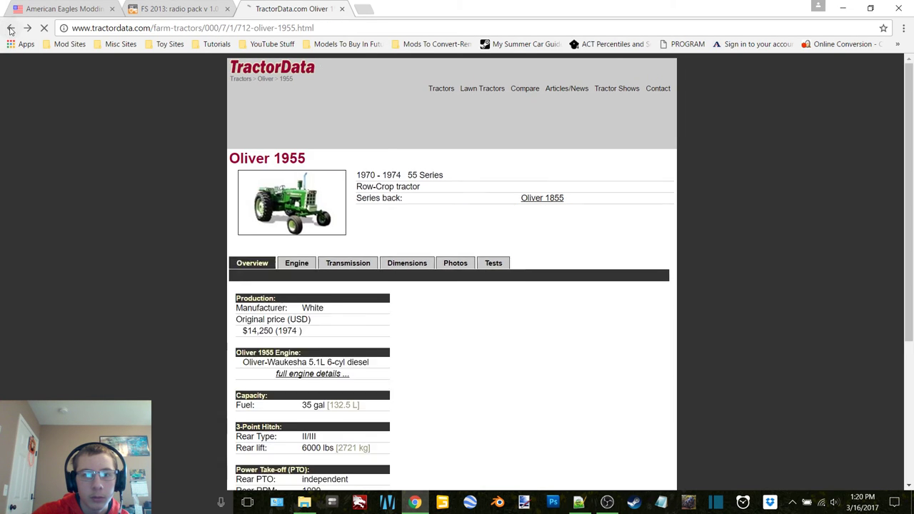
left_click(11, 29)
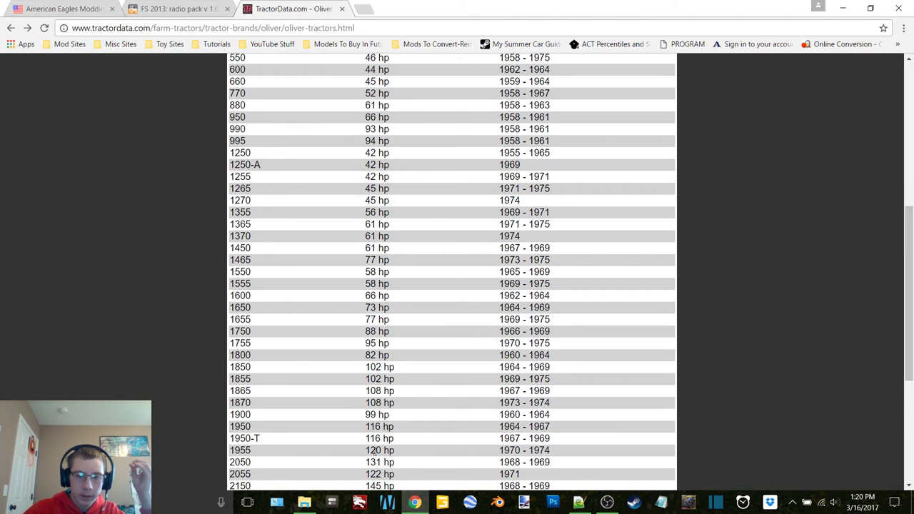
left_click(240, 450)
Go back to the mods folder and open modDesc.xml from the Oliver1955 folder in Notepad++
left_click(842, 8)
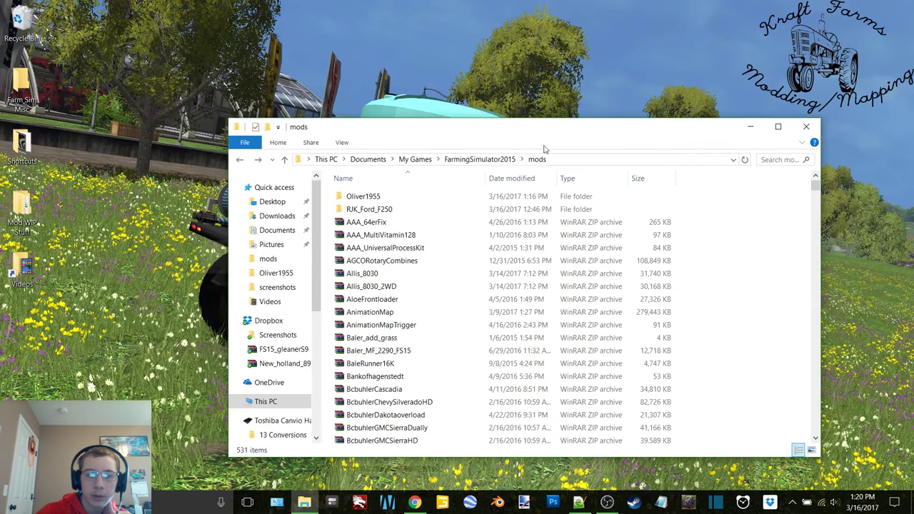
double_click(363, 196)
scroll(389, 365, "down", 2)
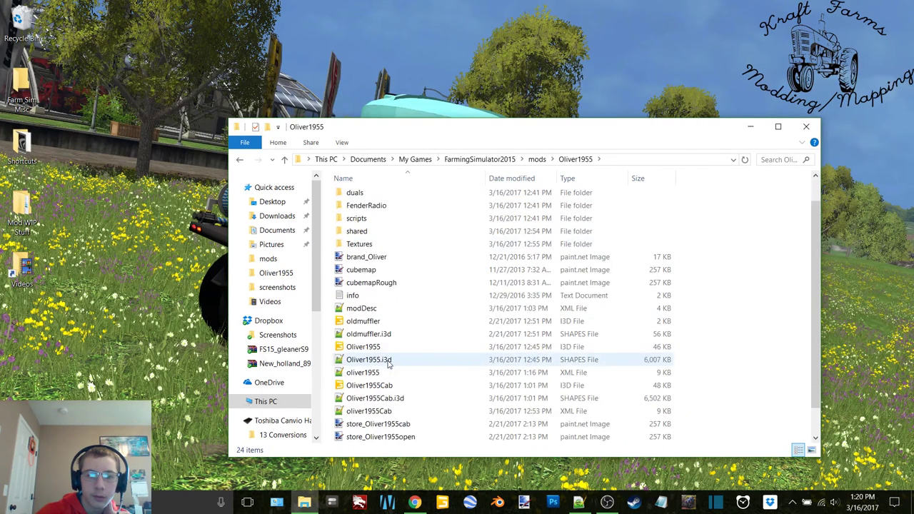
scroll(389, 364, "down", 1)
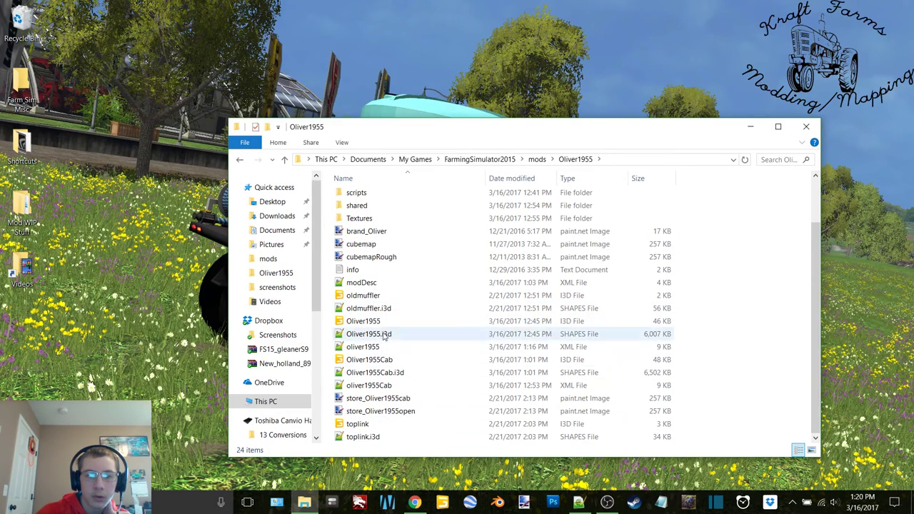
double_click(371, 283)
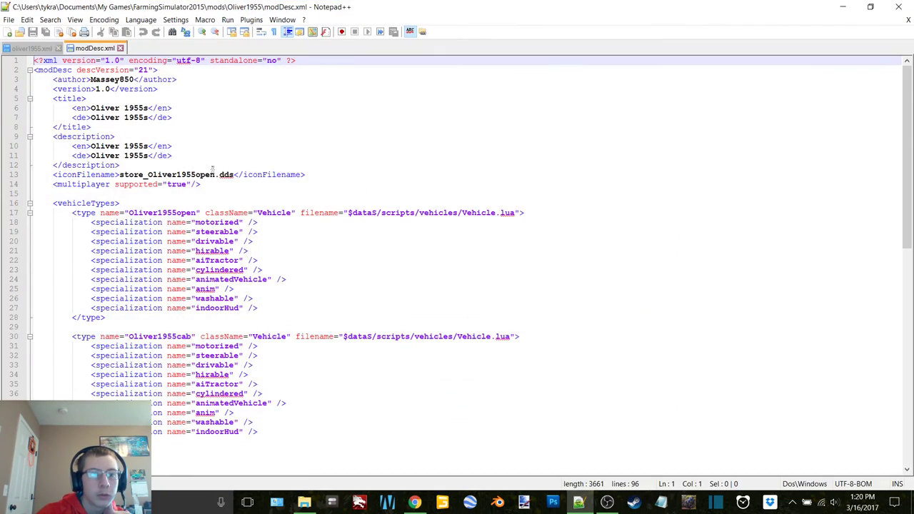
Review the power specs and function descriptions of both Oliver 1955 store items in modDesc.xml
scroll(212, 169, "down", 13)
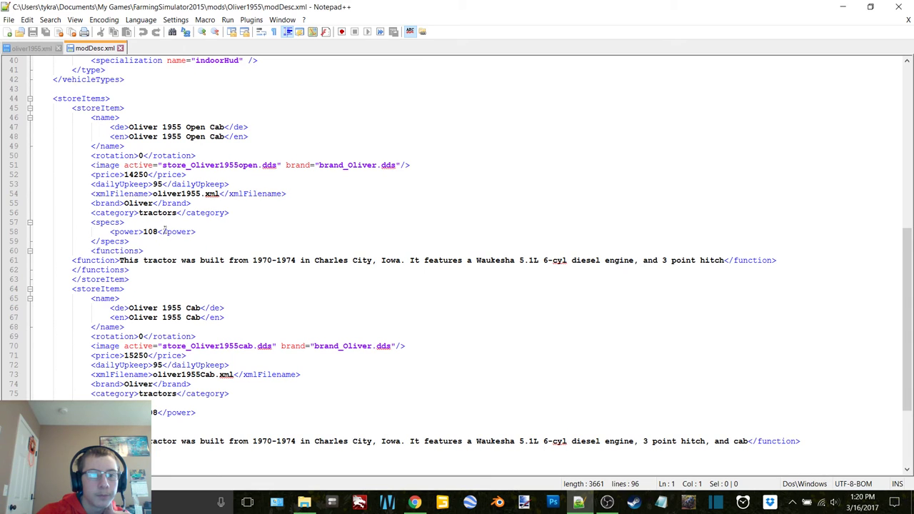
left_click(157, 232)
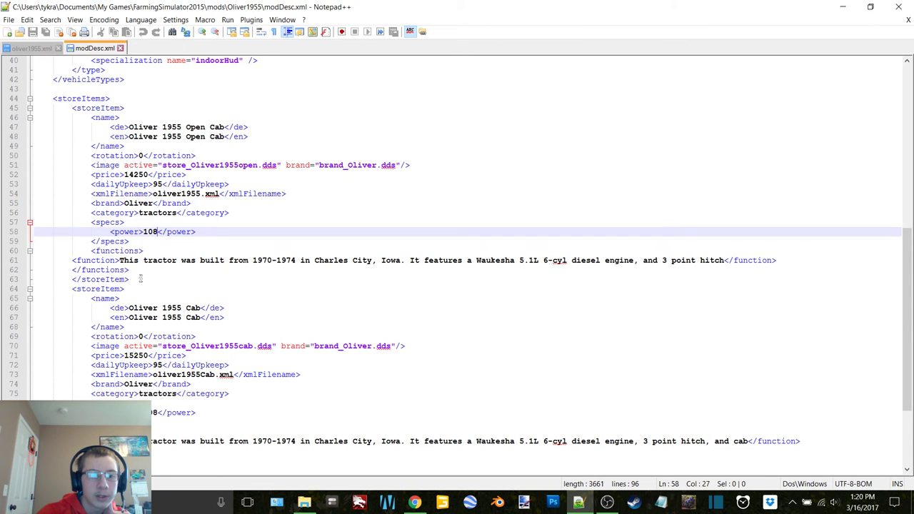
scroll(163, 298, "down", 3)
scroll(163, 298, "down", 1)
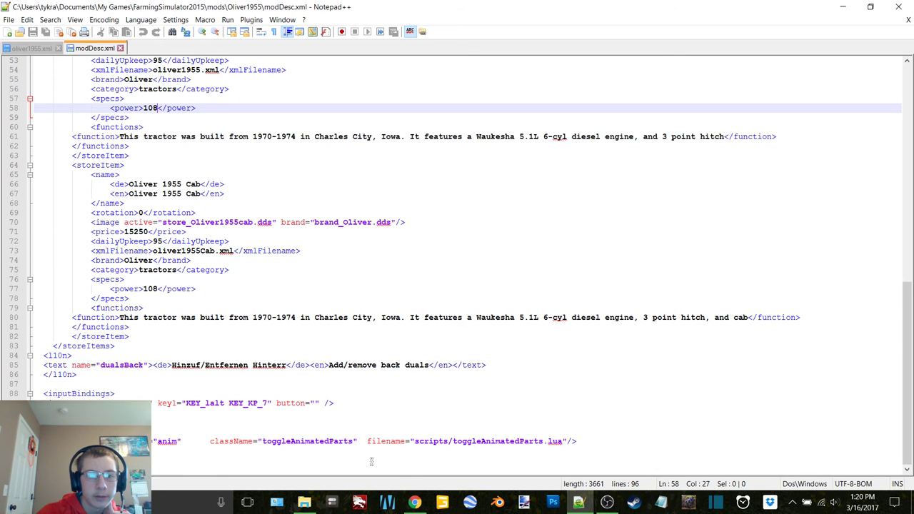
Switch to Chrome and read through the Oliver 1955's overview specifications on TractorData
left_click(420, 503)
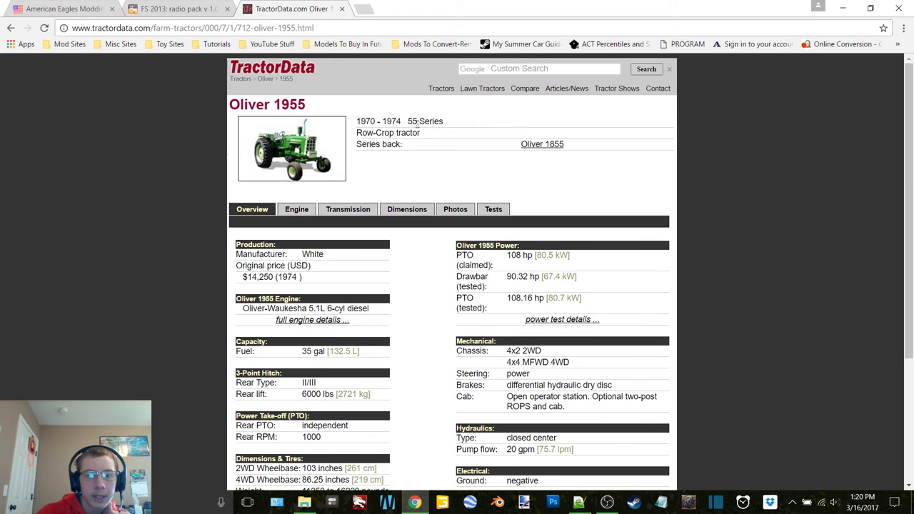
scroll(422, 341, "down", 1)
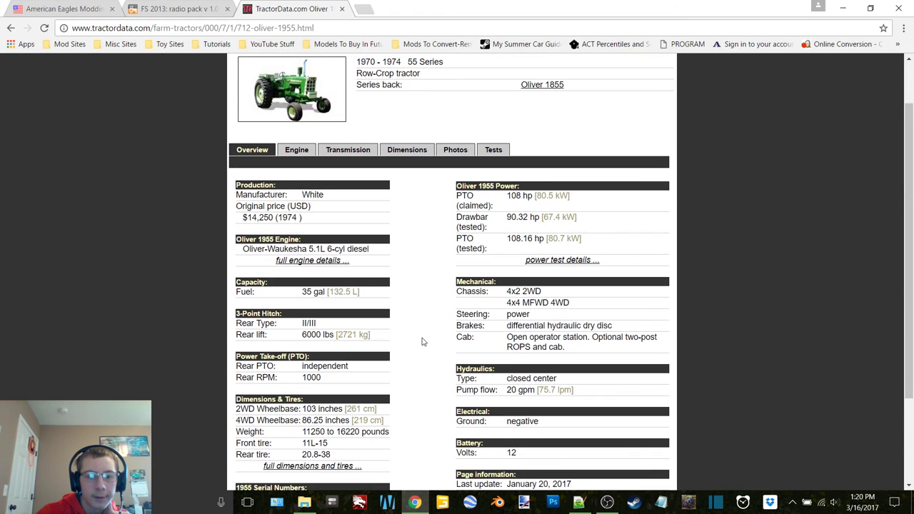
scroll(422, 341, "down", 2)
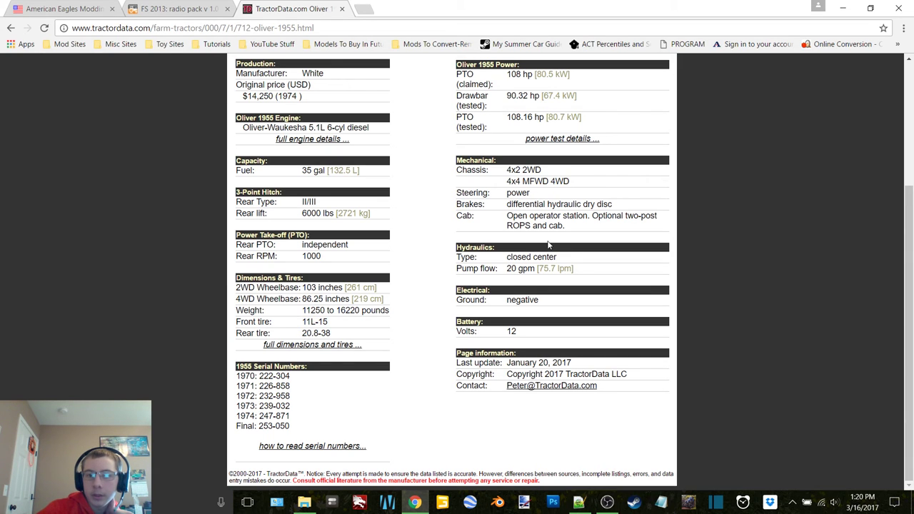
scroll(548, 245, "up", 1)
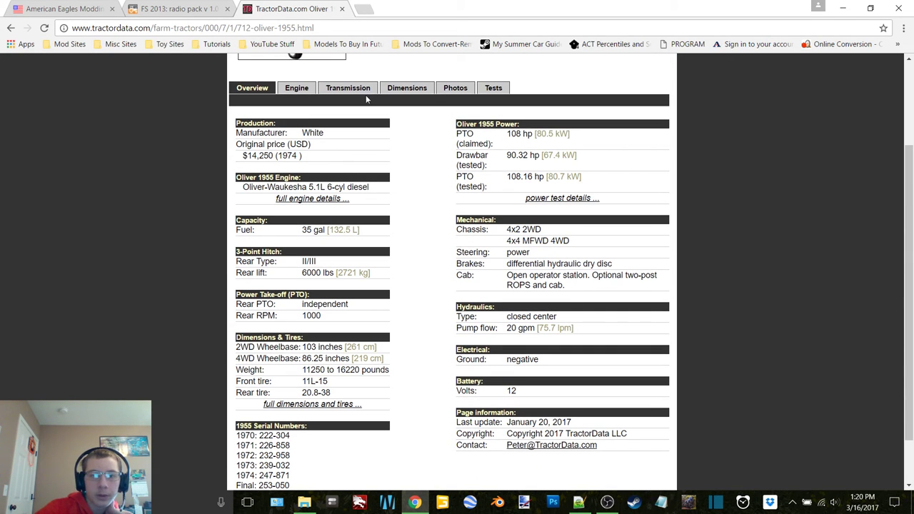
Look through the Oliver 1955's dimensions, transmission, photos and engine pages on TractorData
left_click(390, 94)
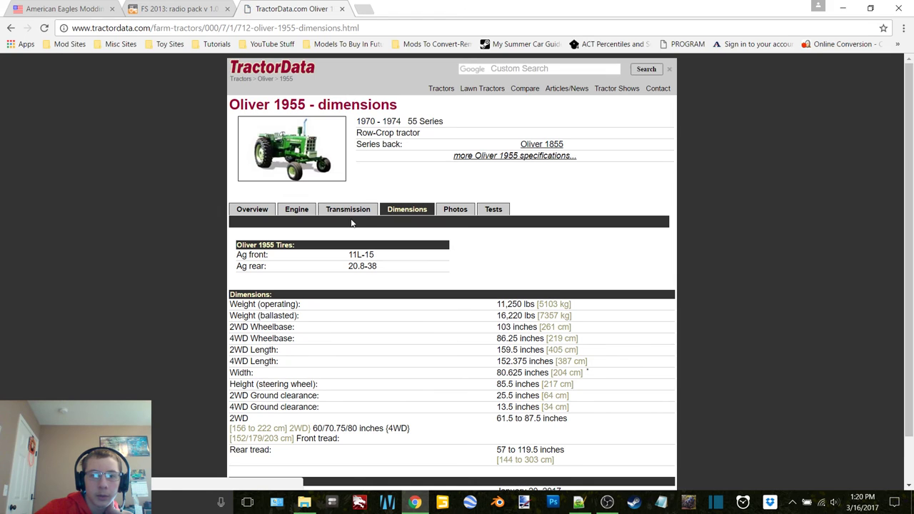
left_click(348, 211)
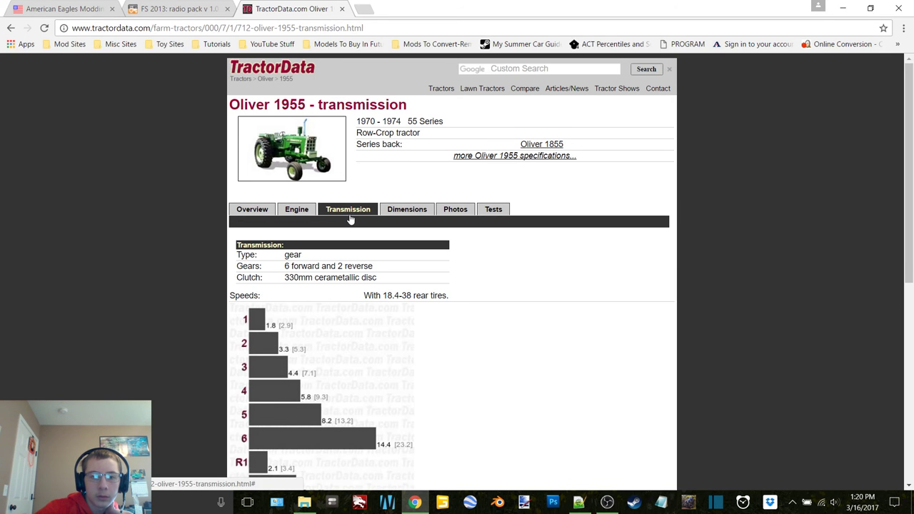
scroll(562, 286, "down", 6)
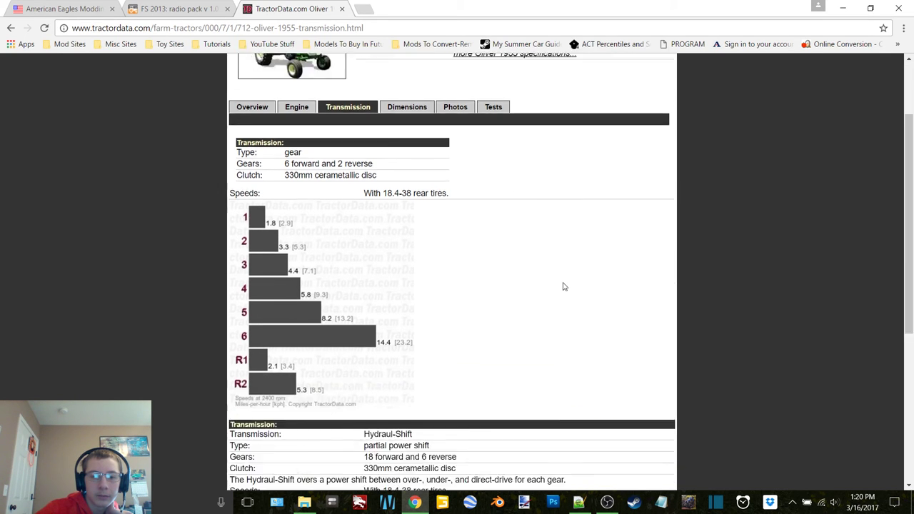
scroll(562, 286, "up", 6)
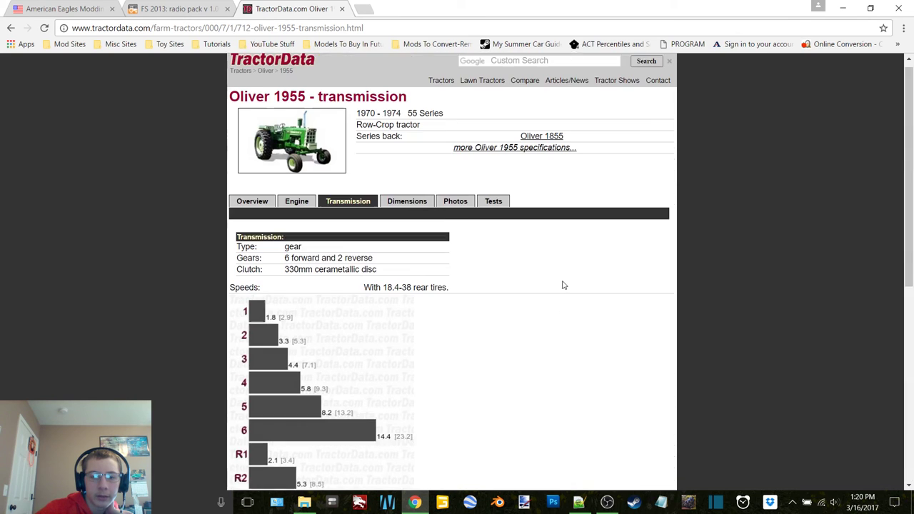
left_click(452, 211)
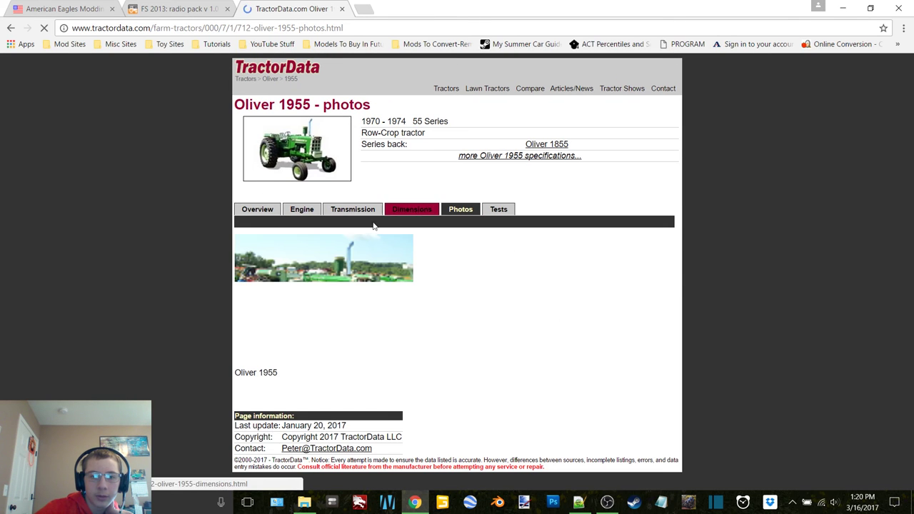
left_click(298, 214)
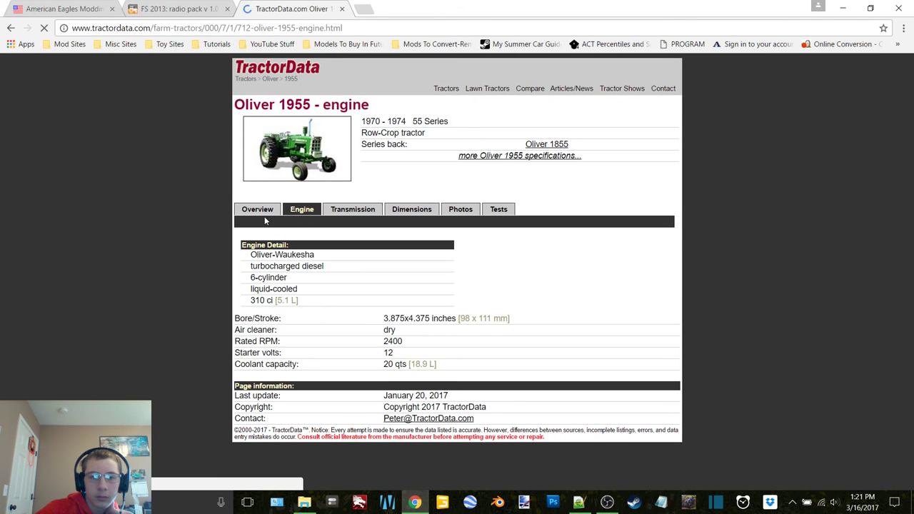
left_click(257, 263)
Close the TractorData page and minimize Chrome, and exit Notepad++ after closing modDesc.xml and oliver1955.xml
left_click(342, 9)
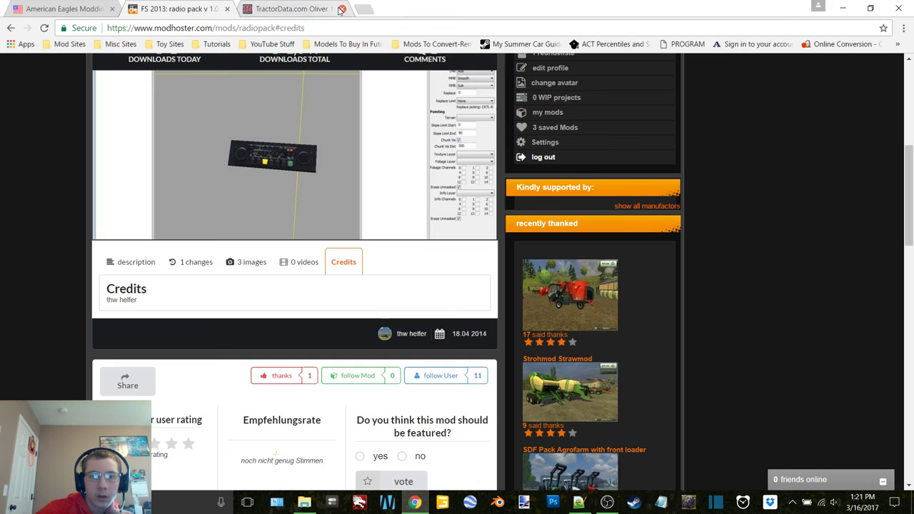
left_click(842, 8)
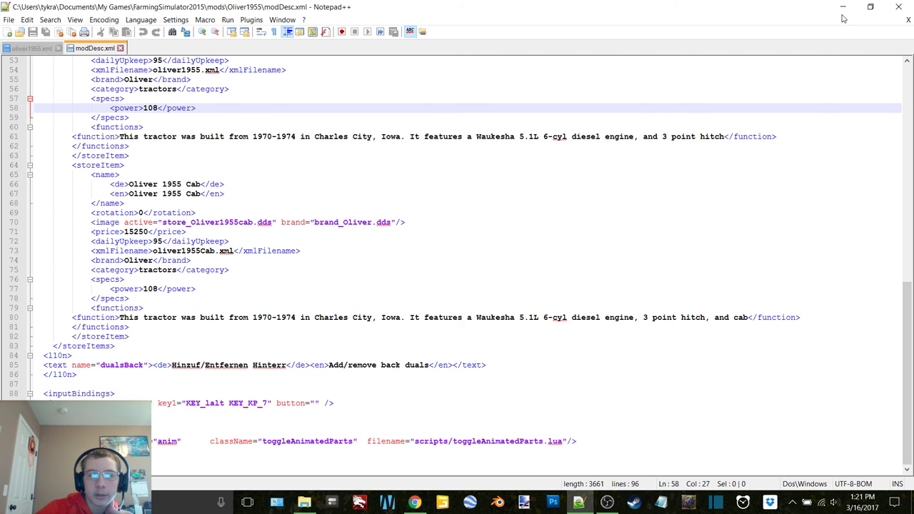
left_click(909, 19)
left_click(908, 19)
left_click(898, 7)
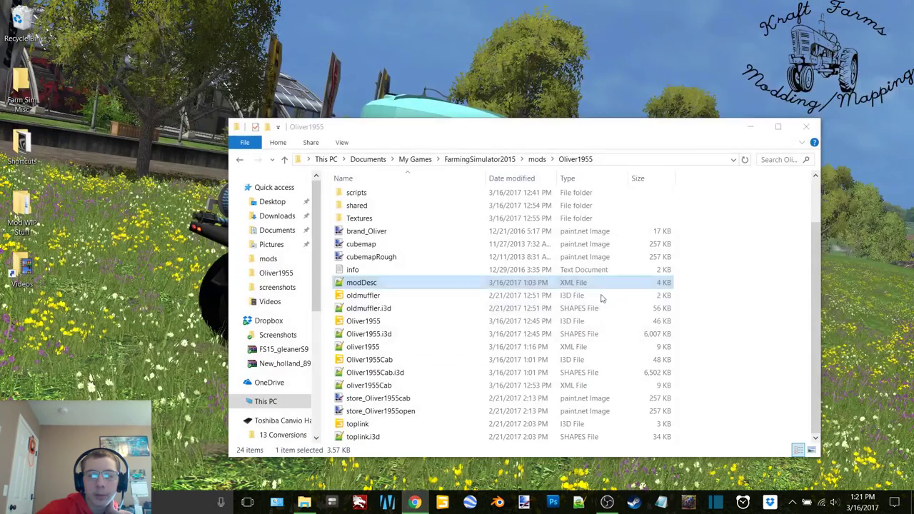
Close the Oliver1955 folder window and switch to OBS
left_click(807, 129)
left_click(607, 502)
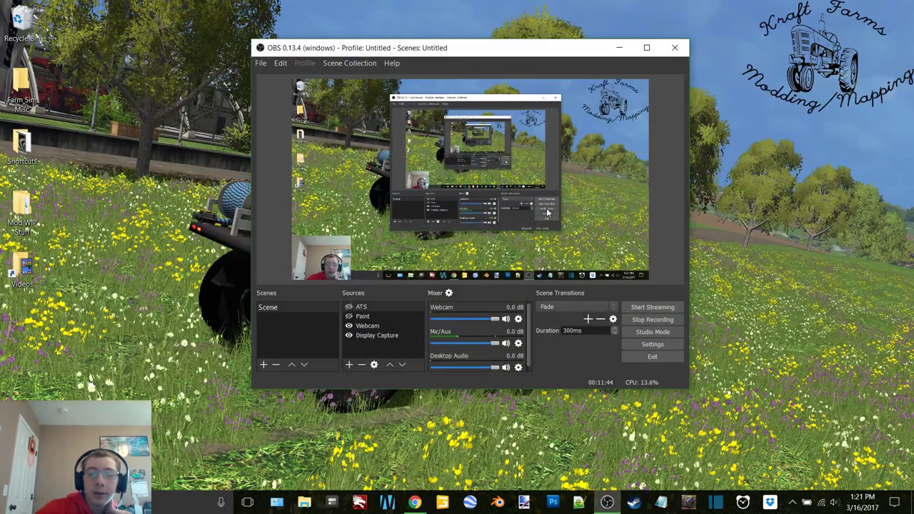